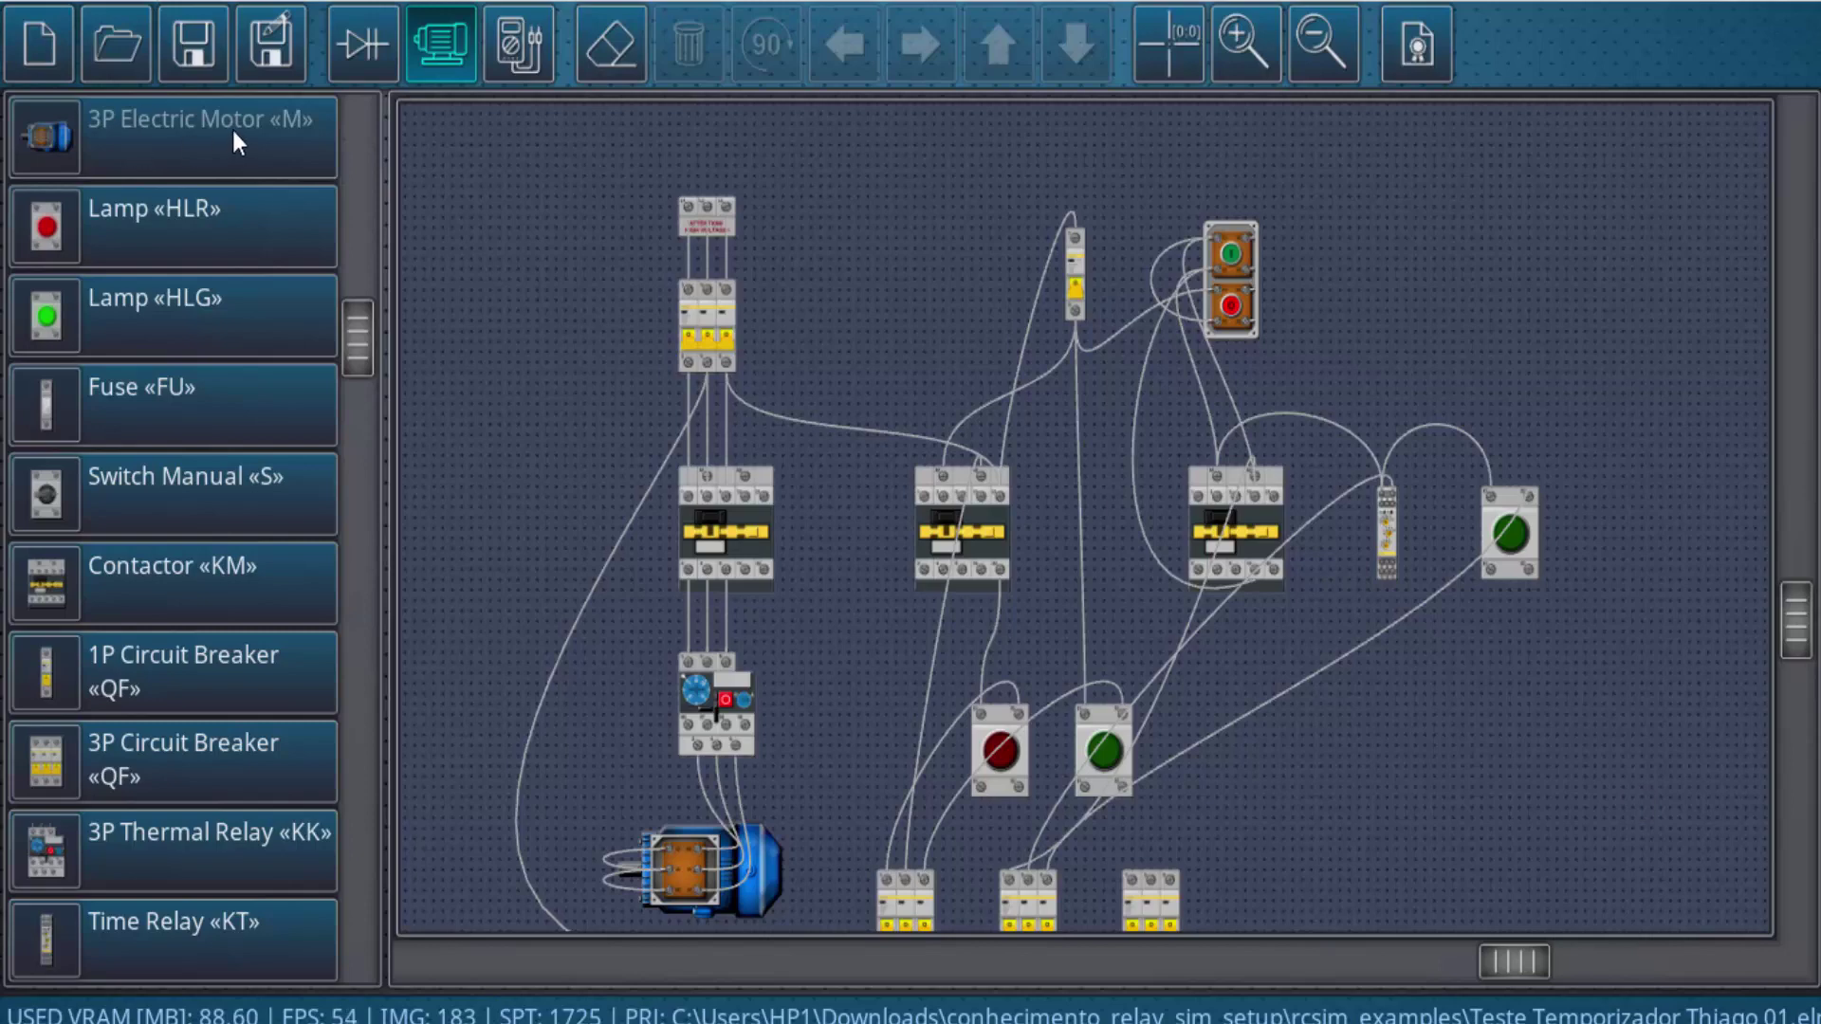
Step: Show the schematic with motor M, contactors K1–K3, time relay KT1 and lamps L1–L4
click(335, 44)
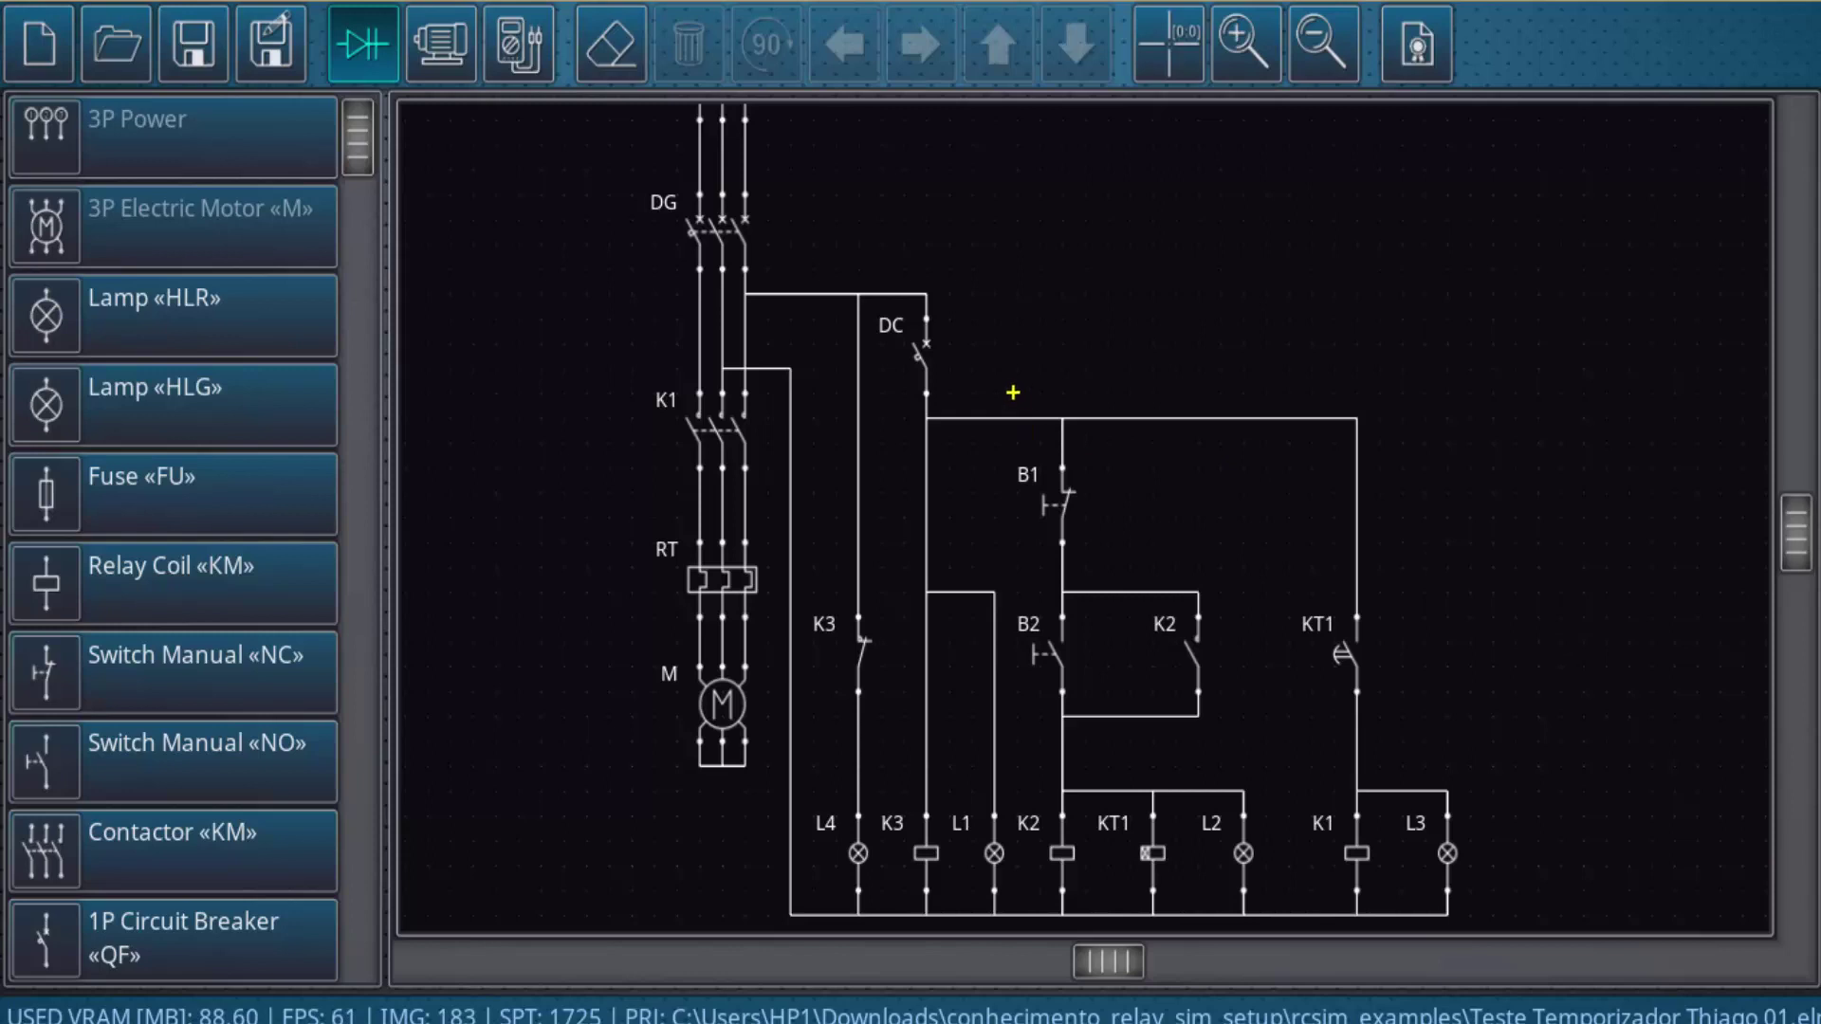
Step: Outline the B1/B2/K2/KT1 branch and the KT1/K1/L3 branch on the schematic
drag(1011, 390, 1273, 930)
drag(1267, 366, 1525, 950)
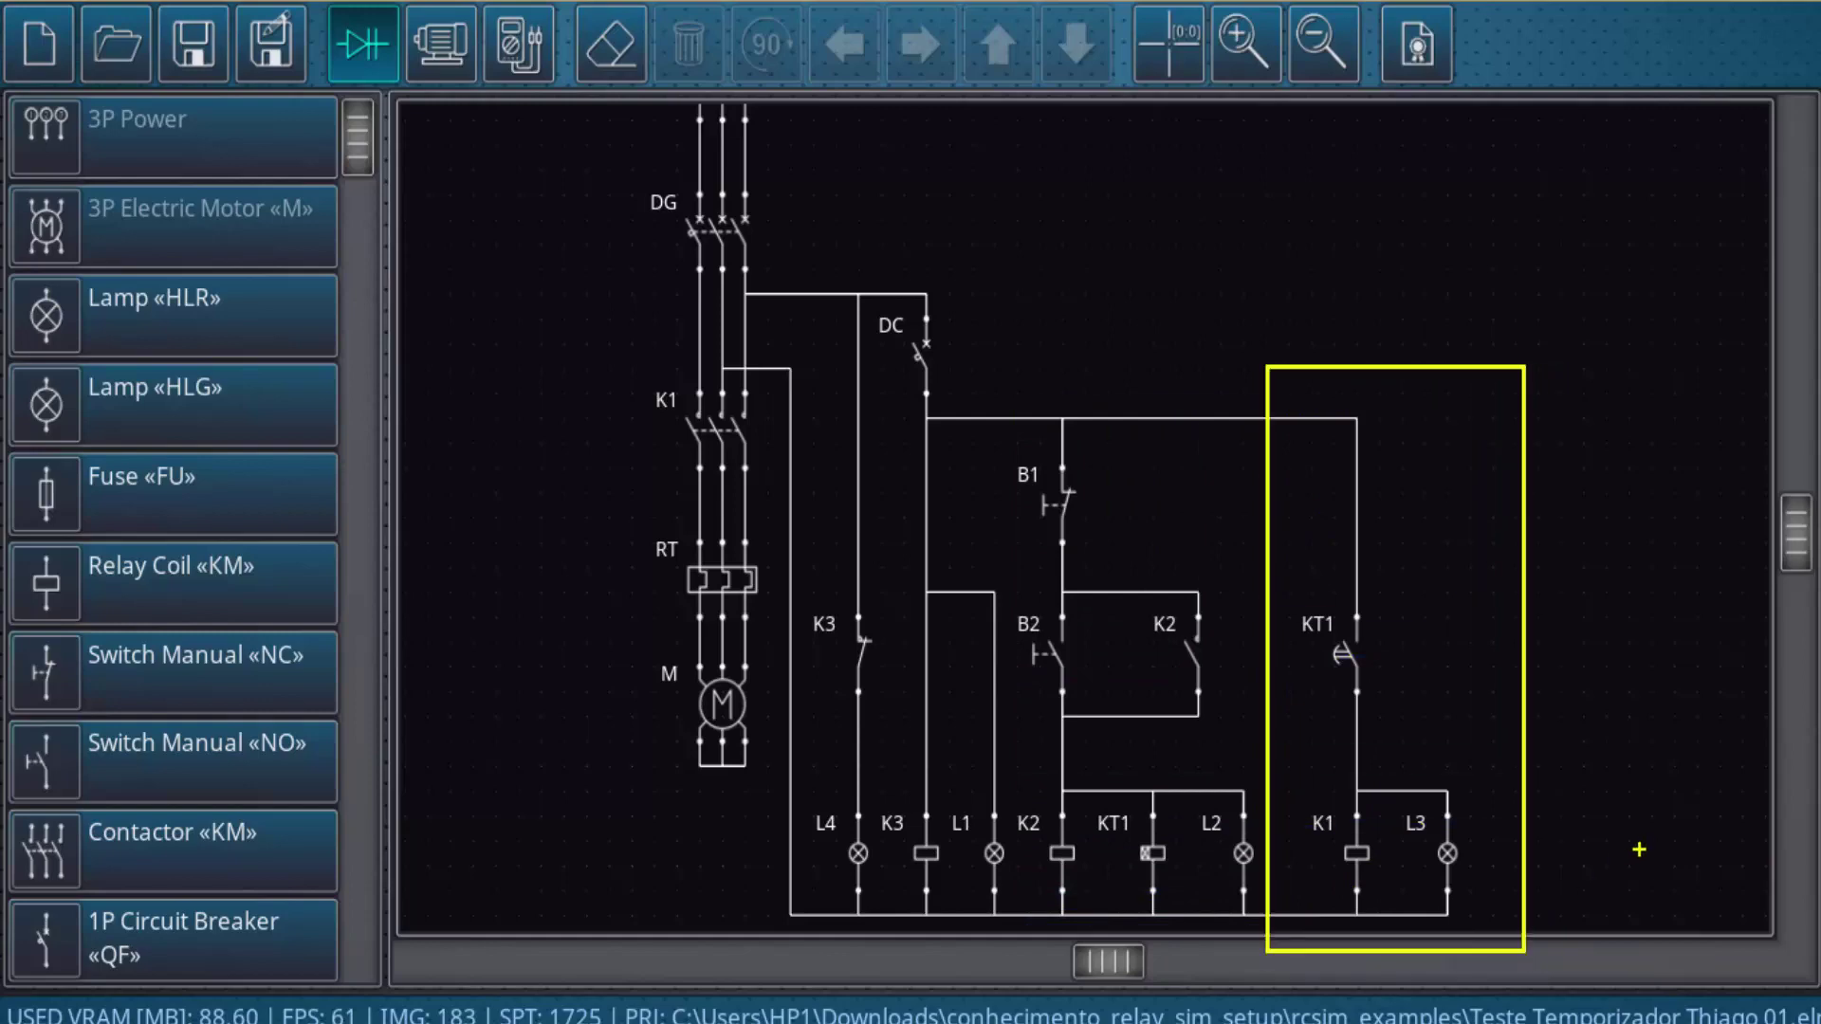
click(439, 47)
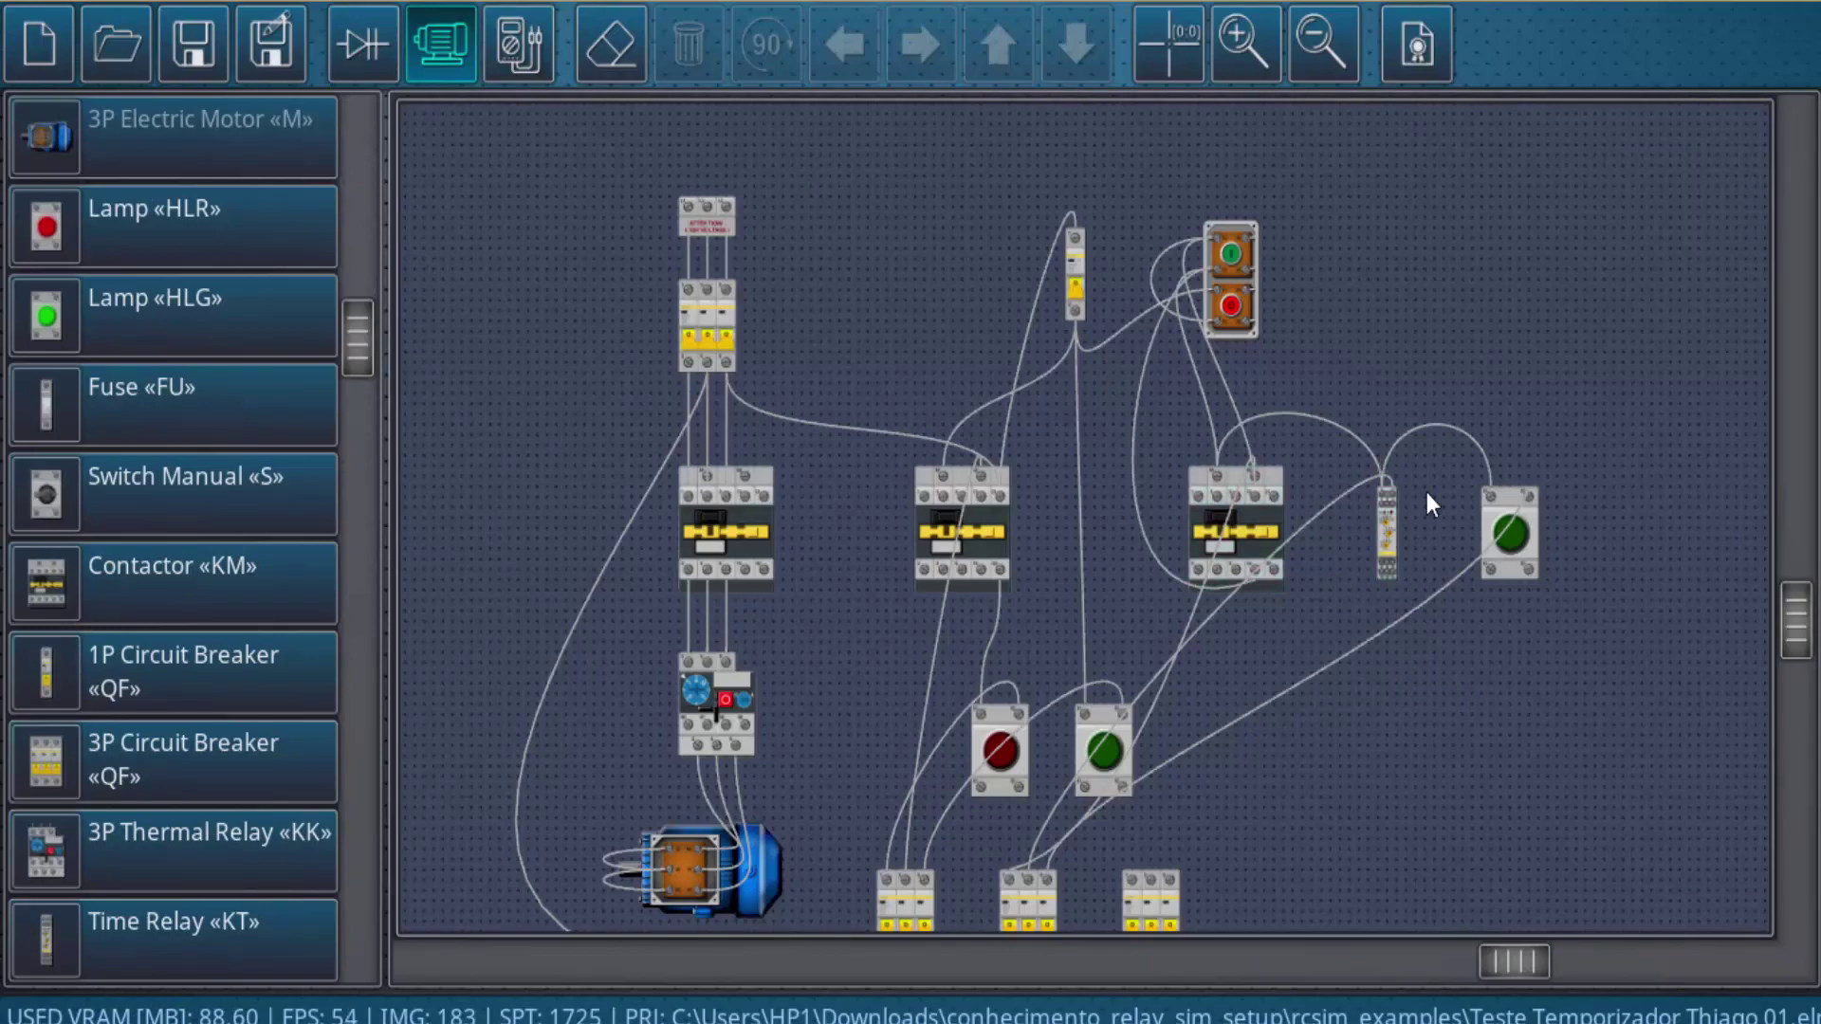
Step: Pan the panel layout, glance back at the schematic, and return to the panel
scroll(1356, 492, up, 1)
scroll(1355, 492, down, 1)
middle_drag(1433, 721, 1402, 670)
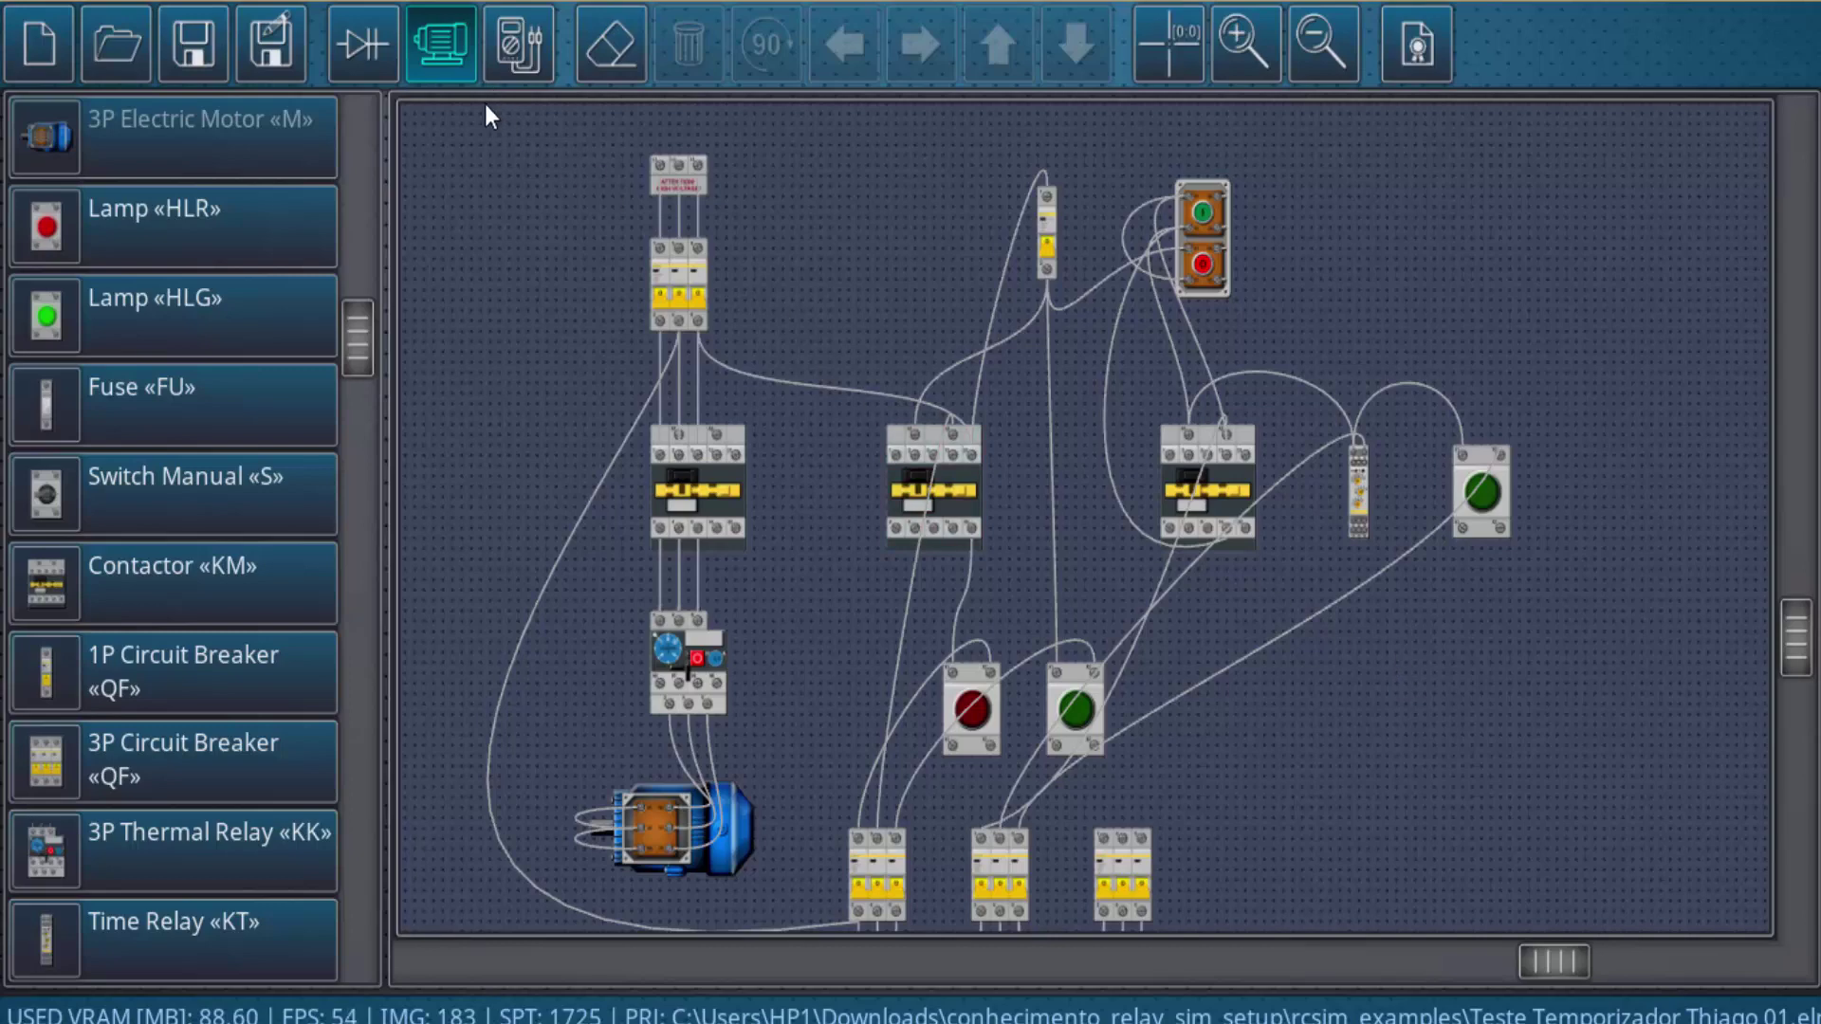
click(388, 52)
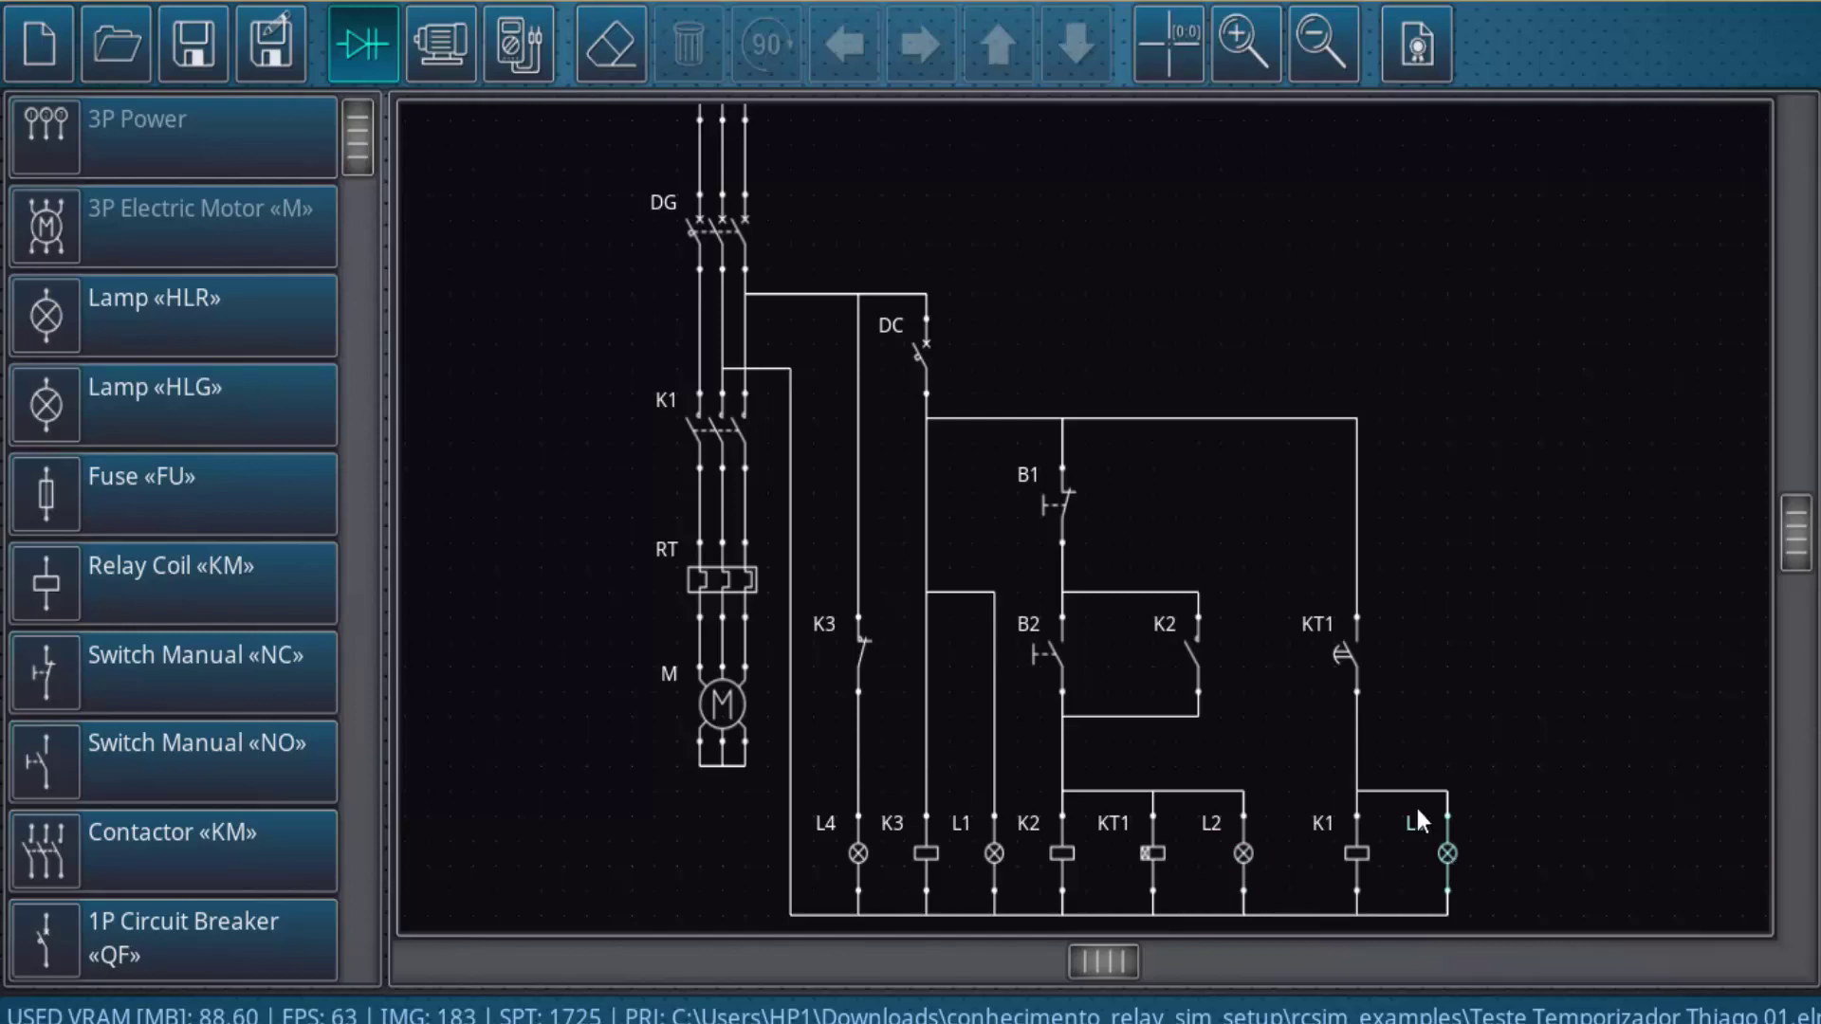
click(457, 66)
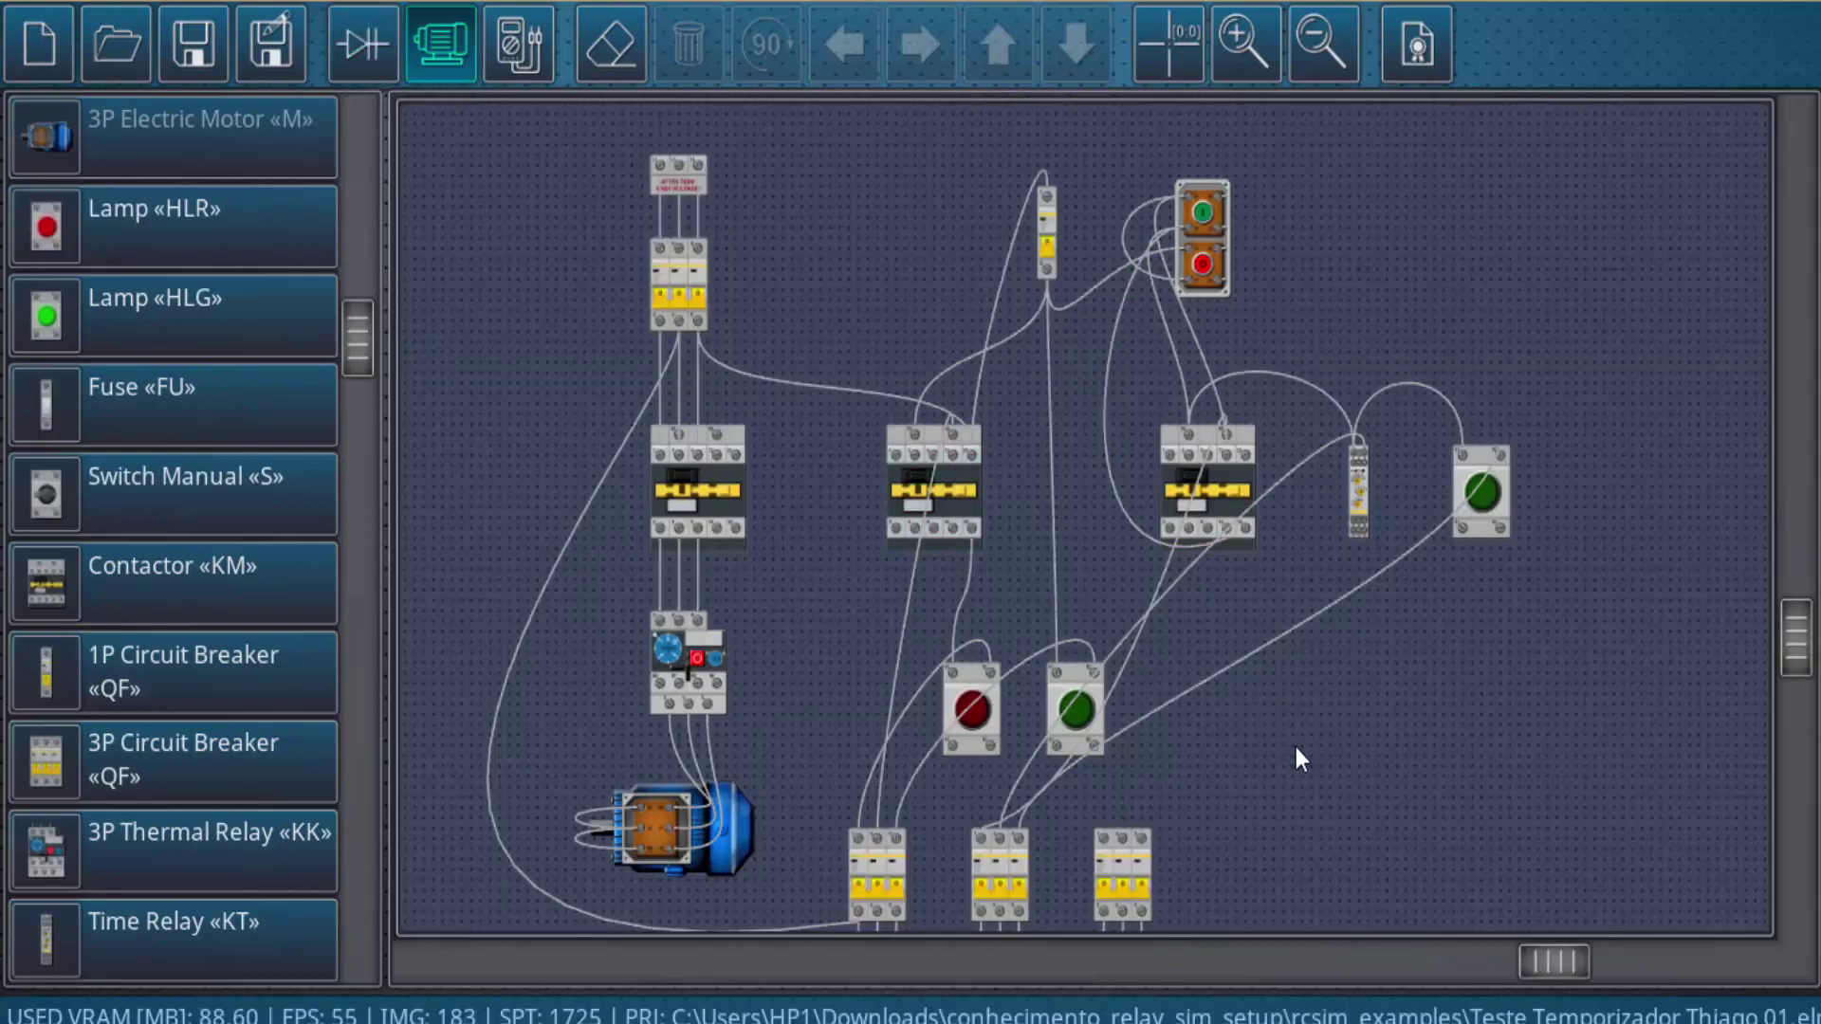
mouse_move(1294, 743)
middle_down()
mouse_move(1282, 668)
mouse_move(1260, 733)
middle_up()
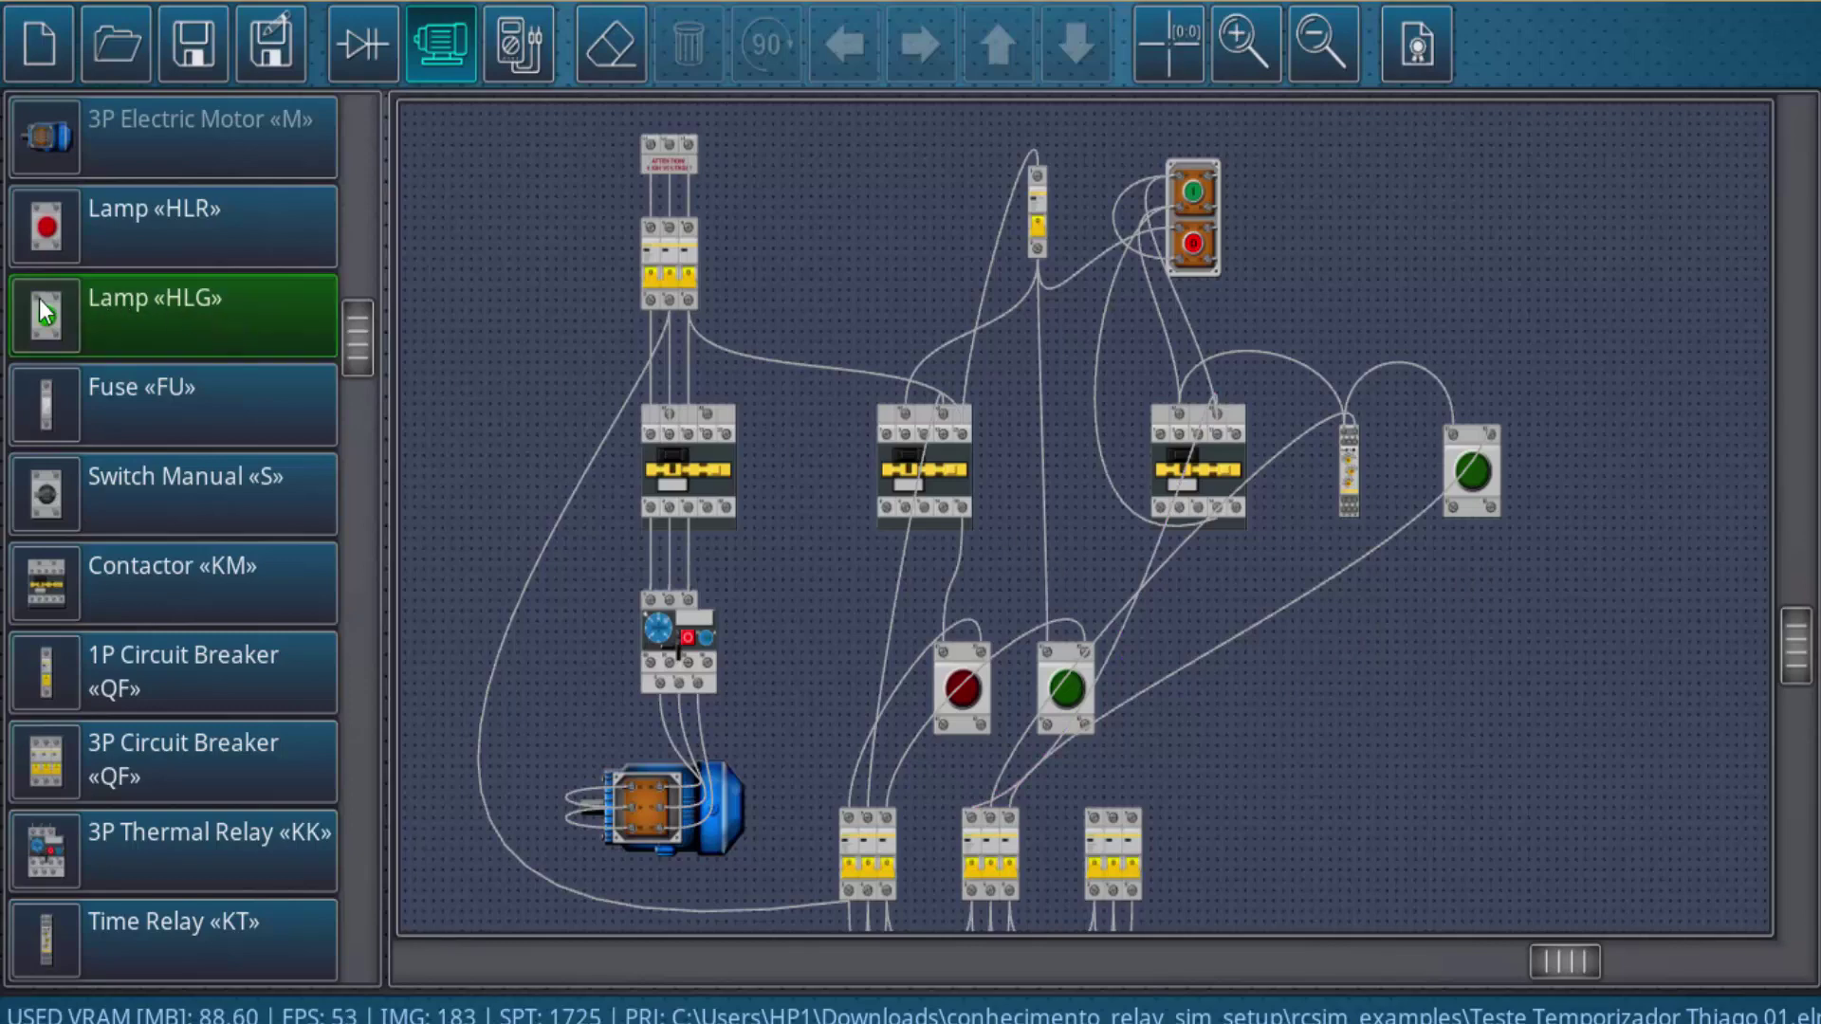
Step: Place an unwired green HLG lamp on the panel, then view the schematic
drag(39, 298, 1396, 662)
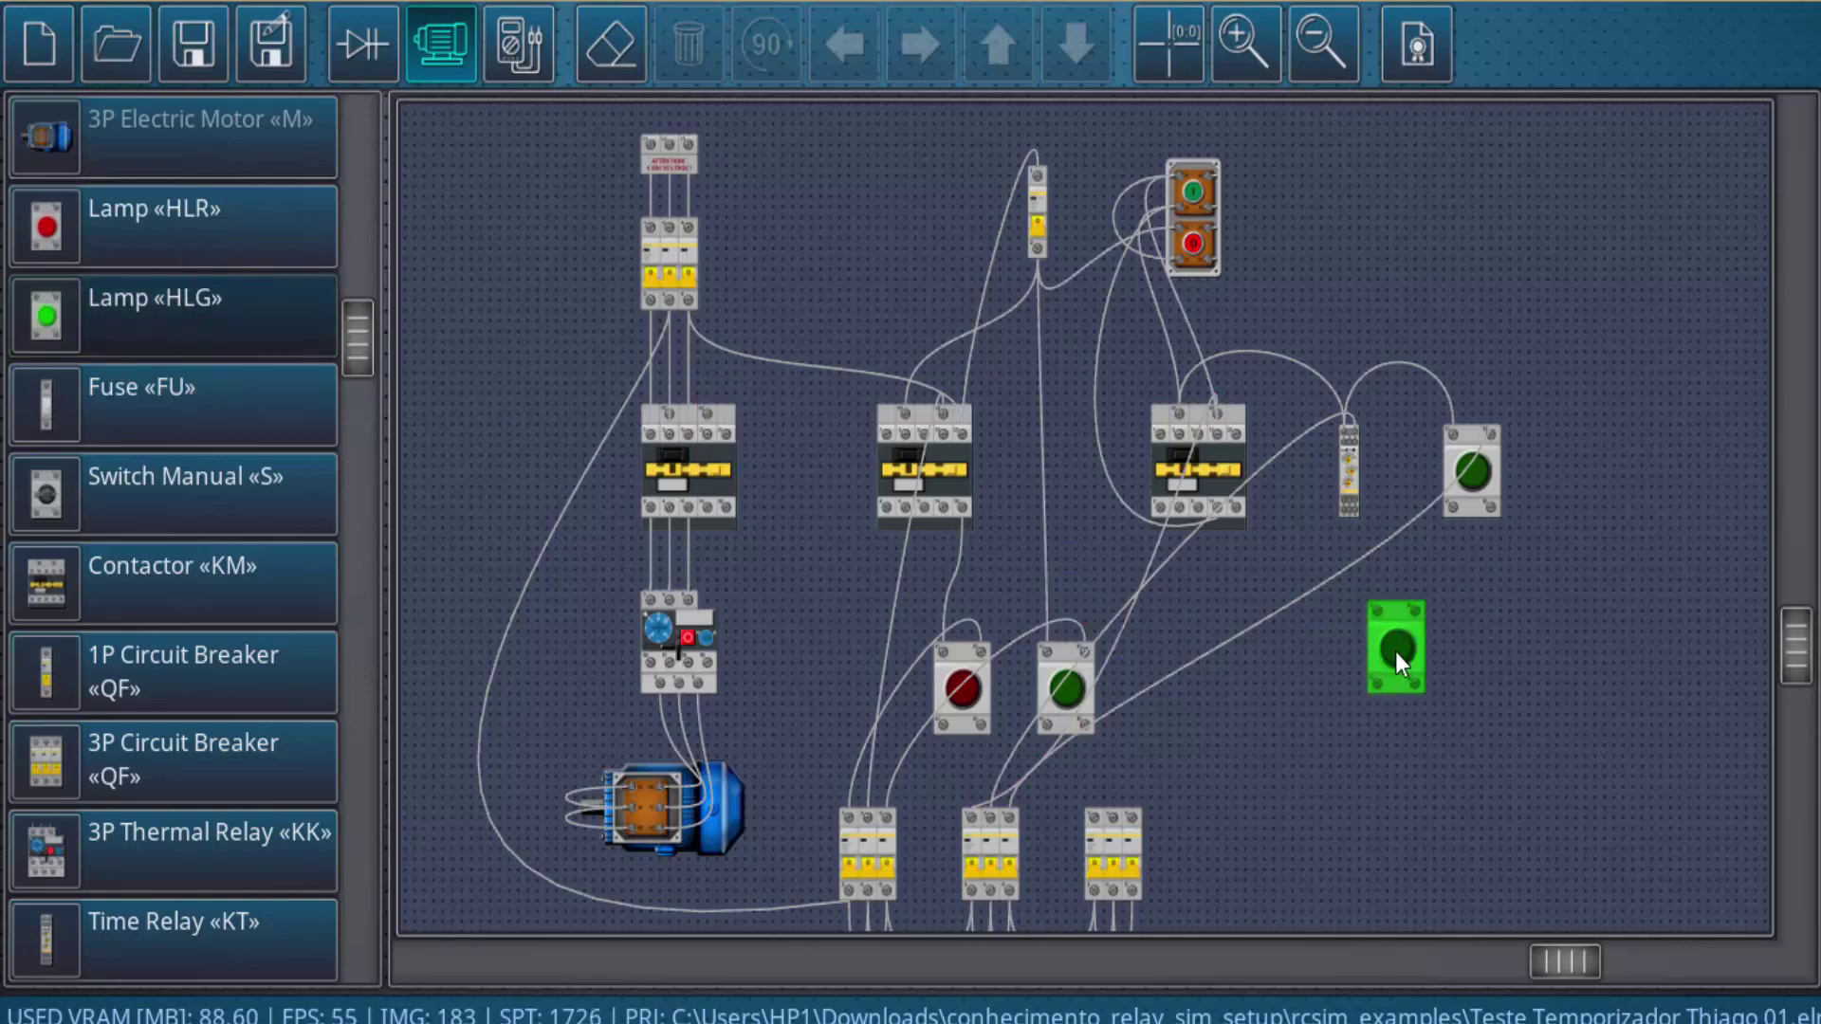
click(1396, 652)
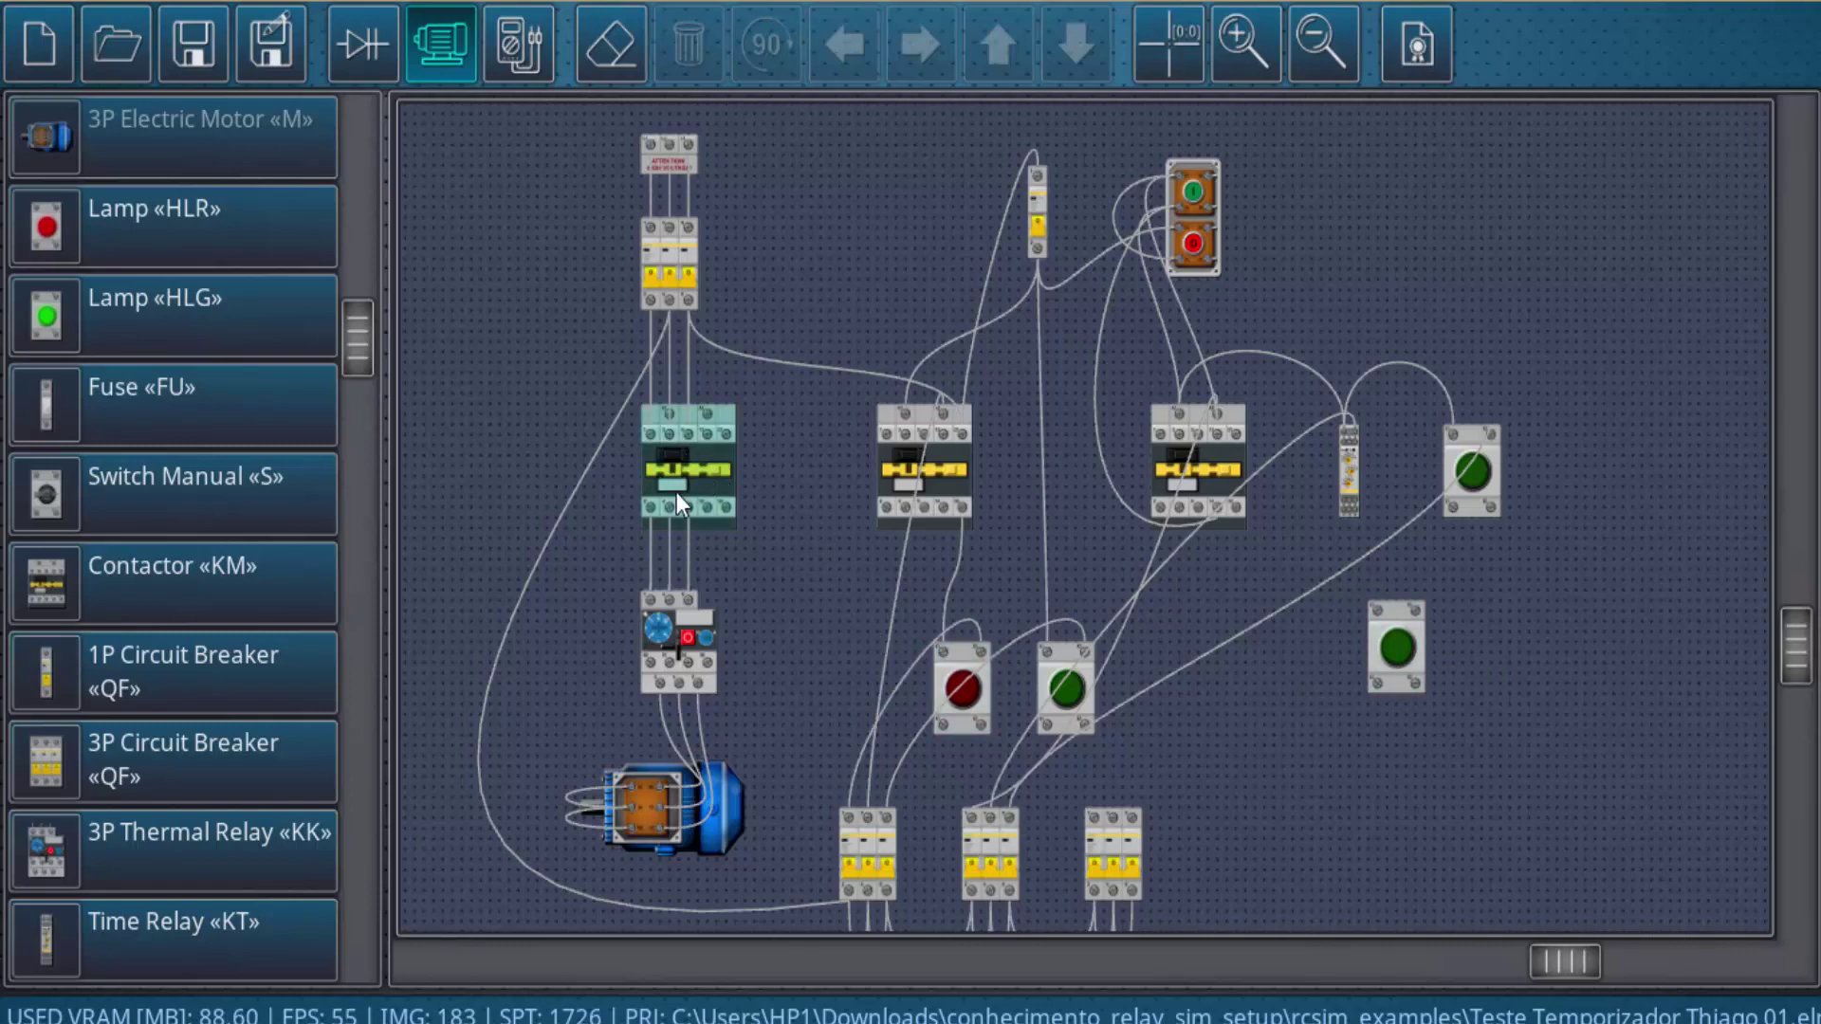
click(385, 53)
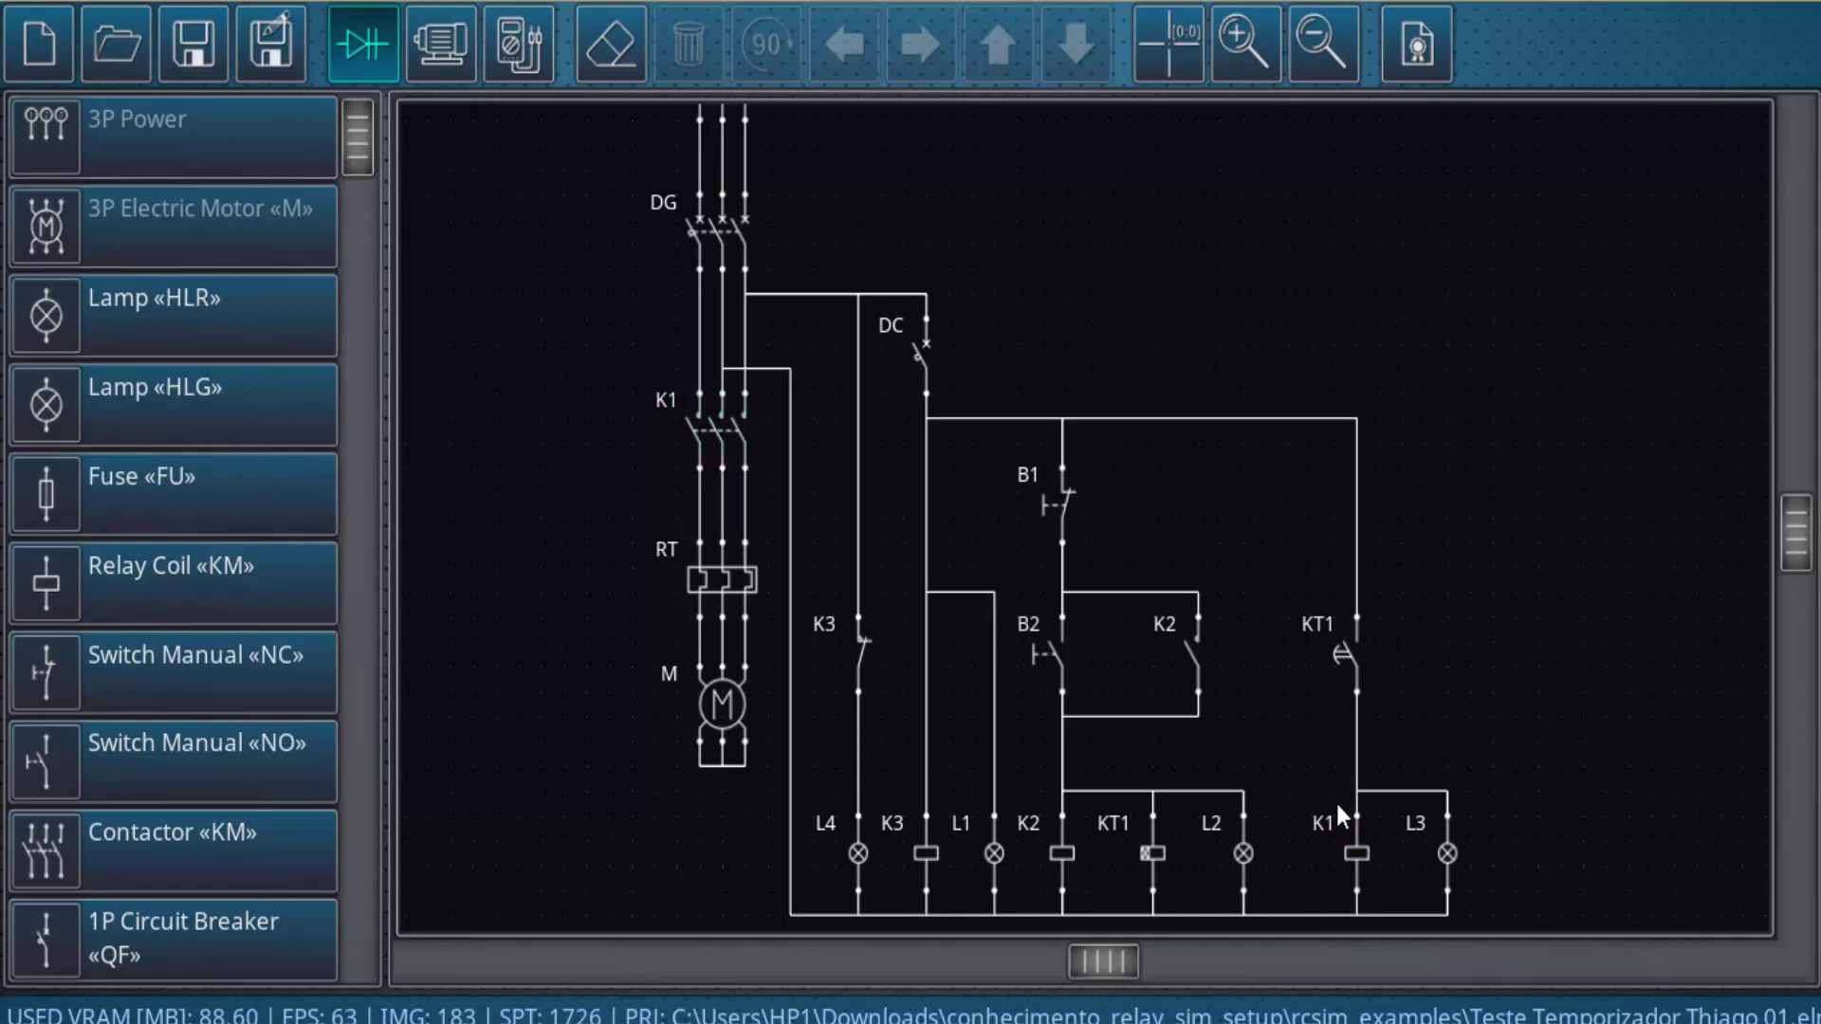
Step: Move the wired green lamp into the lamp row beside the new lamp and check its wires
click(438, 67)
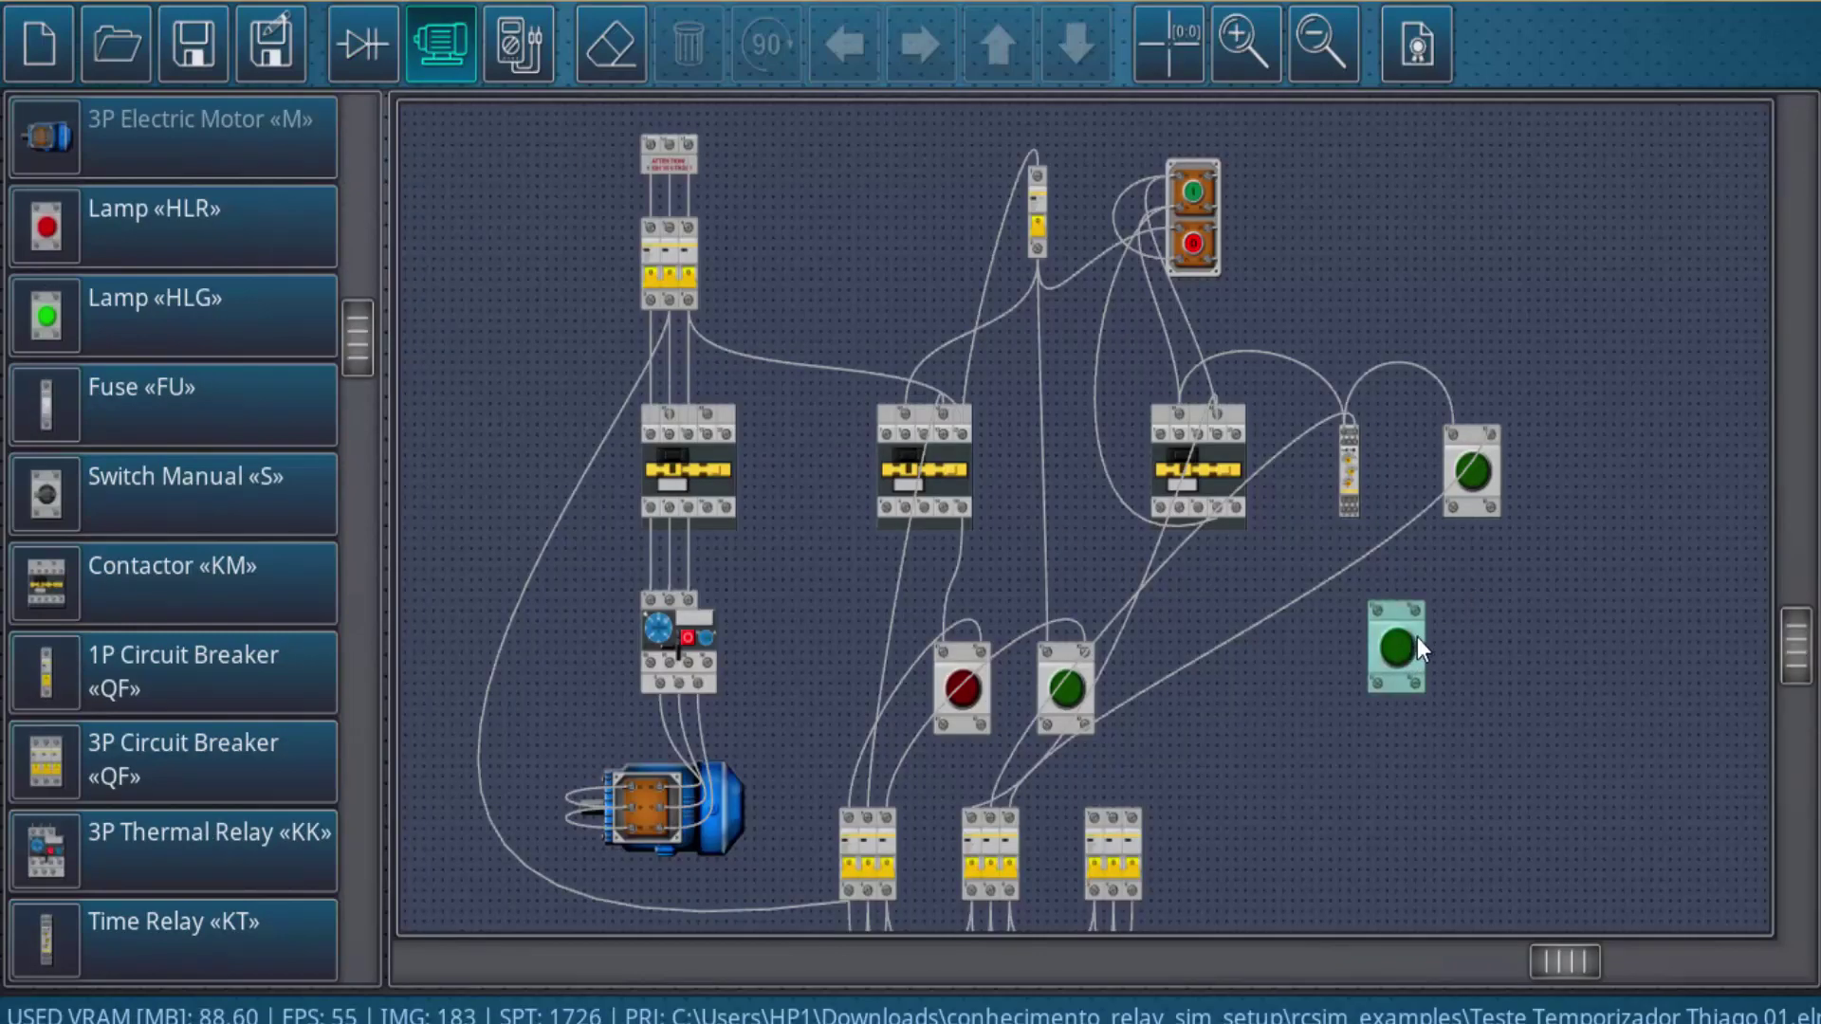
drag(1418, 638, 1296, 690)
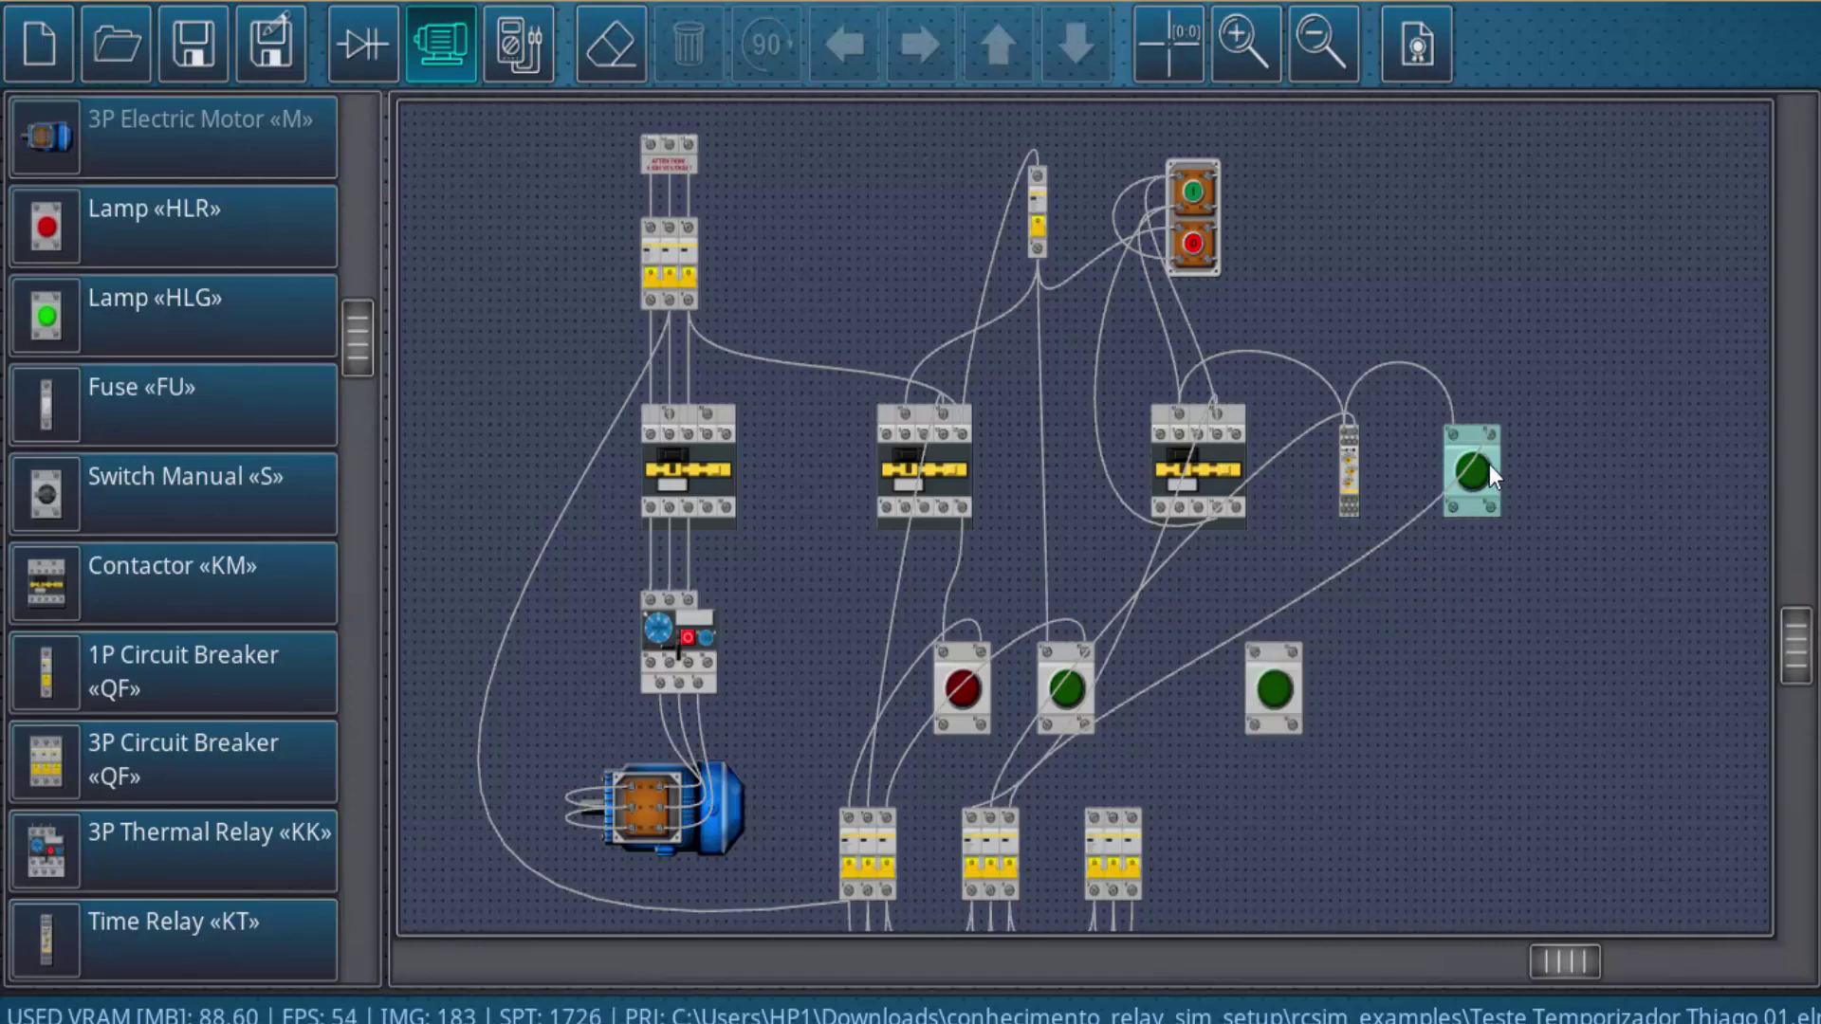
drag(1493, 466, 1162, 695)
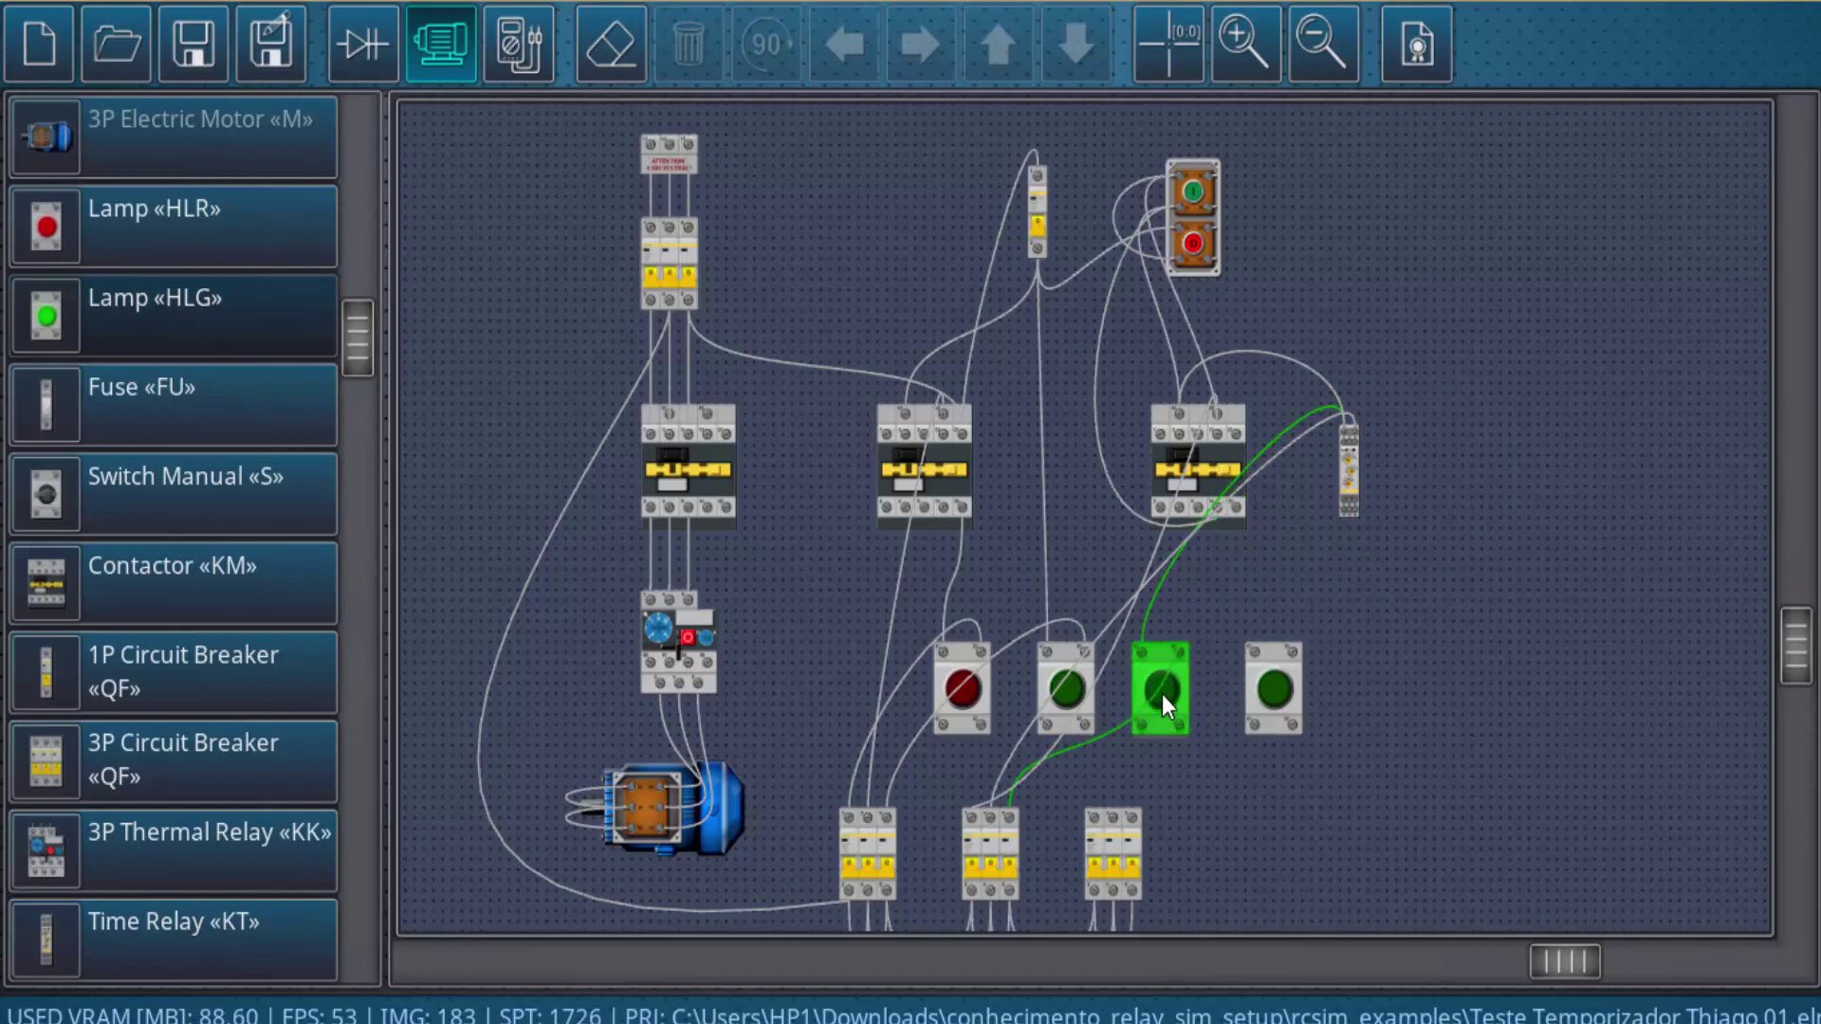
drag(1163, 695, 1183, 709)
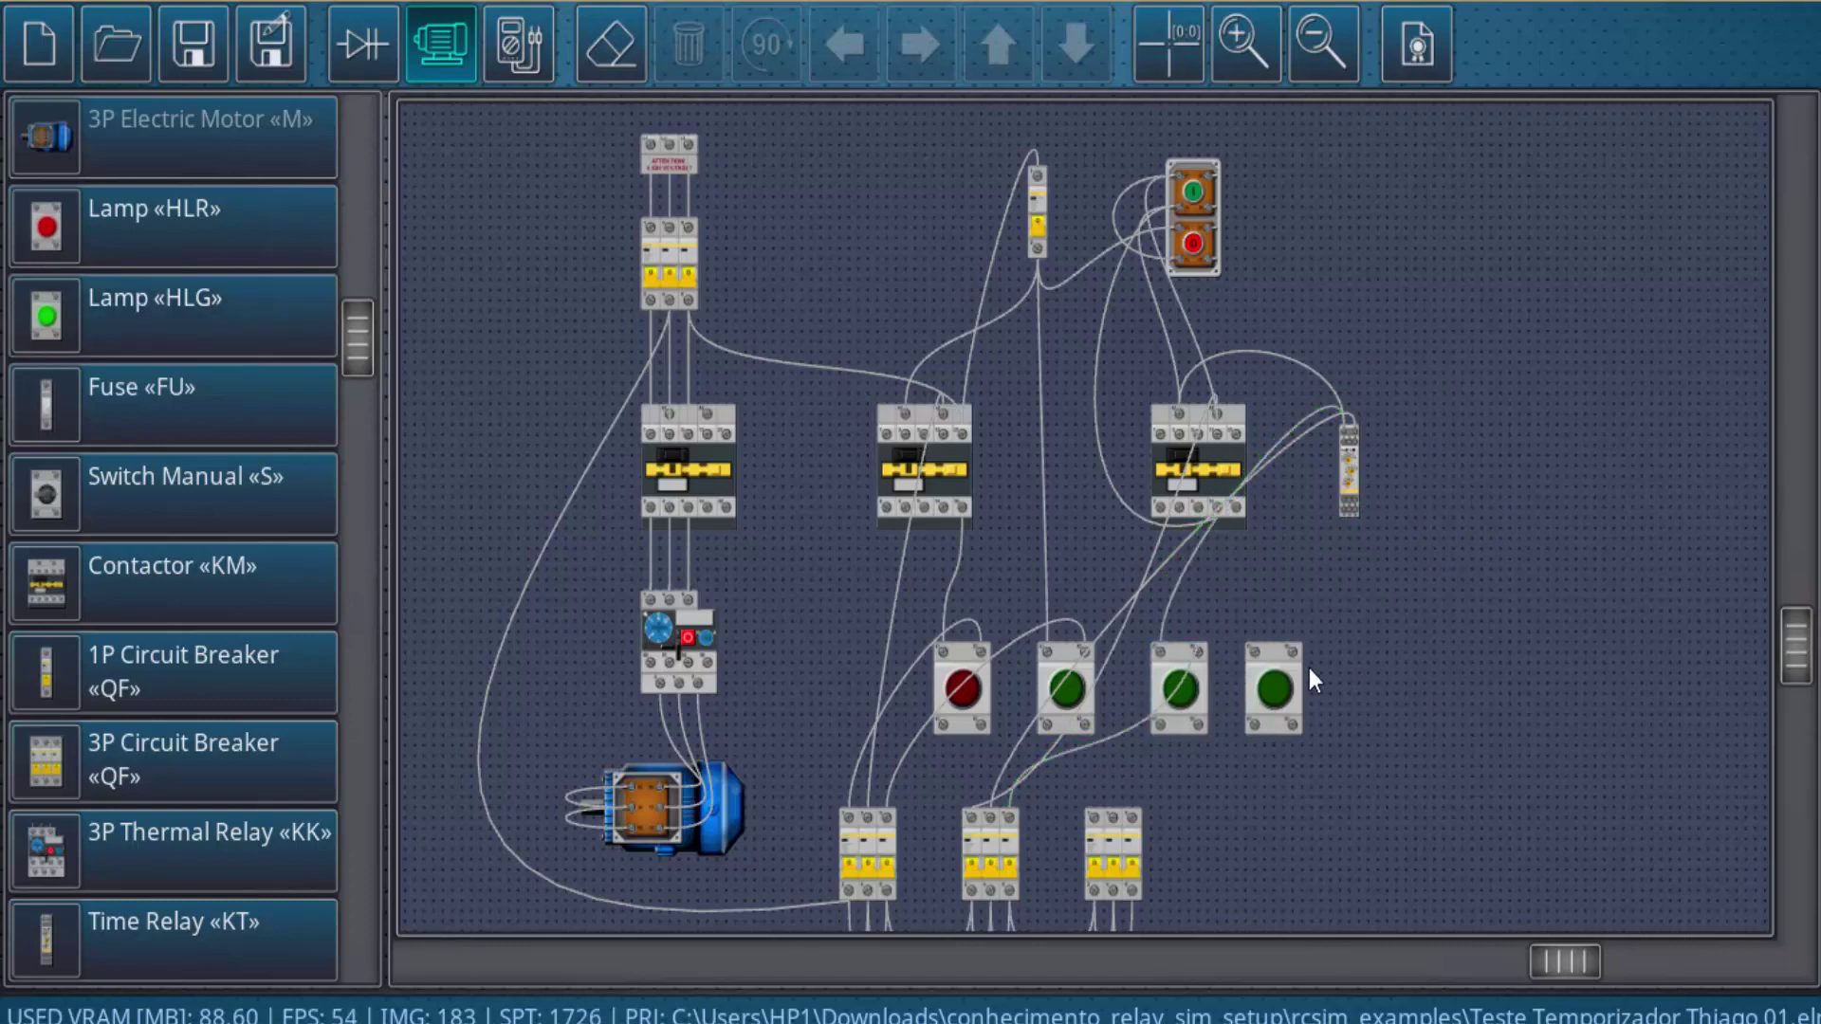
click(1191, 703)
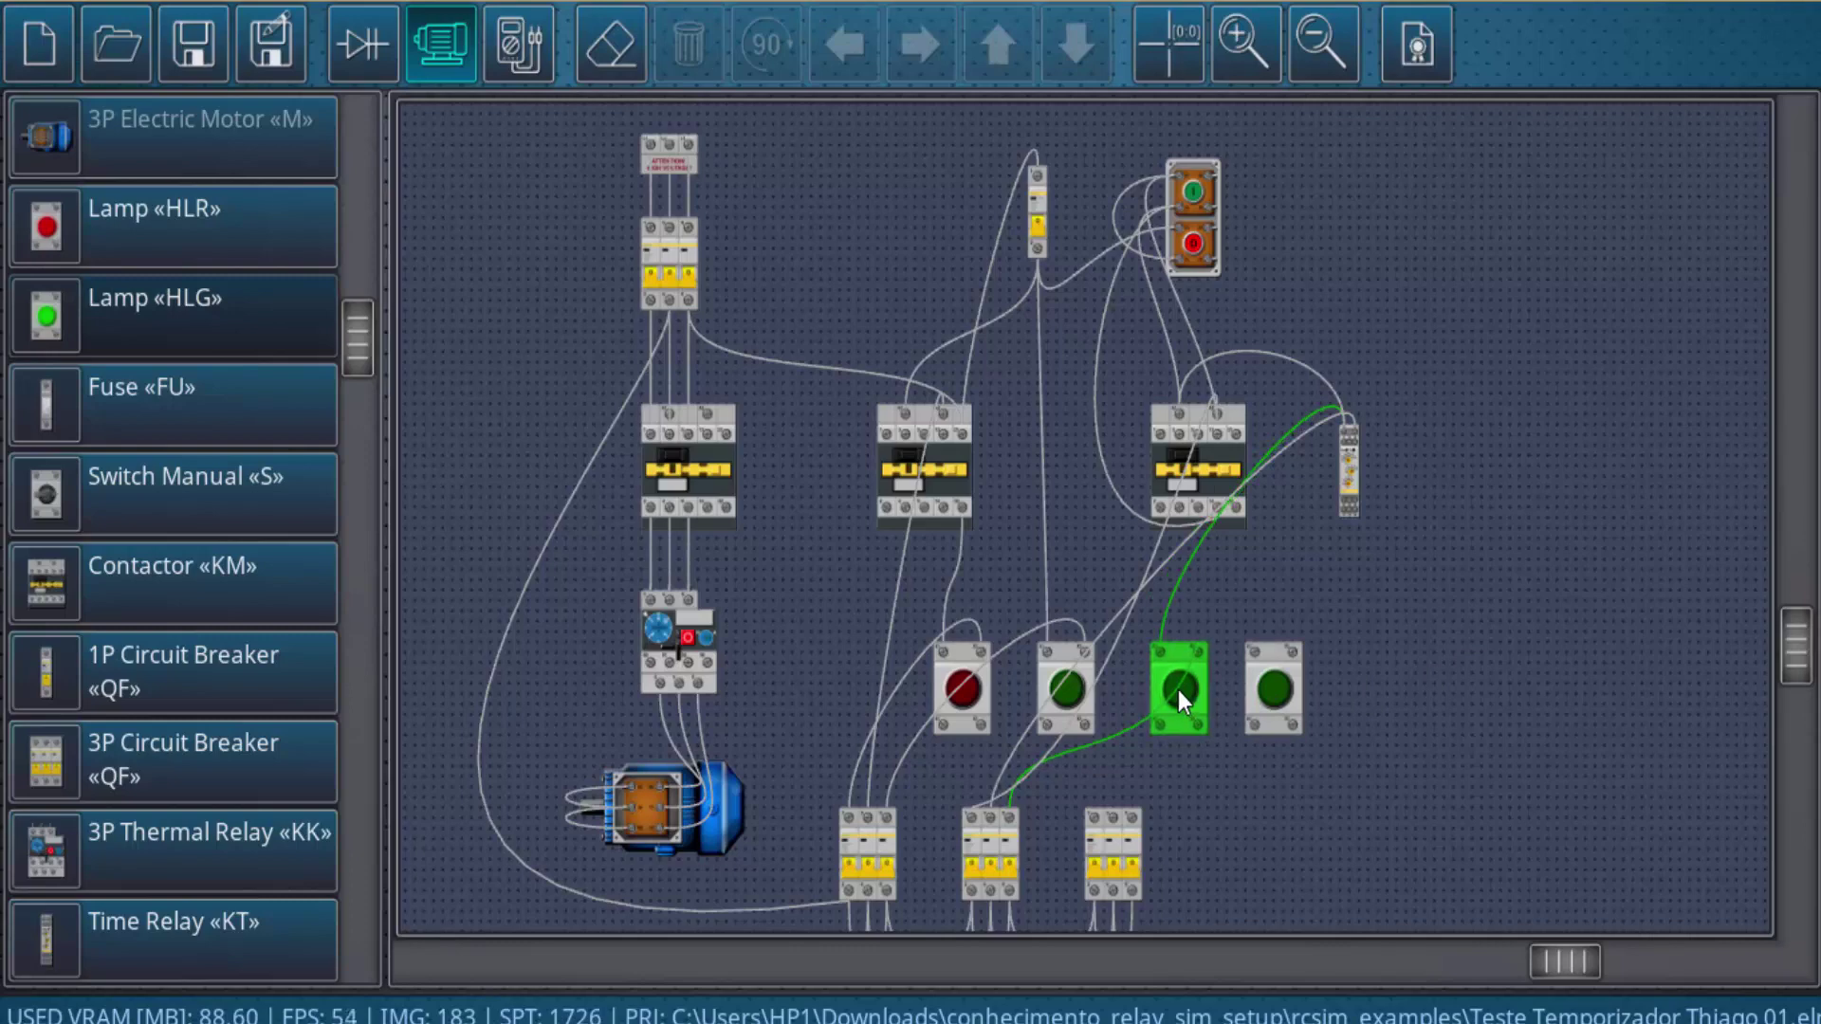
click(1456, 653)
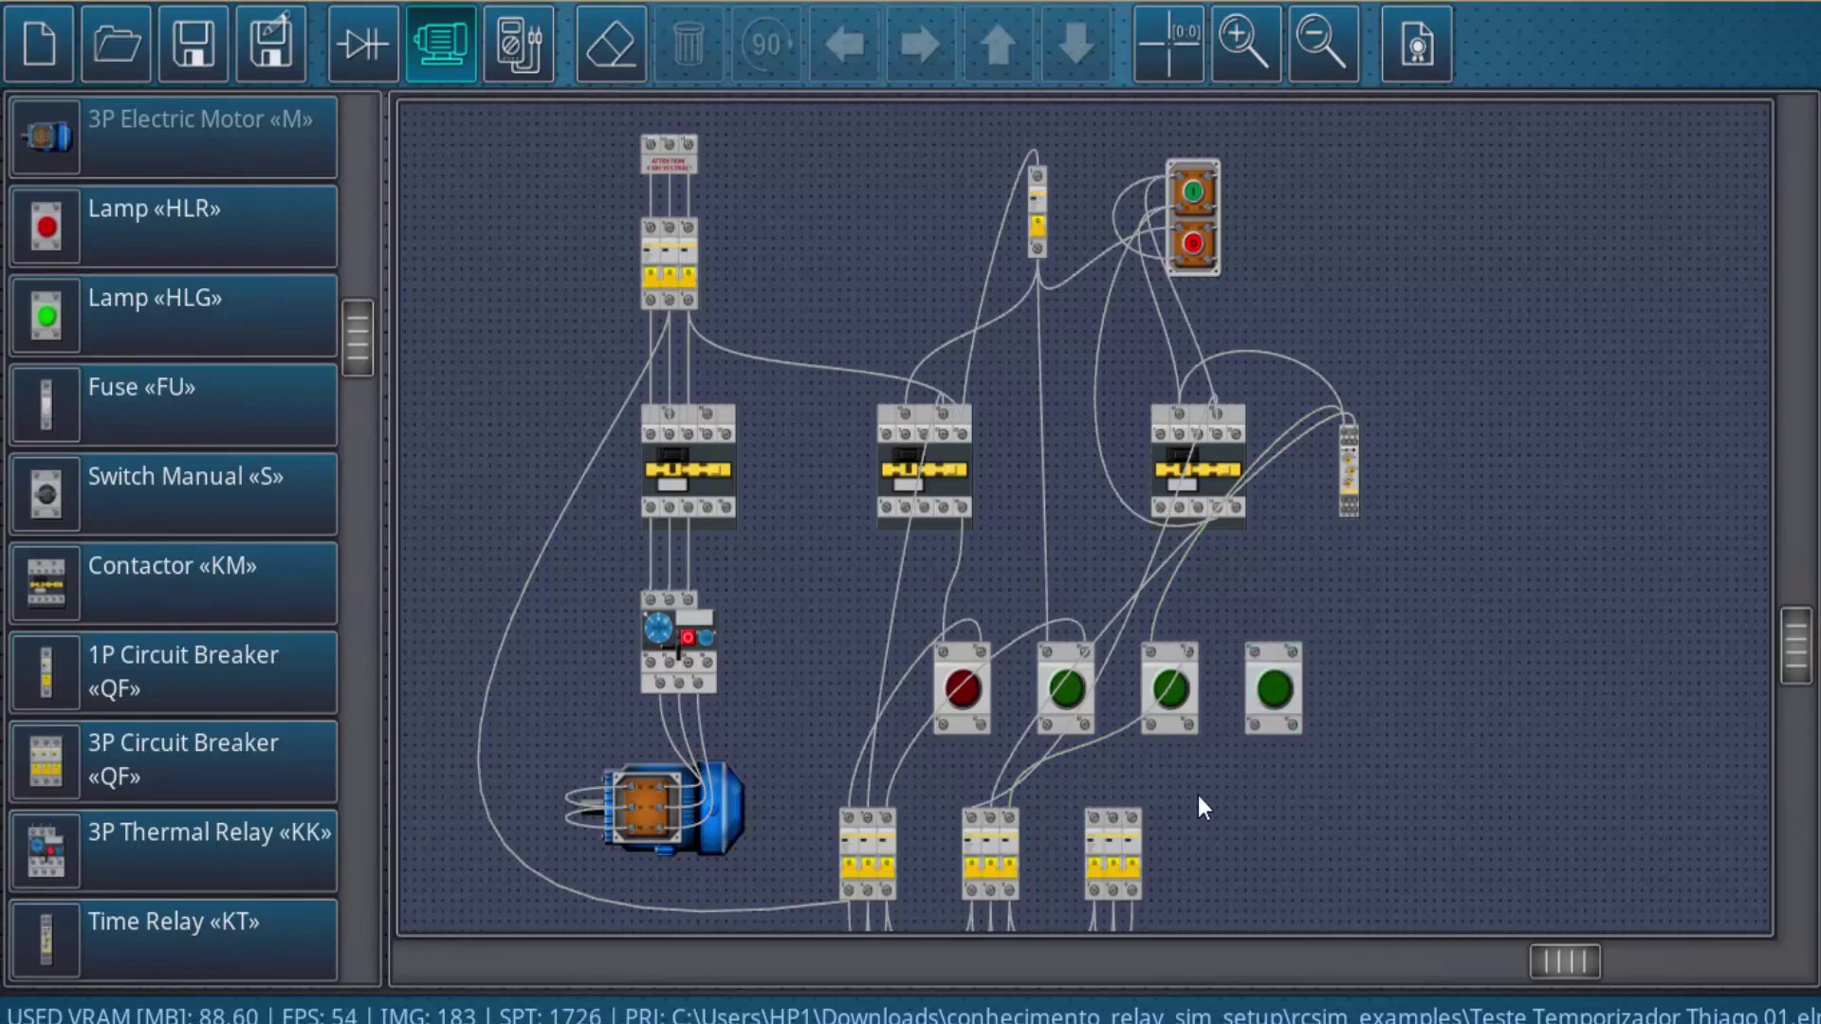
click(363, 45)
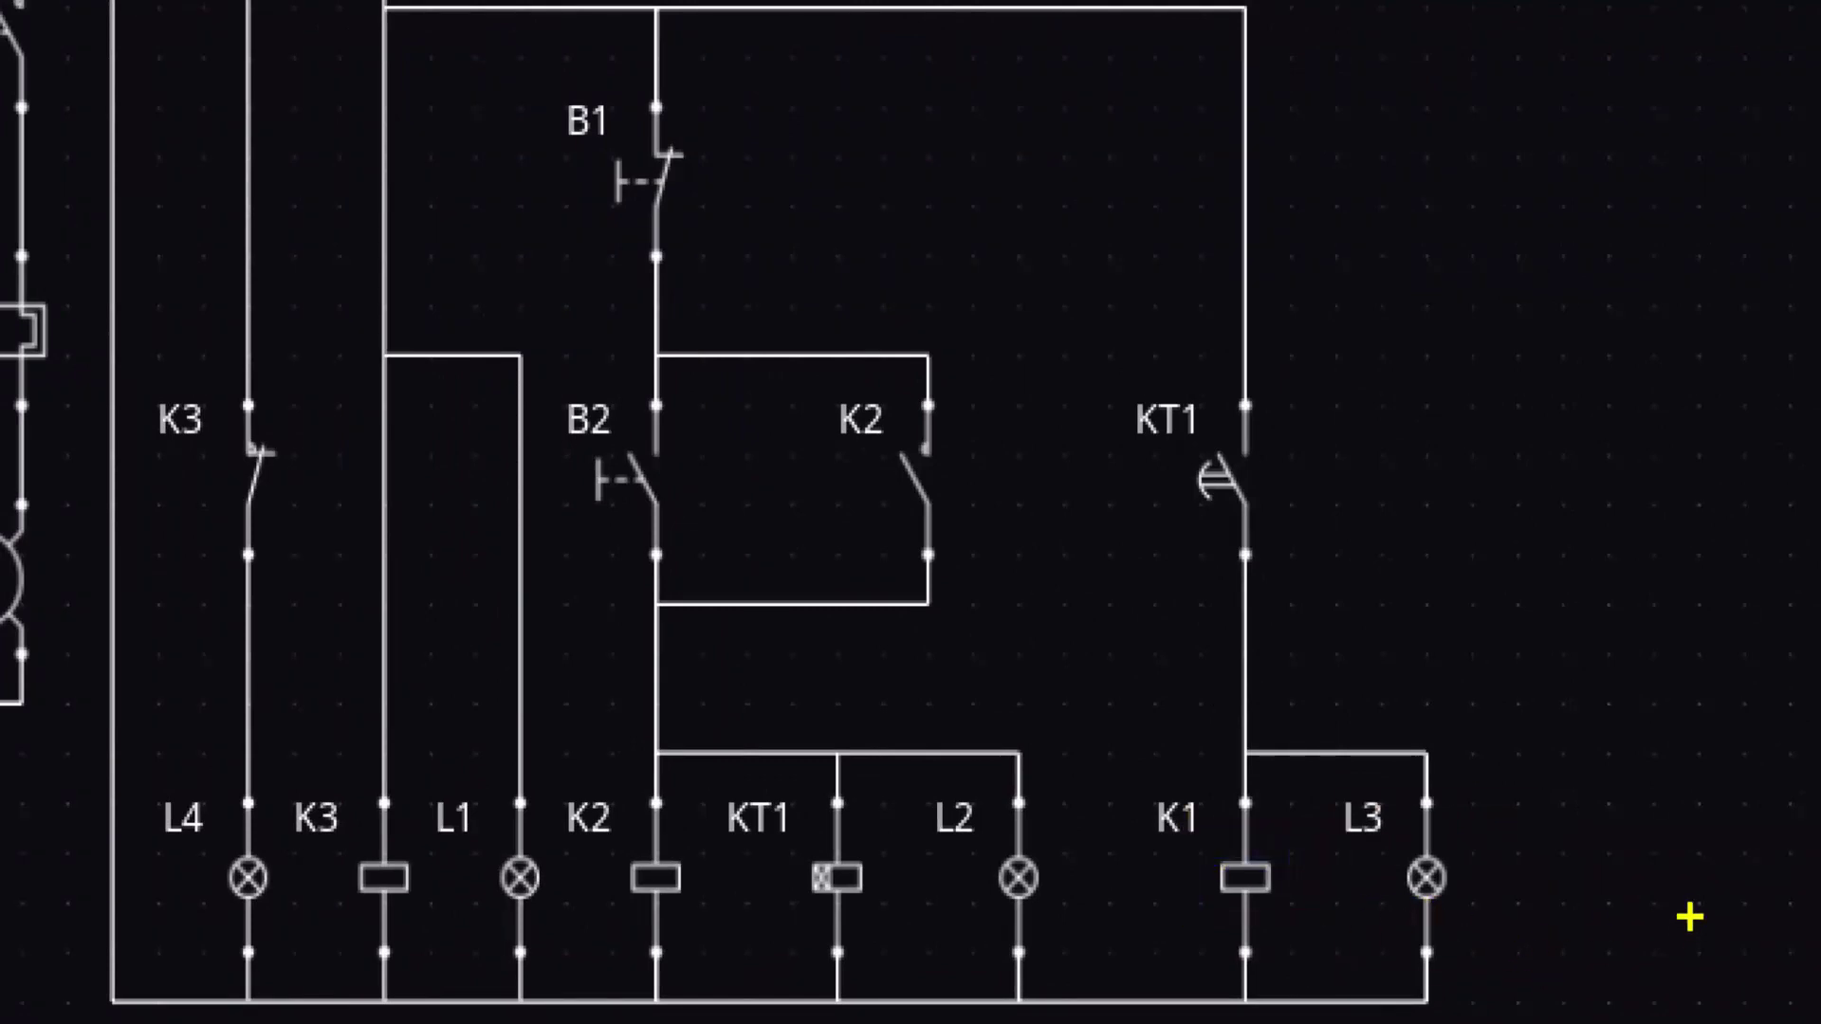
drag(1135, 772, 1464, 952)
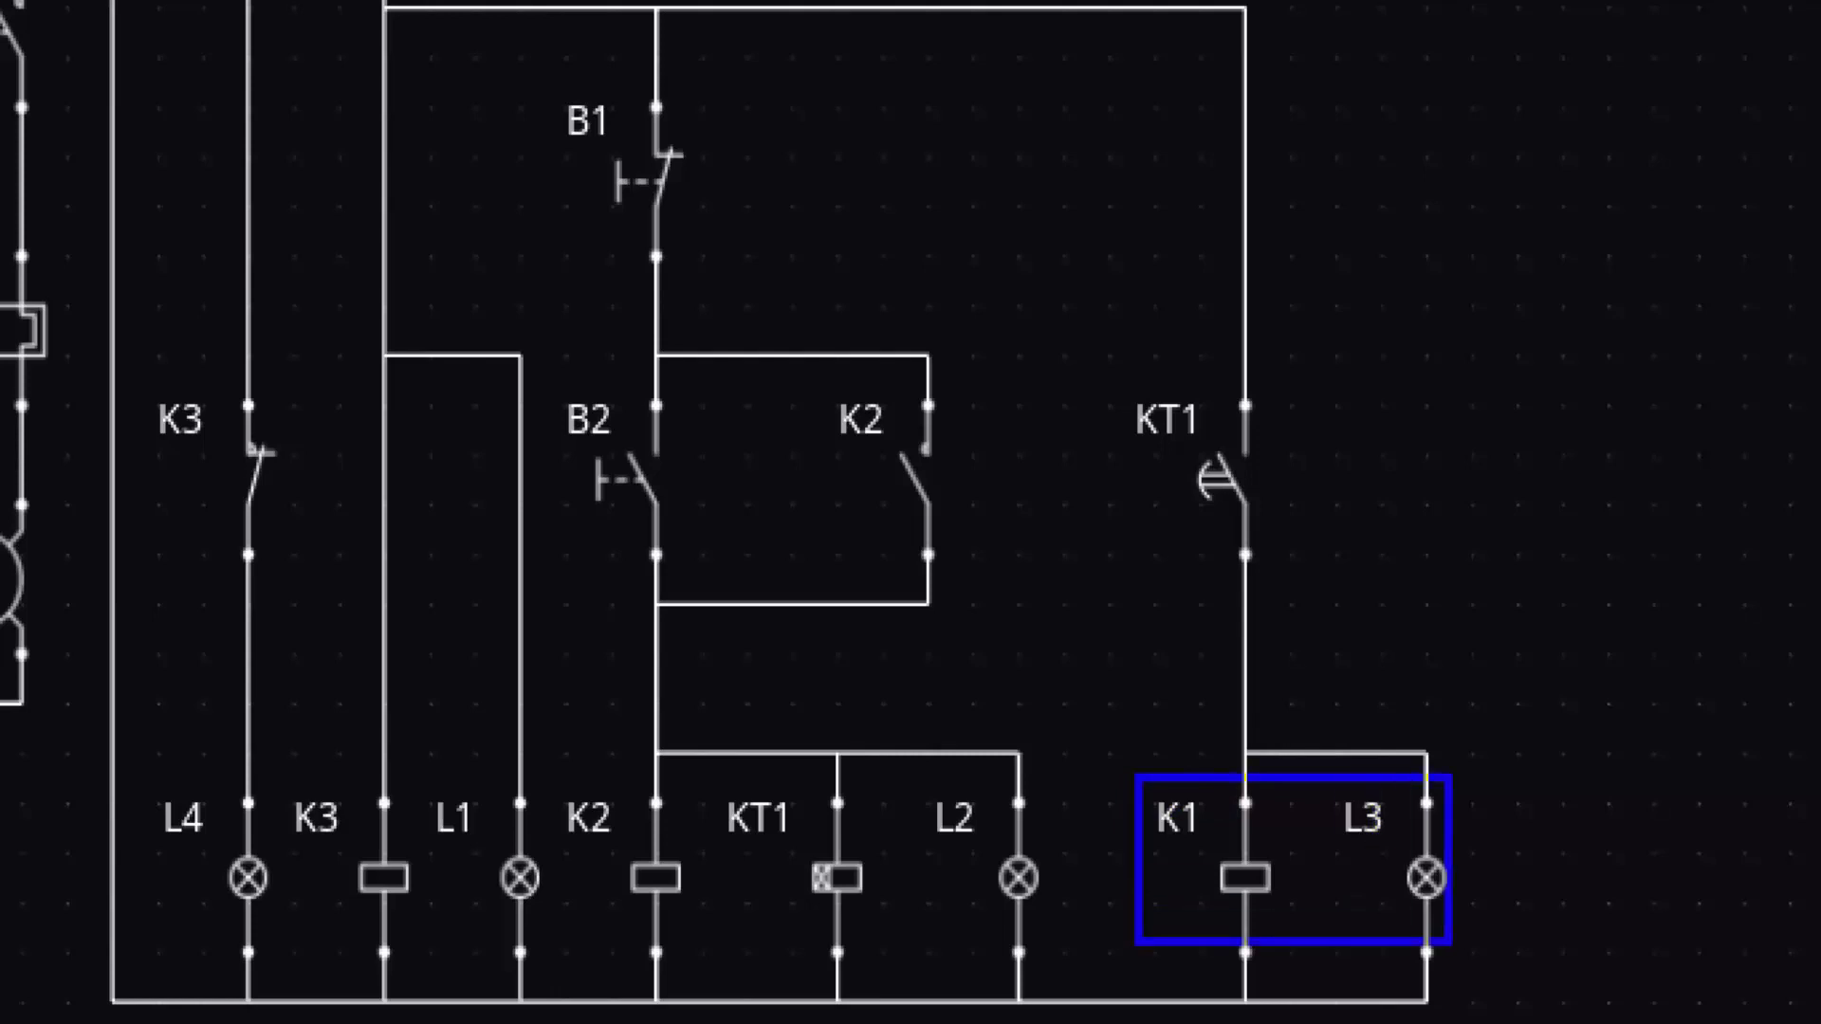
drag(1265, 464, 1511, 358)
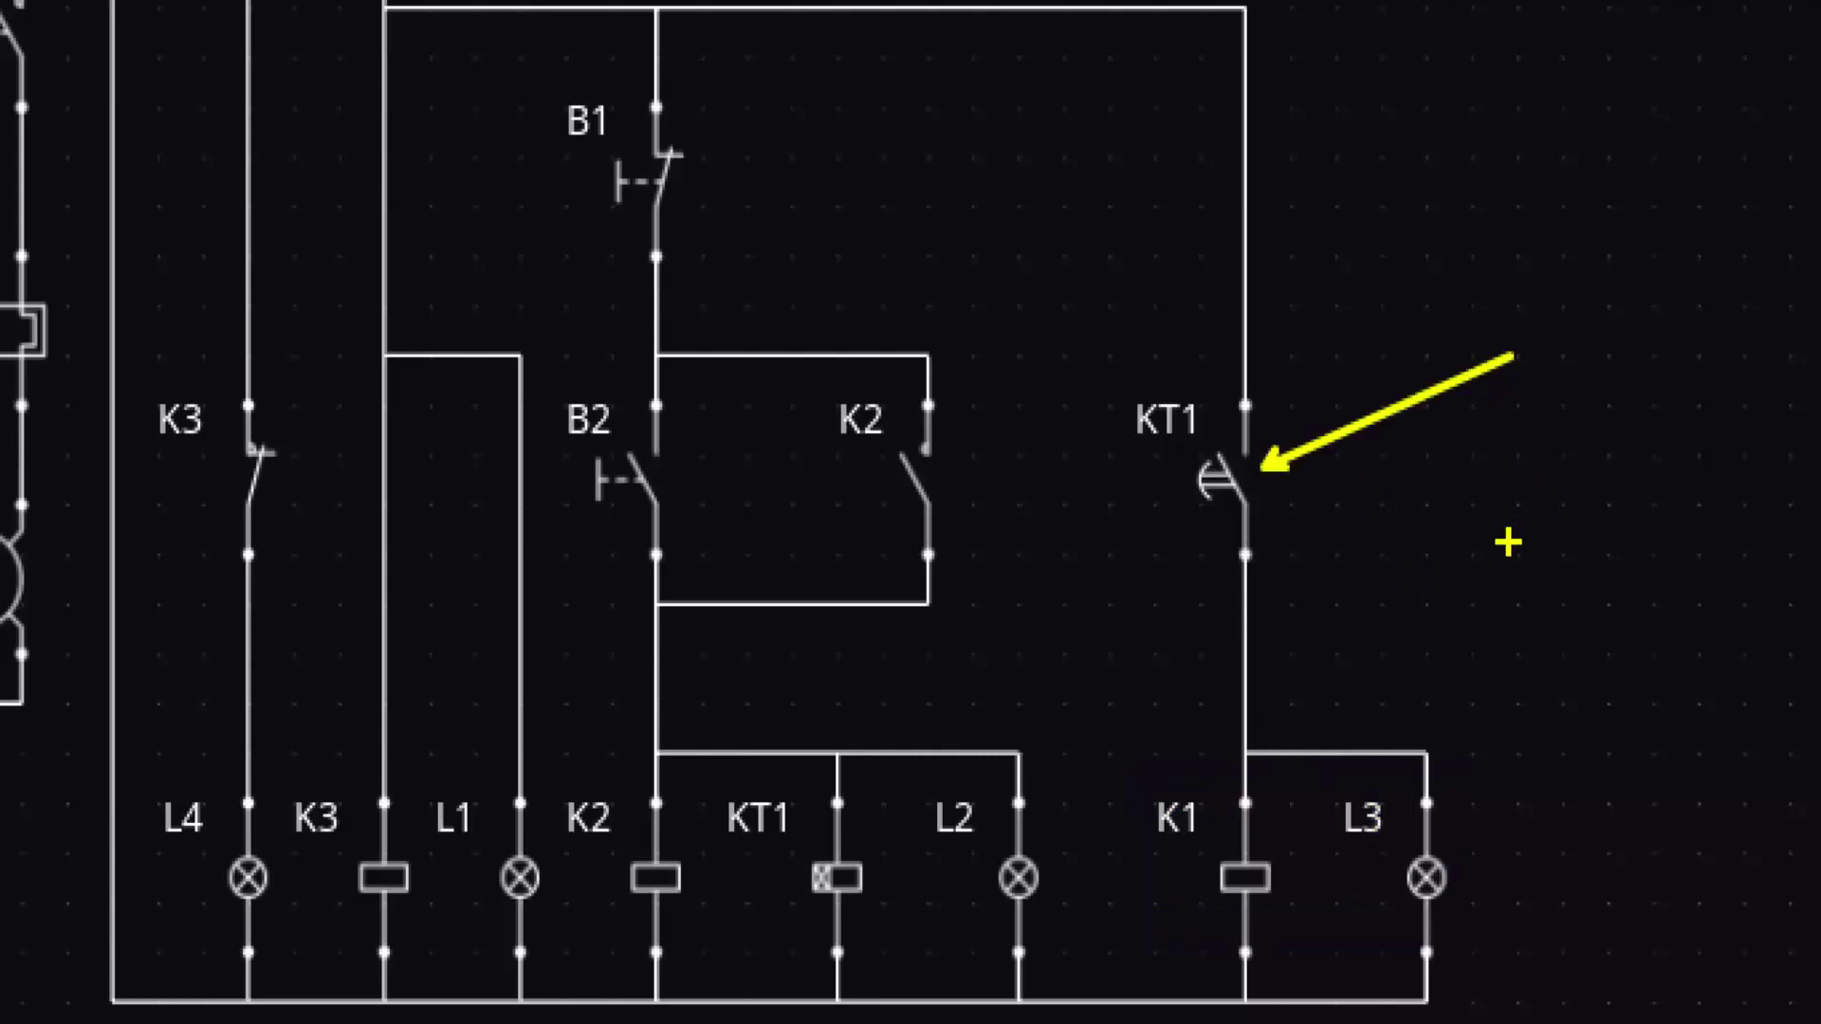
drag(536, 77, 767, 275)
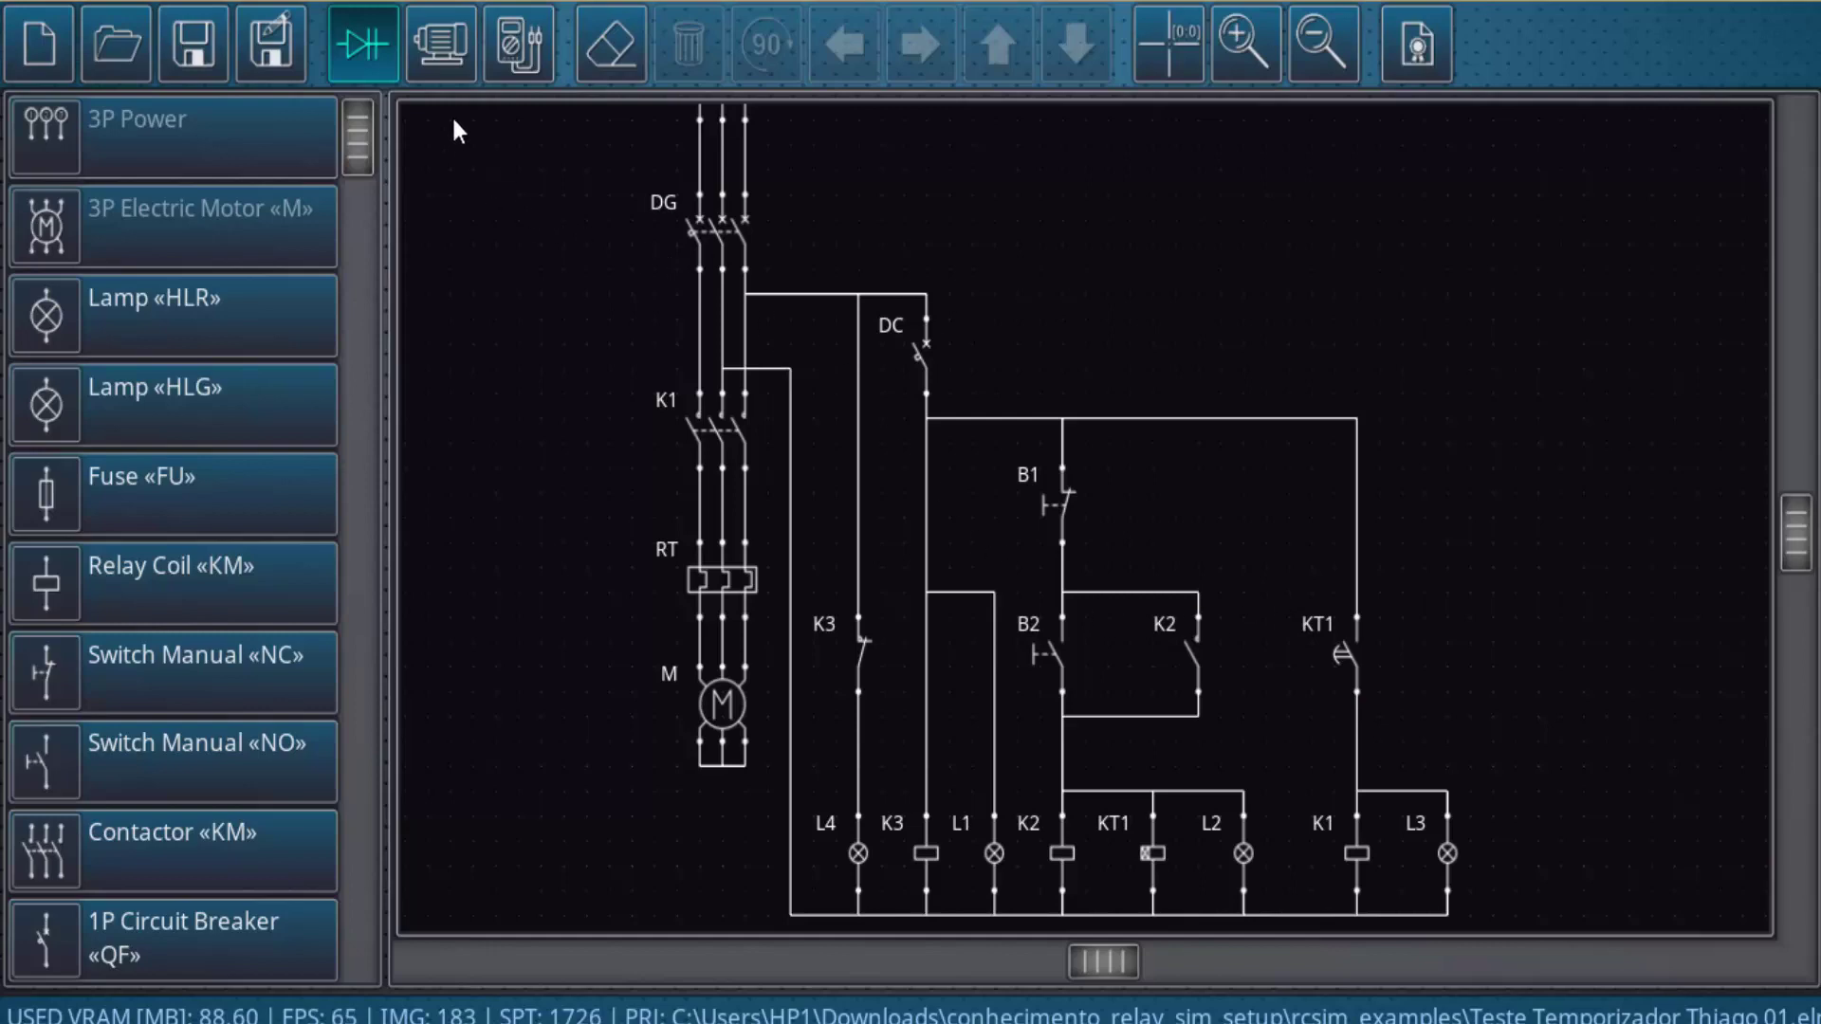
Step: Zoom the panel layout in on the time relay so its dials and terminals are readable
click(446, 71)
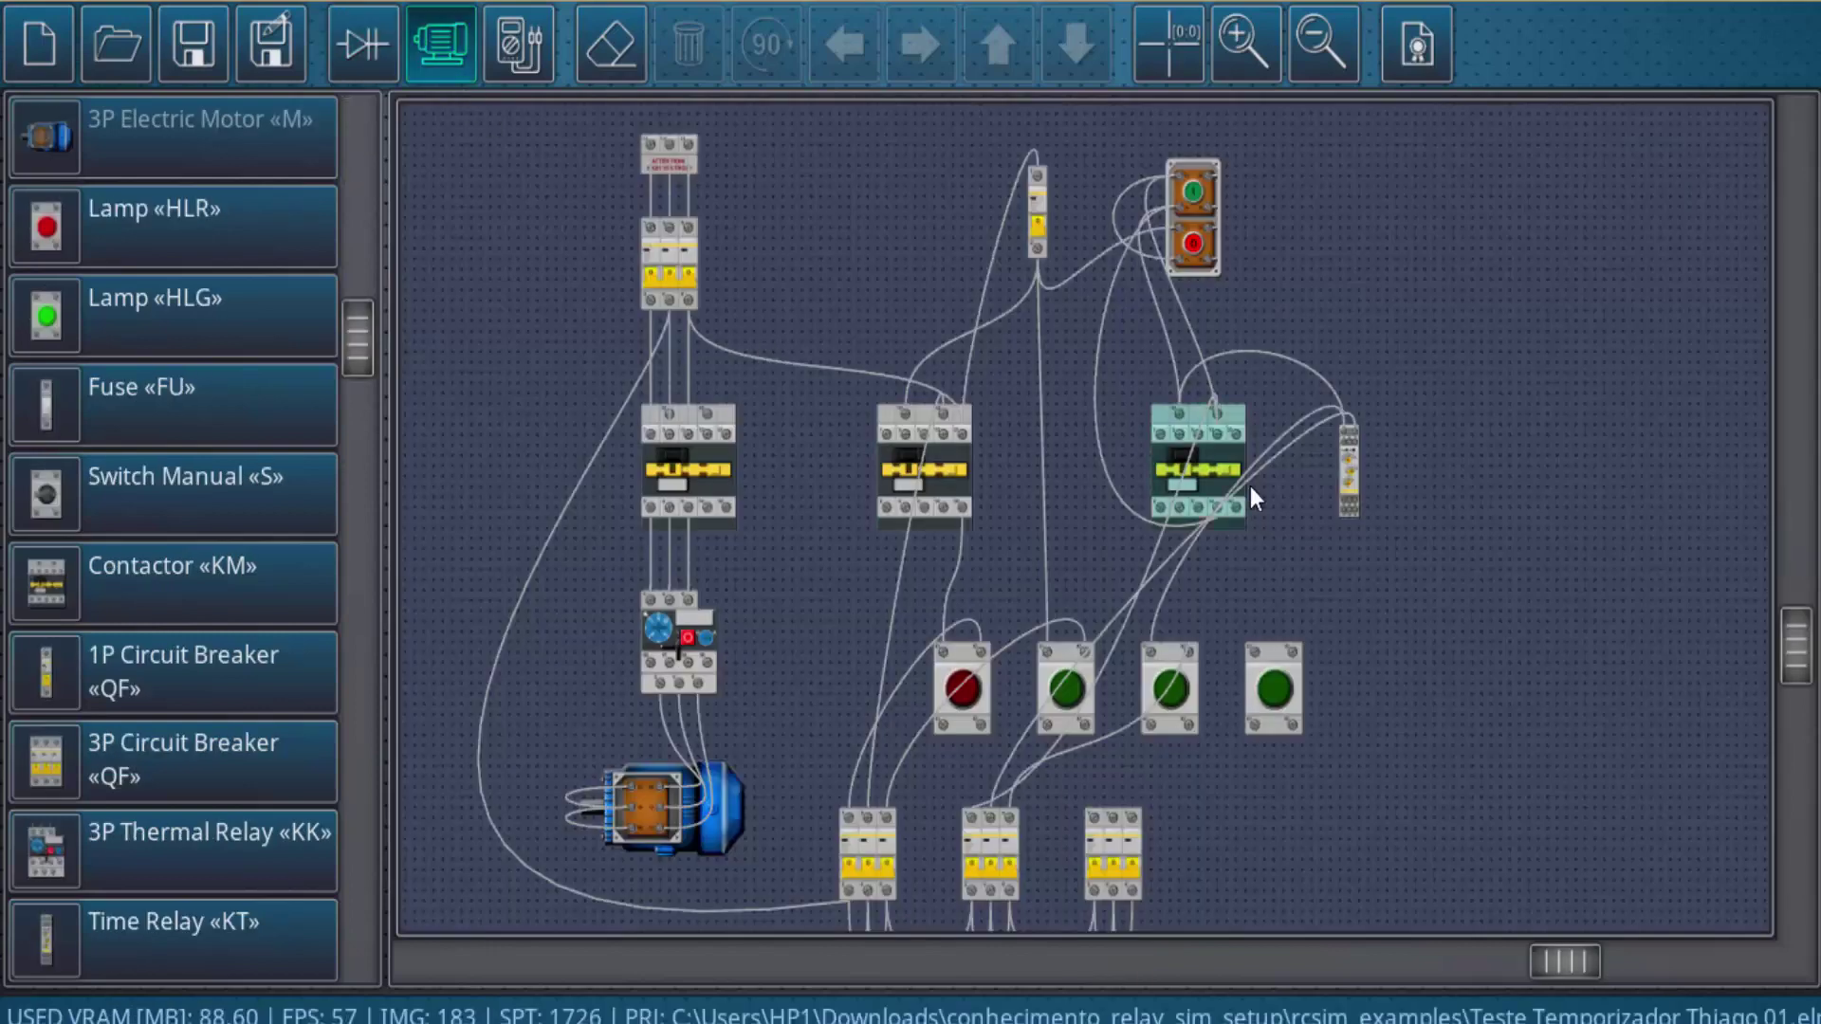
scroll(1274, 343, up, 2)
scroll(1090, 237, up, 1)
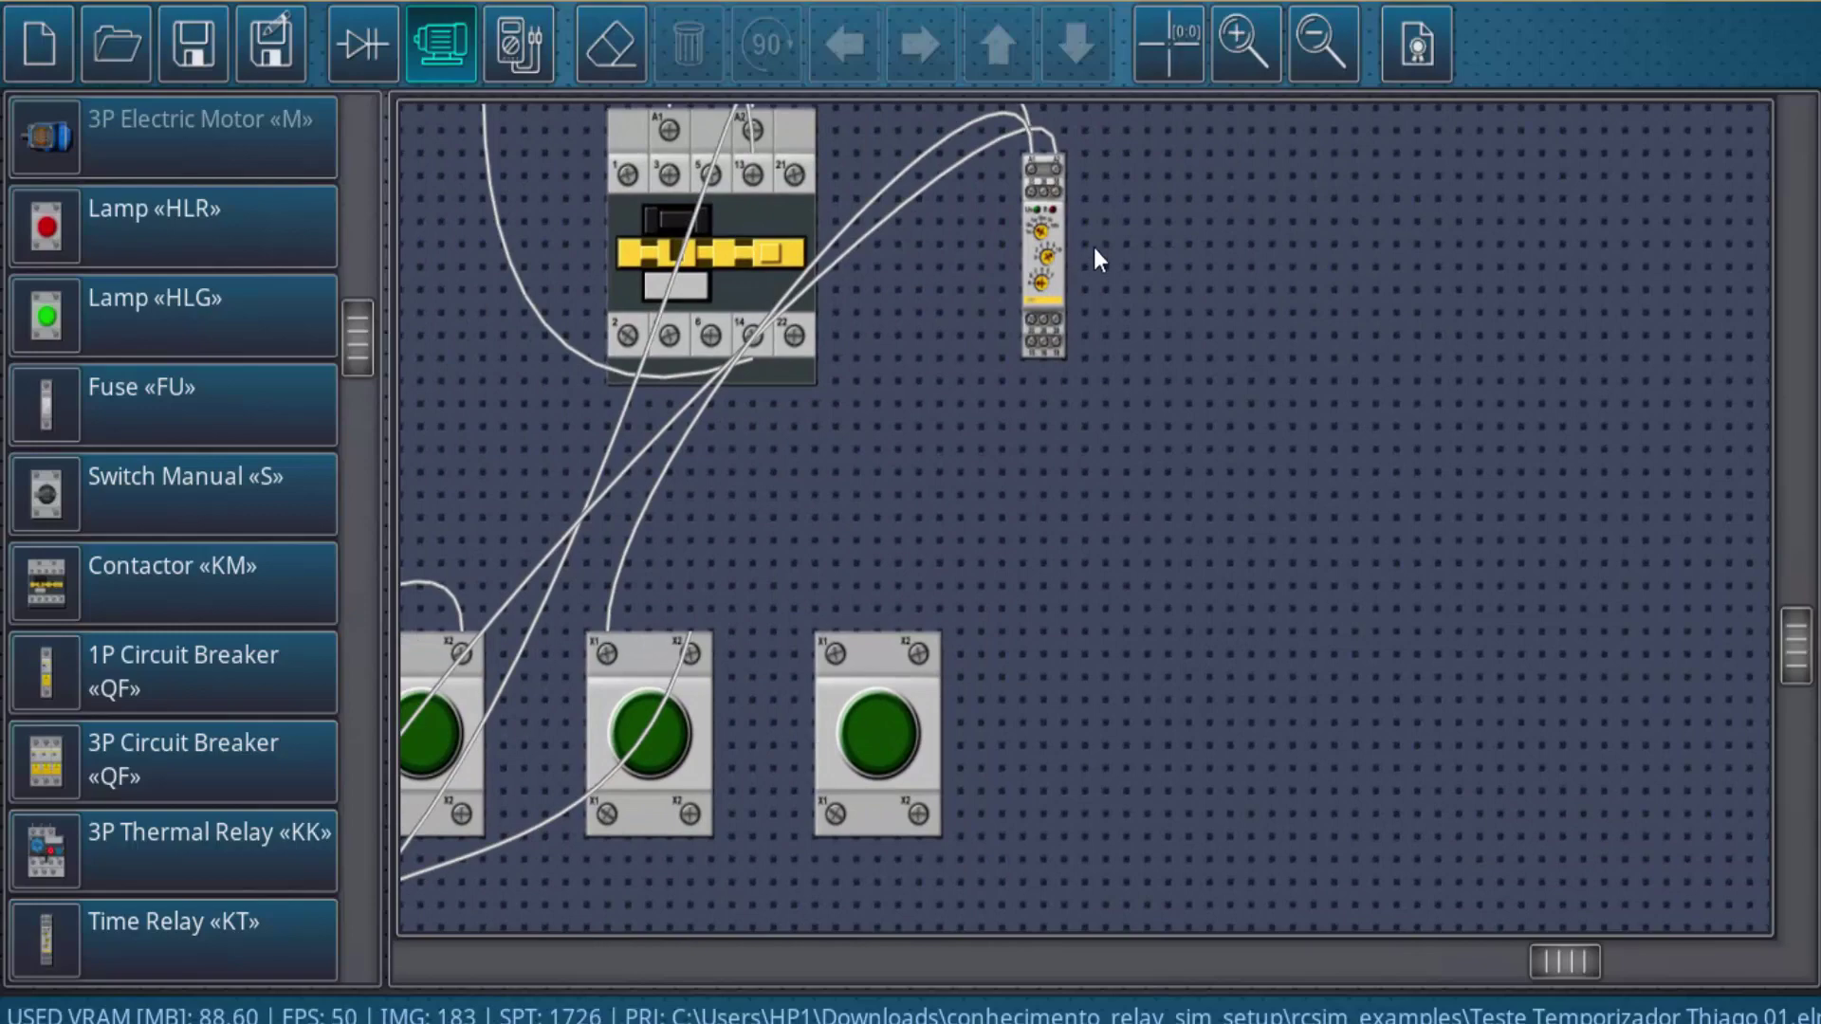
scroll(1094, 248, up, 1)
scroll(996, 229, up, 1)
scroll(998, 228, up, 1)
scroll(981, 224, up, 1)
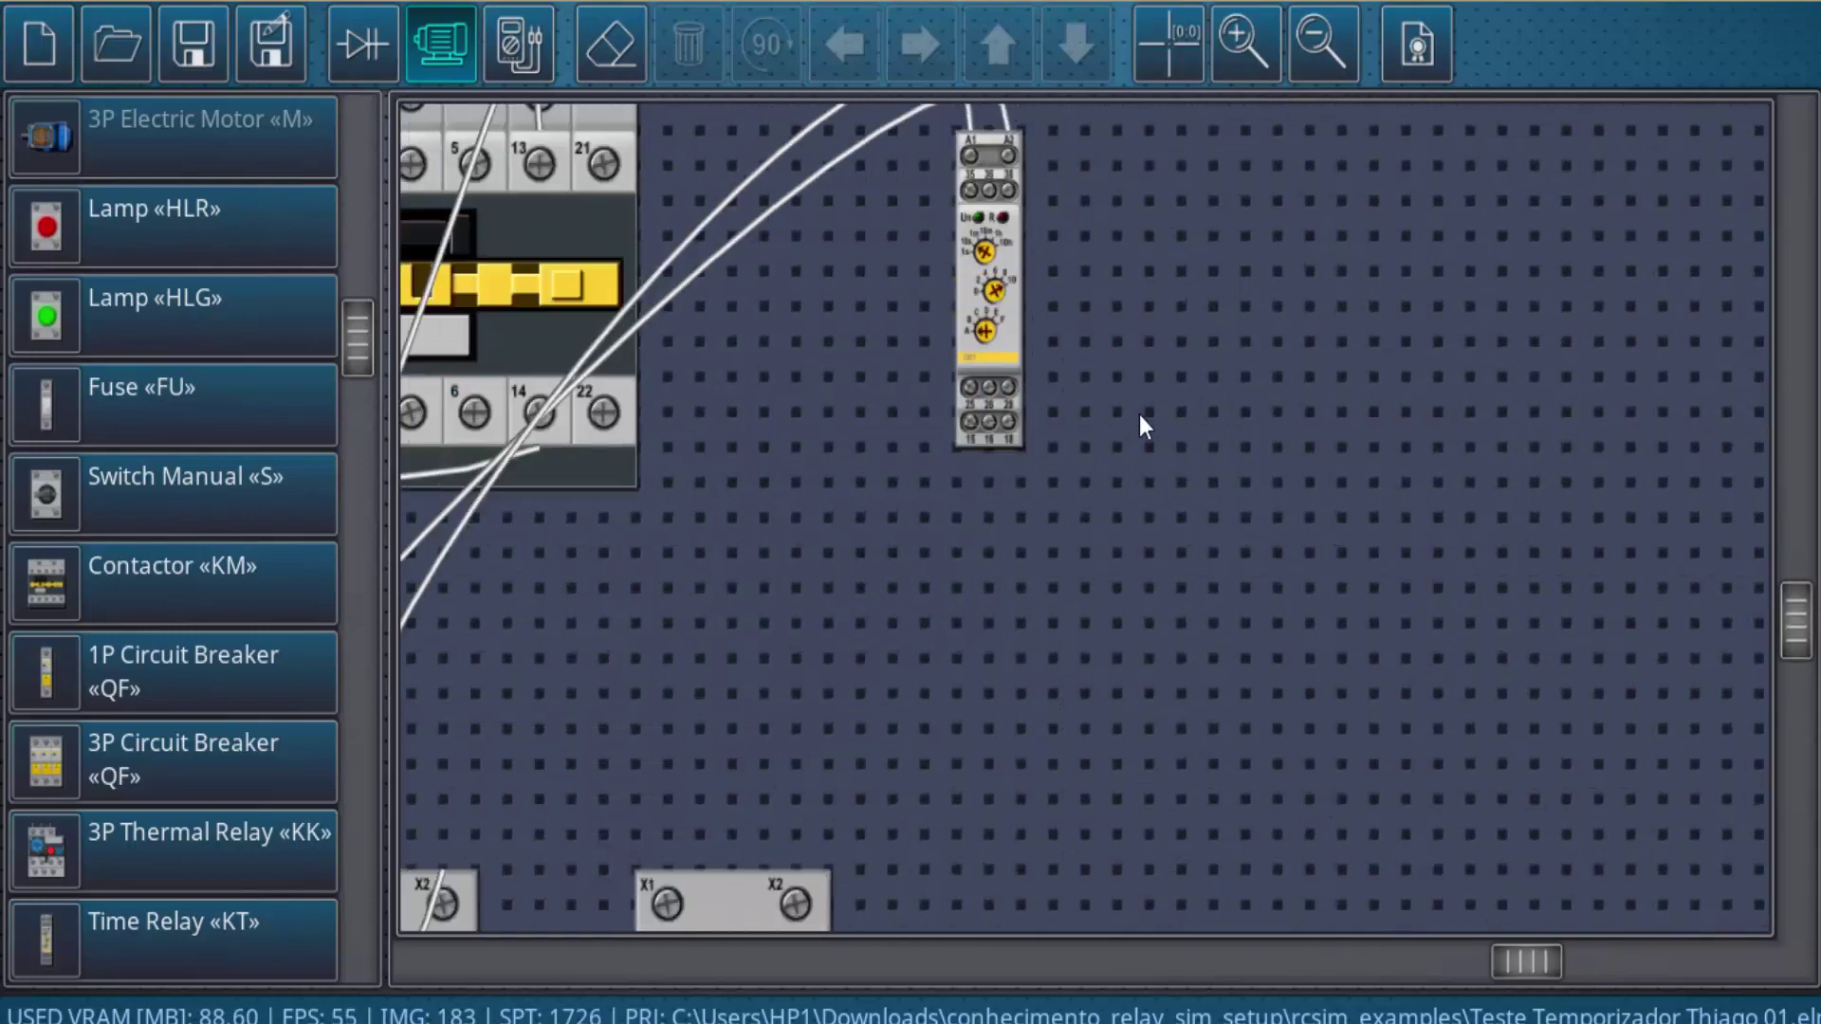
scroll(1149, 422, up, 1)
scroll(1065, 440, up, 1)
scroll(1041, 313, up, 2)
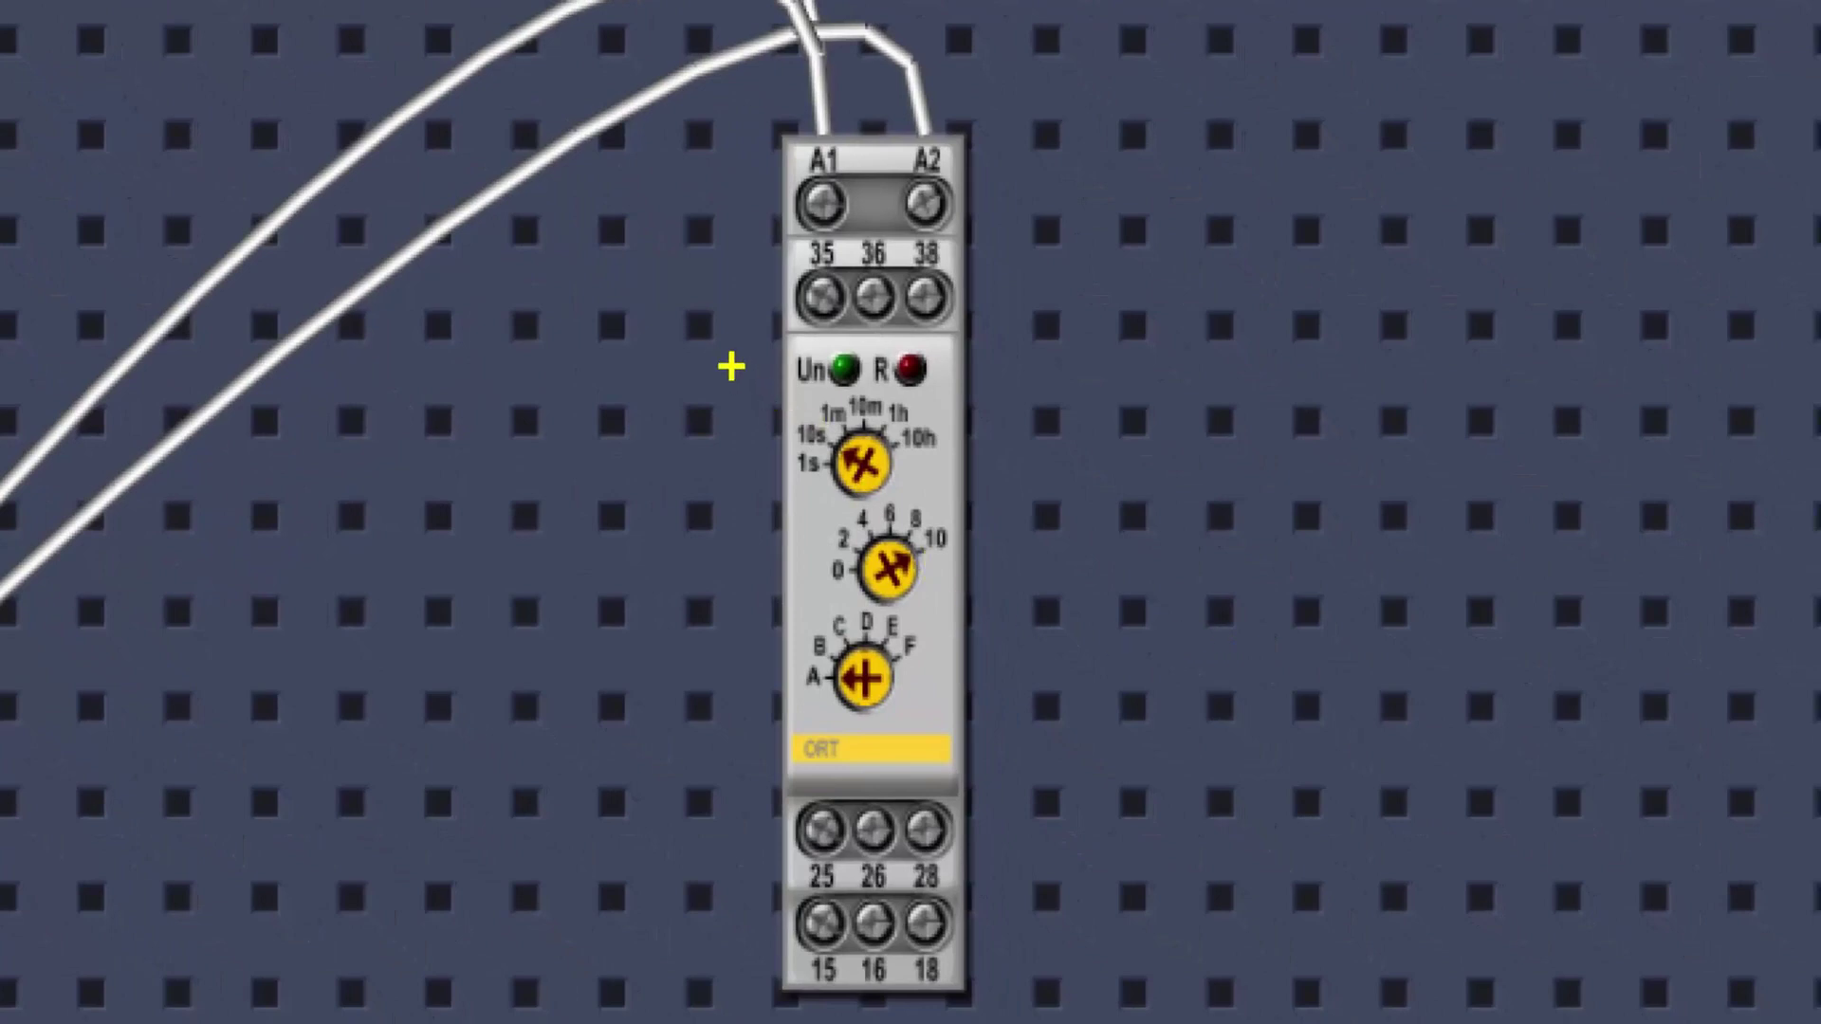
drag(731, 366, 1021, 605)
drag(738, 603, 1008, 736)
drag(856, 591, 761, 735)
drag(812, 480, 978, 612)
drag(948, 556, 1145, 588)
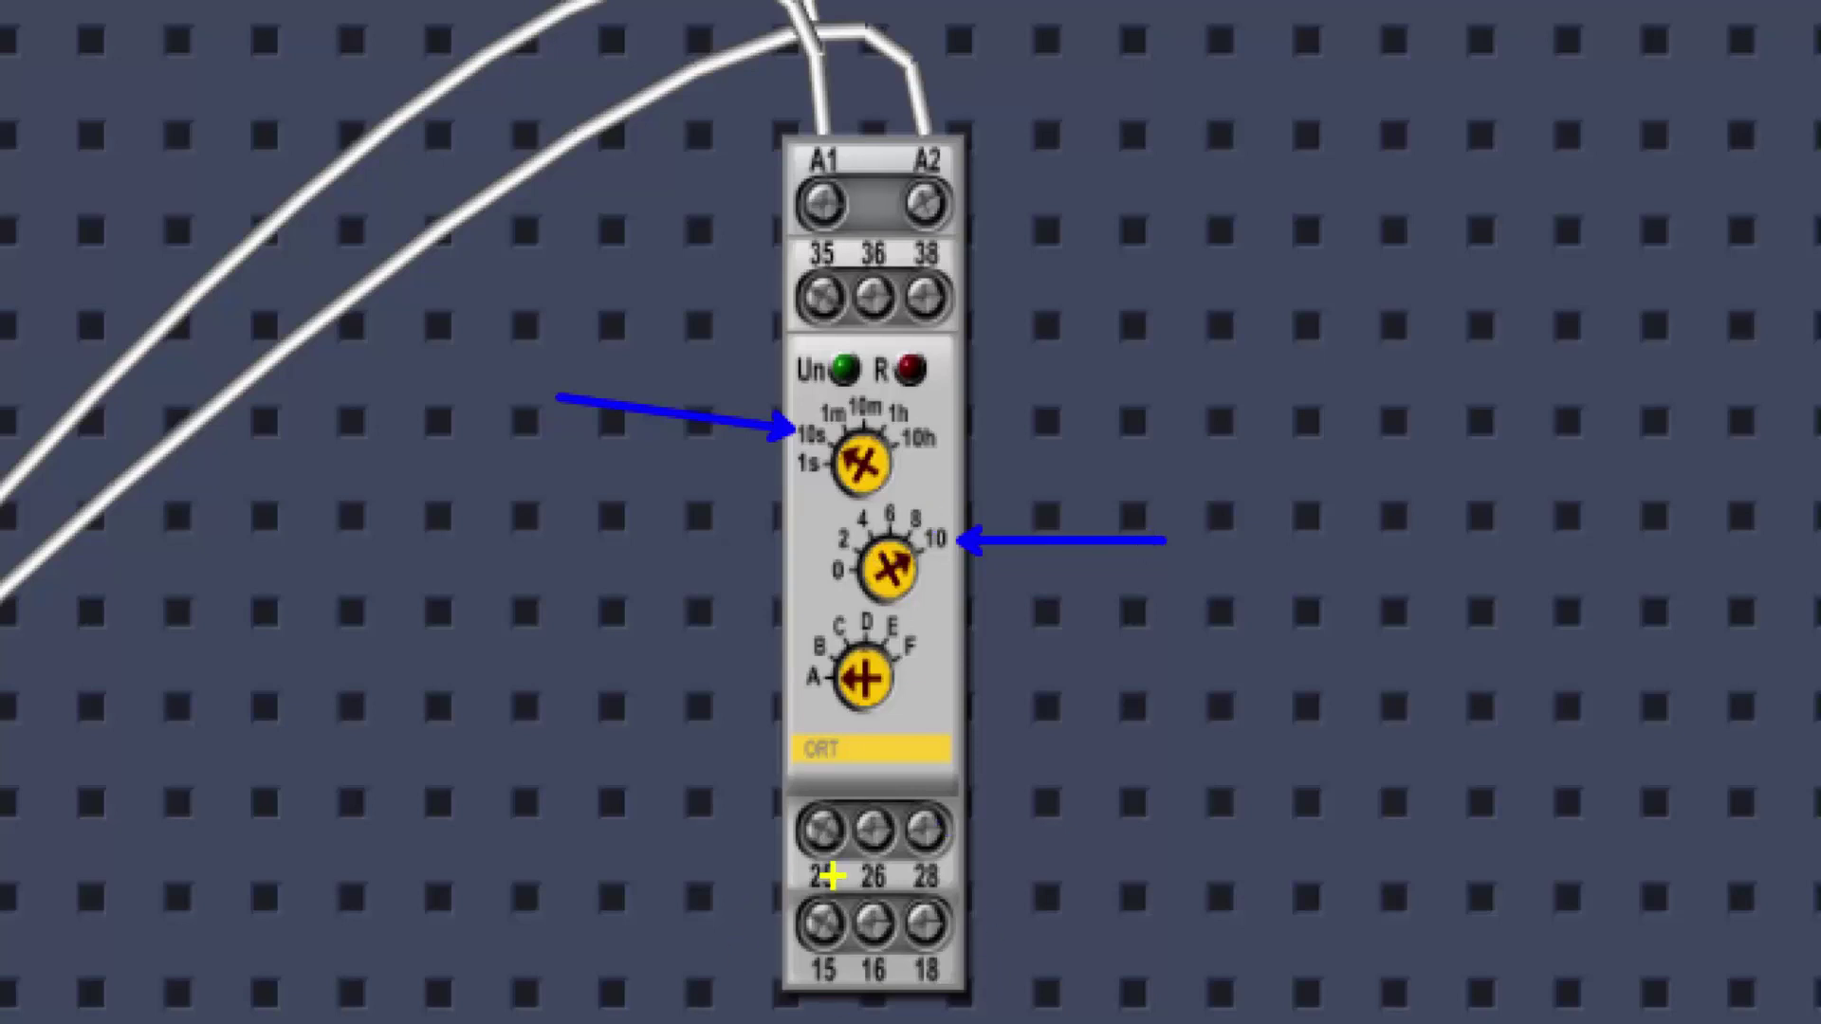
mouse_move(756, 761)
mouse_down()
mouse_move(941, 815)
mouse_move(940, 787)
mouse_up()
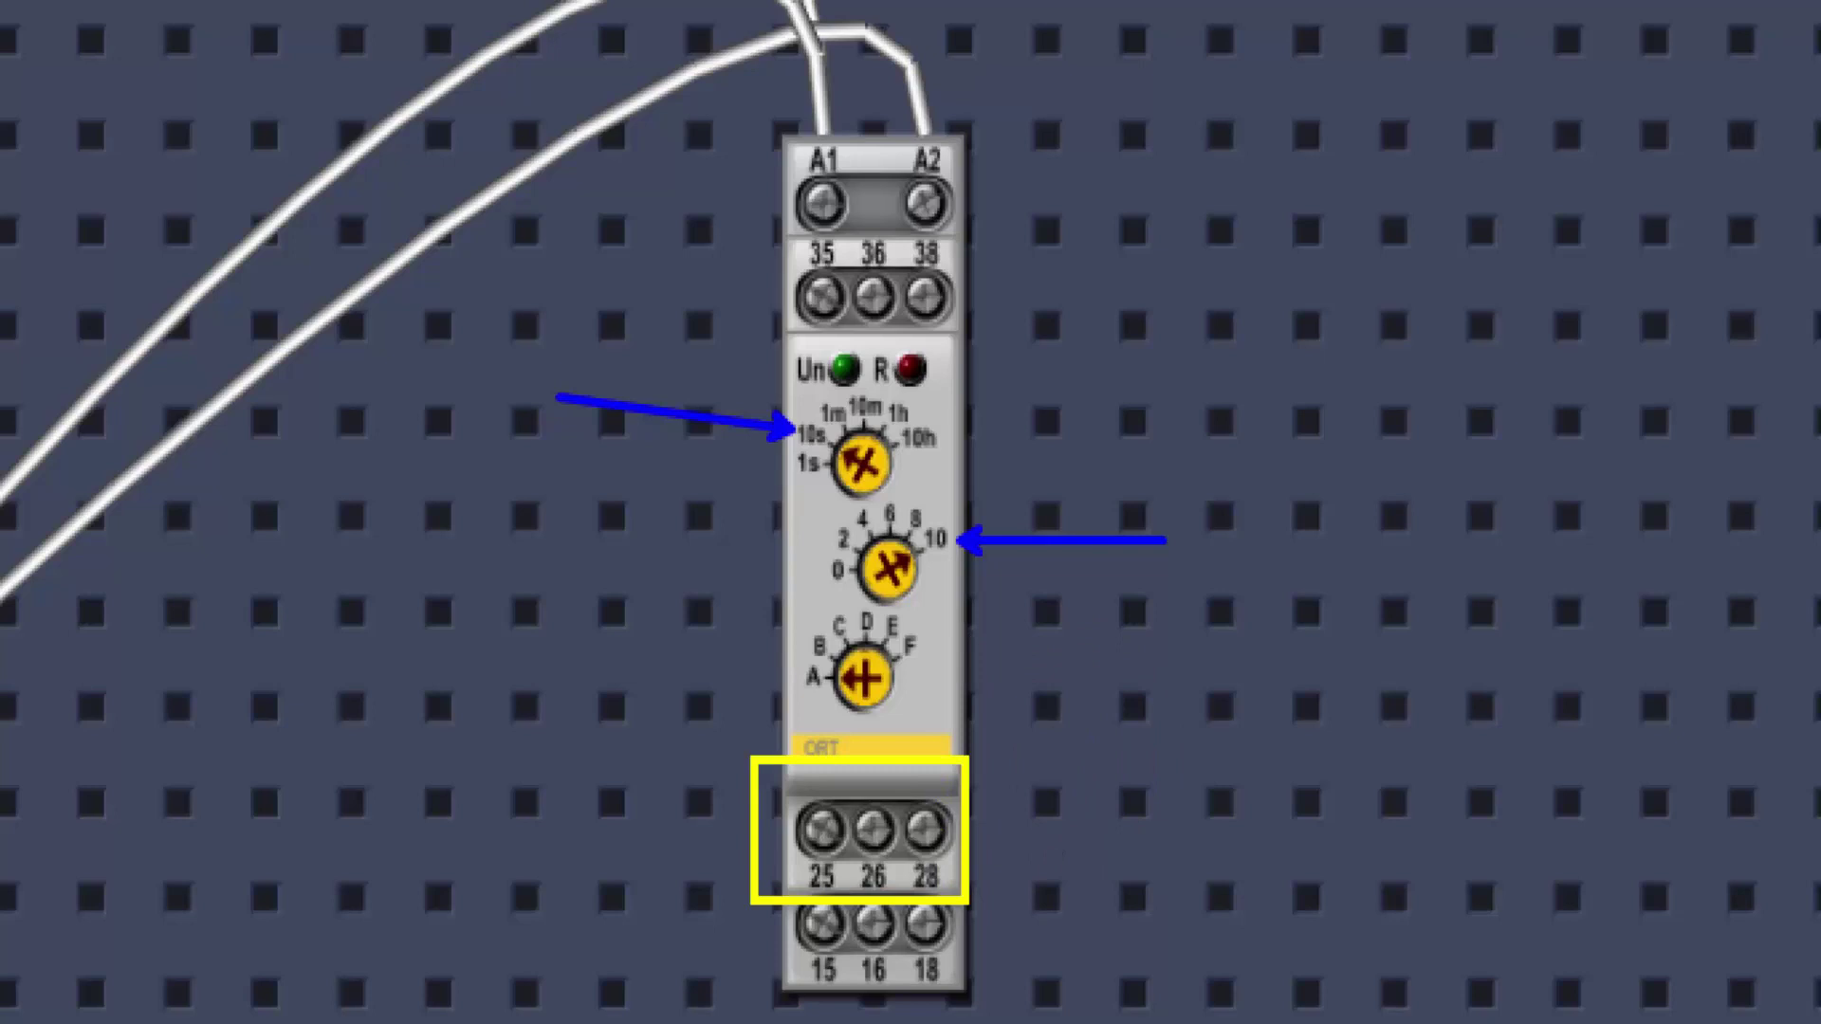
key(ctrl+z)
key(ctrl+z)
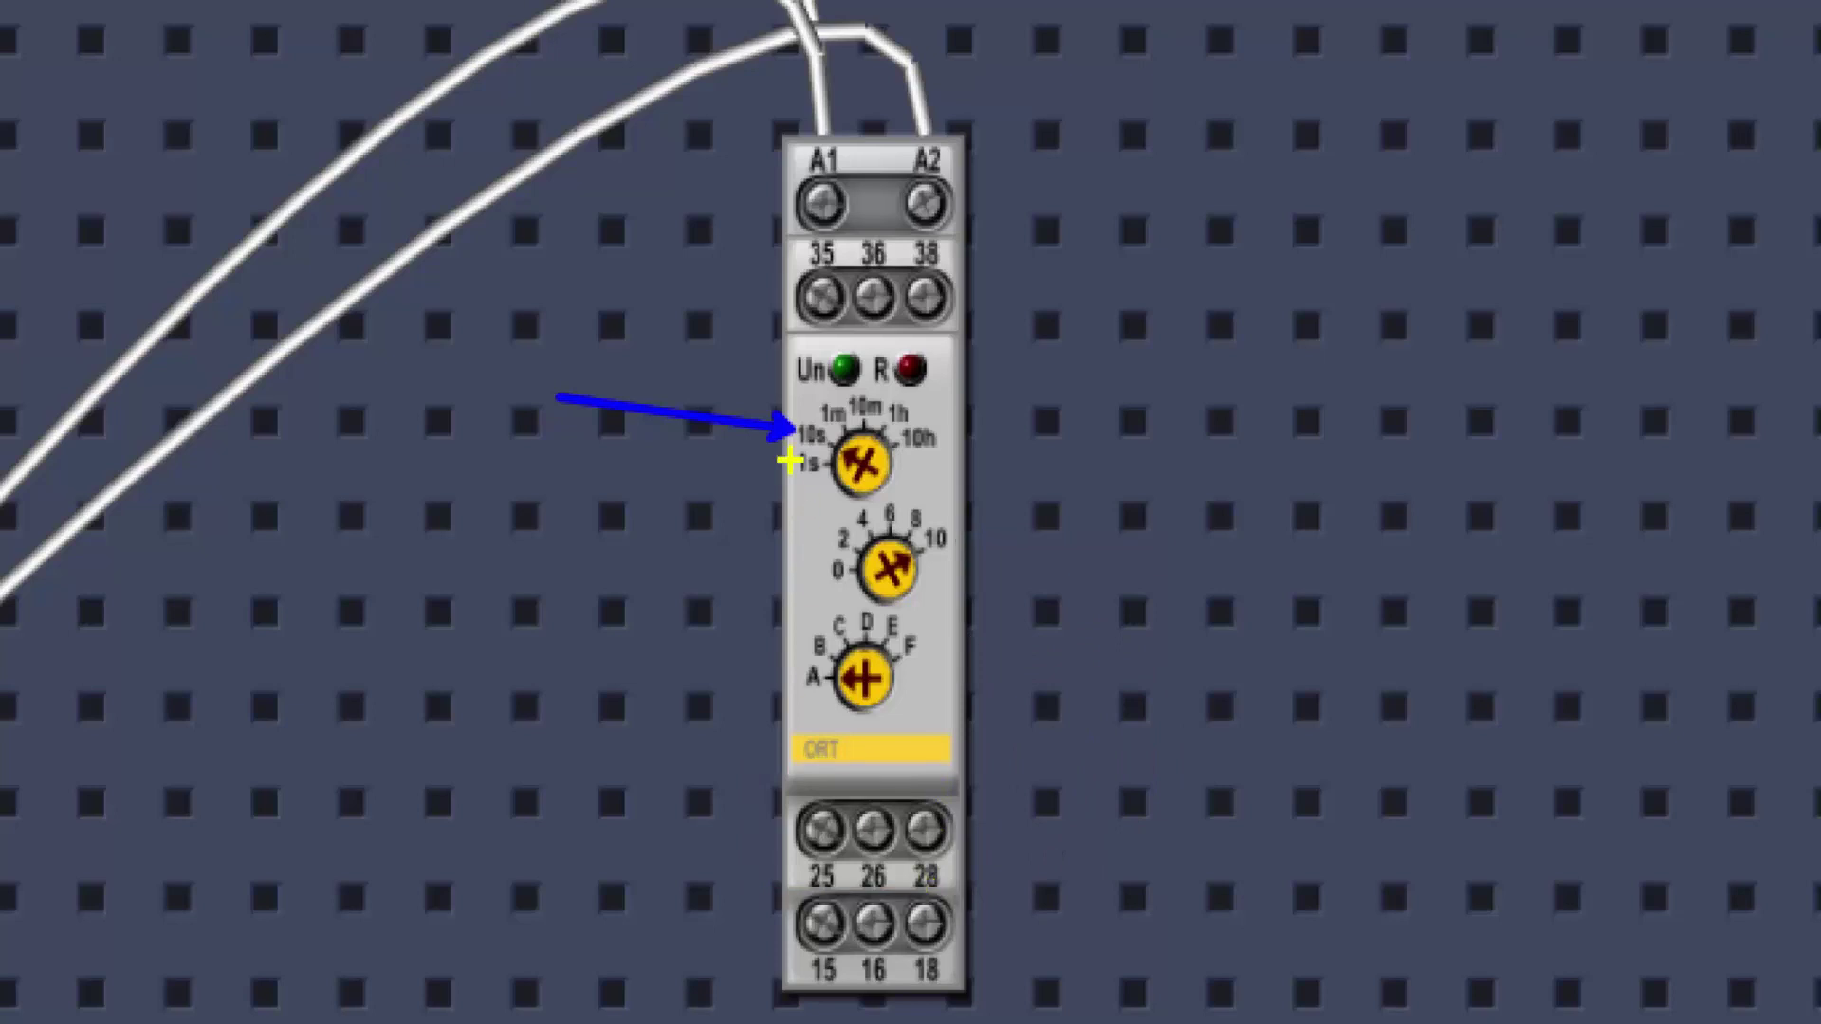
key(ctrl+z)
drag(779, 257, 1022, 364)
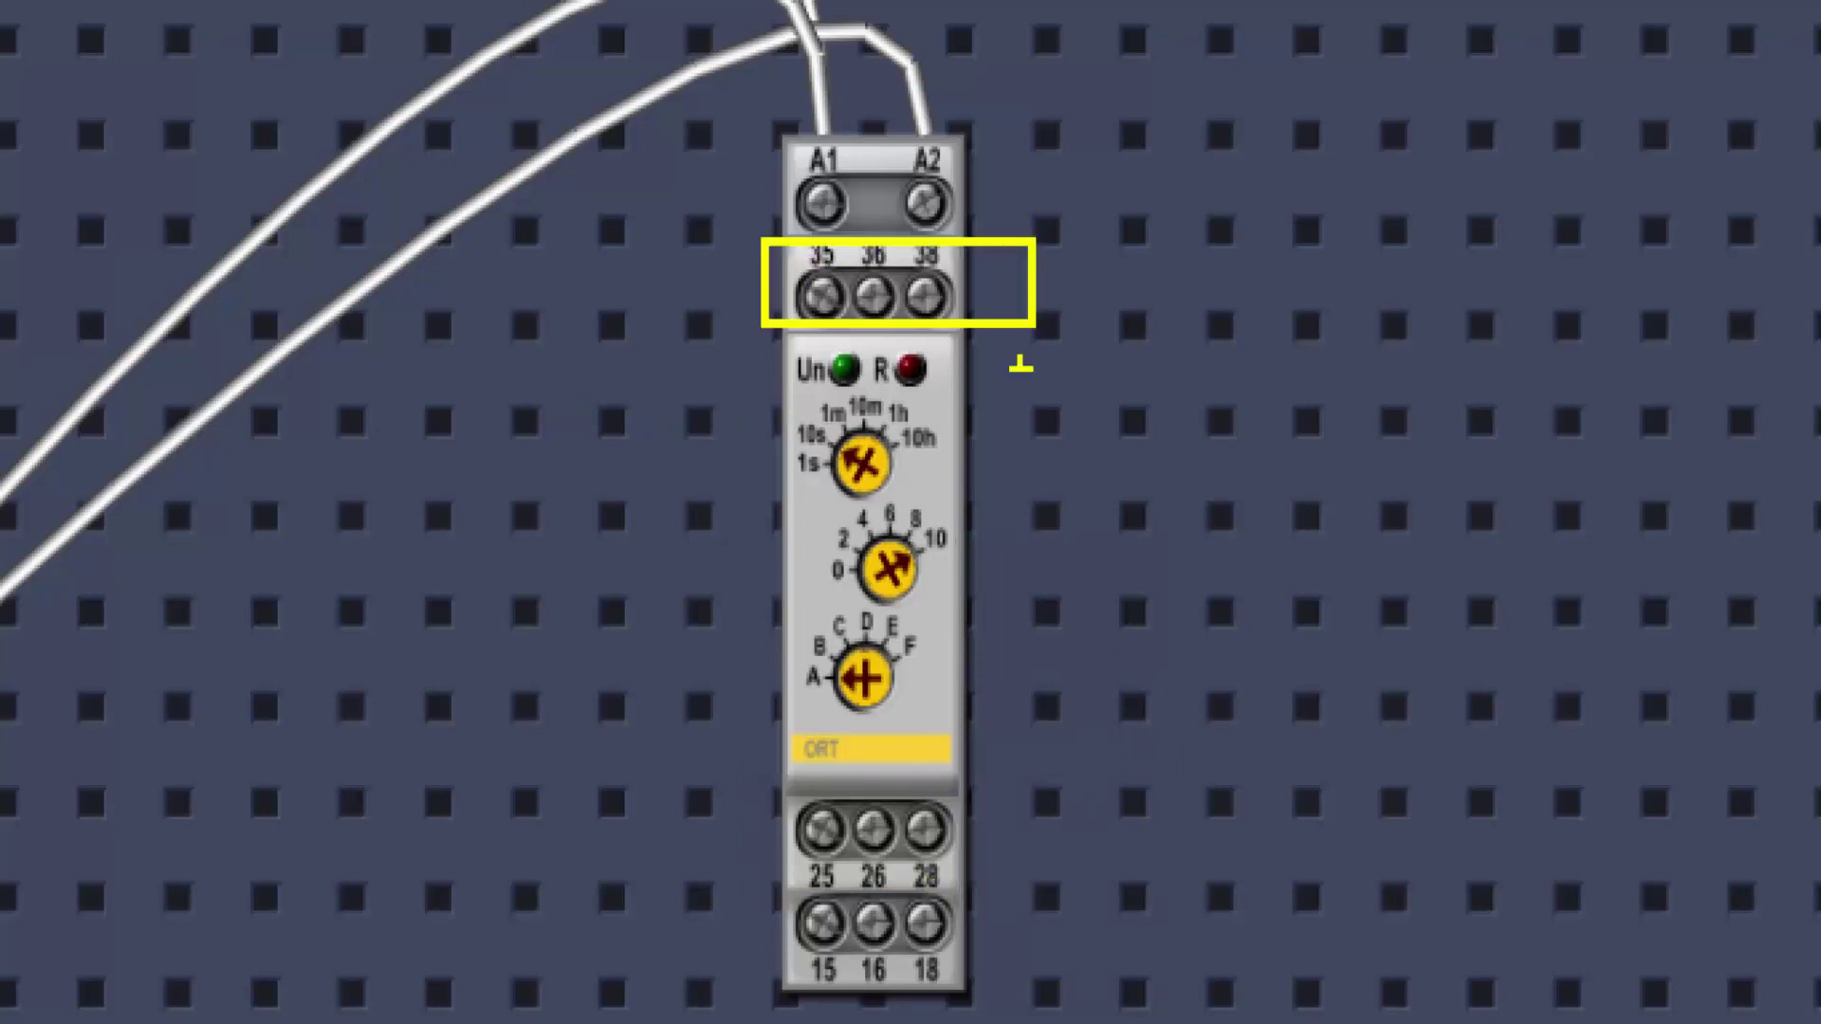
drag(779, 770, 1006, 873)
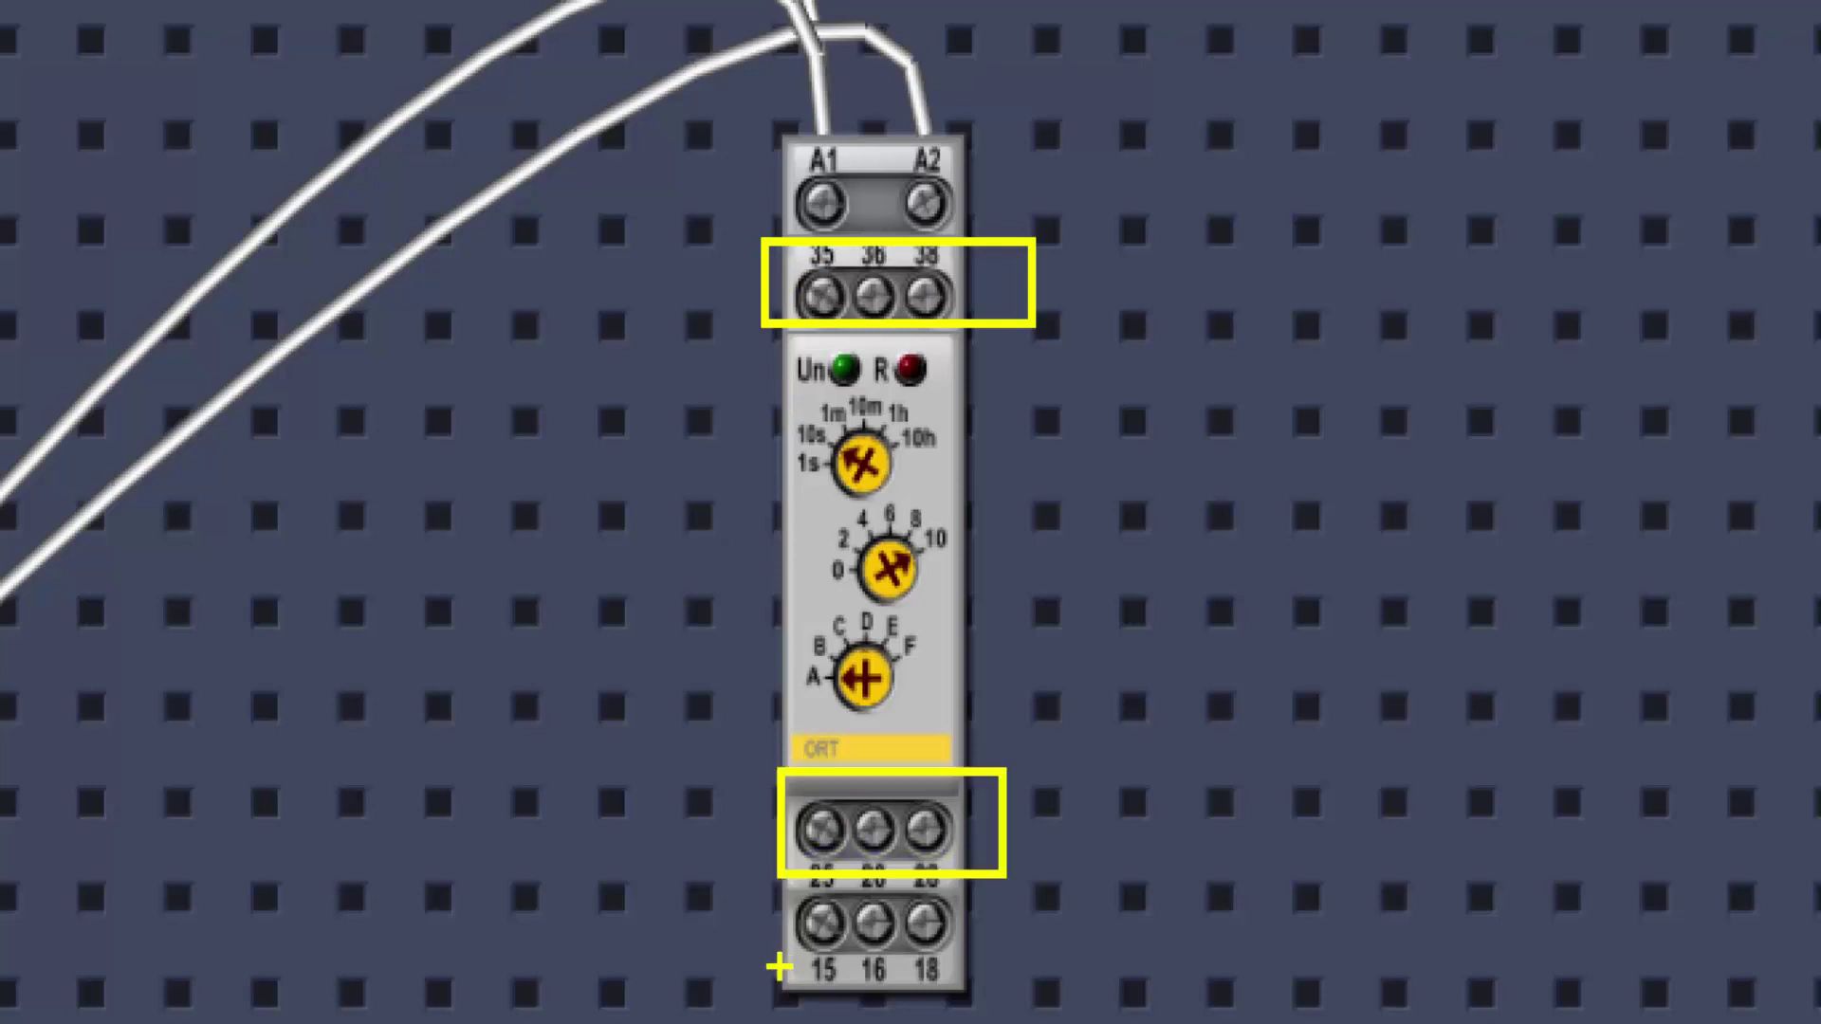
drag(757, 879, 1072, 1008)
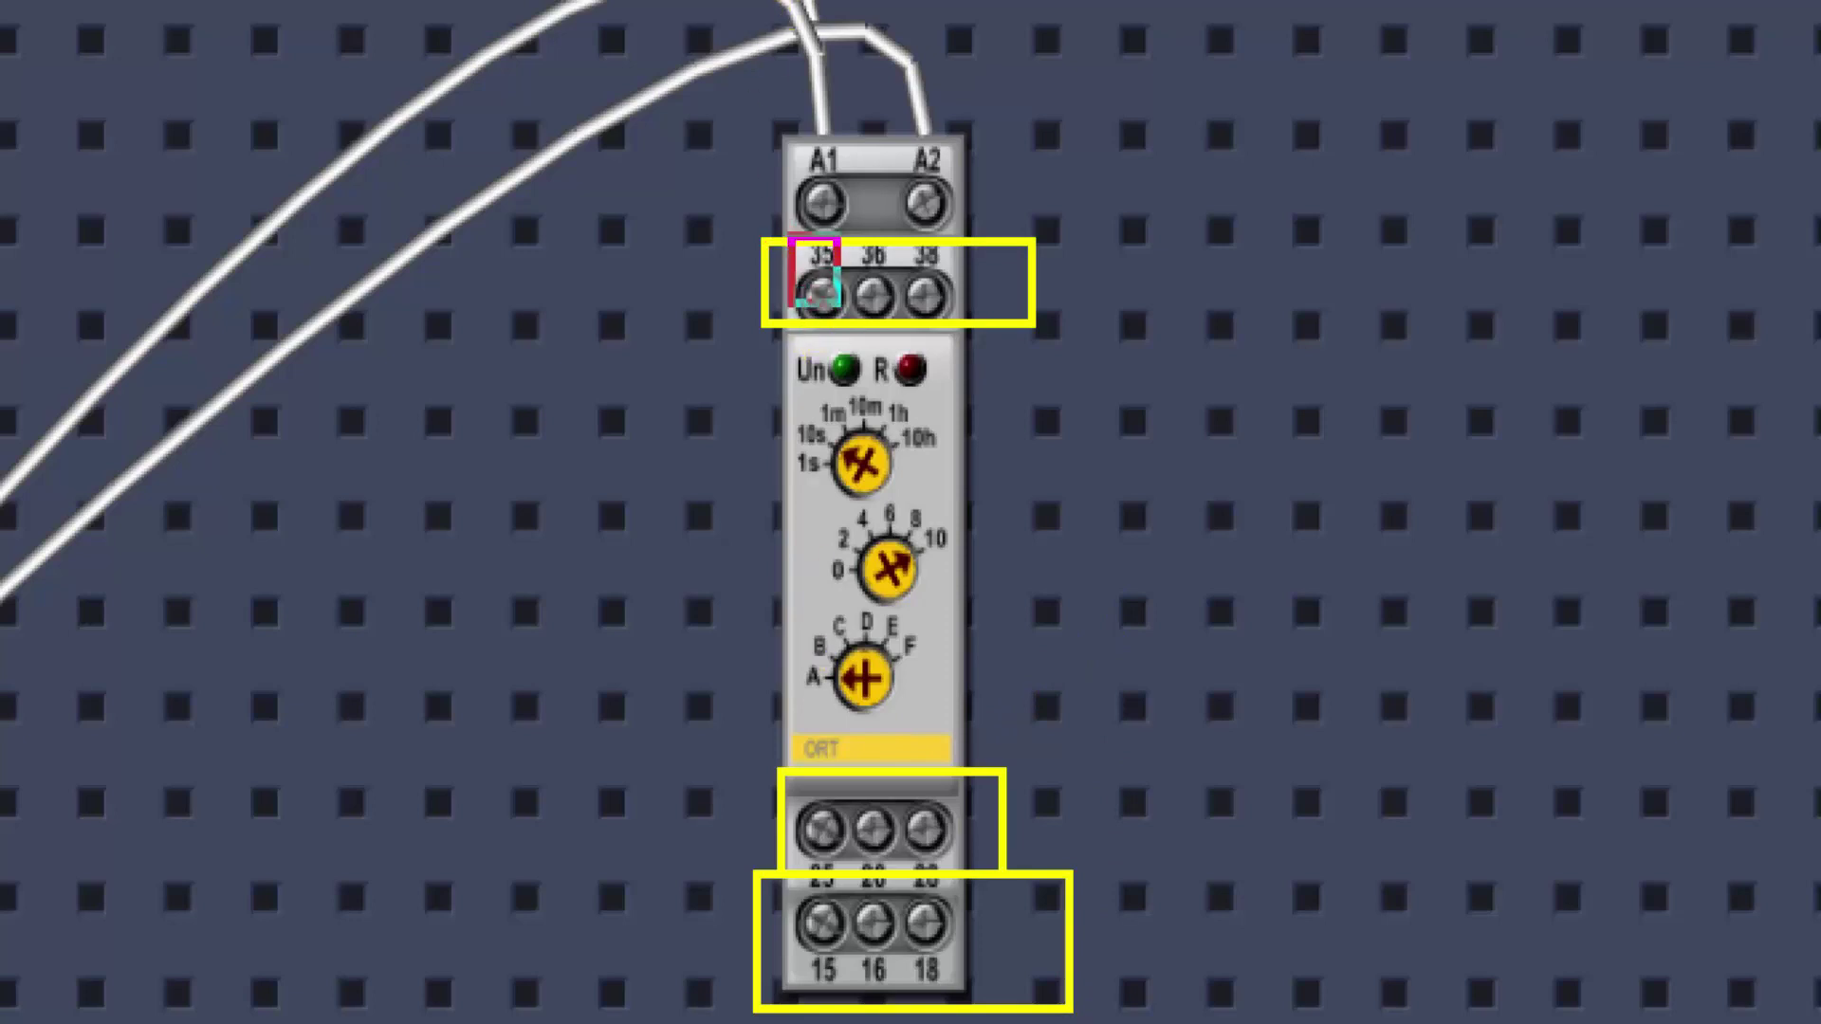
drag(808, 275, 848, 330)
mouse_move(797, 793)
mouse_down()
mouse_move(849, 884)
mouse_move(849, 991)
mouse_up()
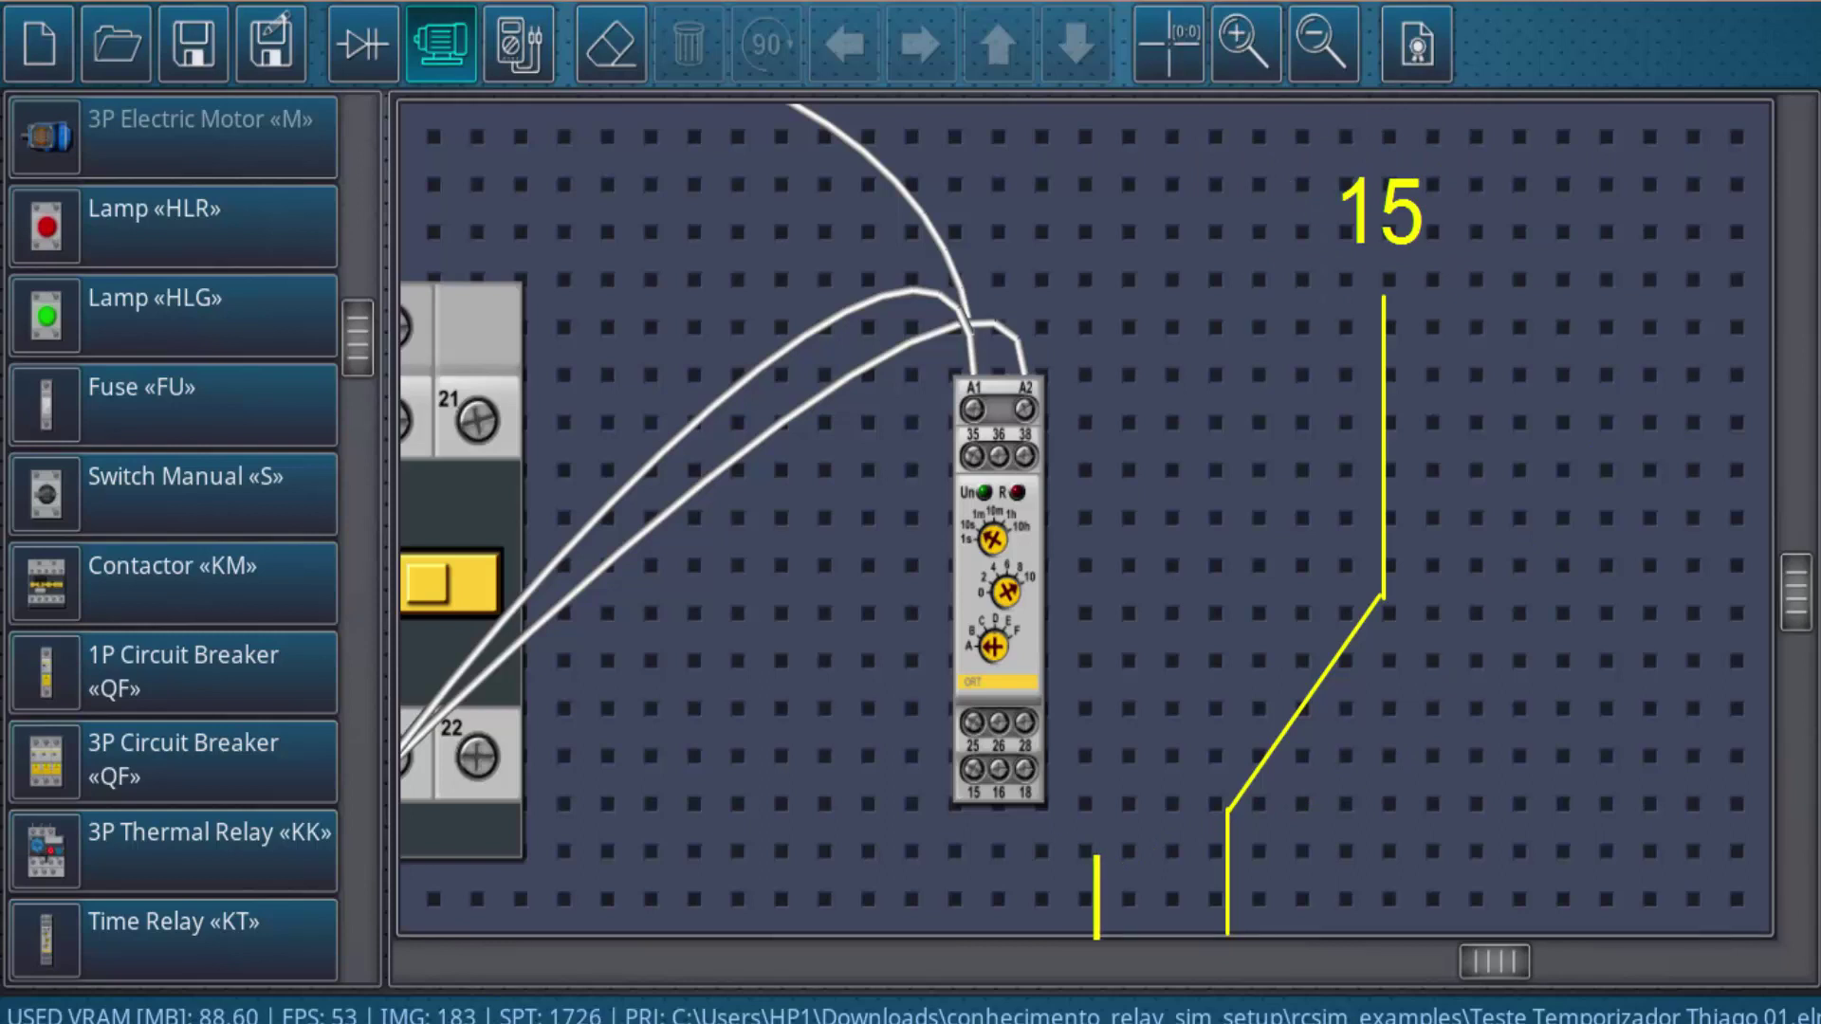
Step: Annotate KT1 terminals 16 and 18, then erase the annotations and show the schematic
text(16)
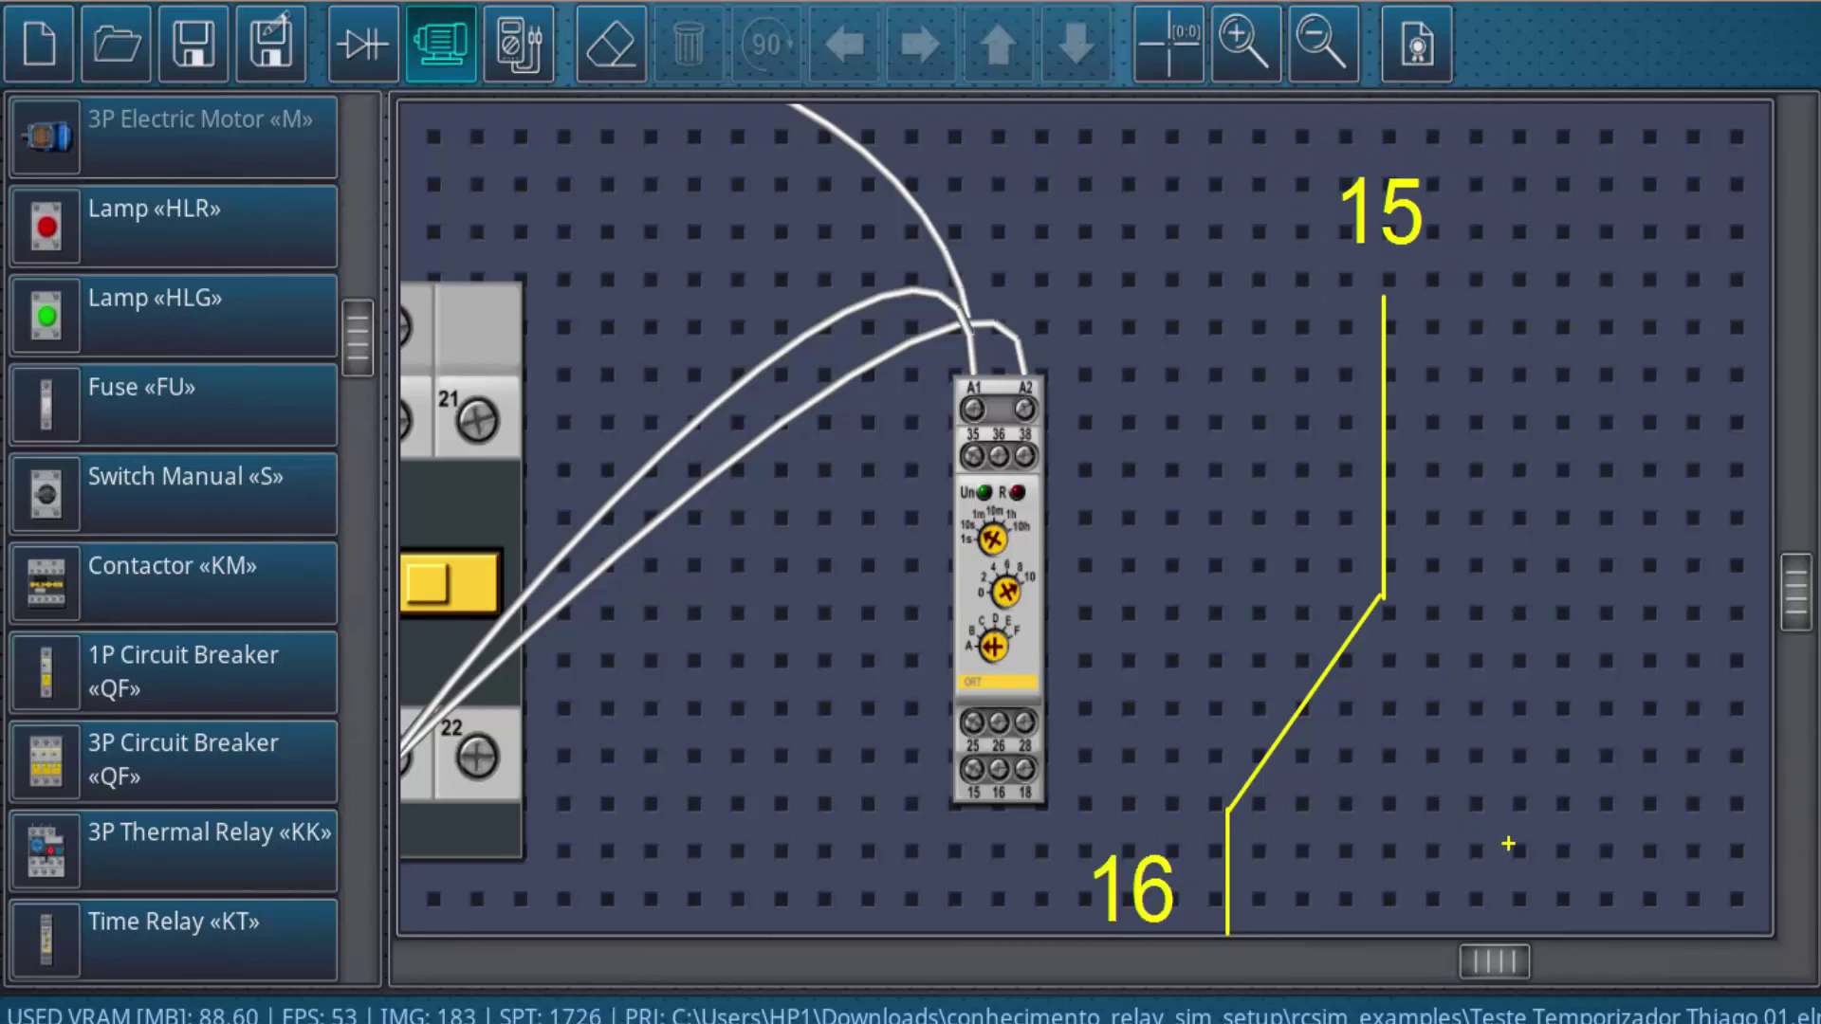
drag(1526, 915, 1526, 939)
drag(1557, 866, 1564, 945)
text(18)
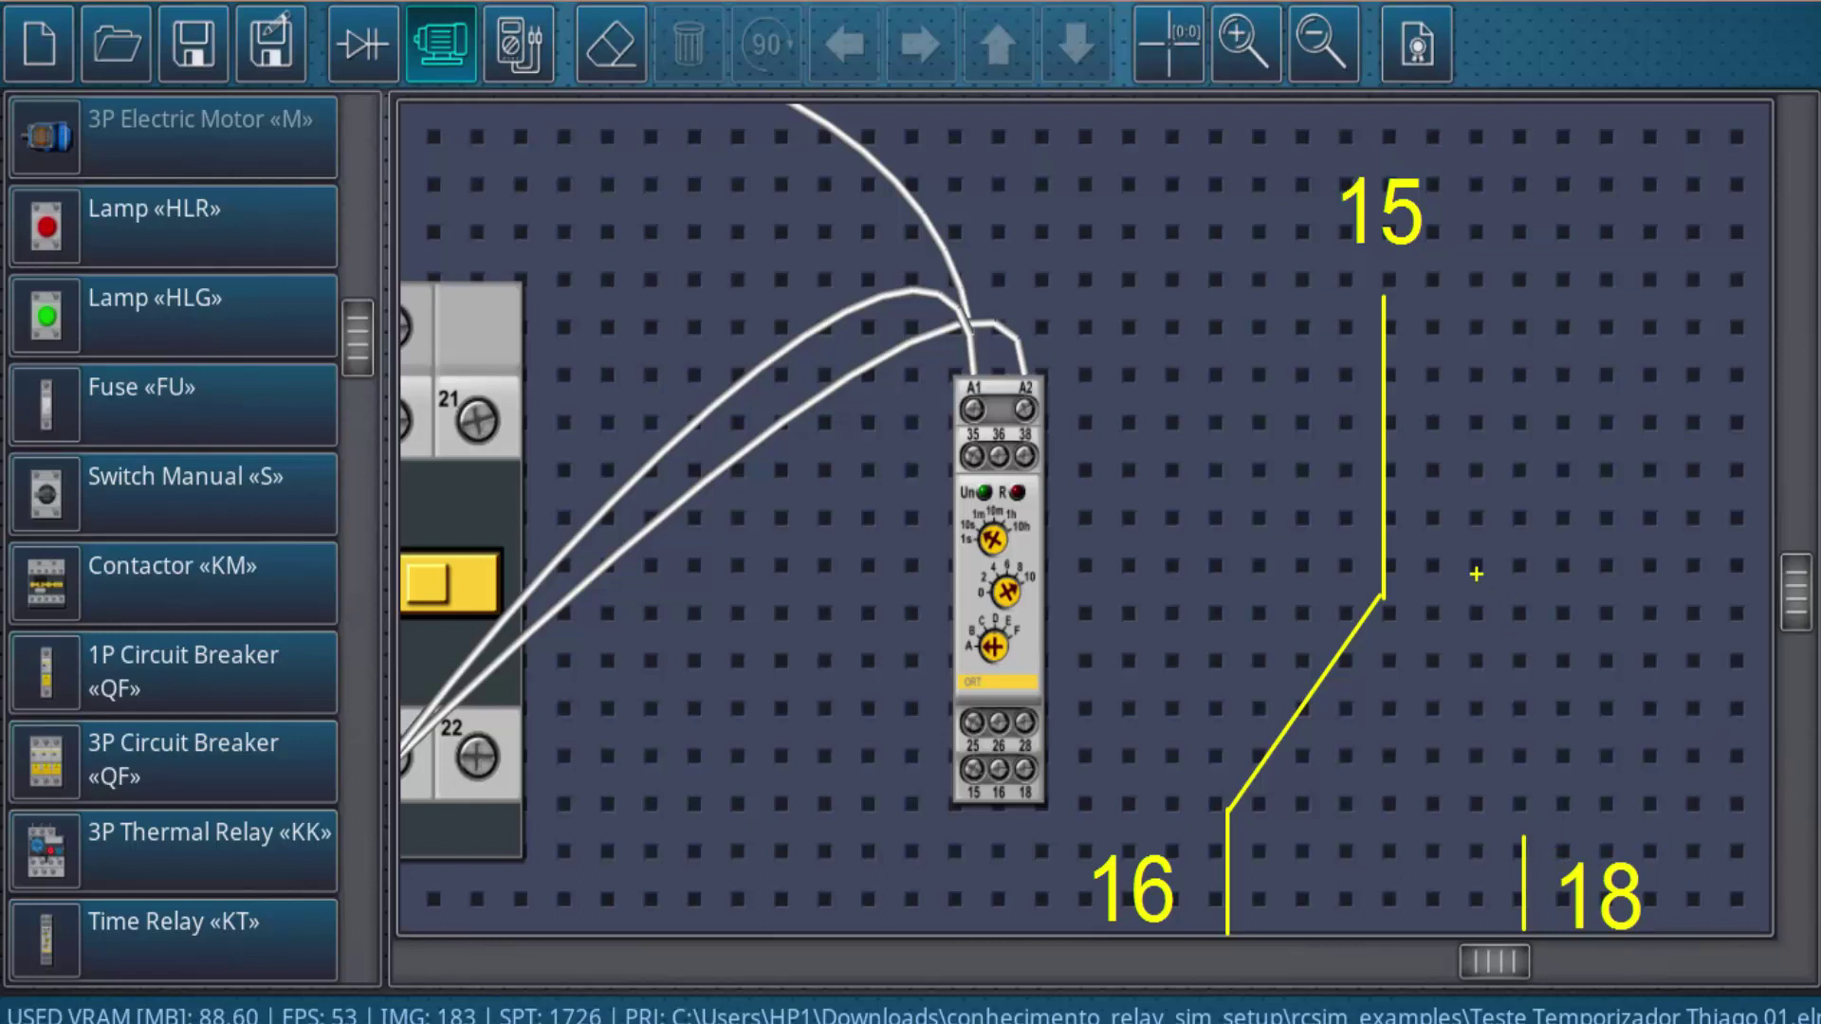
key(Escape)
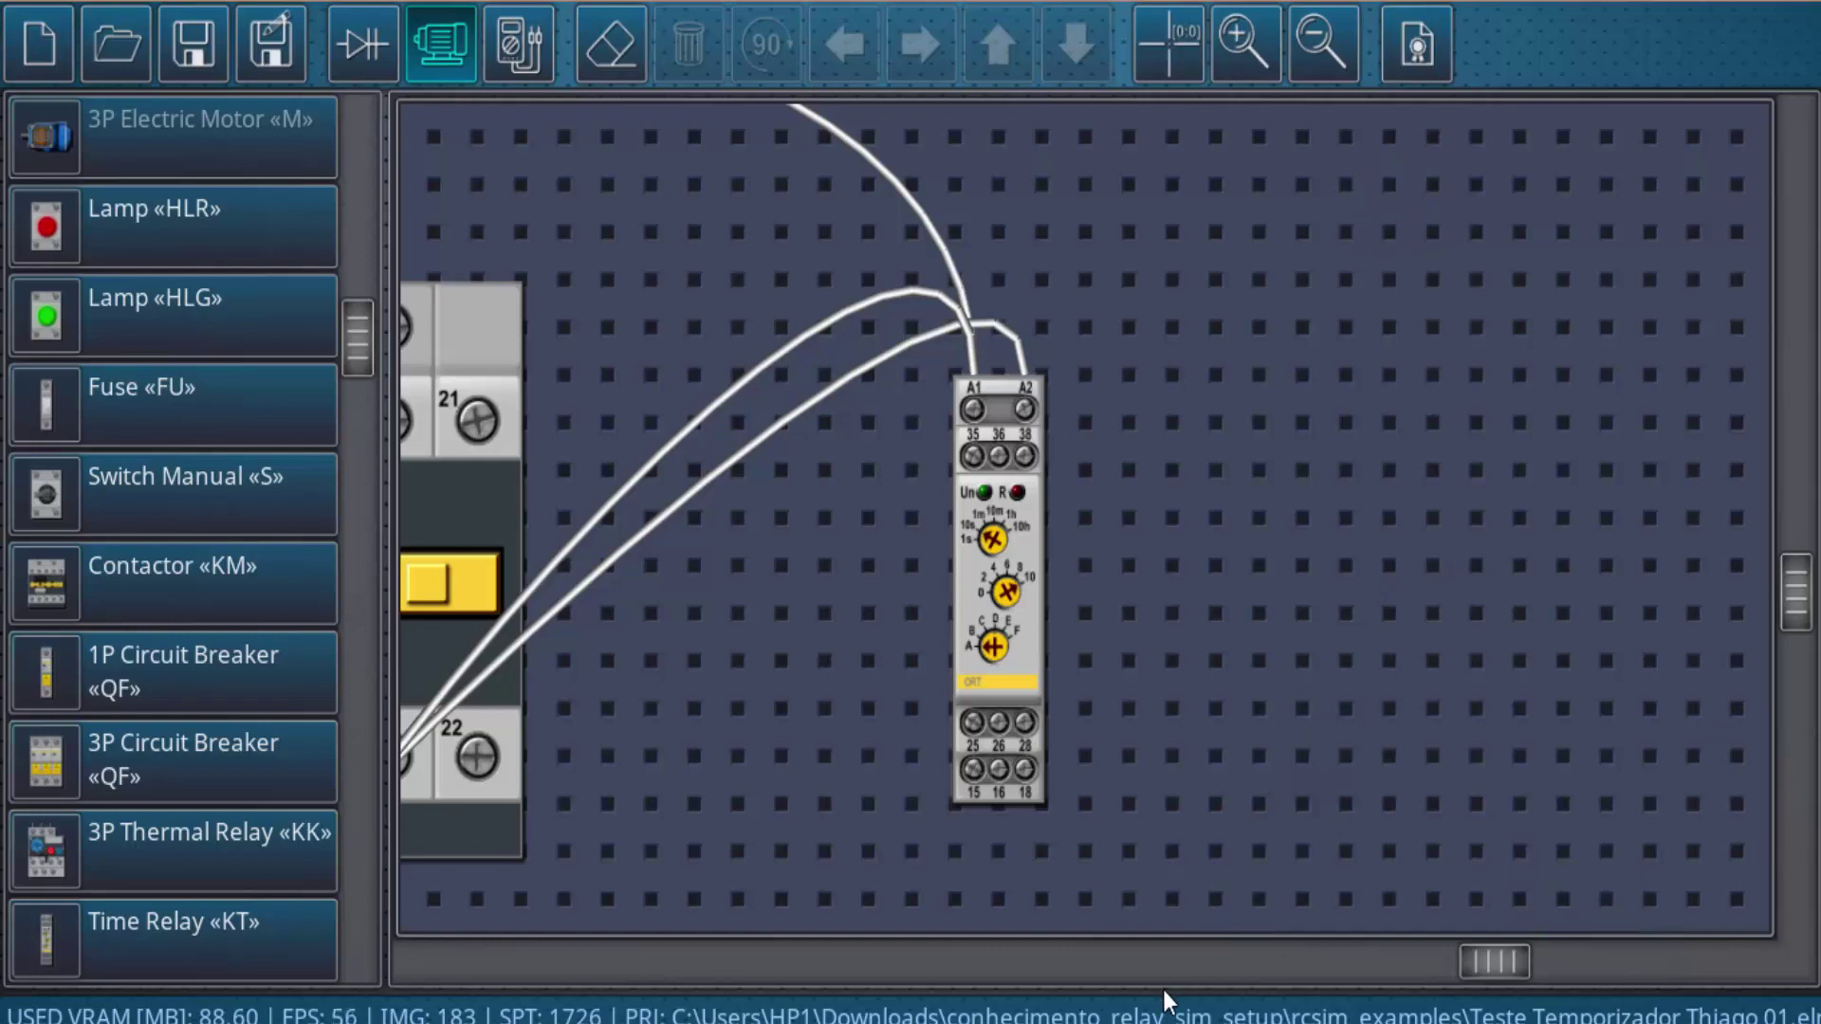
click(362, 44)
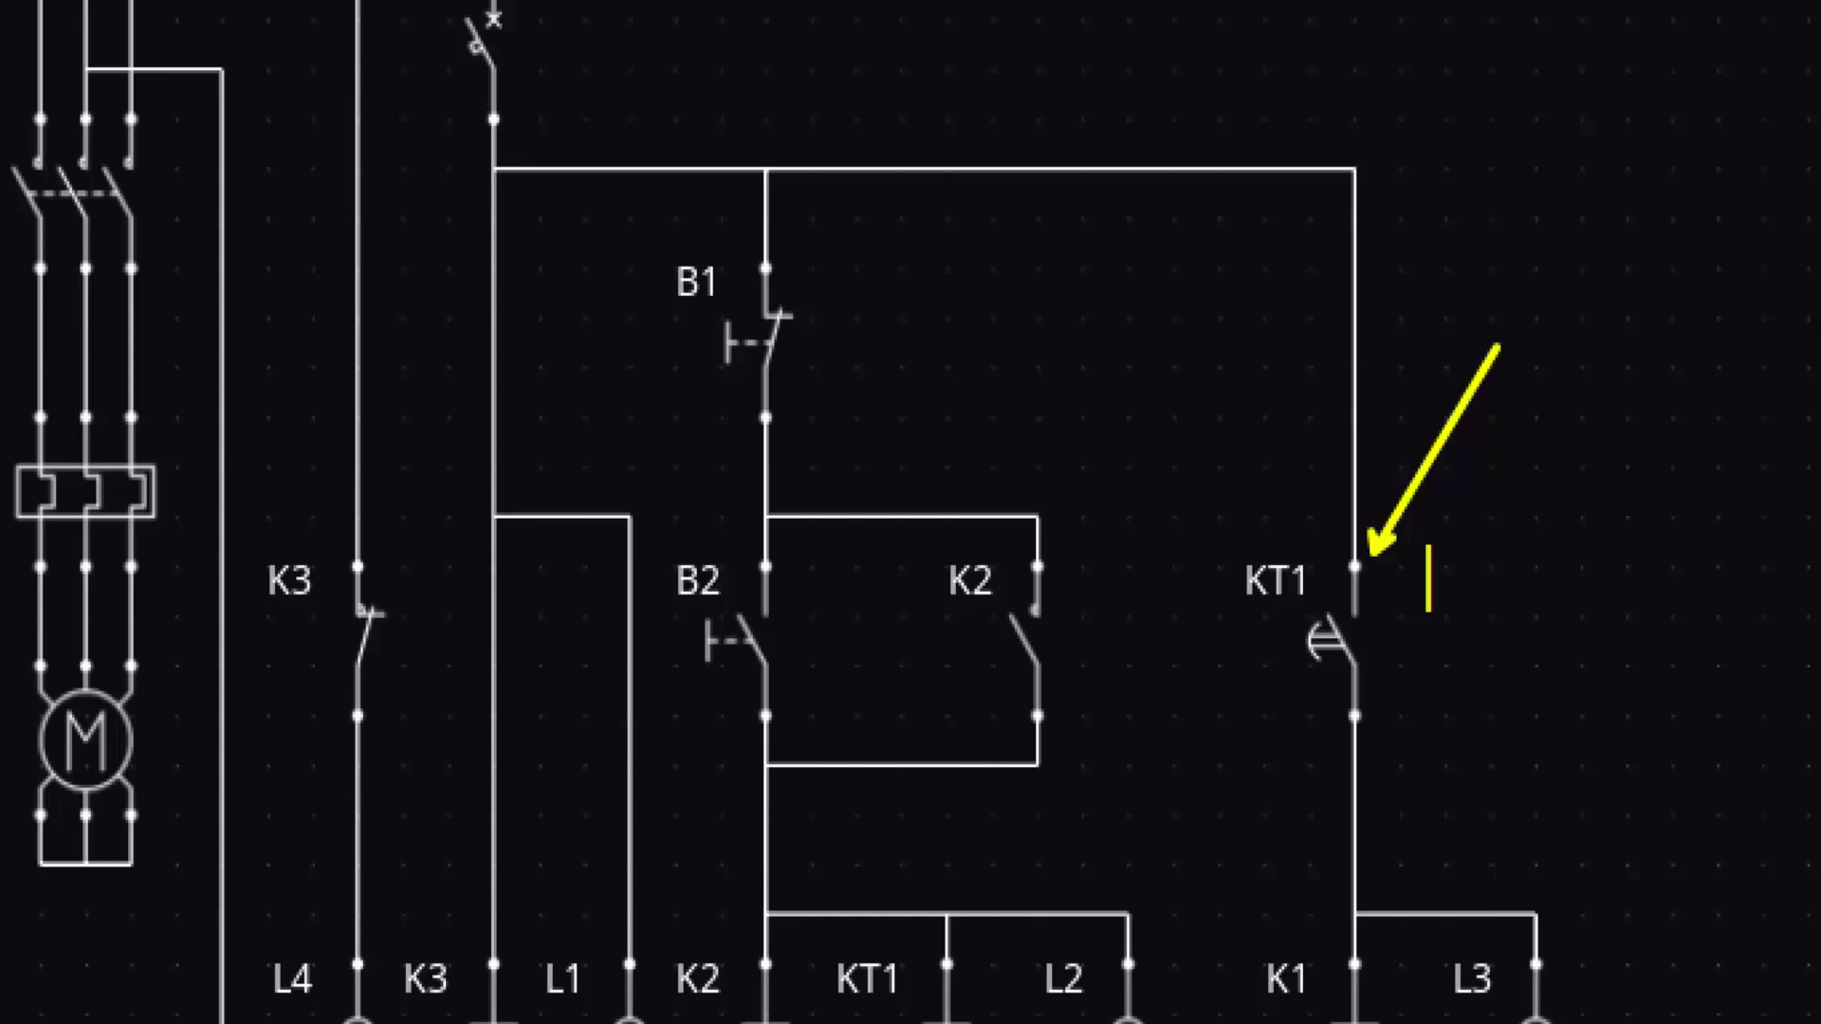
Step: Label the KT1 contact terminals 15 and 18 on the schematic
text(15)
key(Escape)
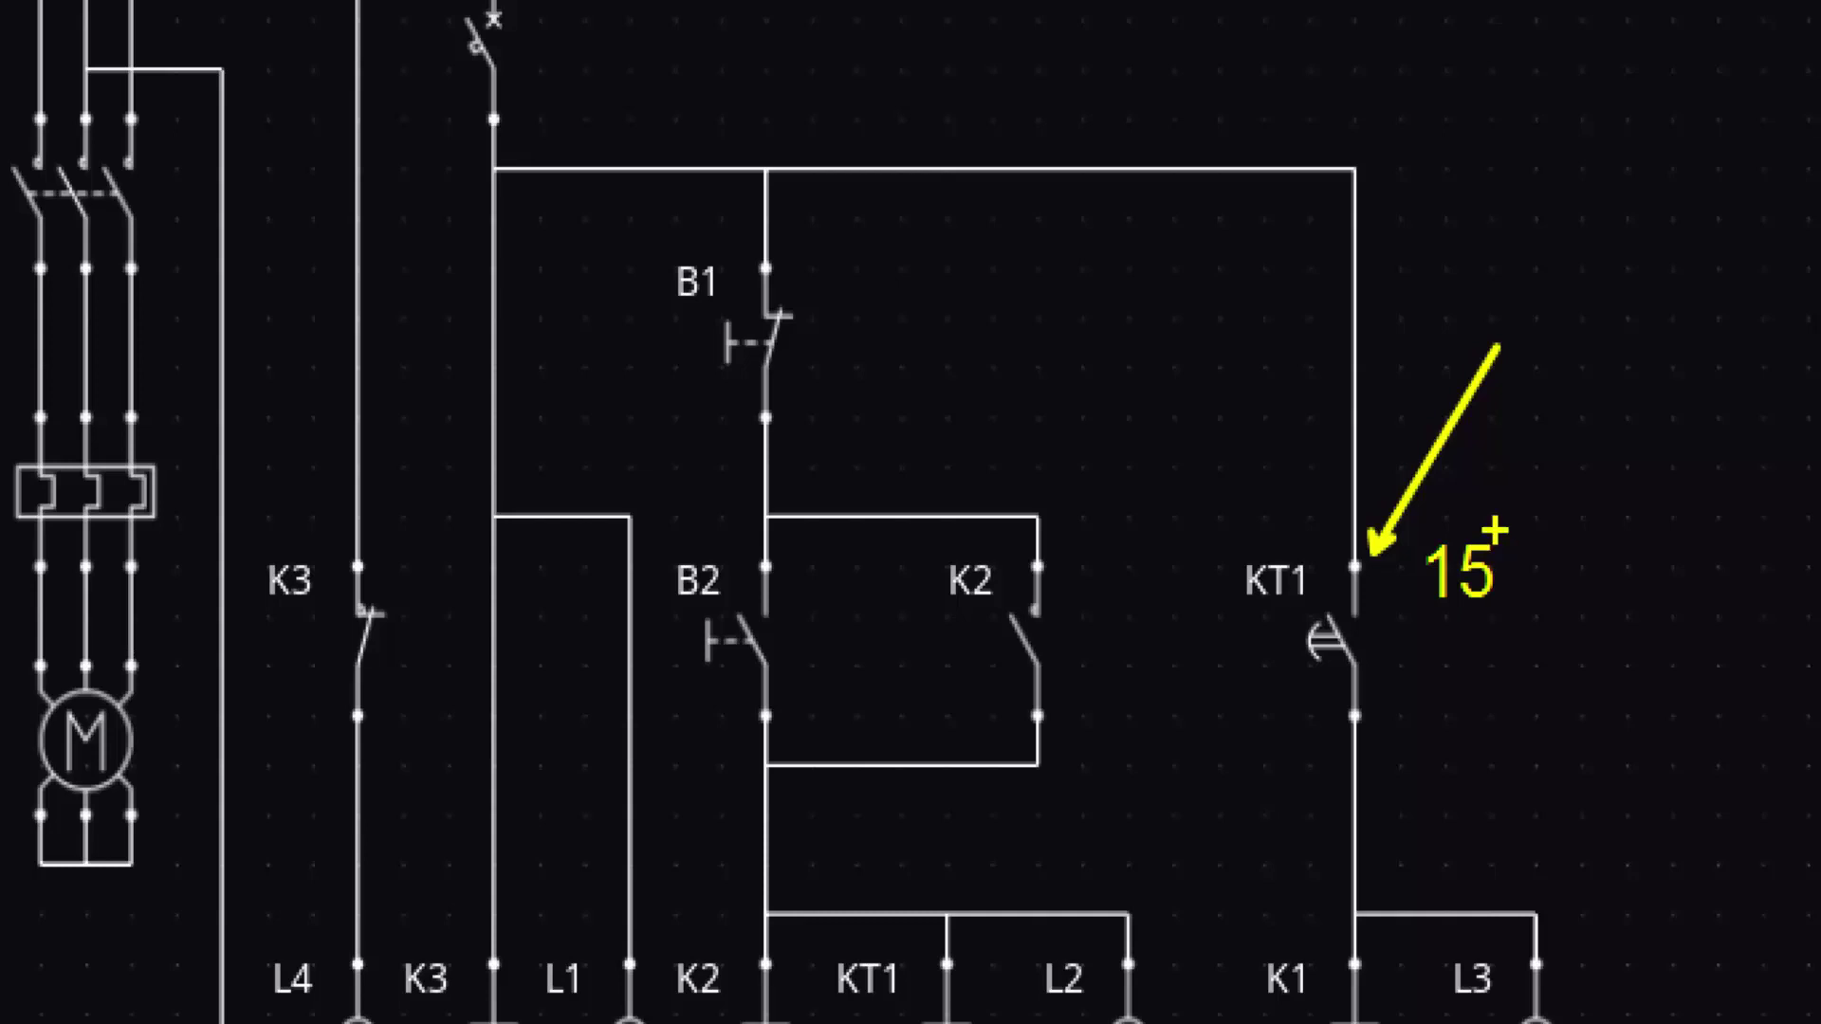
key(t)
text(16)
key(BackSpace)
text(8)
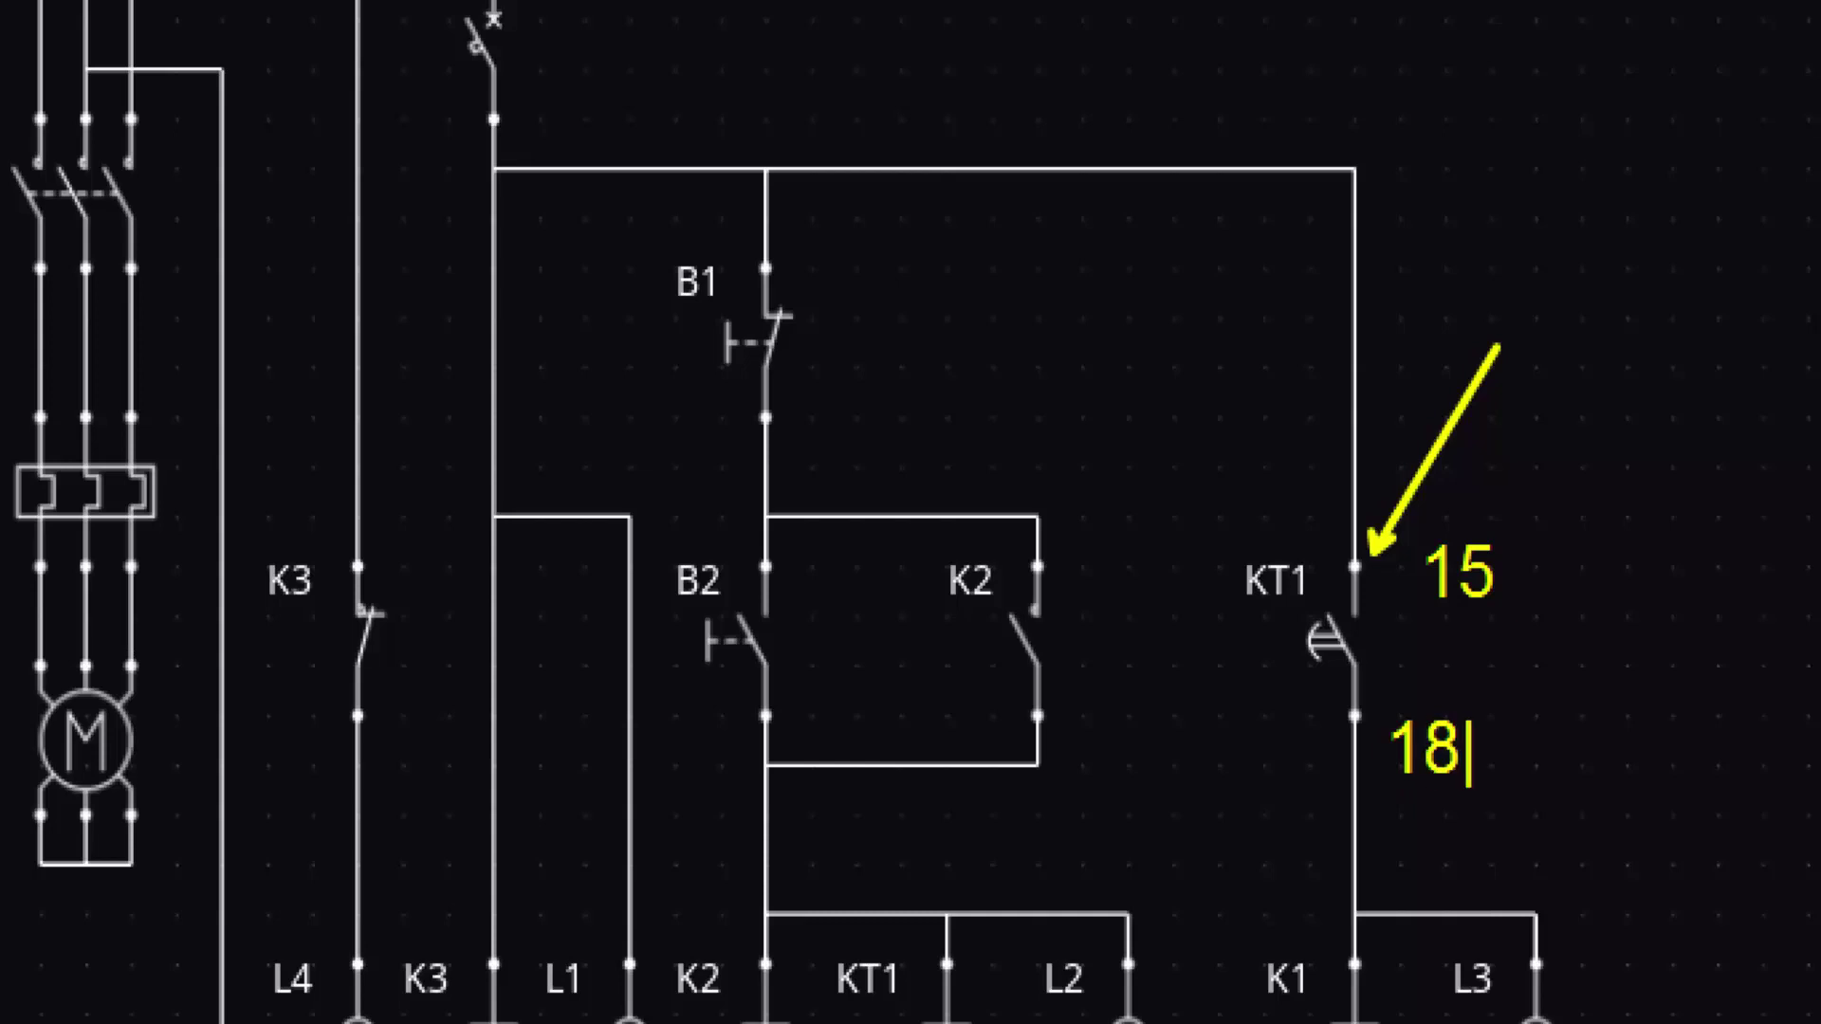
key(Escape)
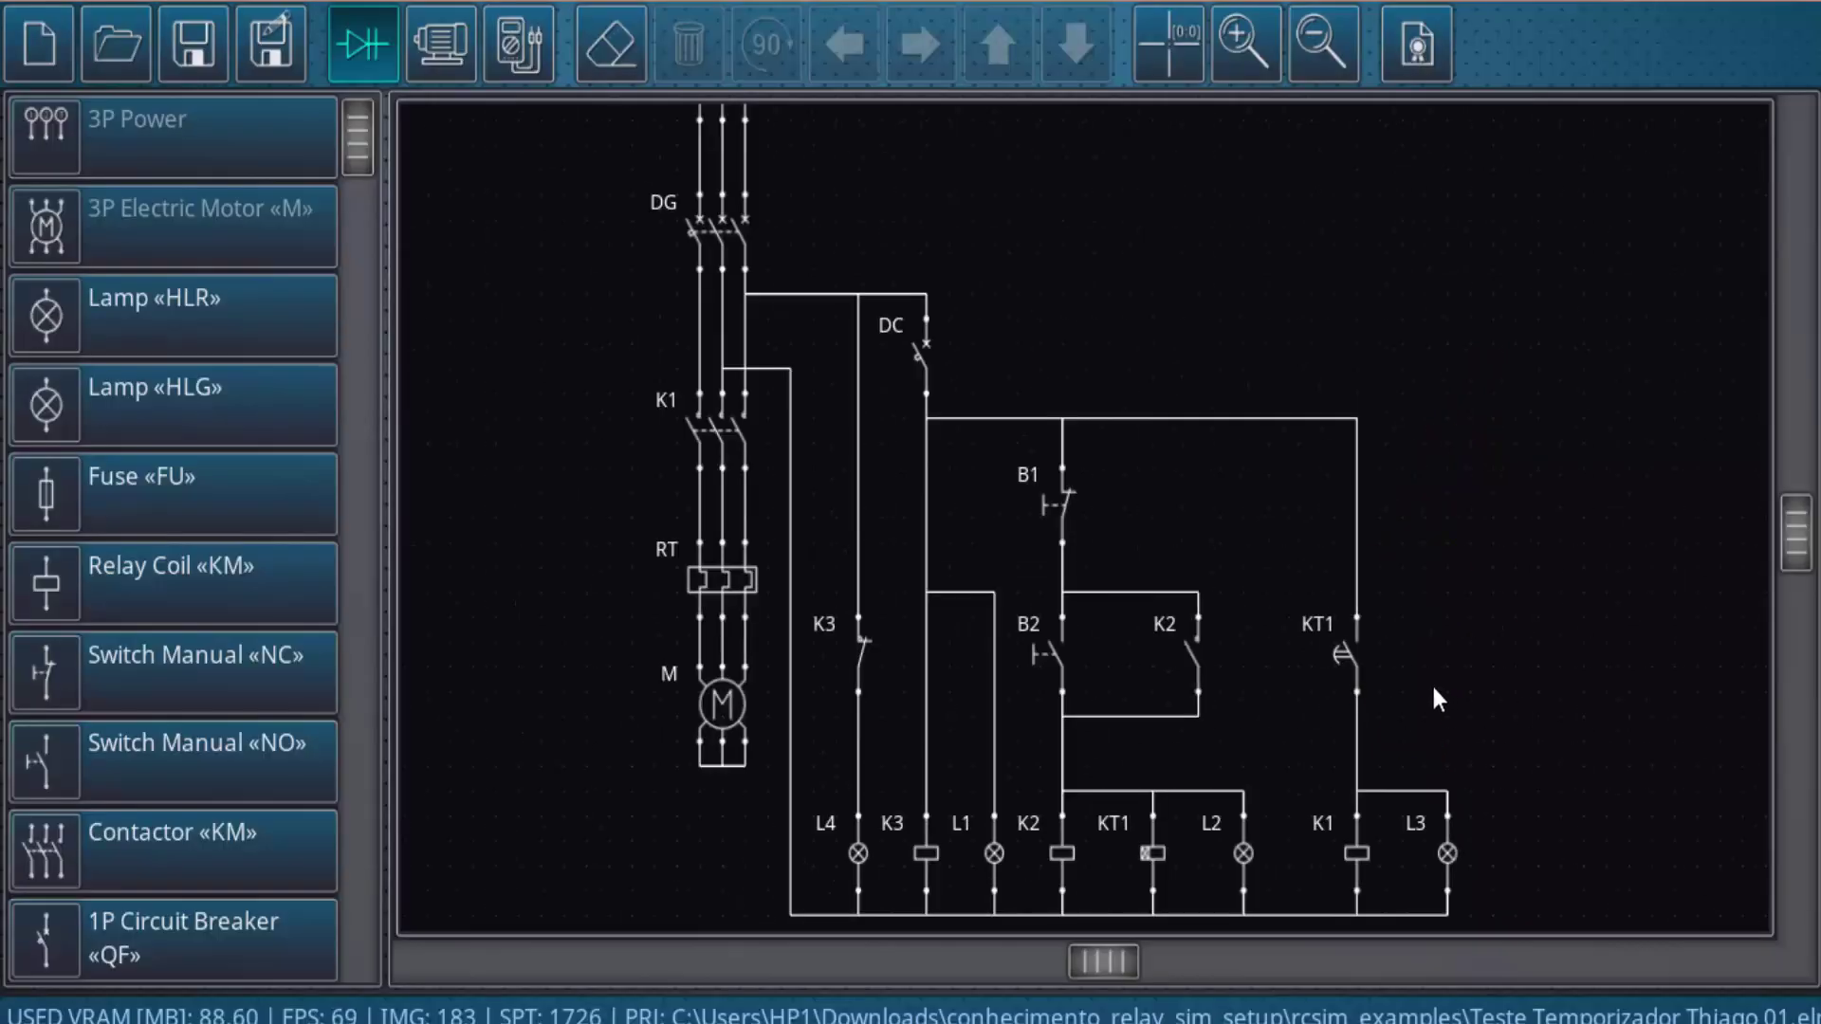
Step: Inspect the time relay on the panel board, then glance back at the schematic
click(441, 43)
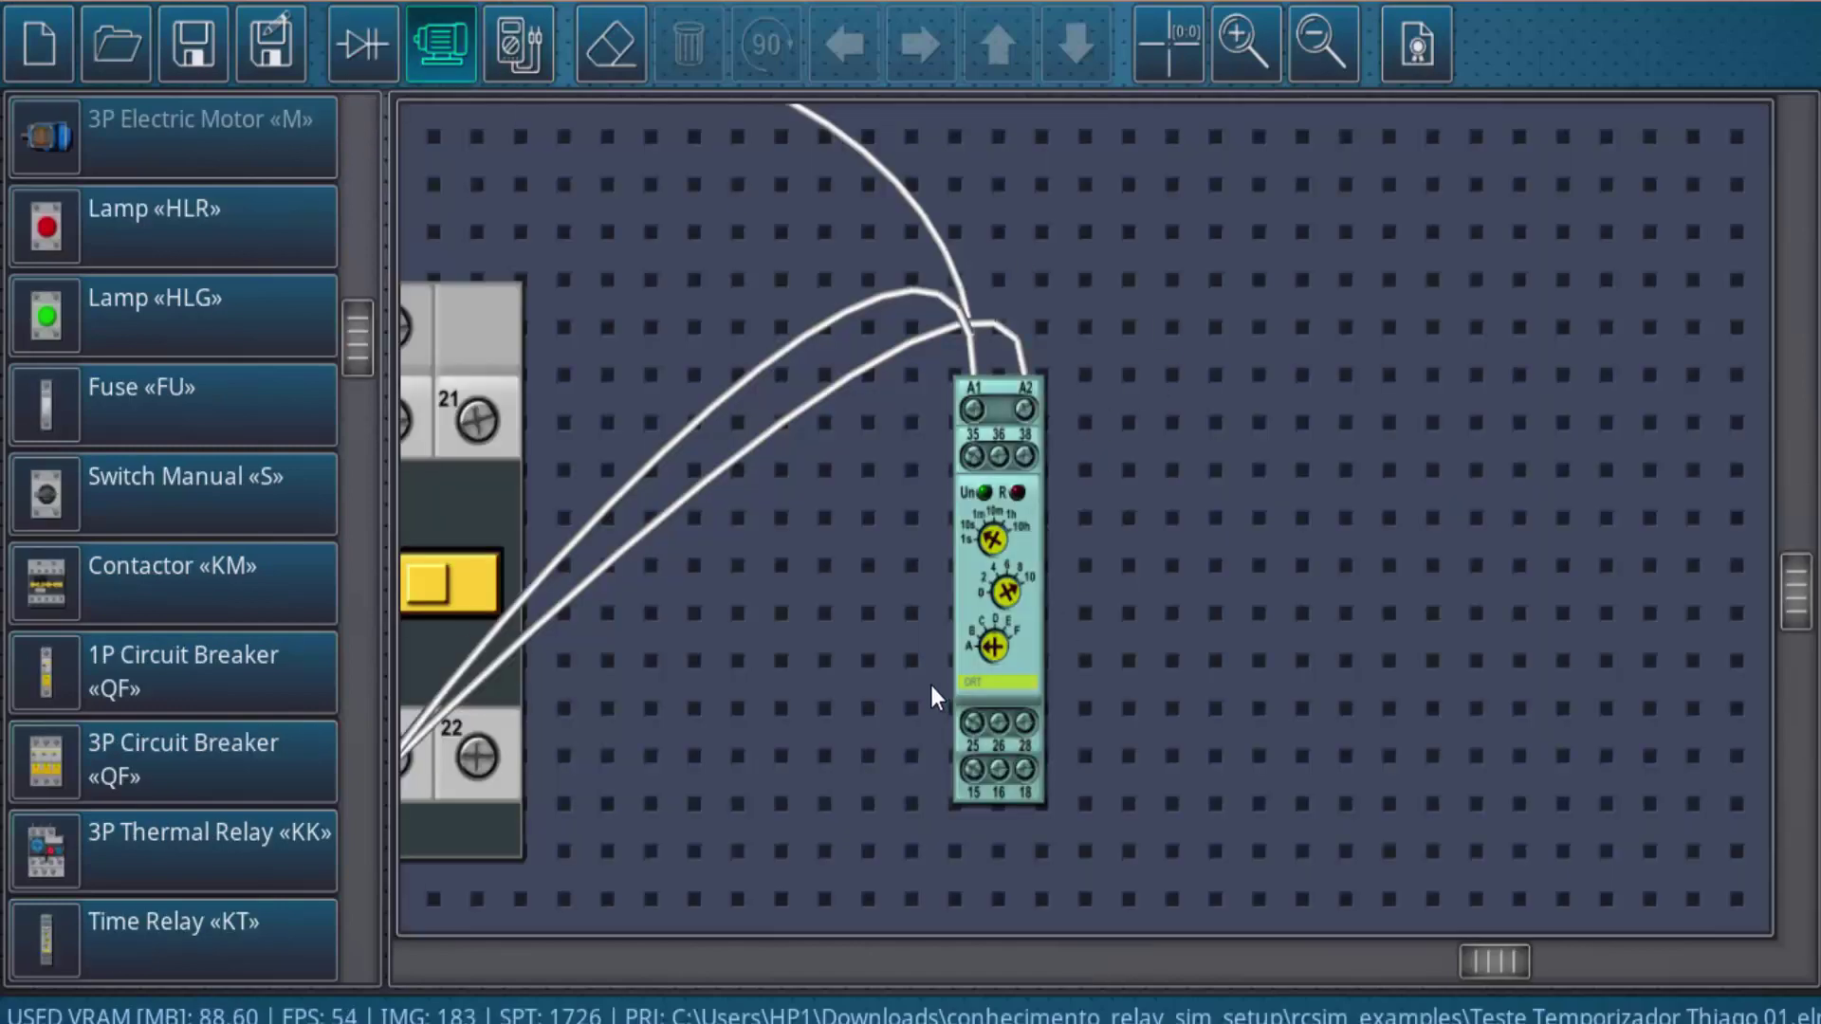
scroll(807, 868, up, 1)
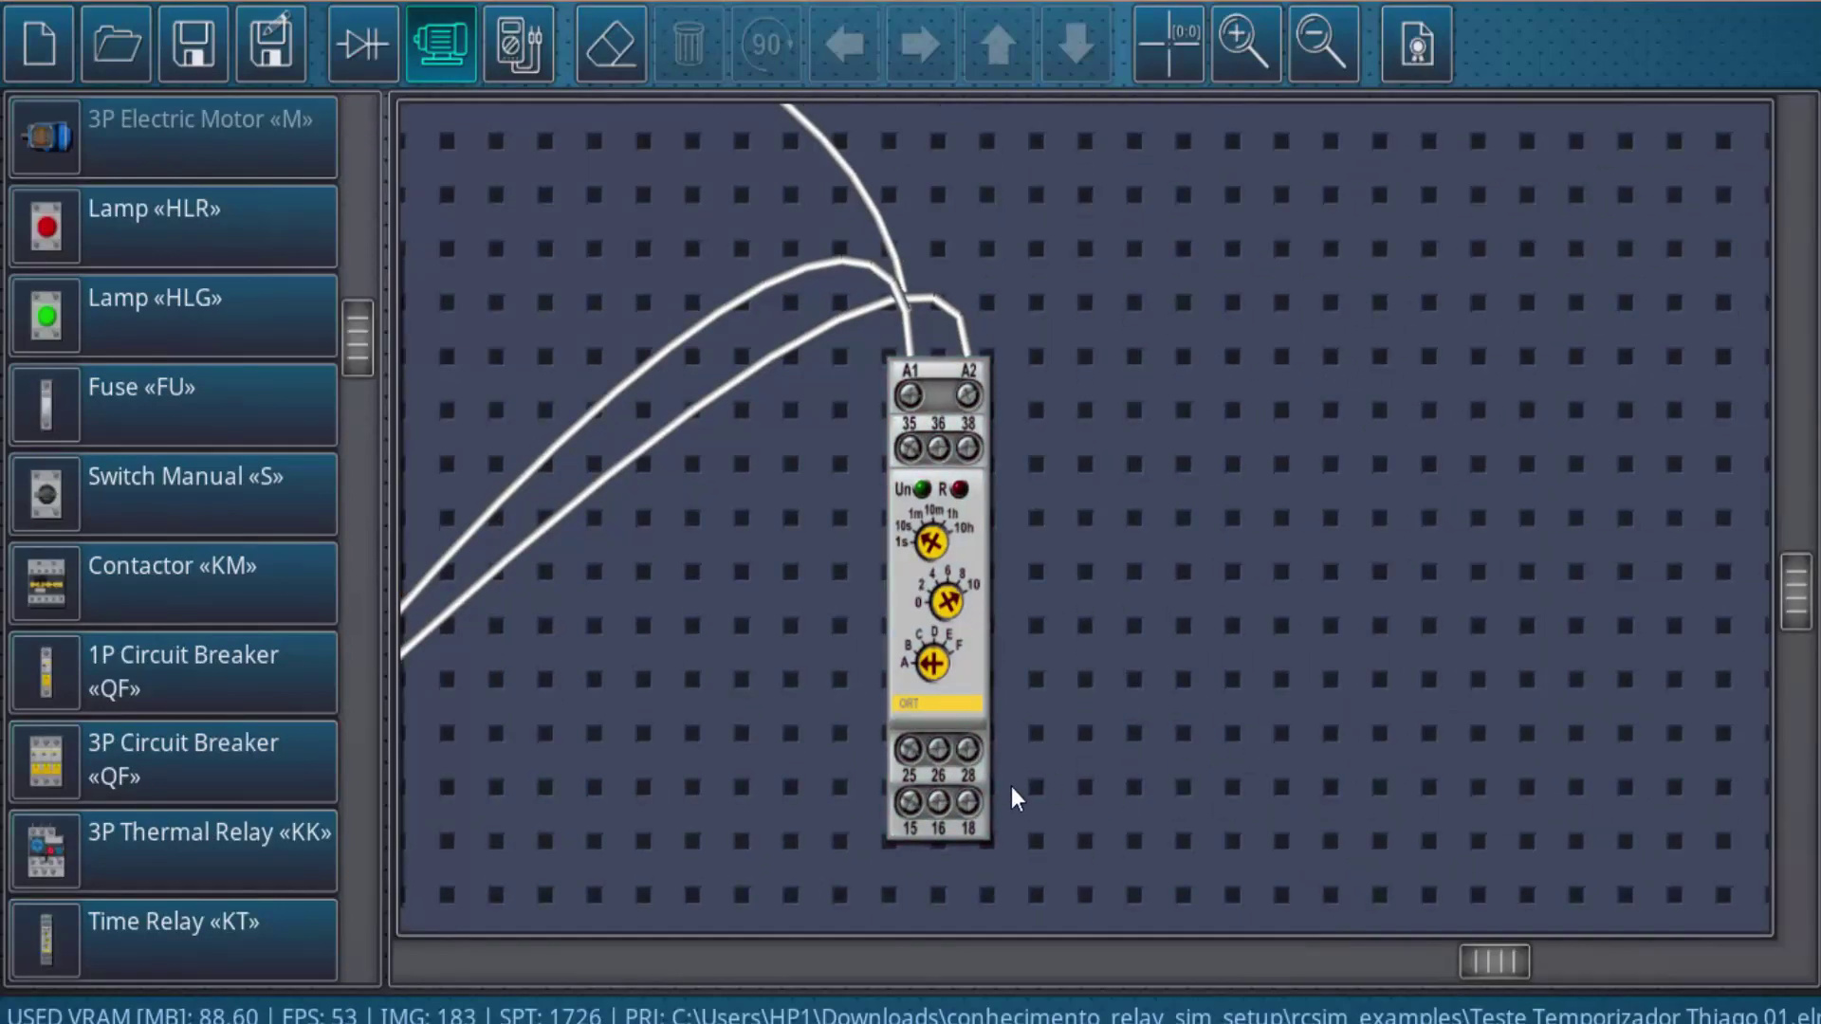
click(927, 837)
click(1062, 825)
scroll(1043, 758, down, 1)
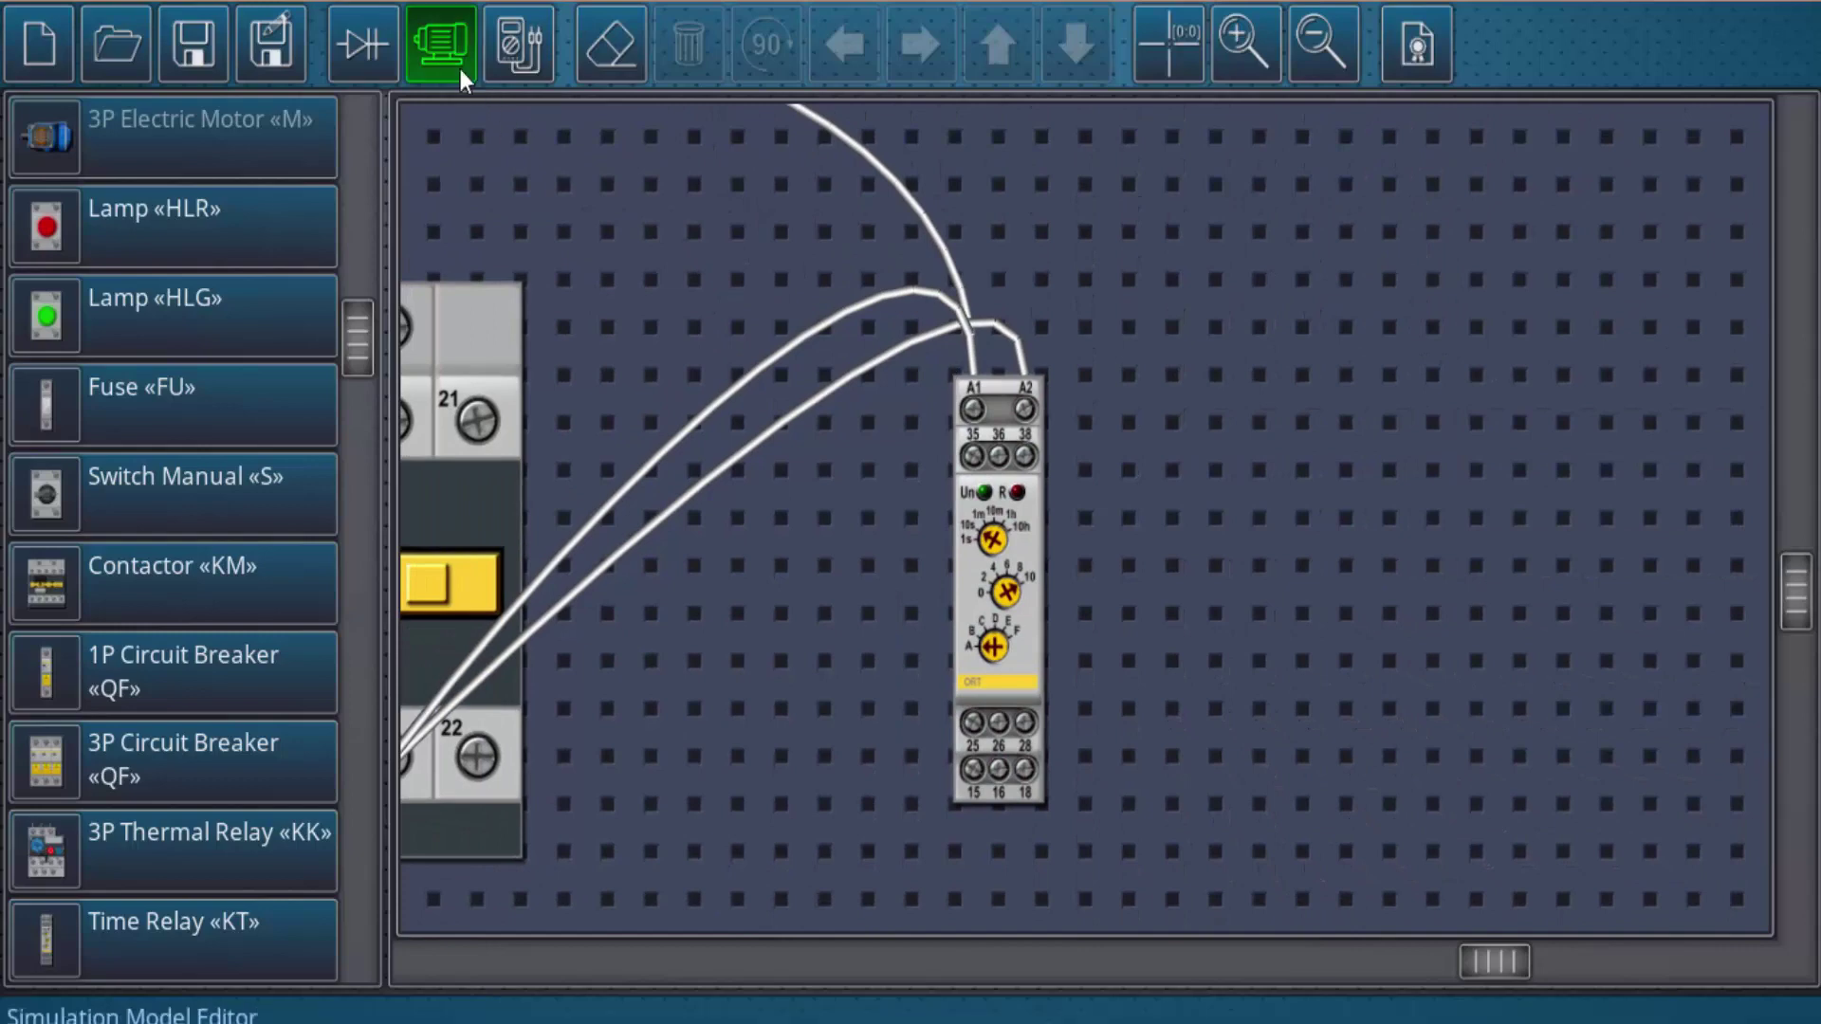
click(381, 58)
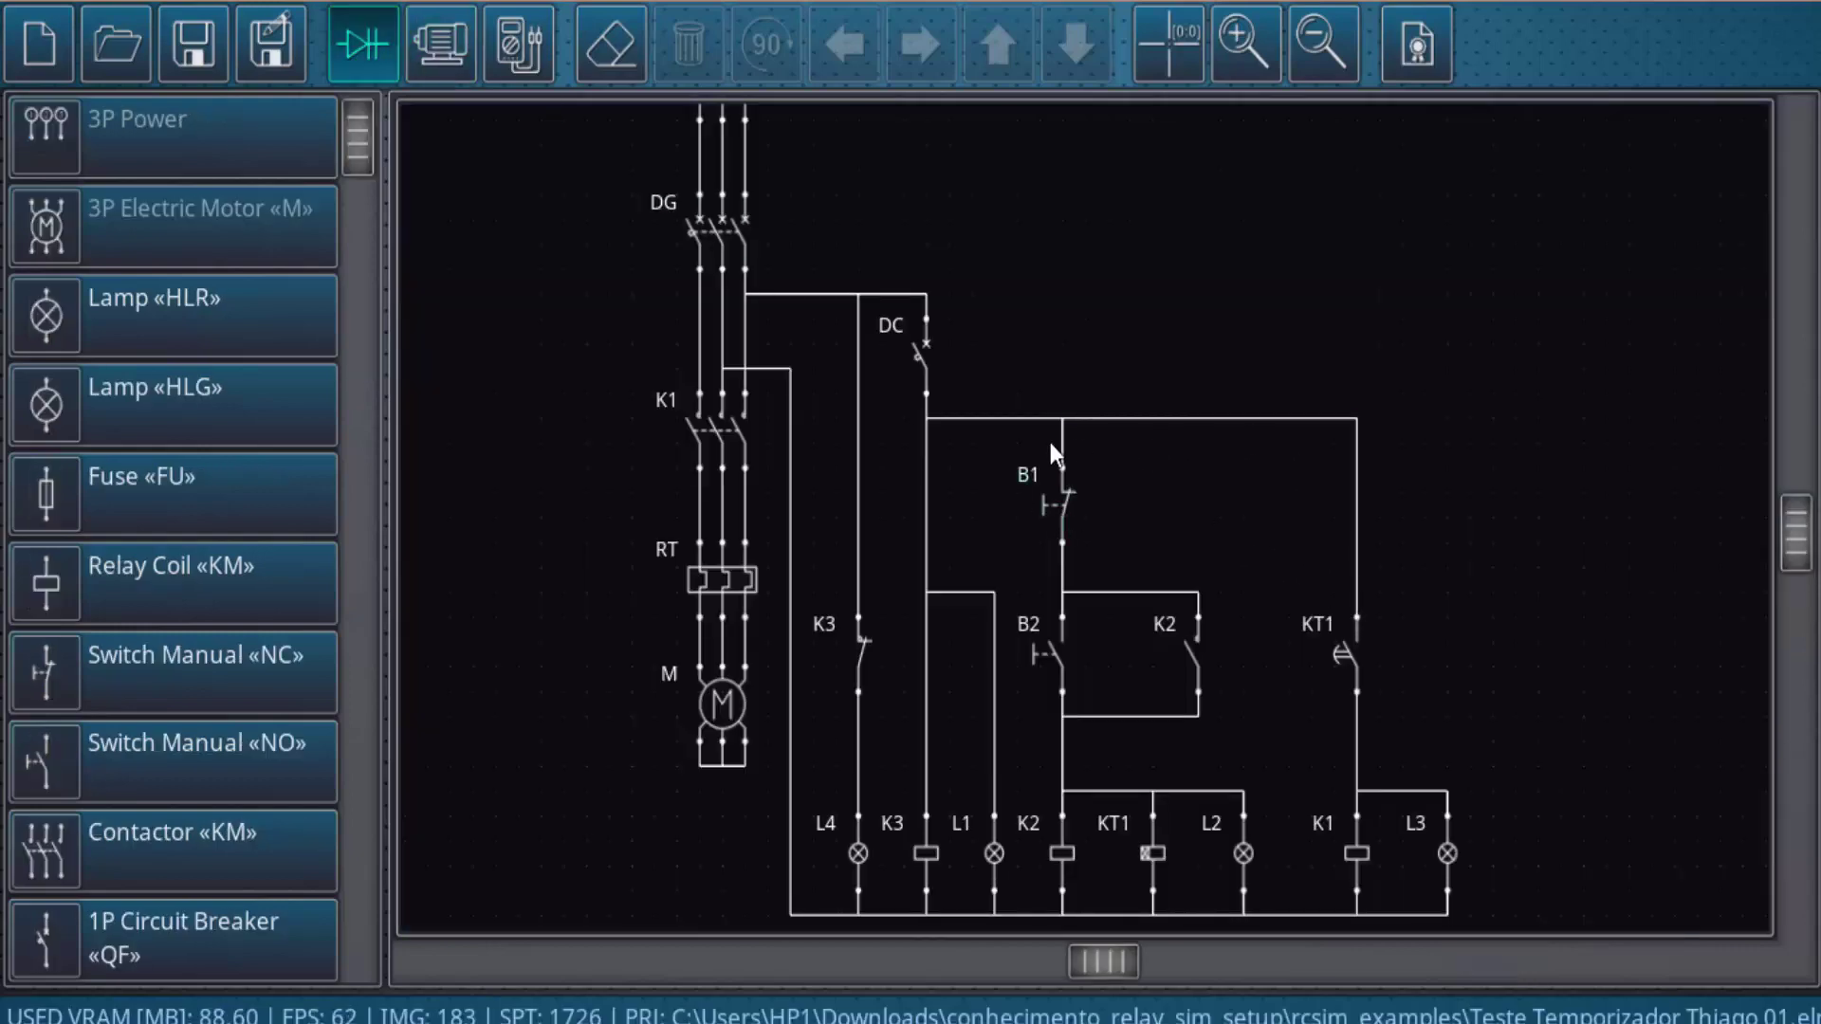
Step: Connect a wire to time relay terminal 15 on the panel board and return to the schematic
click(456, 52)
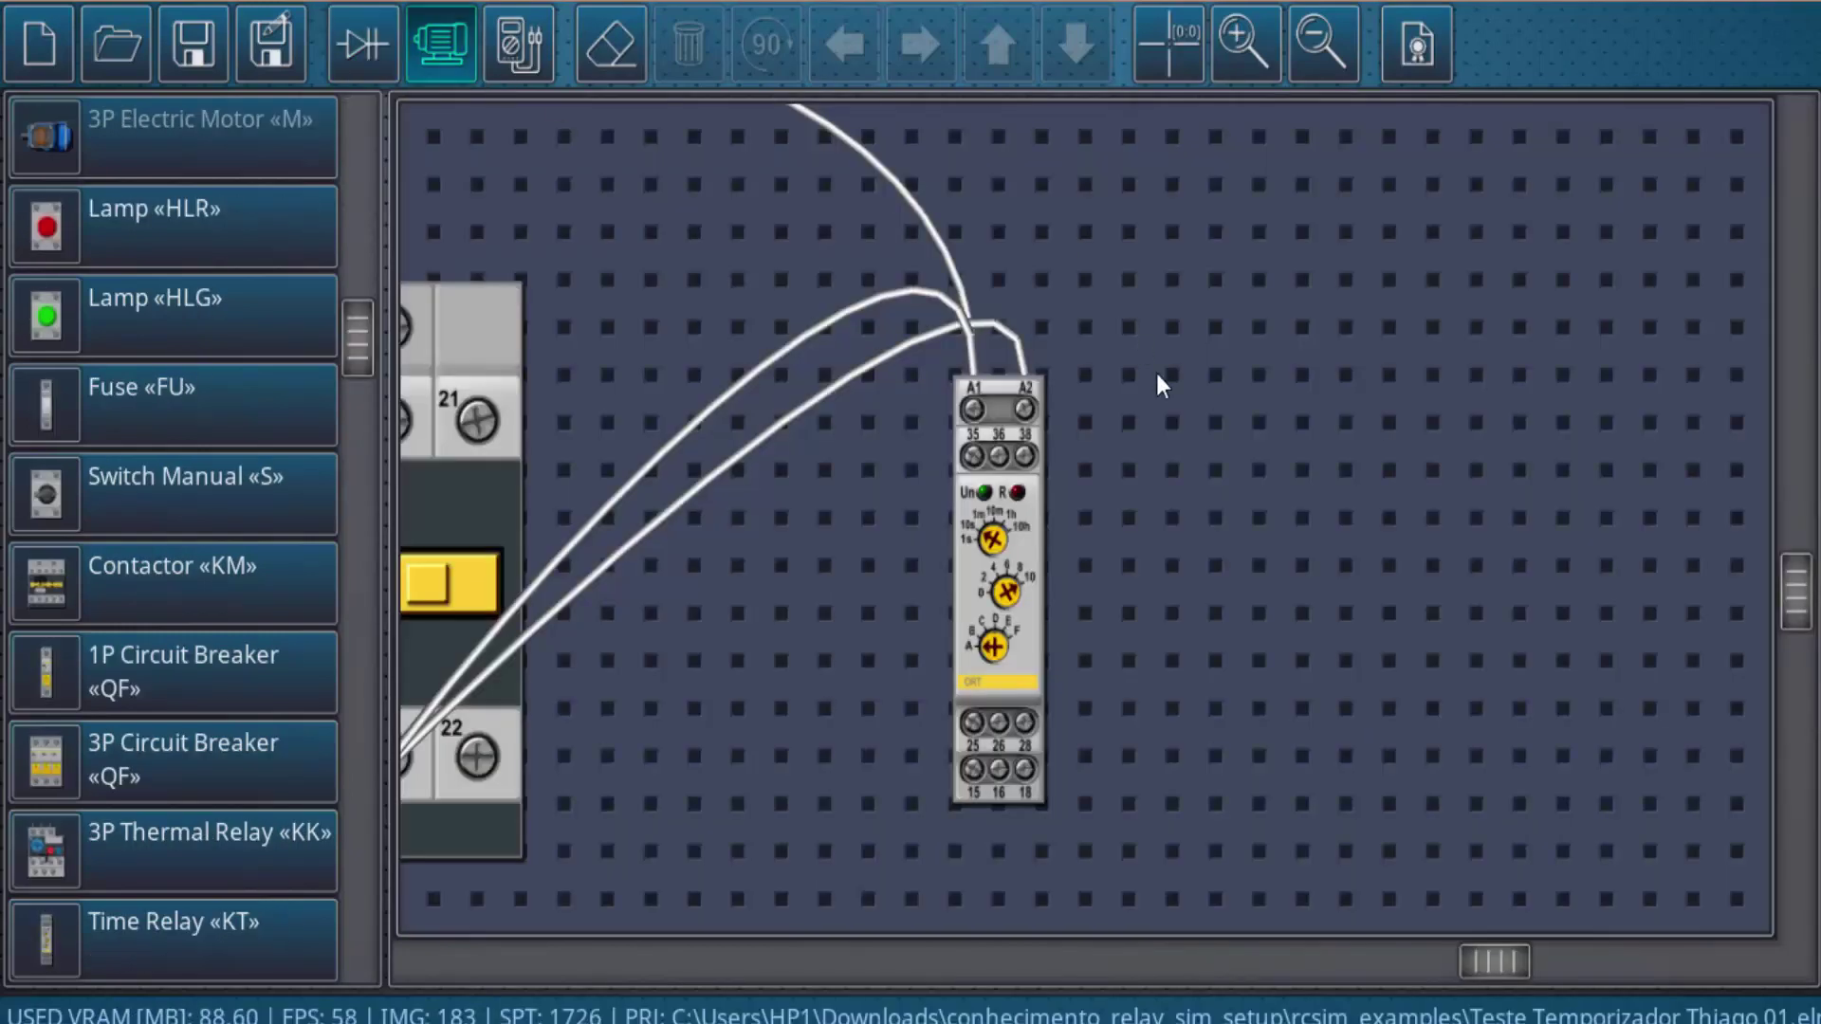
scroll(1384, 451, down, 1)
scroll(1371, 451, down, 1)
scroll(1310, 427, down, 1)
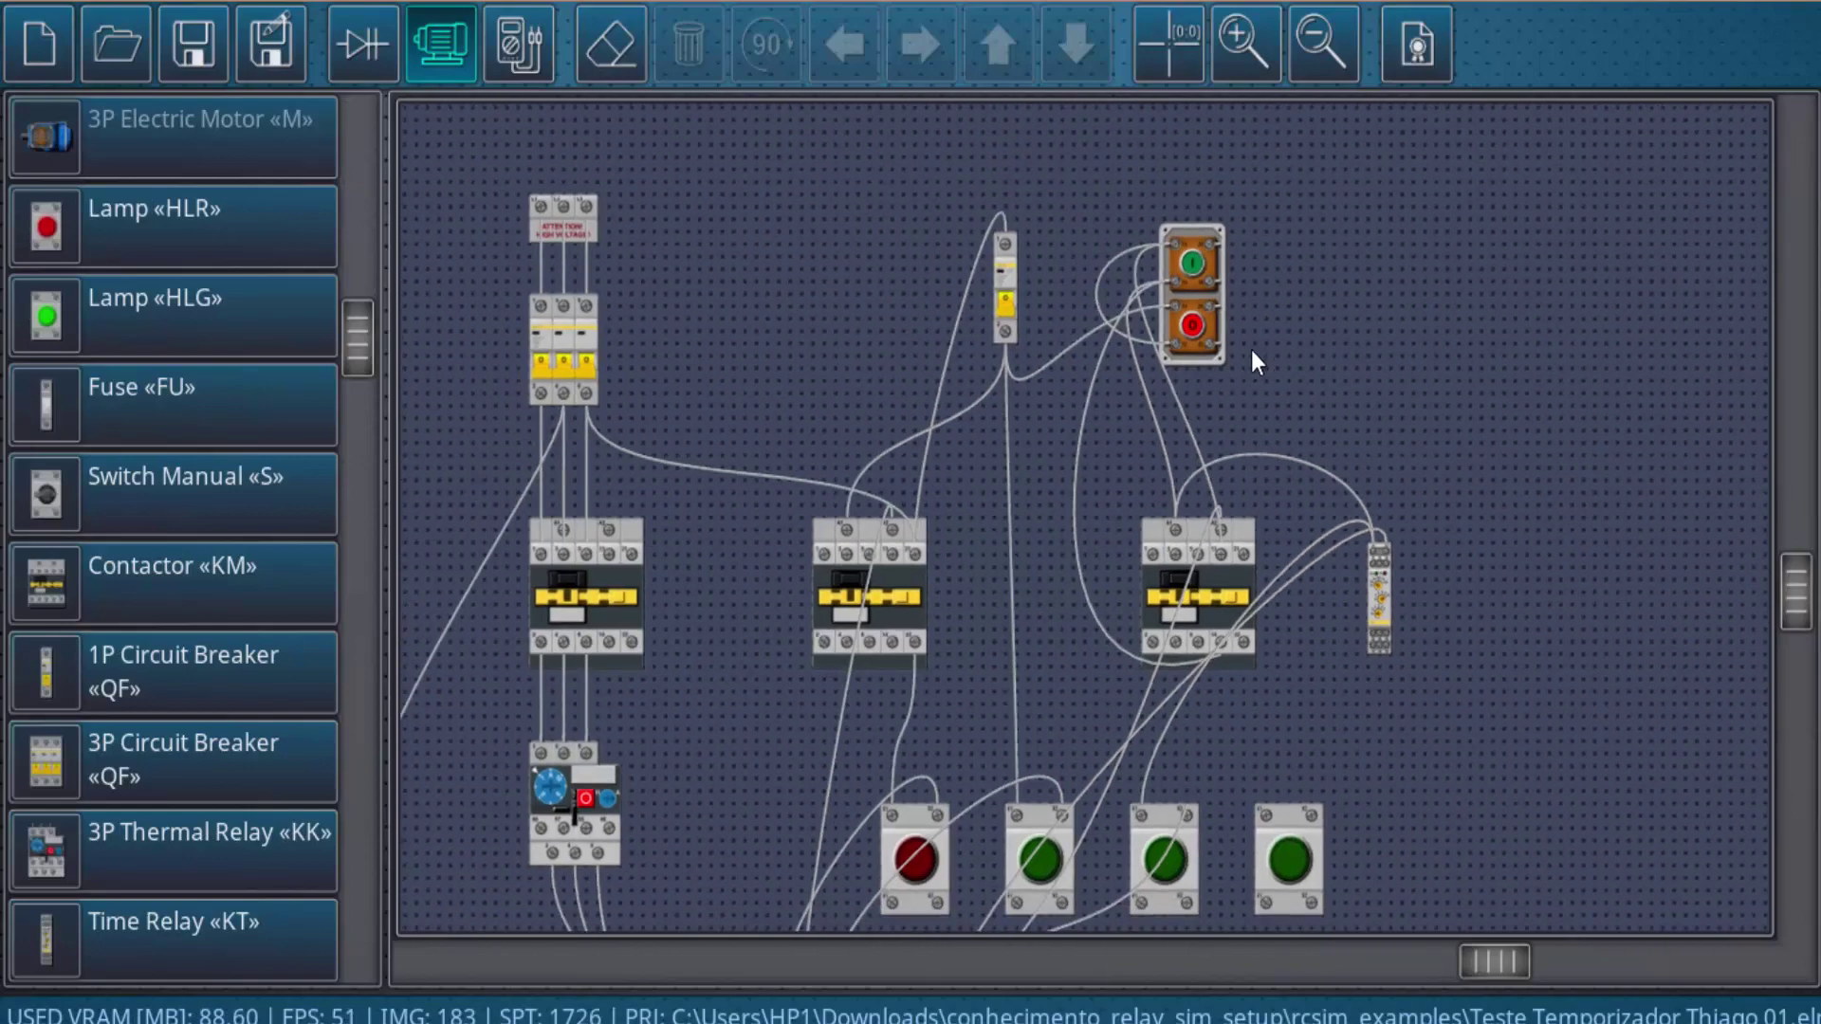
scroll(1163, 286, up, 1)
scroll(1162, 286, up, 1)
scroll(1092, 285, up, 1)
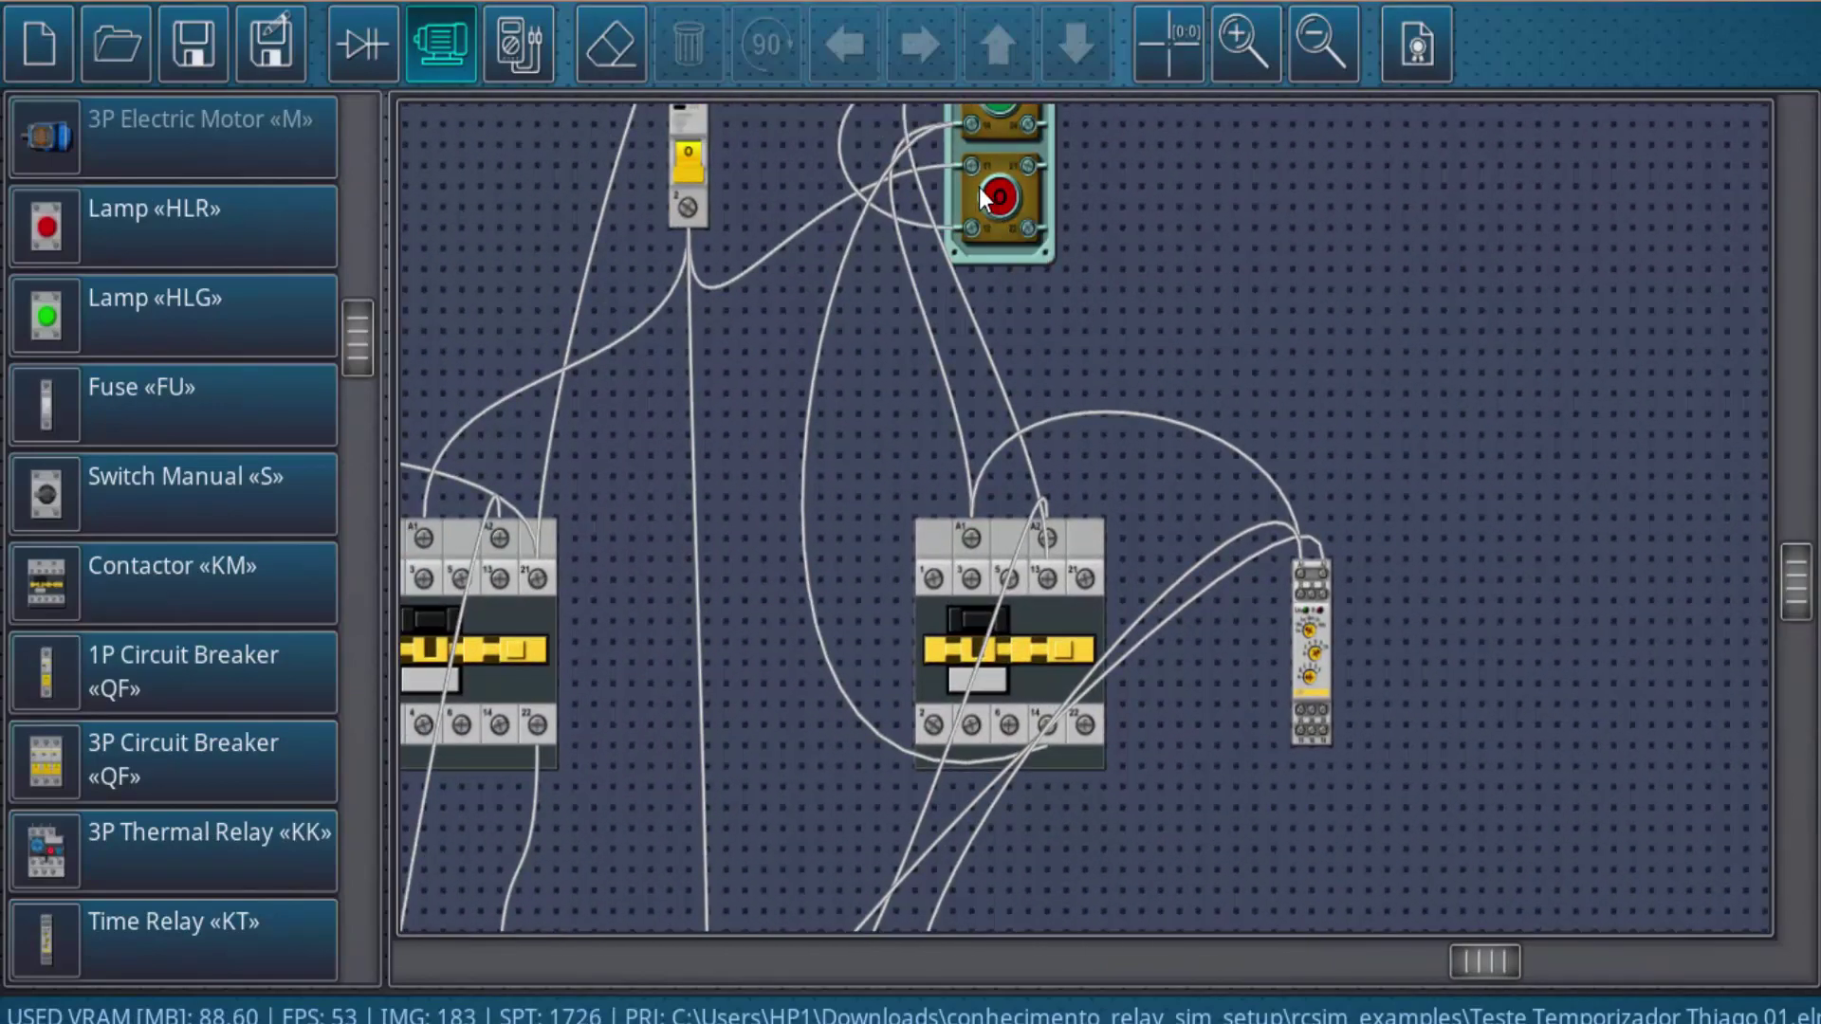
scroll(1232, 664, up, 1)
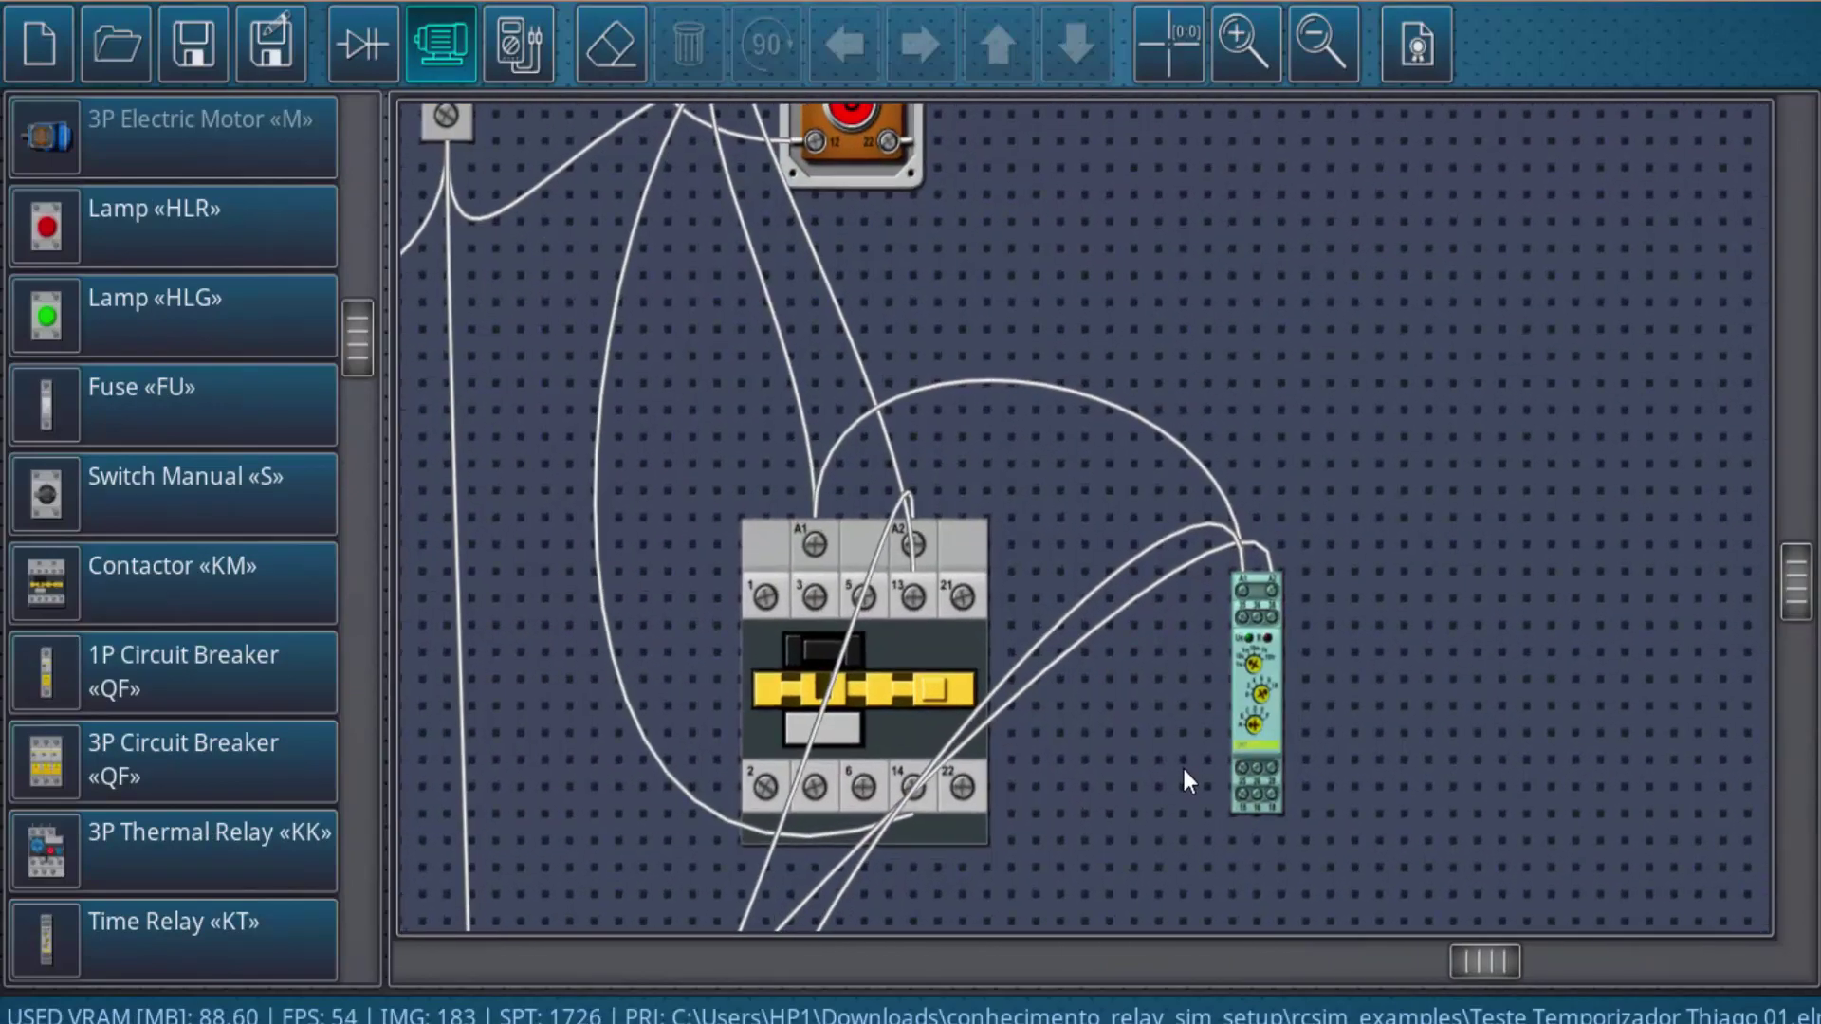
scroll(1184, 787, up, 1)
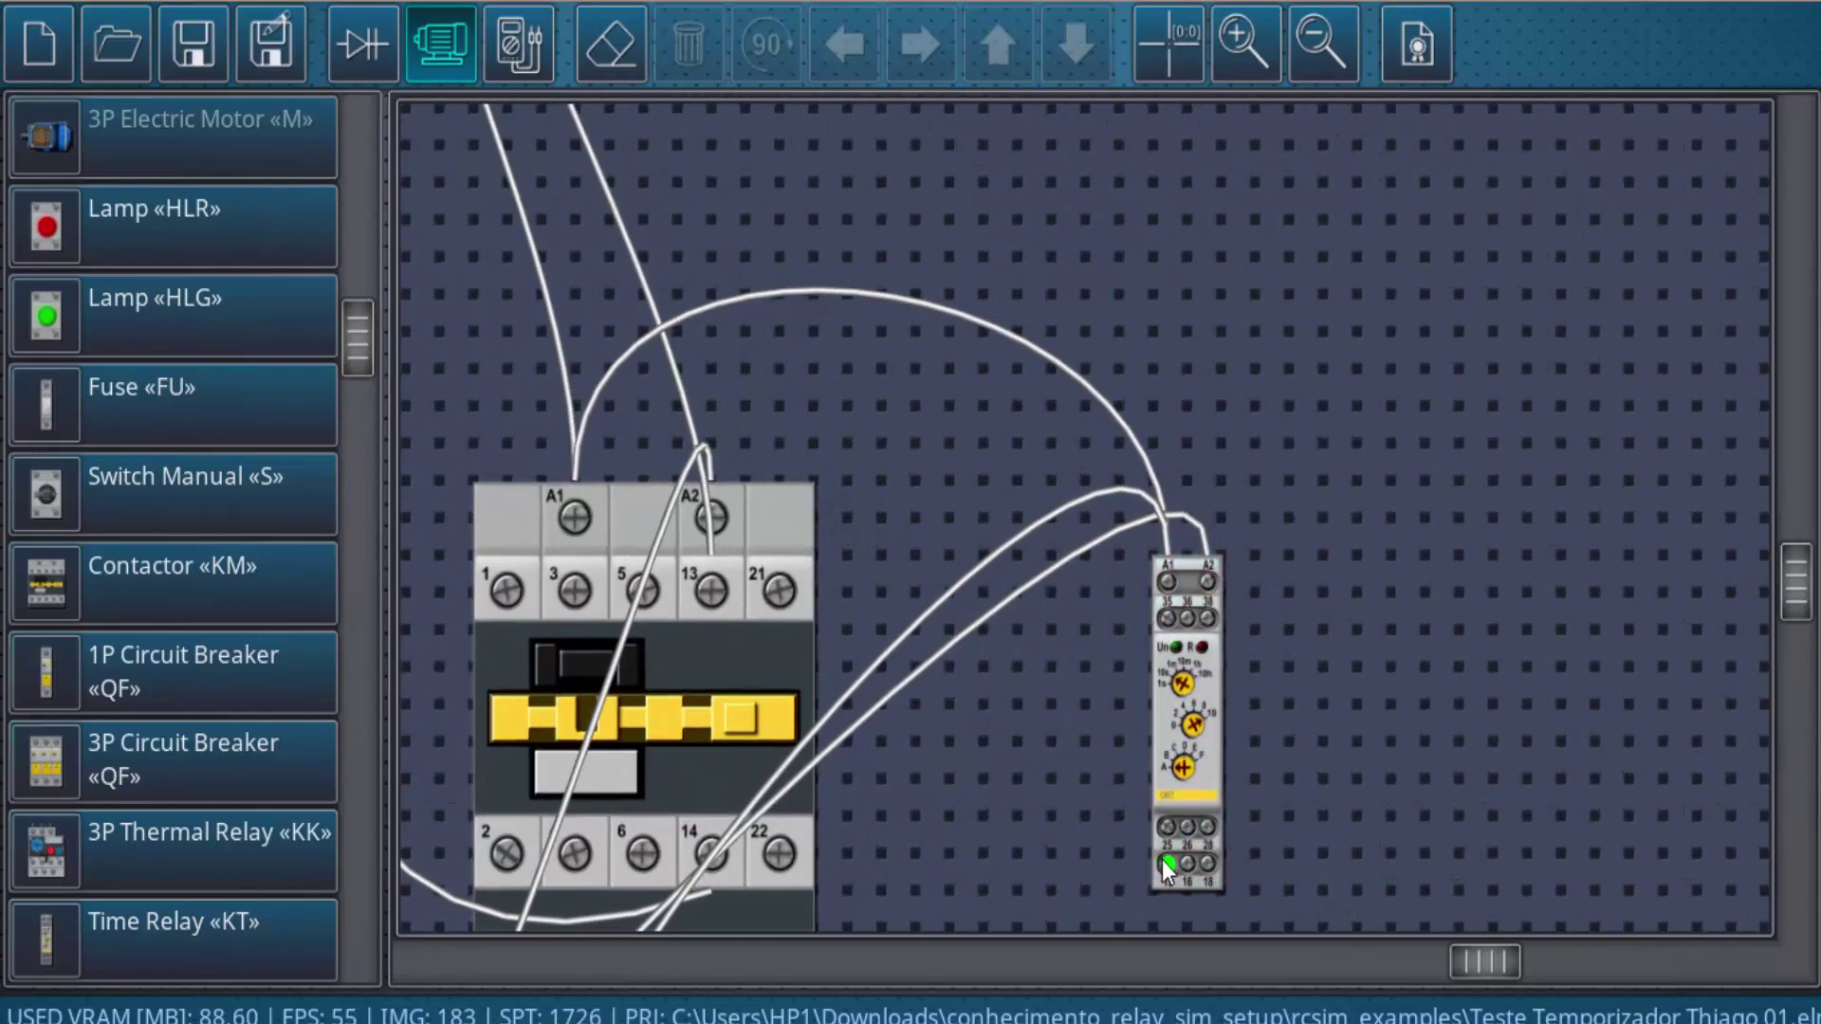
click(1163, 859)
scroll(1305, 743, down, 1)
scroll(1269, 816, down, 1)
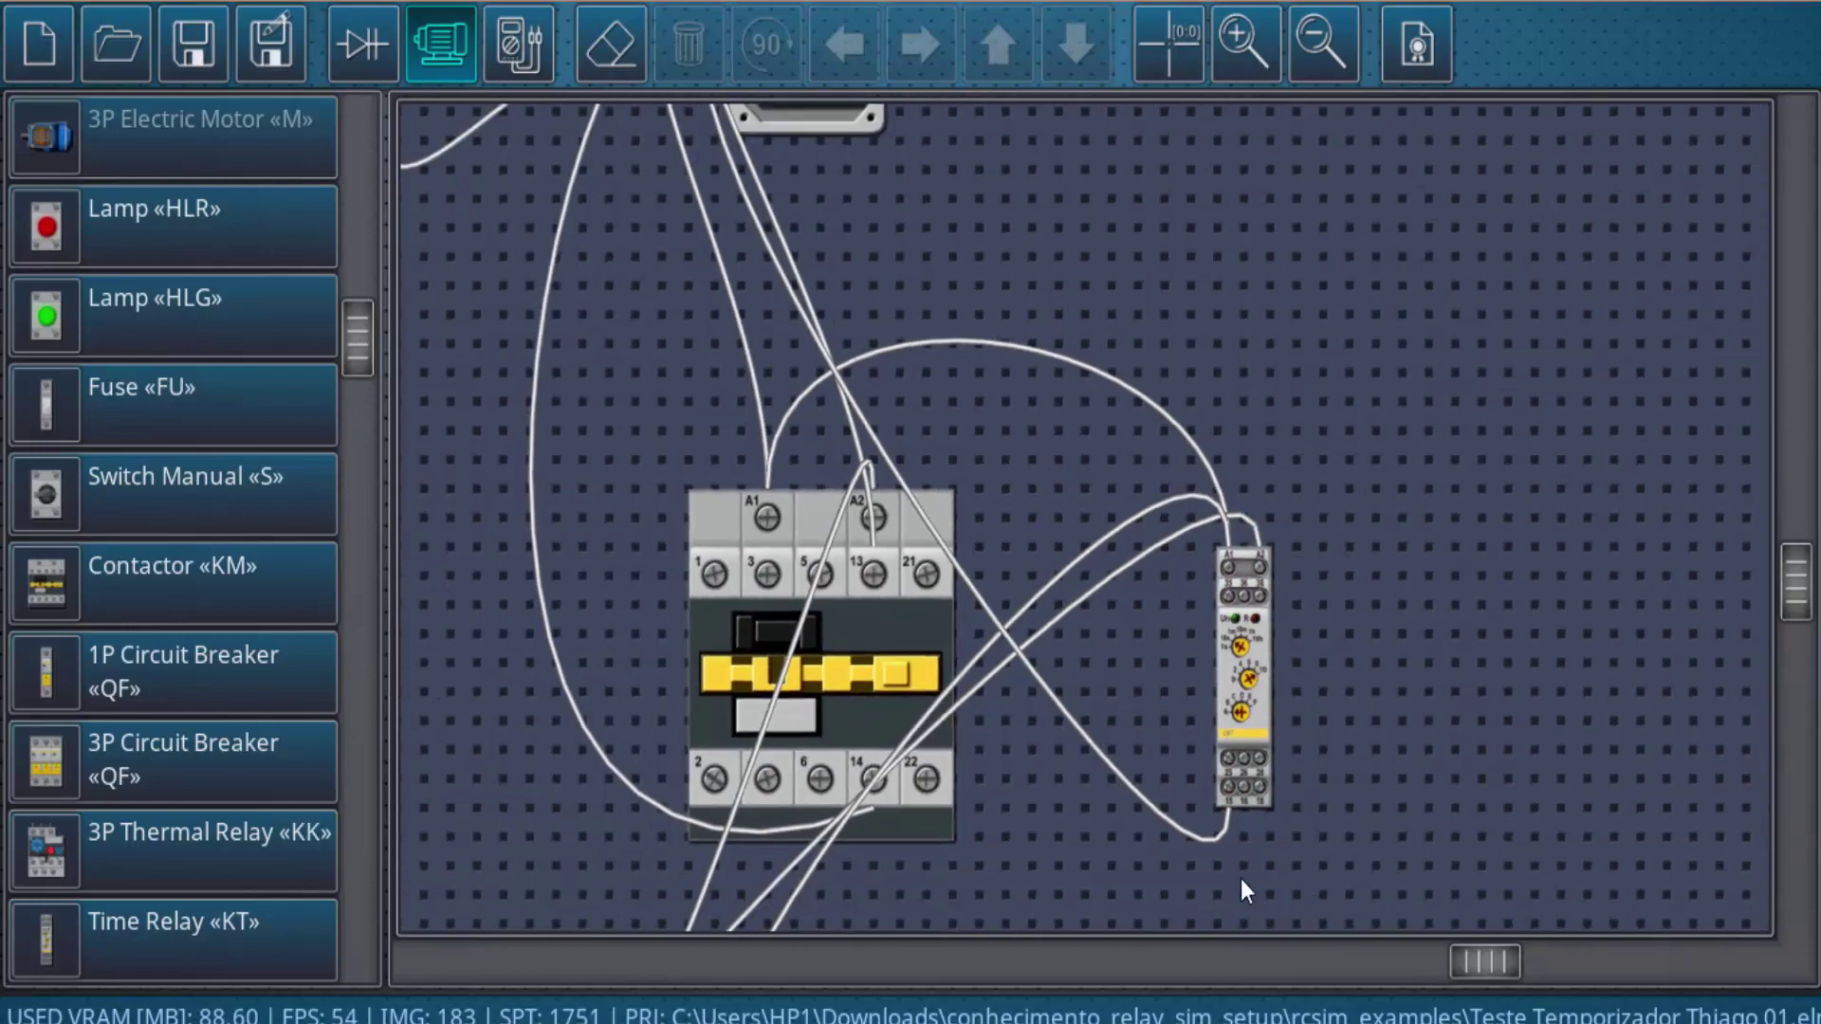
scroll(1151, 733, down, 1)
scroll(1042, 664, down, 1)
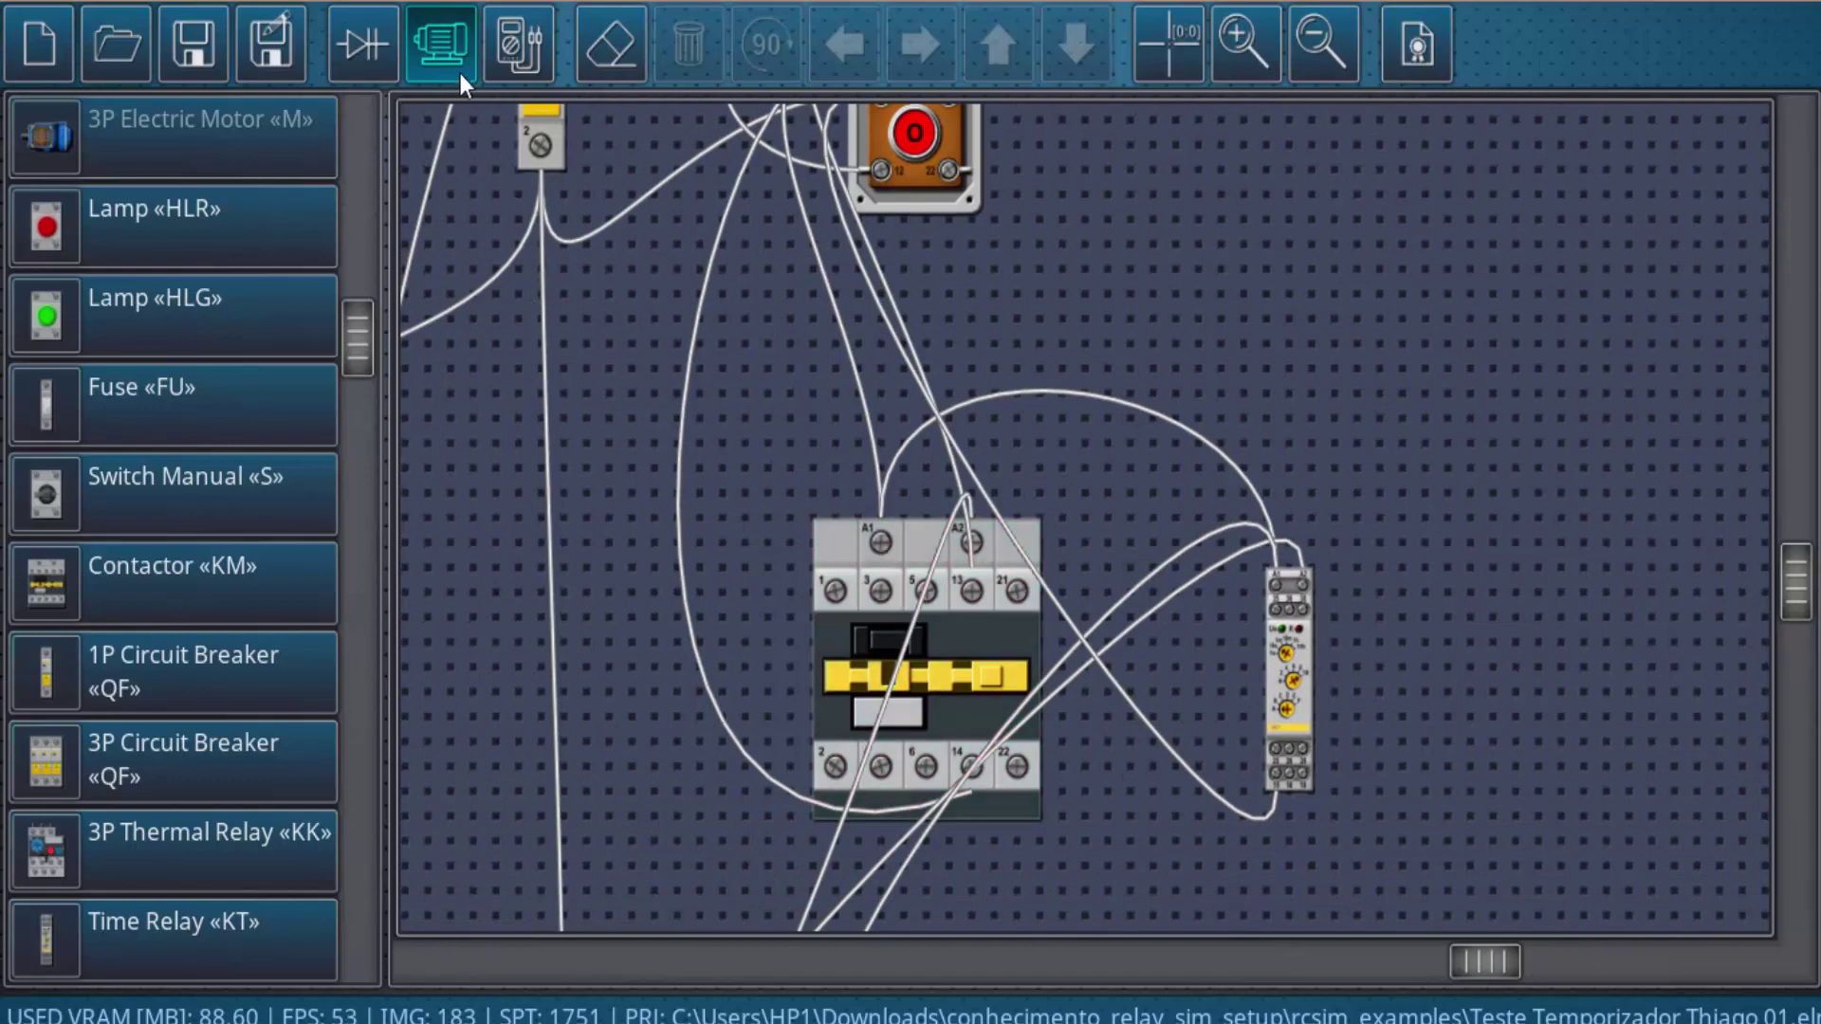
click(385, 47)
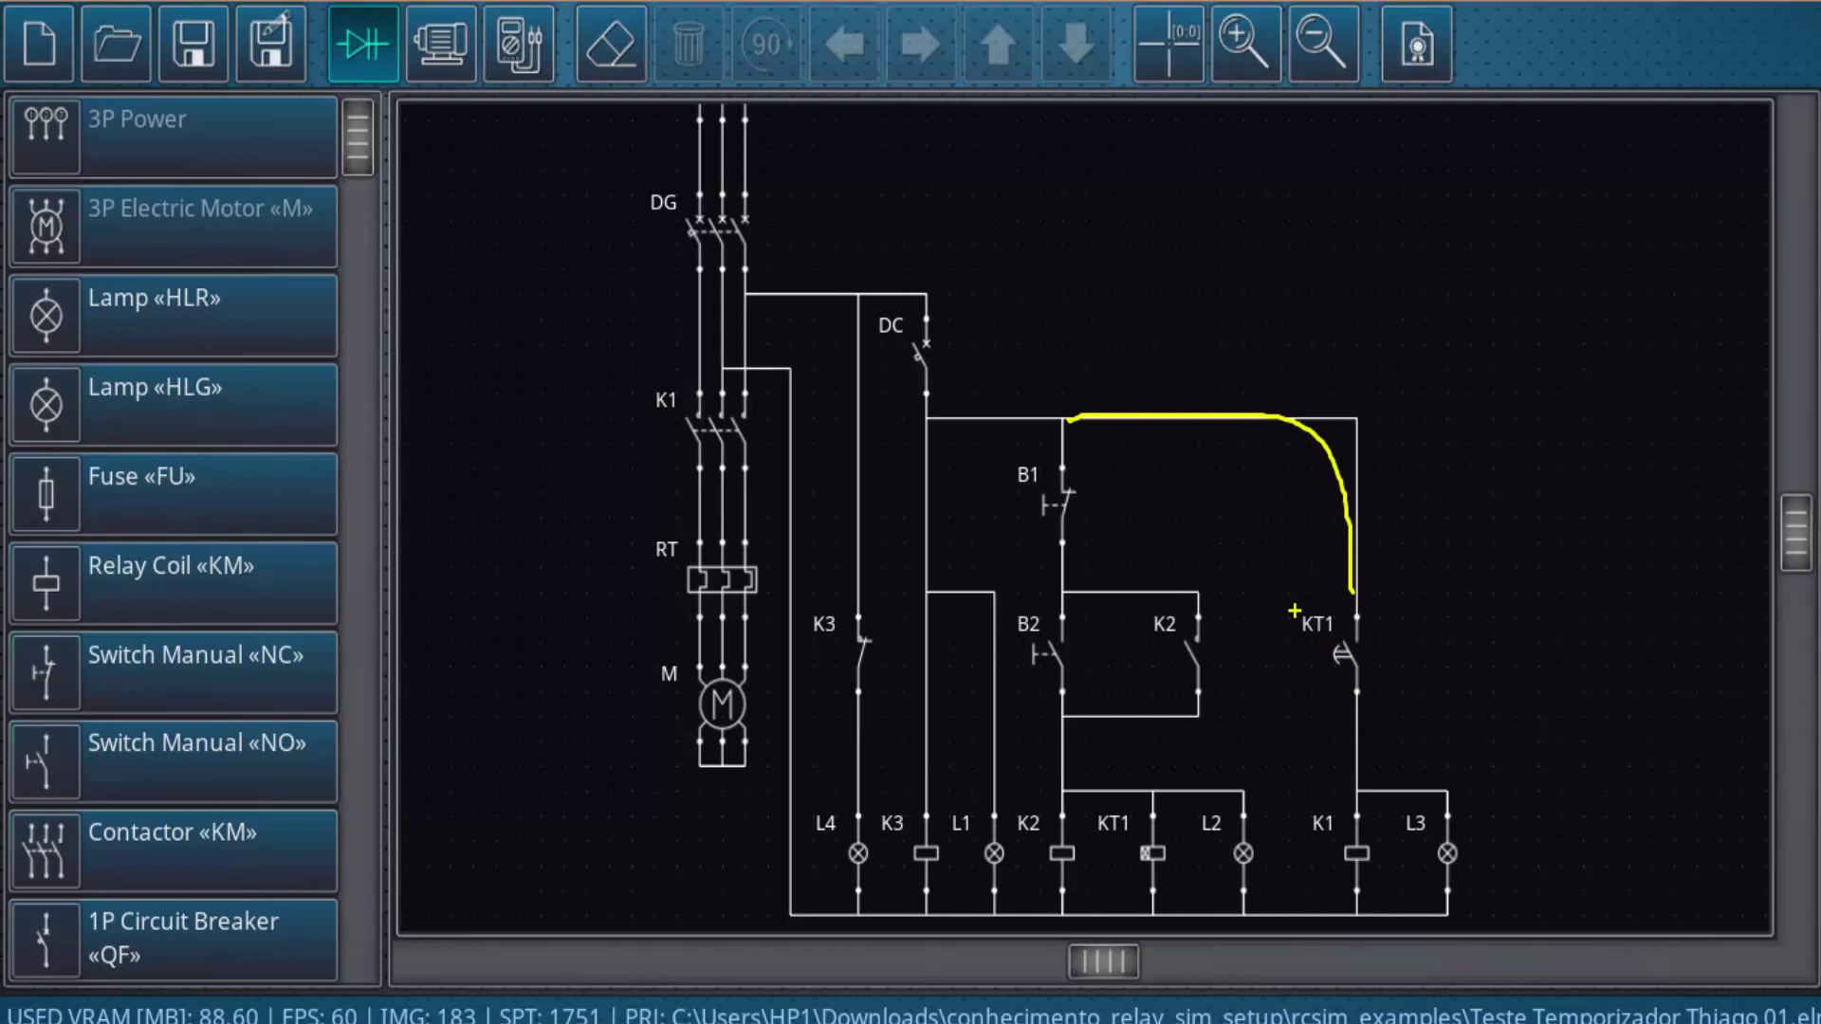
Step: Clear the KT1 annotation and centre the panel board on the time relay
drag(1288, 605, 1417, 704)
key(Escape)
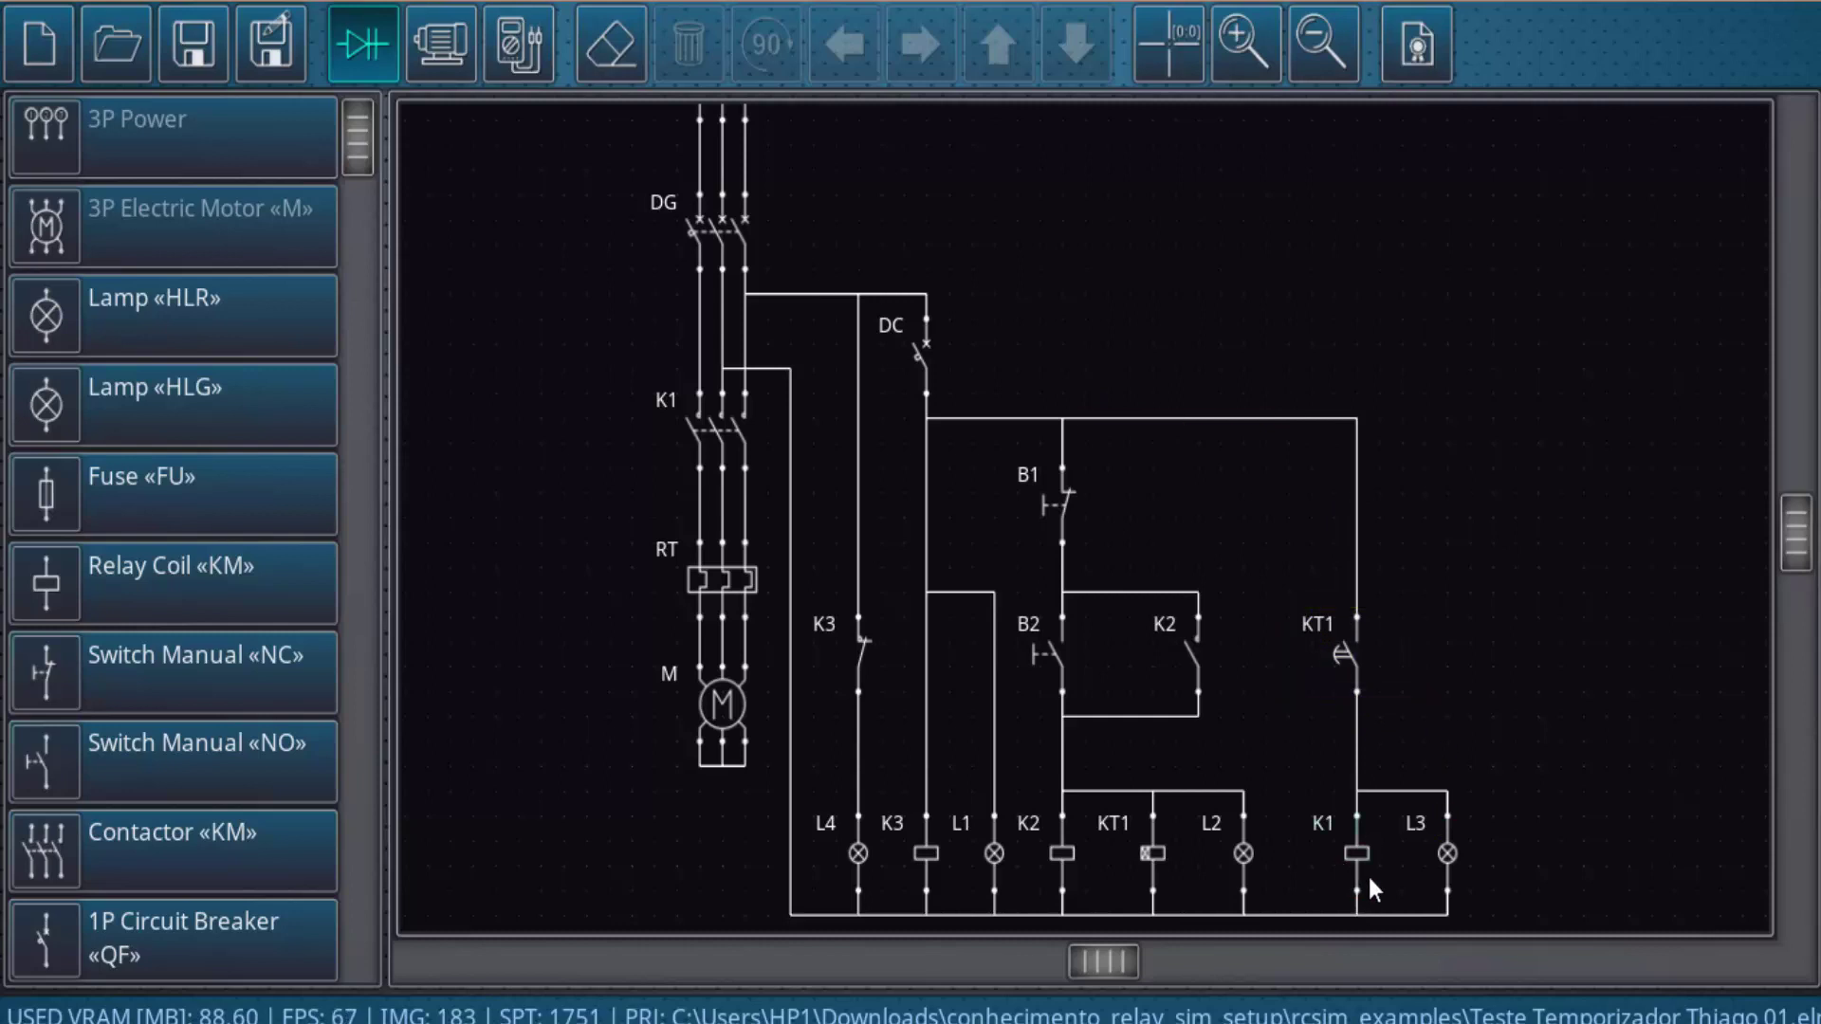
click(440, 46)
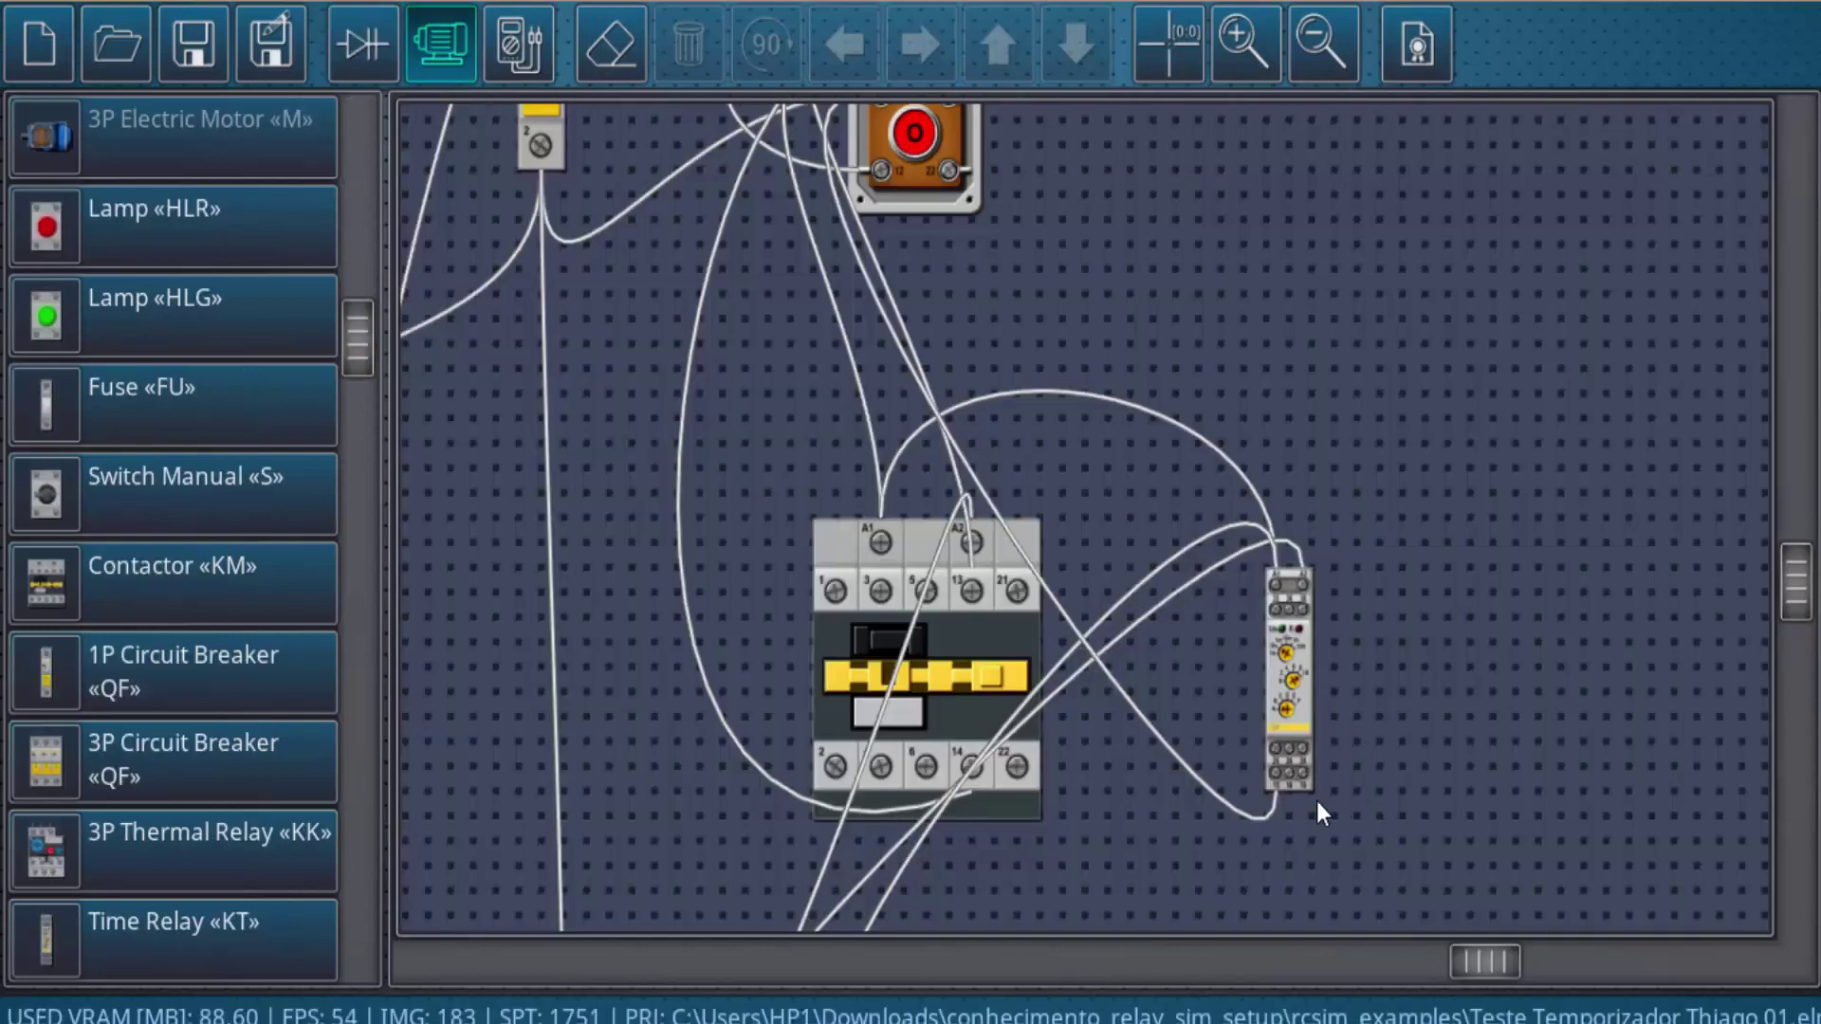
scroll(1316, 802, up, 3)
middle_drag(1276, 788, 1122, 559)
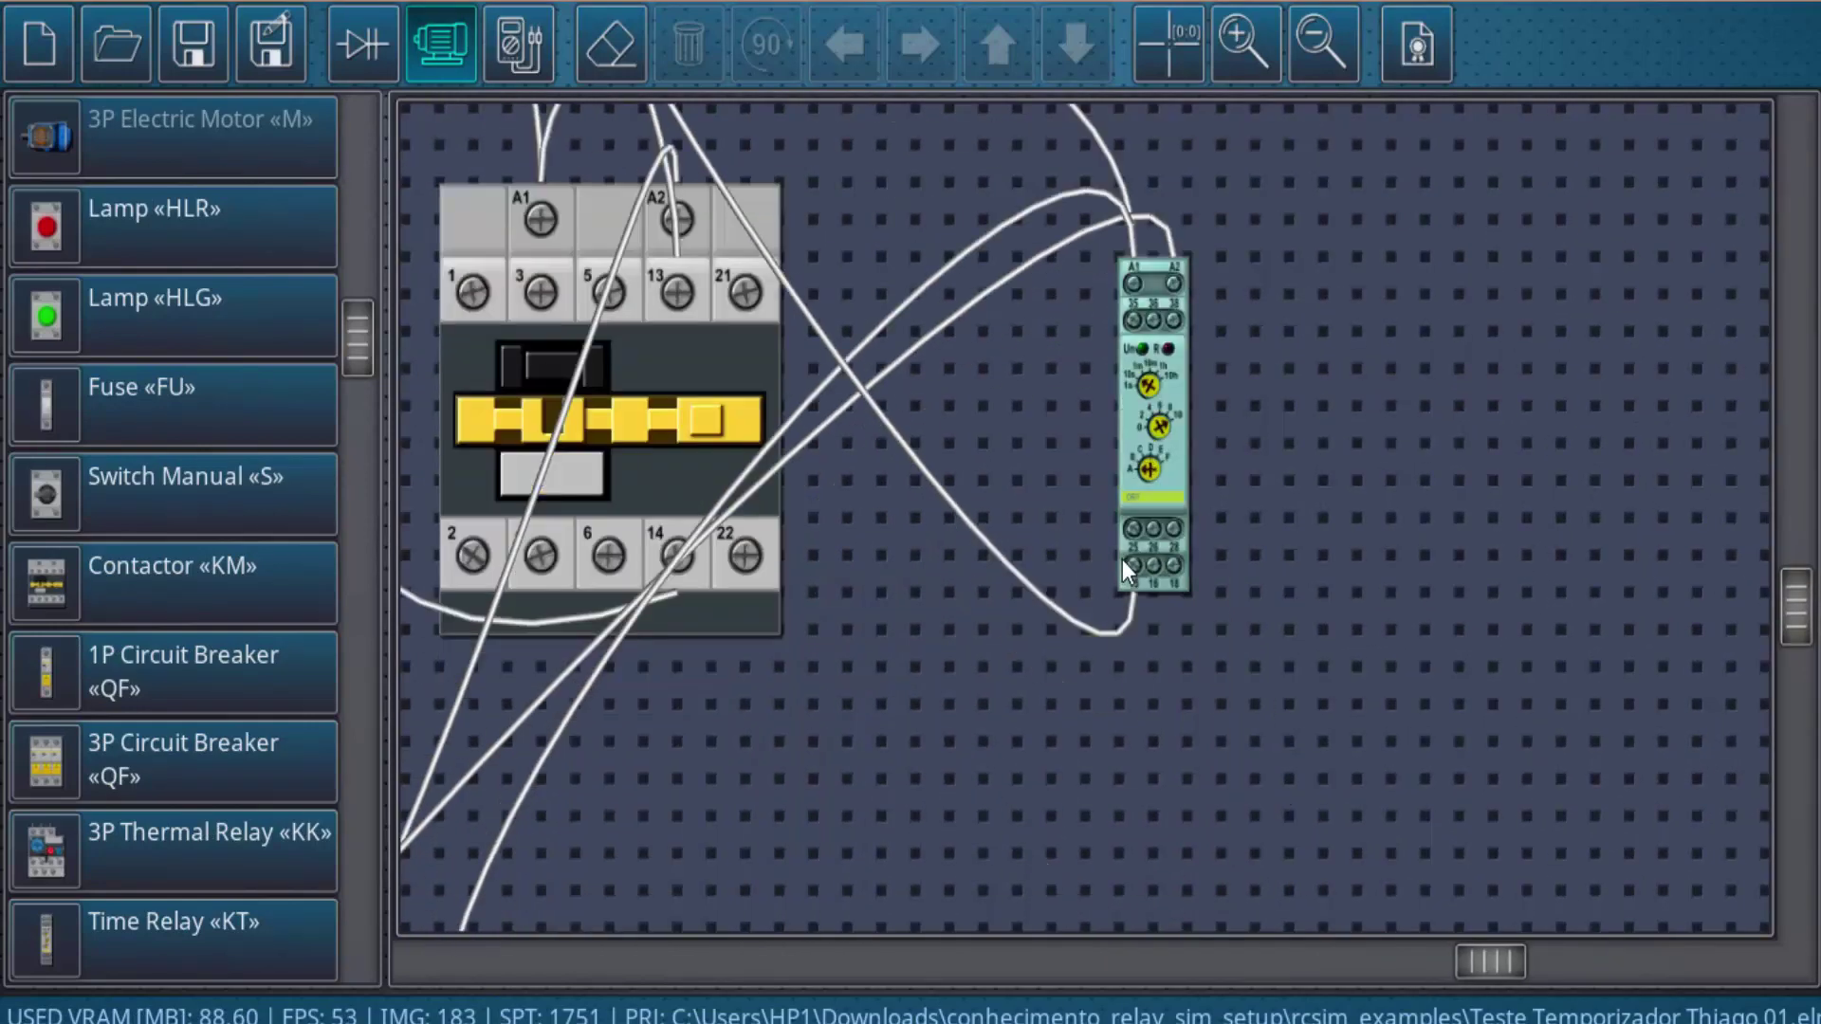
scroll(1123, 560, up, 2)
scroll(1414, 670, down, 2)
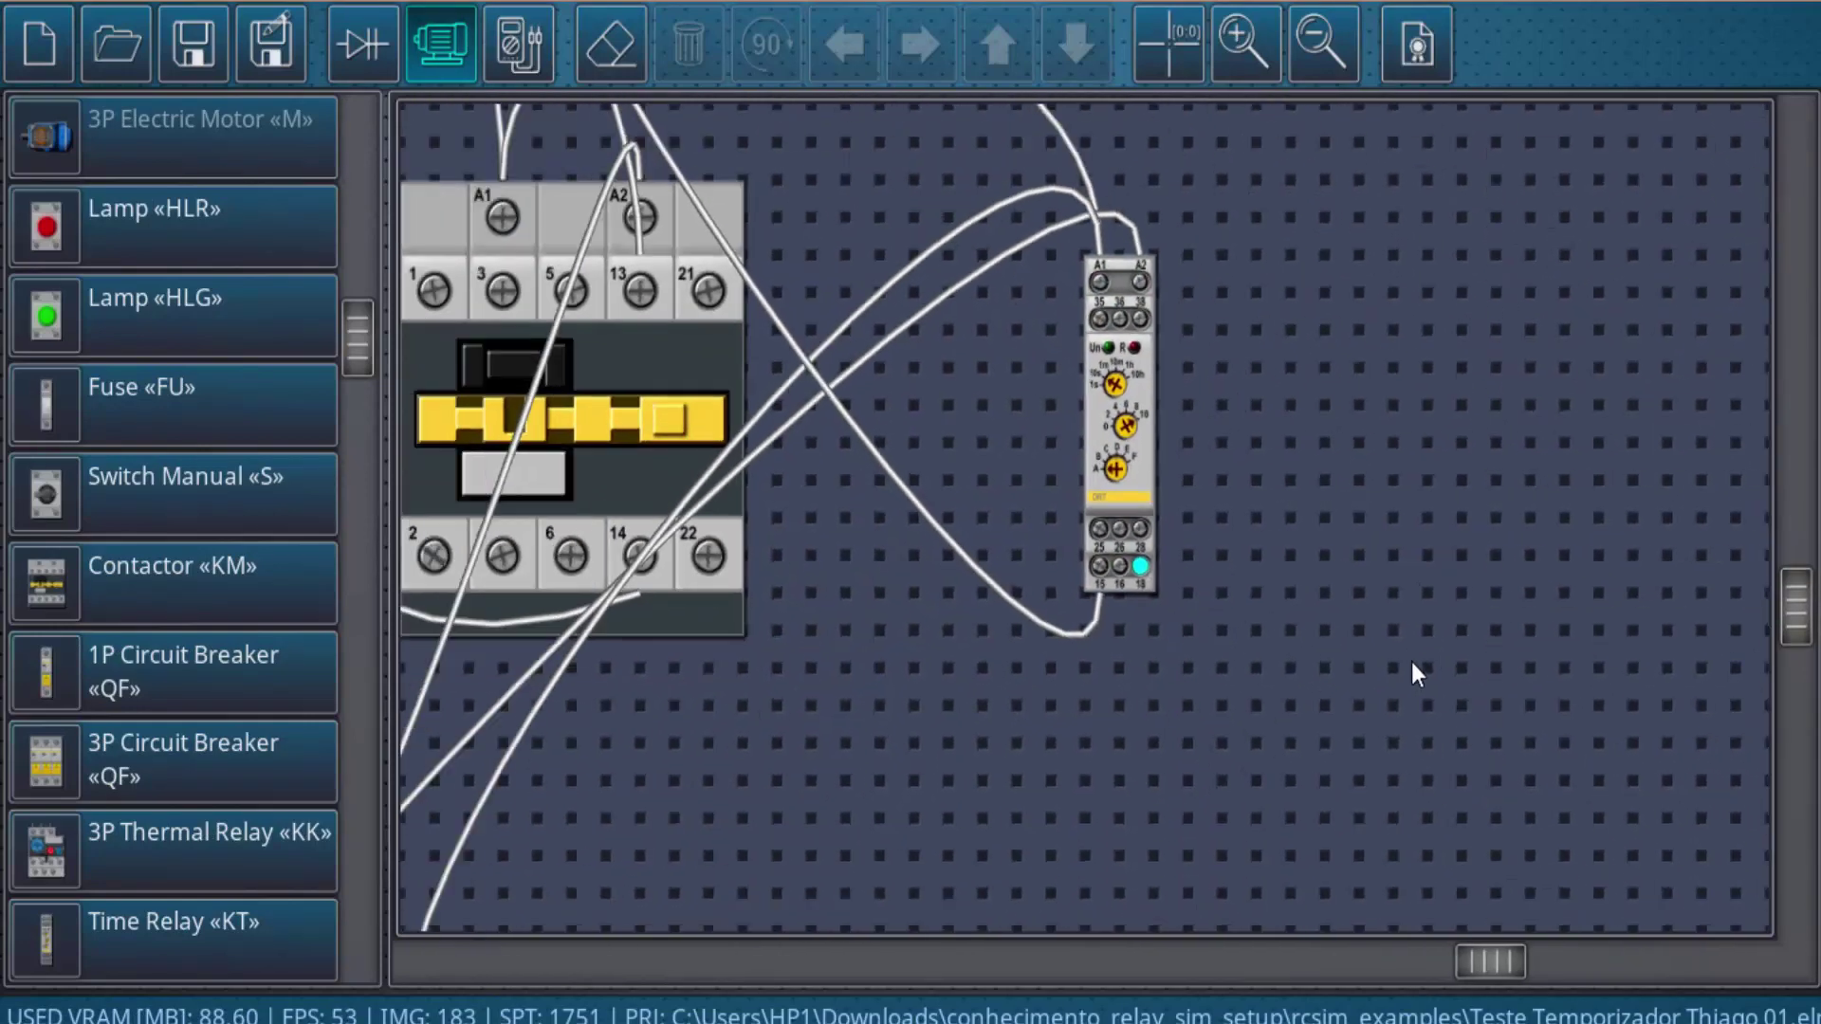
scroll(1395, 679, down, 3)
scroll(1394, 678, down, 1)
scroll(1394, 678, down, 2)
scroll(1427, 686, down, 2)
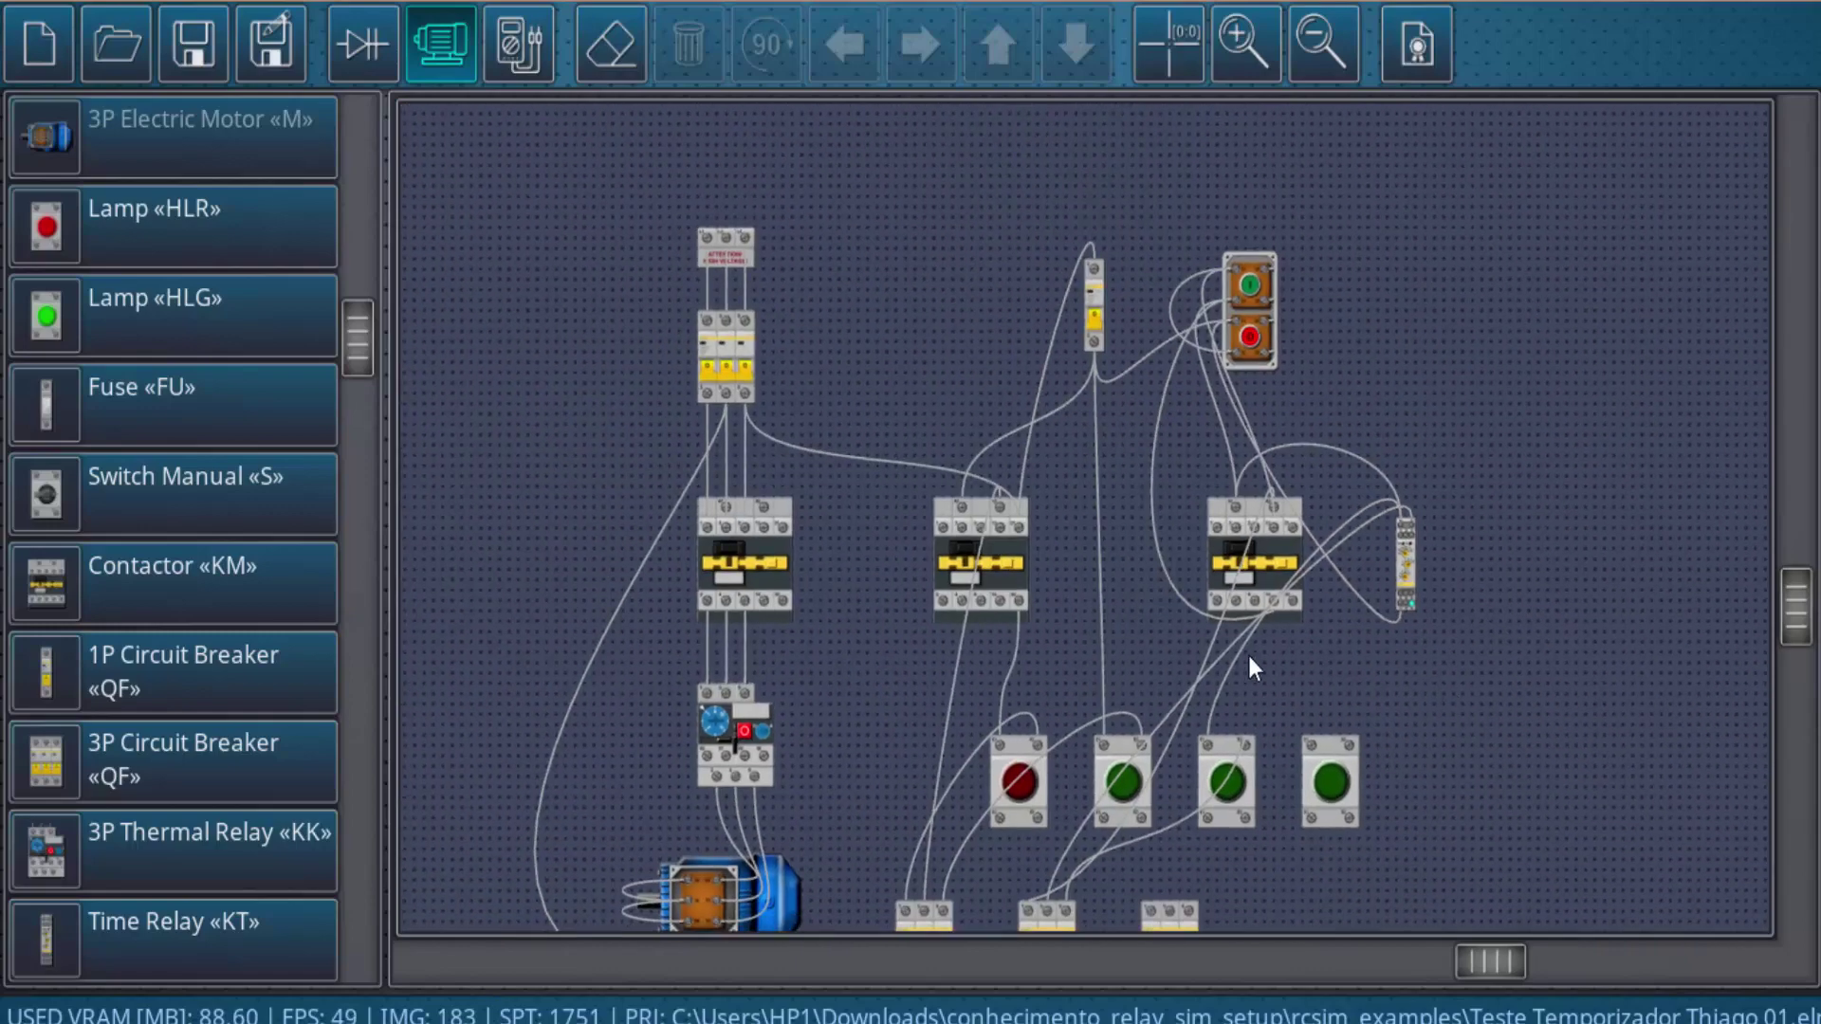
scroll(707, 522, up, 2)
Step: Pan to the left breakers and select the wire from the top breaker to the time relay
middle_drag(540, 438, 875, 504)
scroll(875, 505, up, 3)
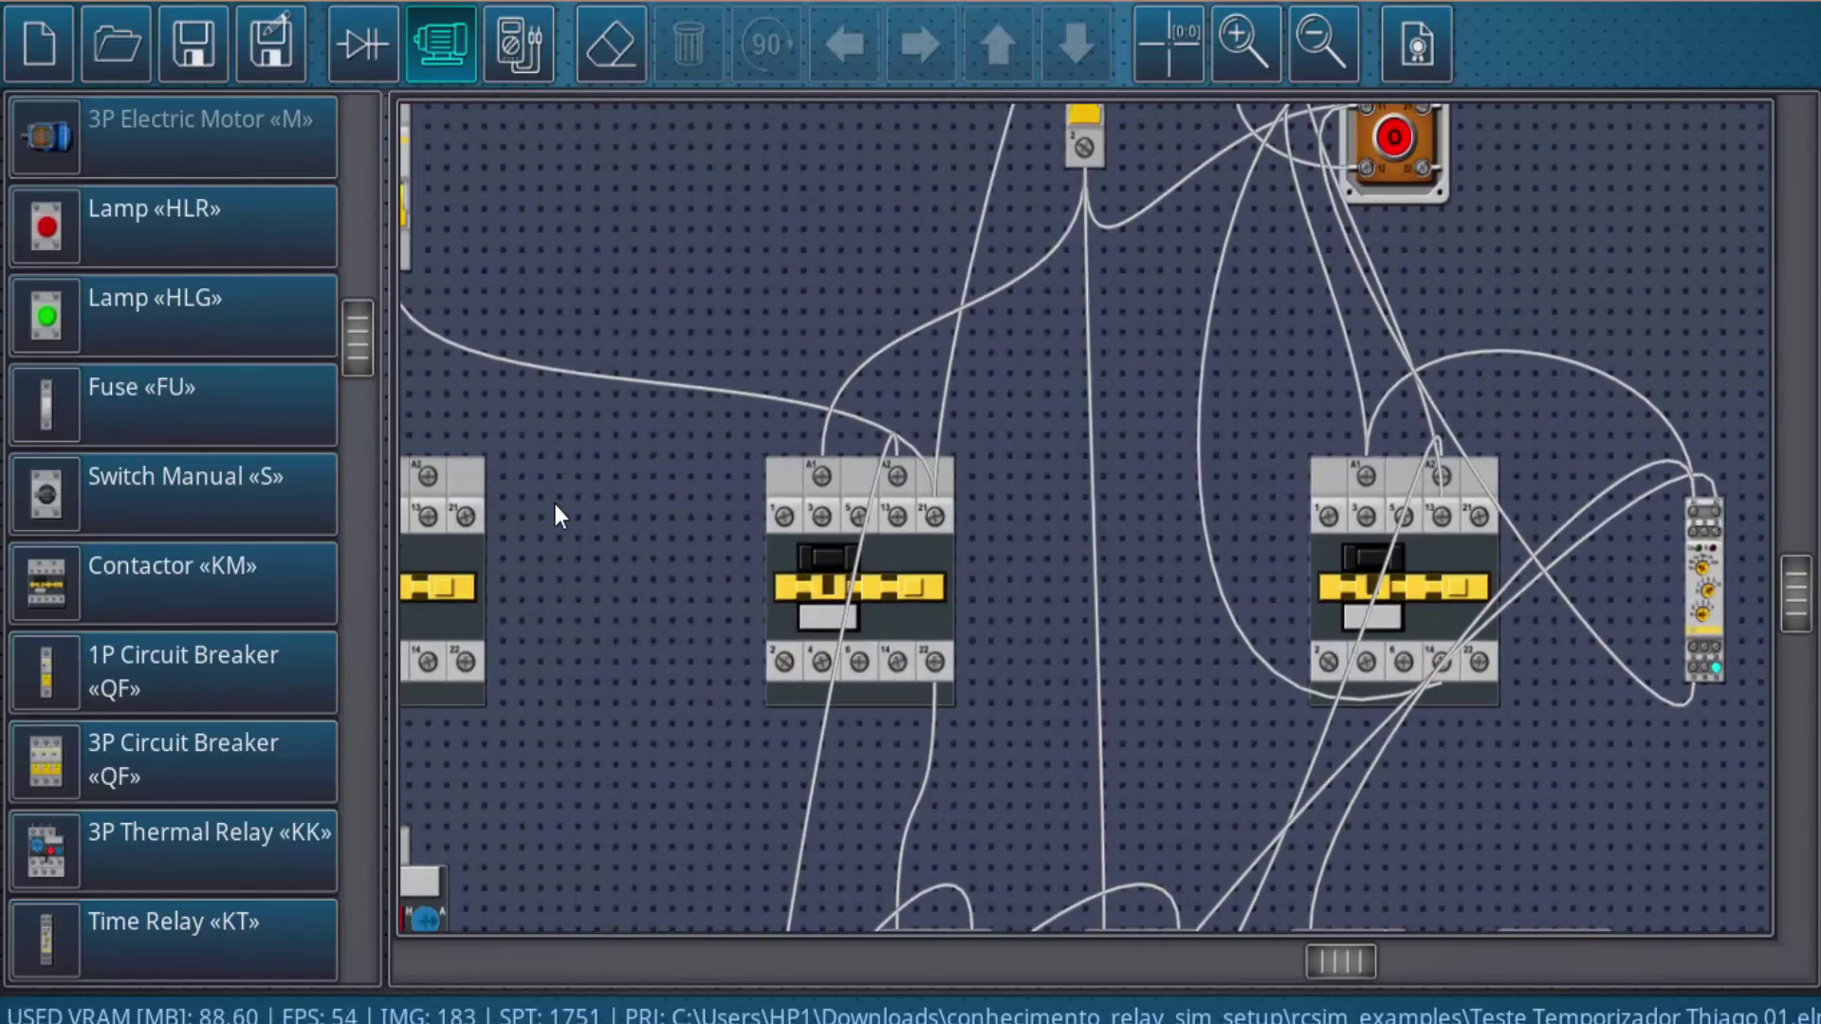
middle_drag(553, 500, 1066, 504)
scroll(730, 449, up, 2)
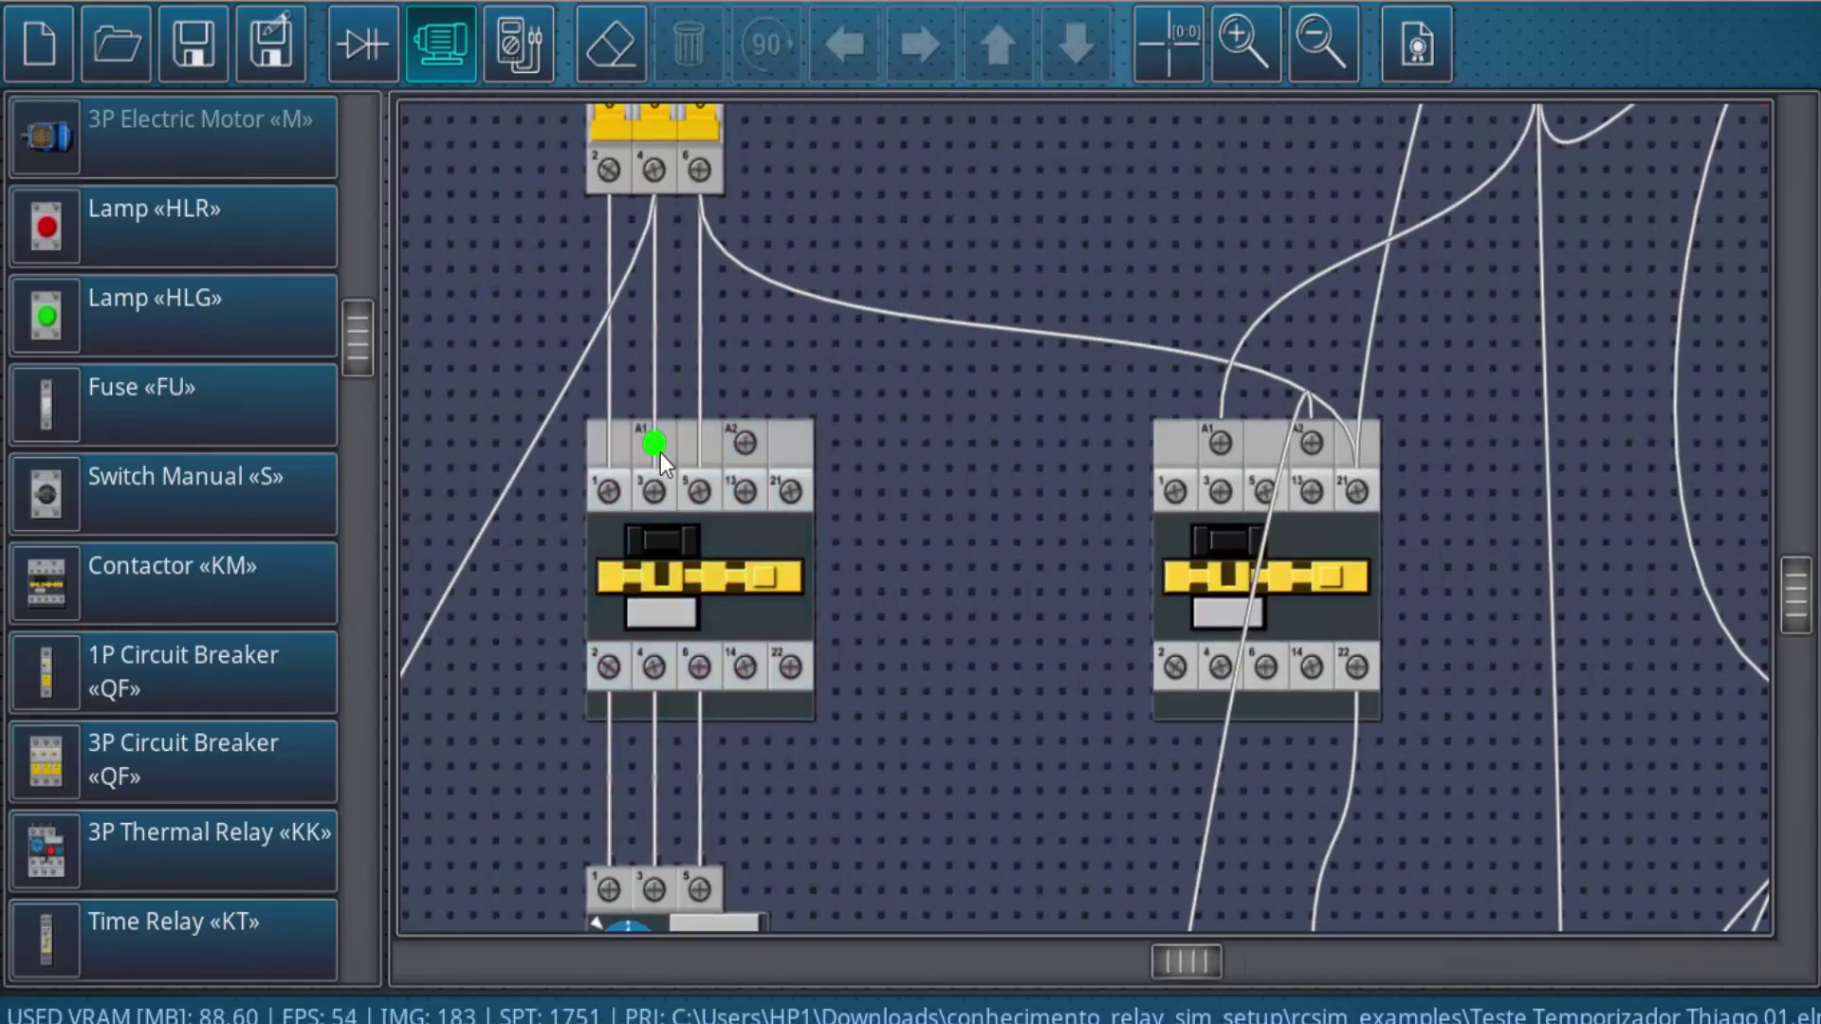
scroll(1180, 469, down, 2)
scroll(1484, 701, down, 2)
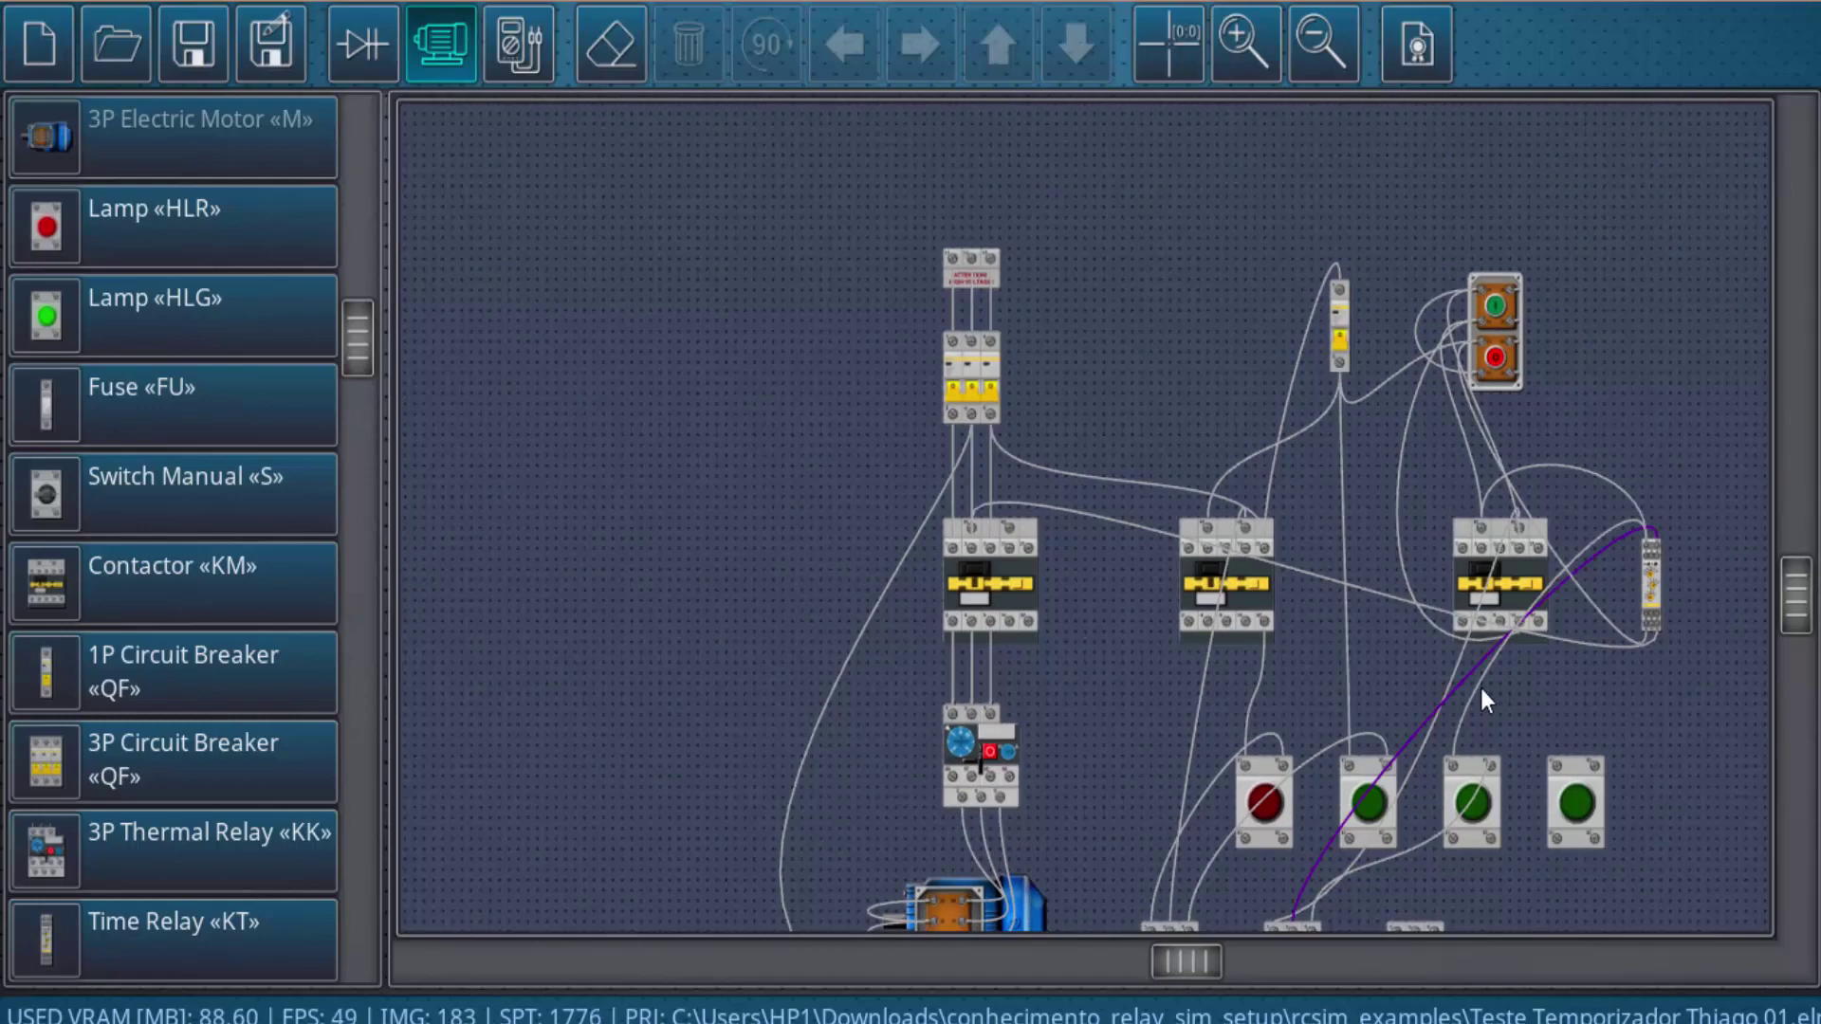
click(1372, 603)
click(1655, 724)
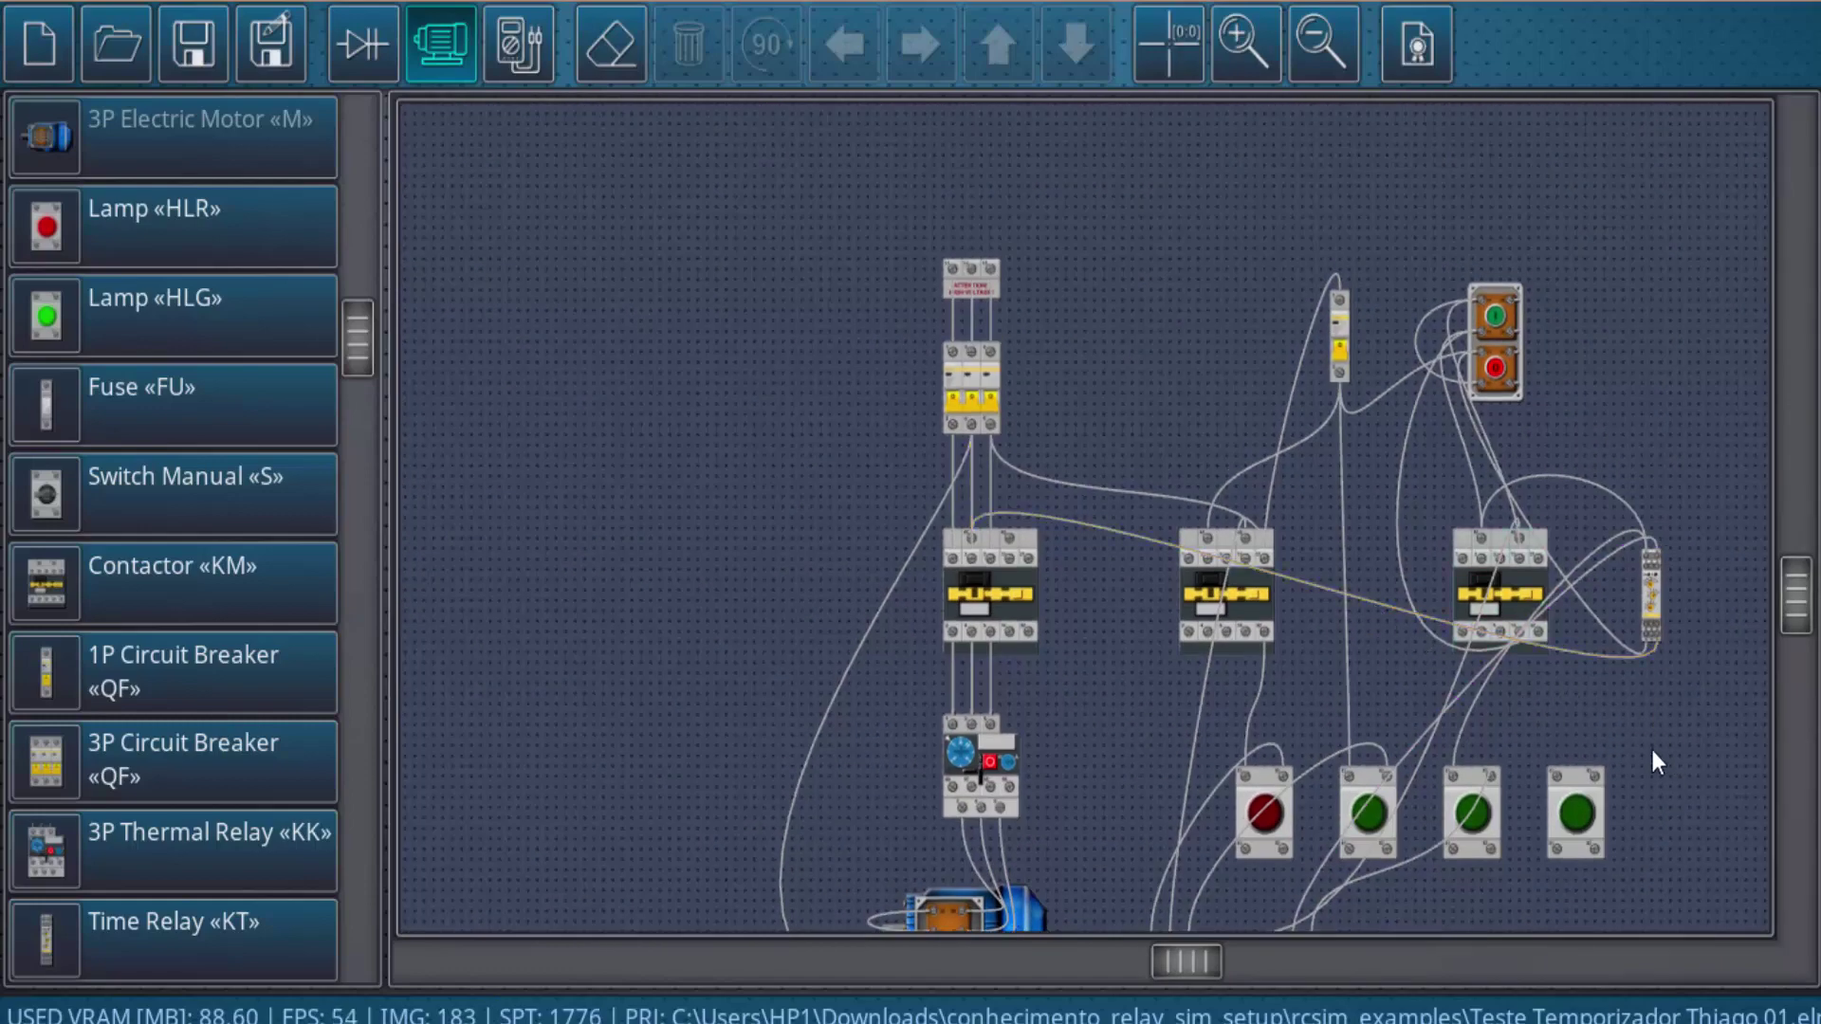
click(1575, 654)
Step: Reattach the loose wire end to the time relay terminal
drag(1656, 725, 1668, 736)
scroll(1518, 673, up, 3)
scroll(1167, 617, up, 1)
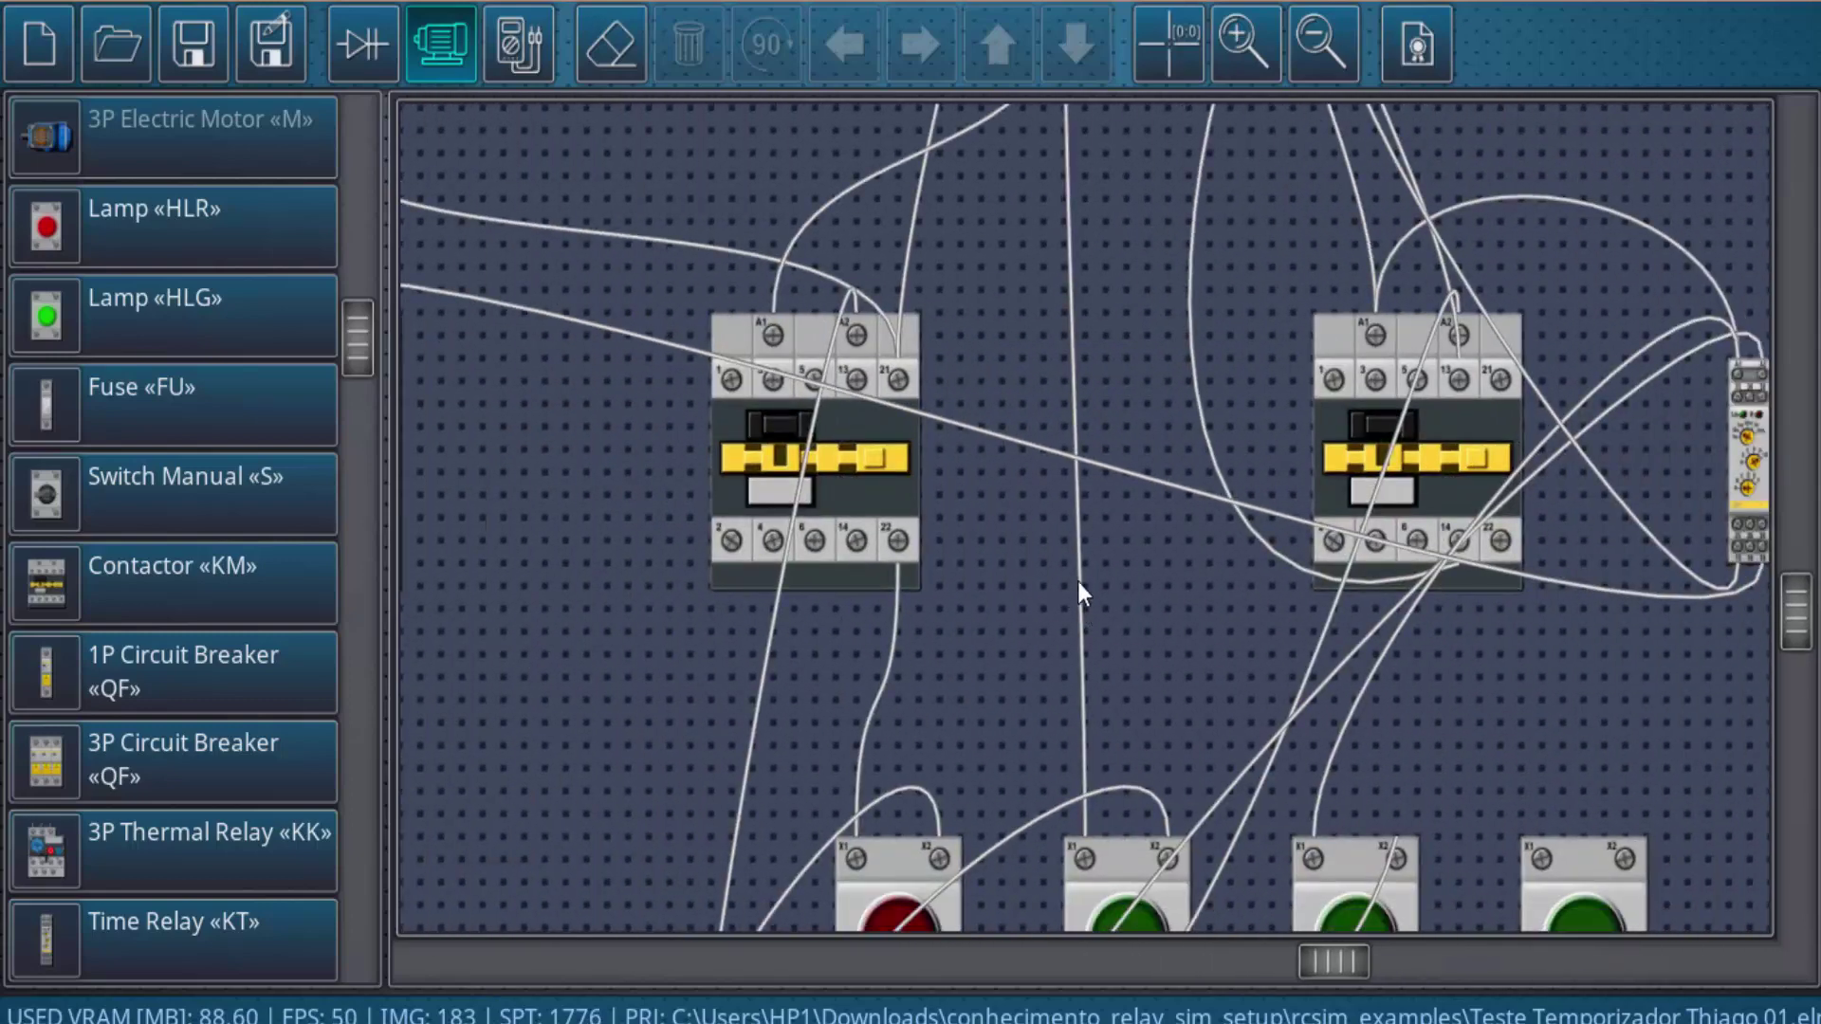
scroll(1128, 554, down, 1)
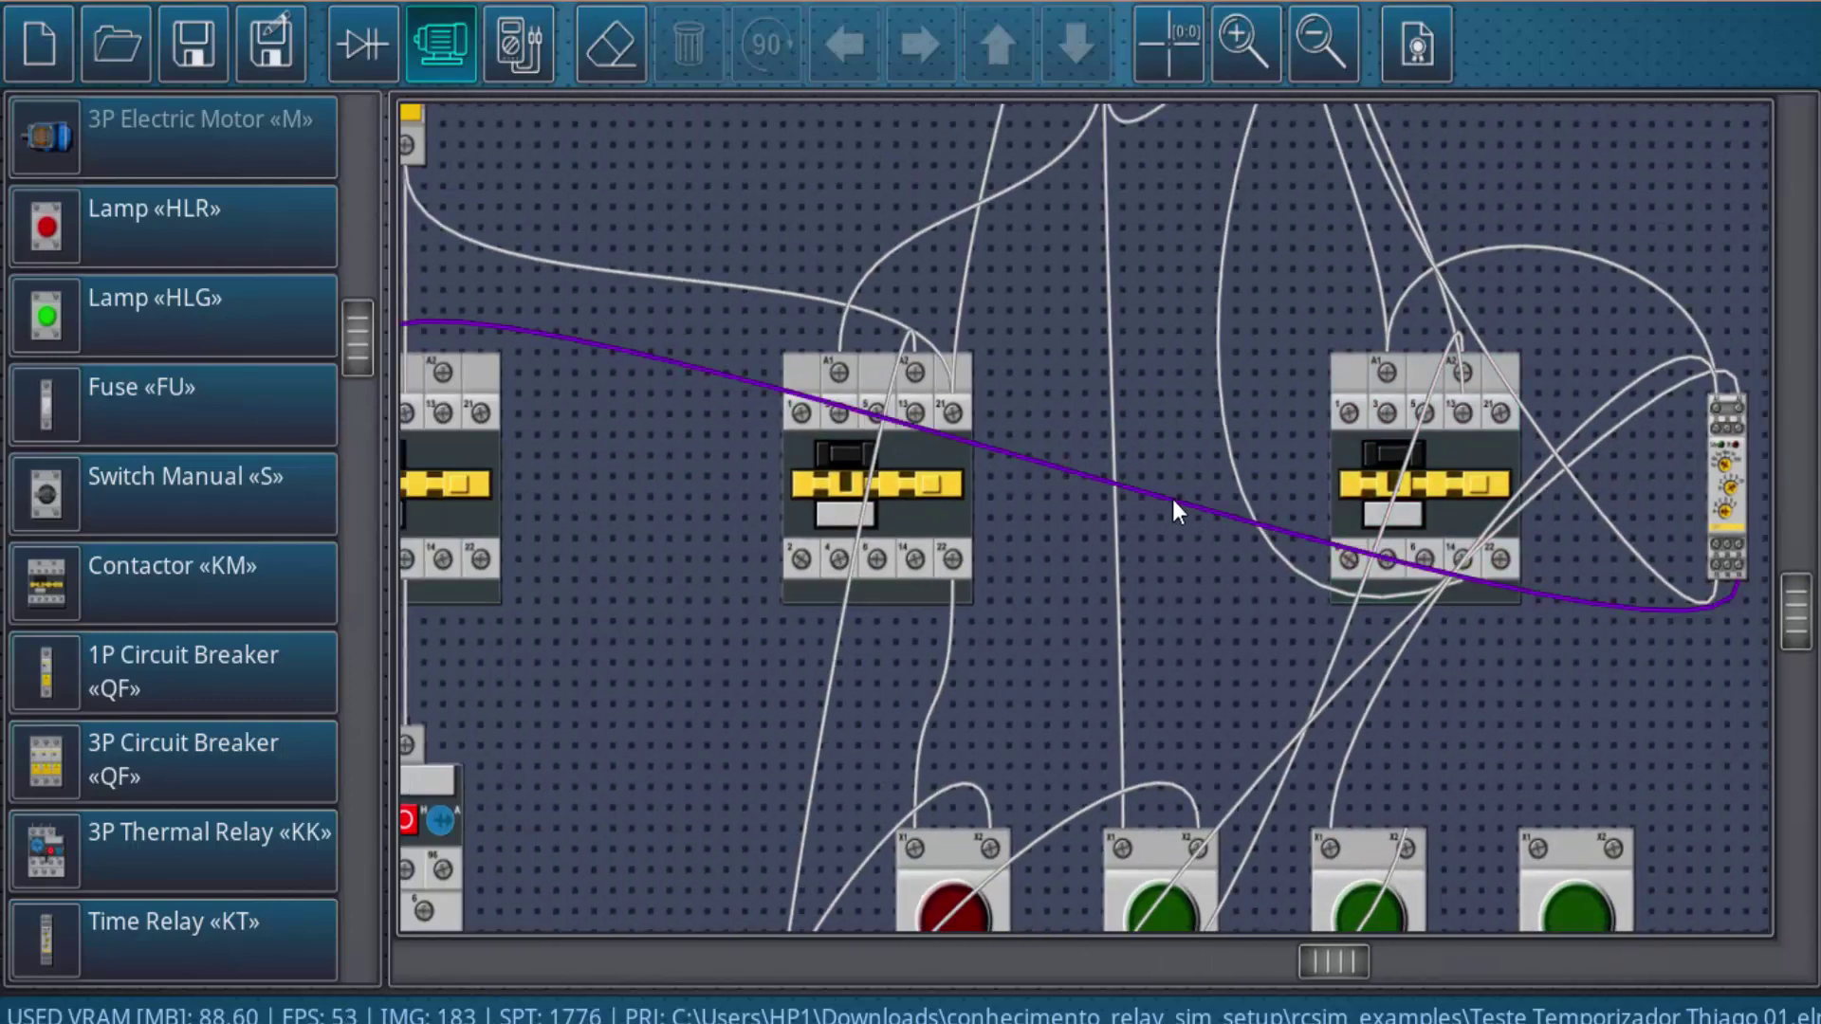
Step: Route the time relay's wire across the board and drop it on its terminal
click(1173, 499)
drag(1741, 743, 1129, 756)
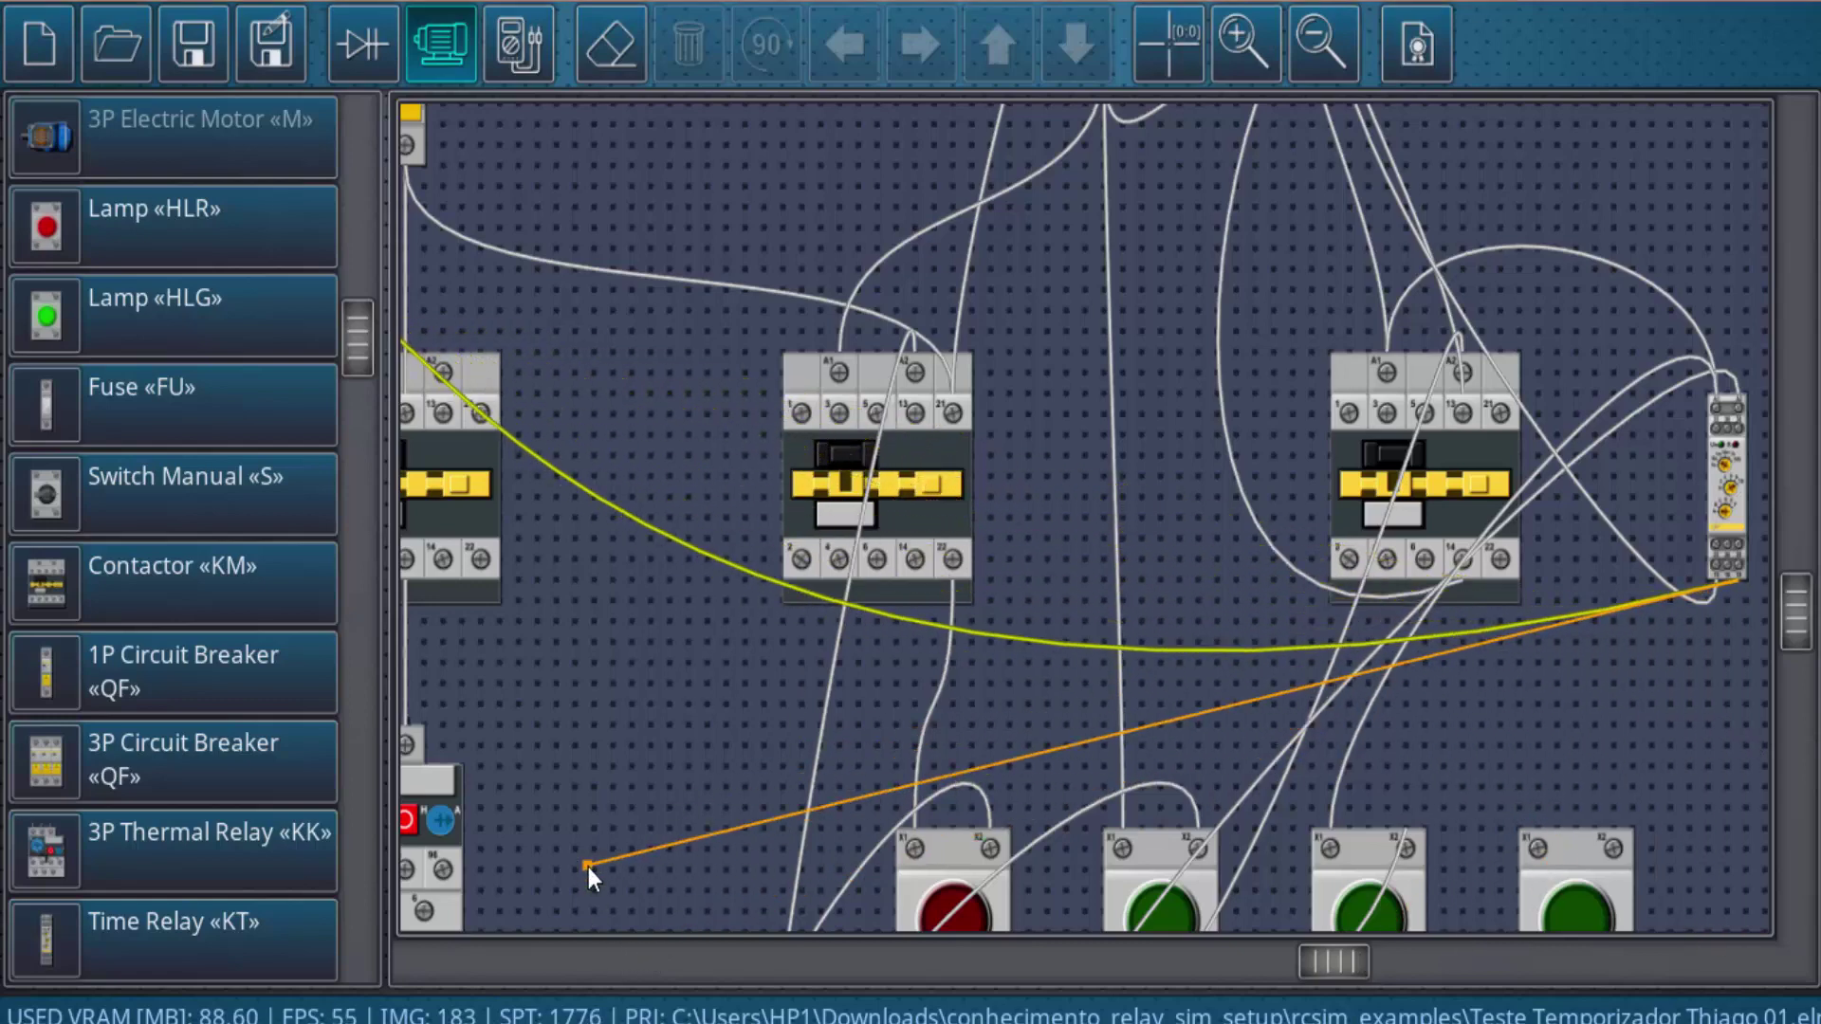
drag(1127, 756, 653, 847)
scroll(1100, 544, down, 3)
click(1638, 707)
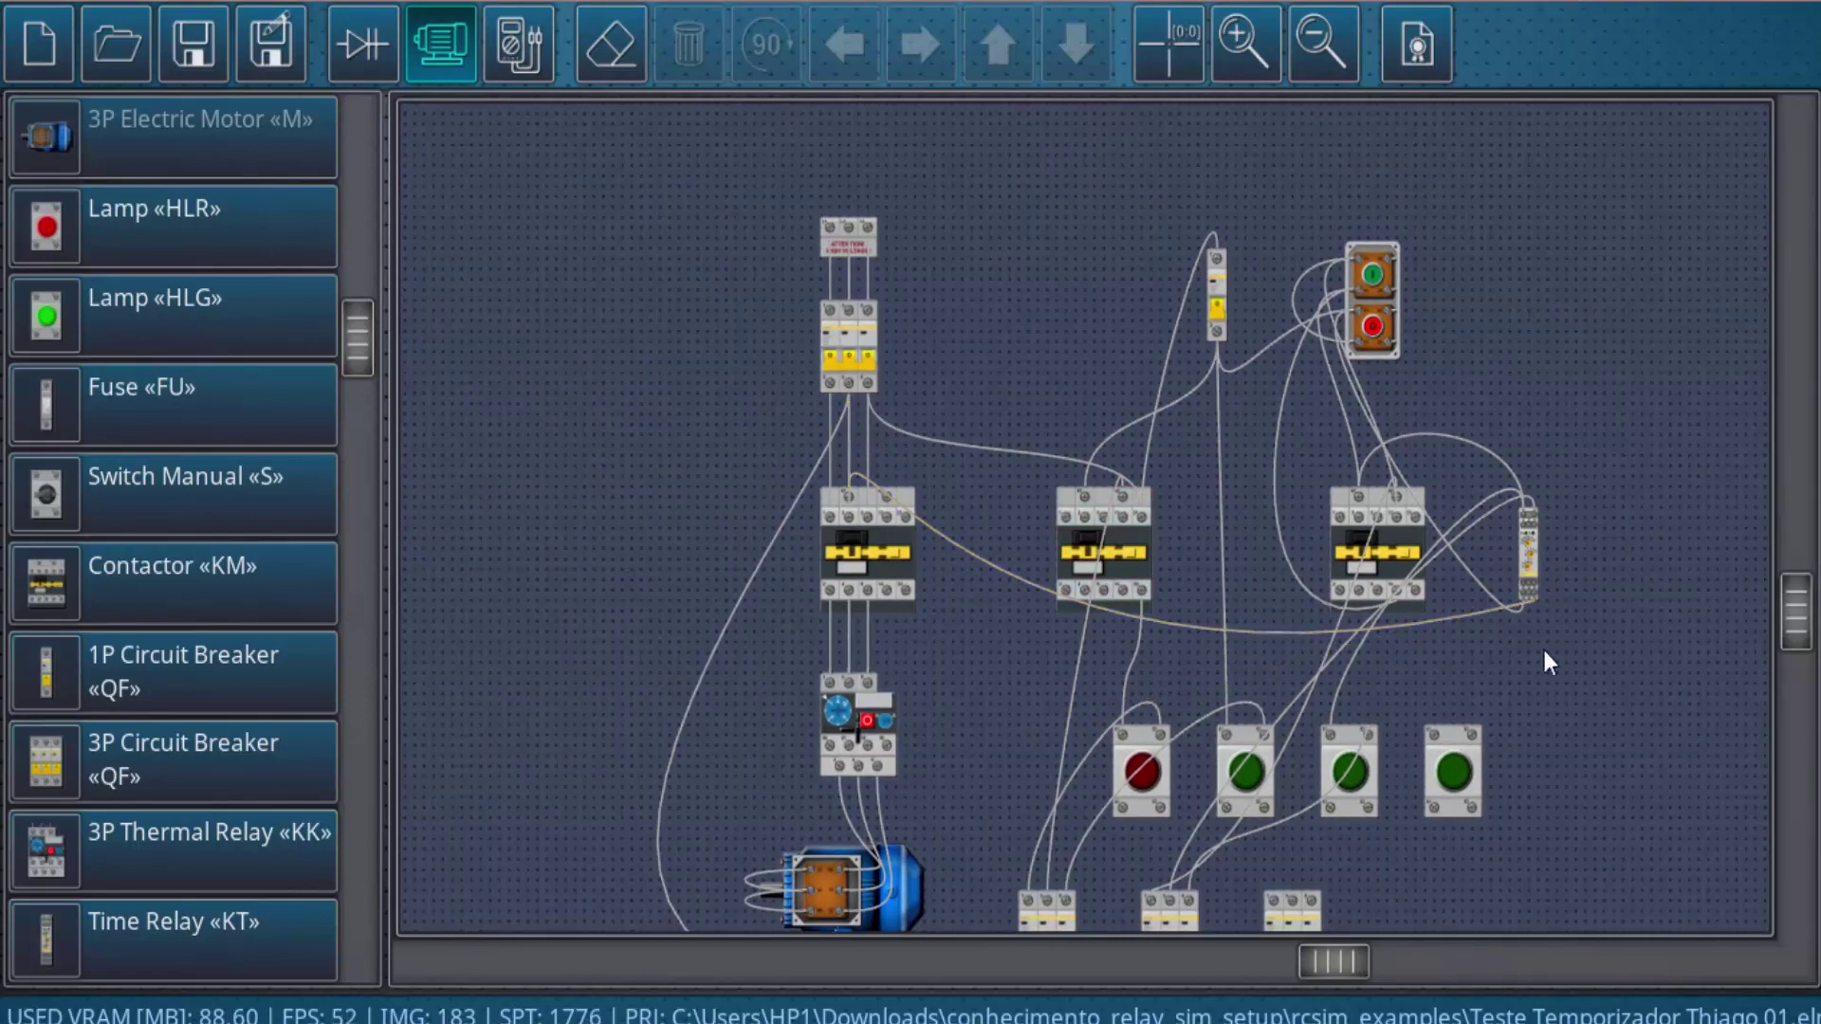
Step: Review the contactors and time relay wiring, then return to the schematic
scroll(1542, 645, up, 1)
scroll(1649, 616, up, 1)
drag(1682, 637, 1410, 601)
scroll(1412, 604, up, 1)
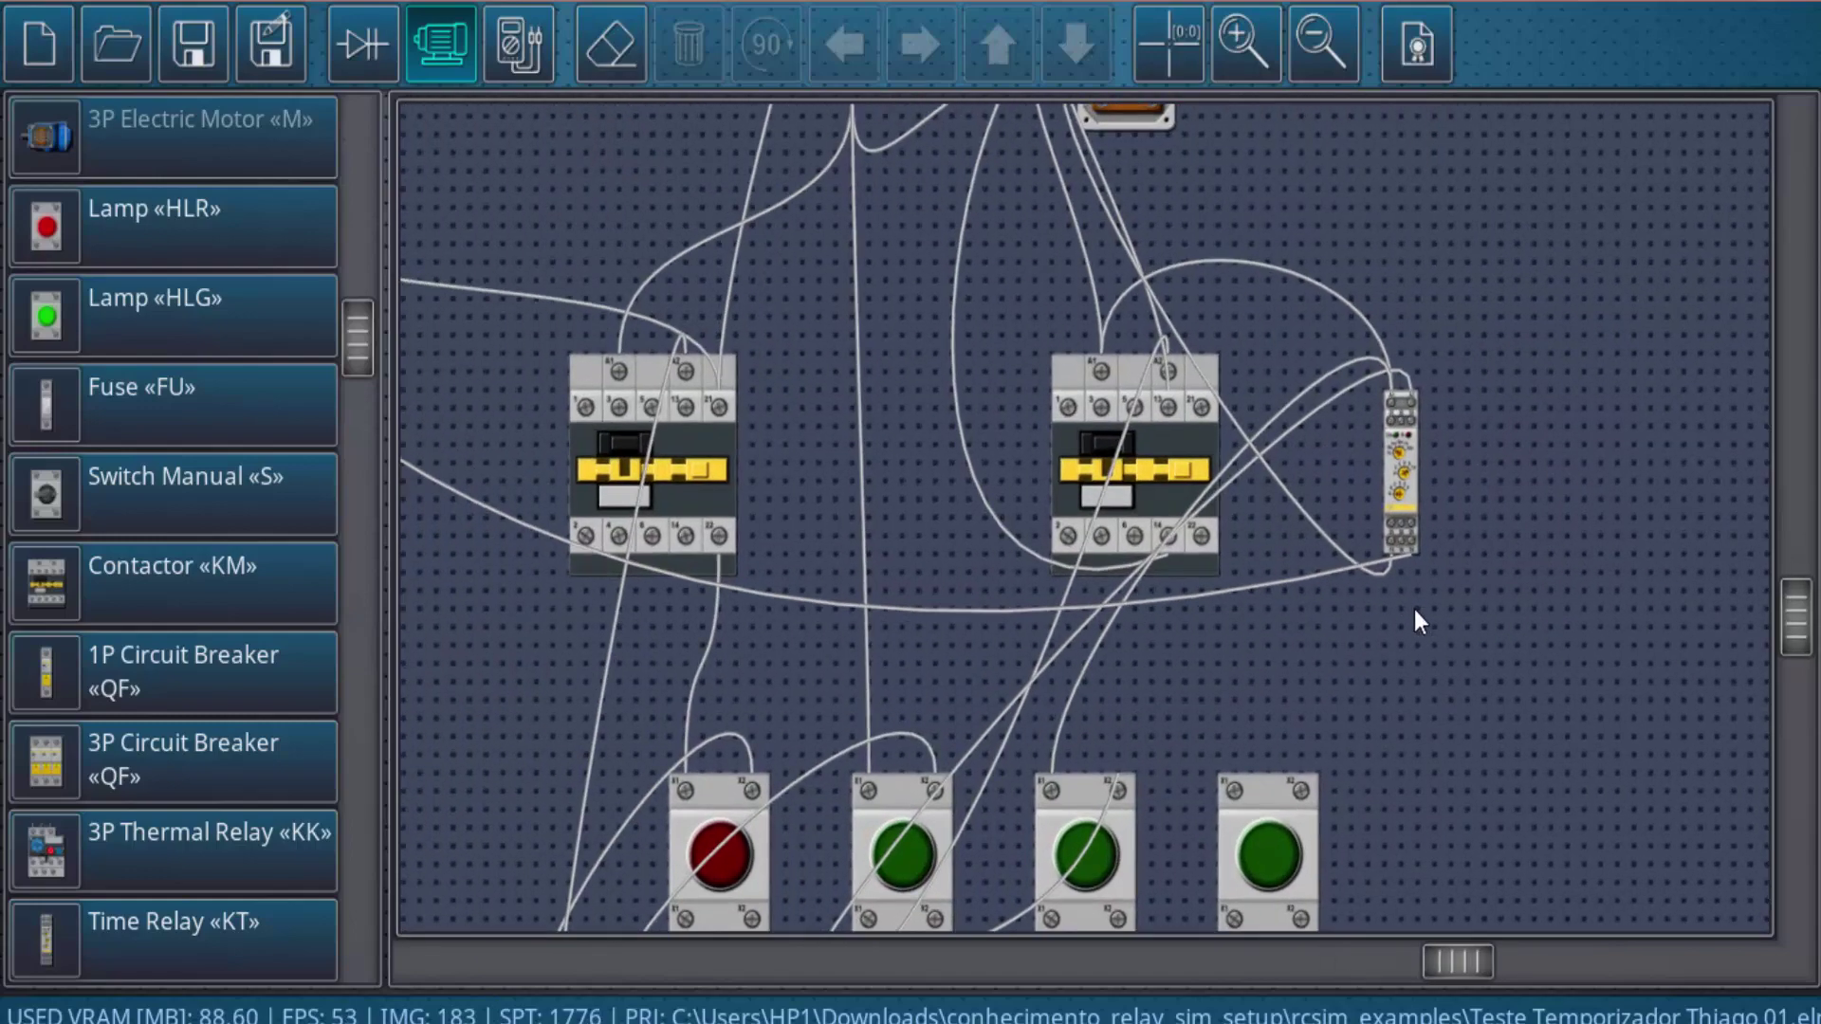
scroll(1479, 690, down, 1)
scroll(1057, 522, down, 1)
scroll(1370, 528, up, 1)
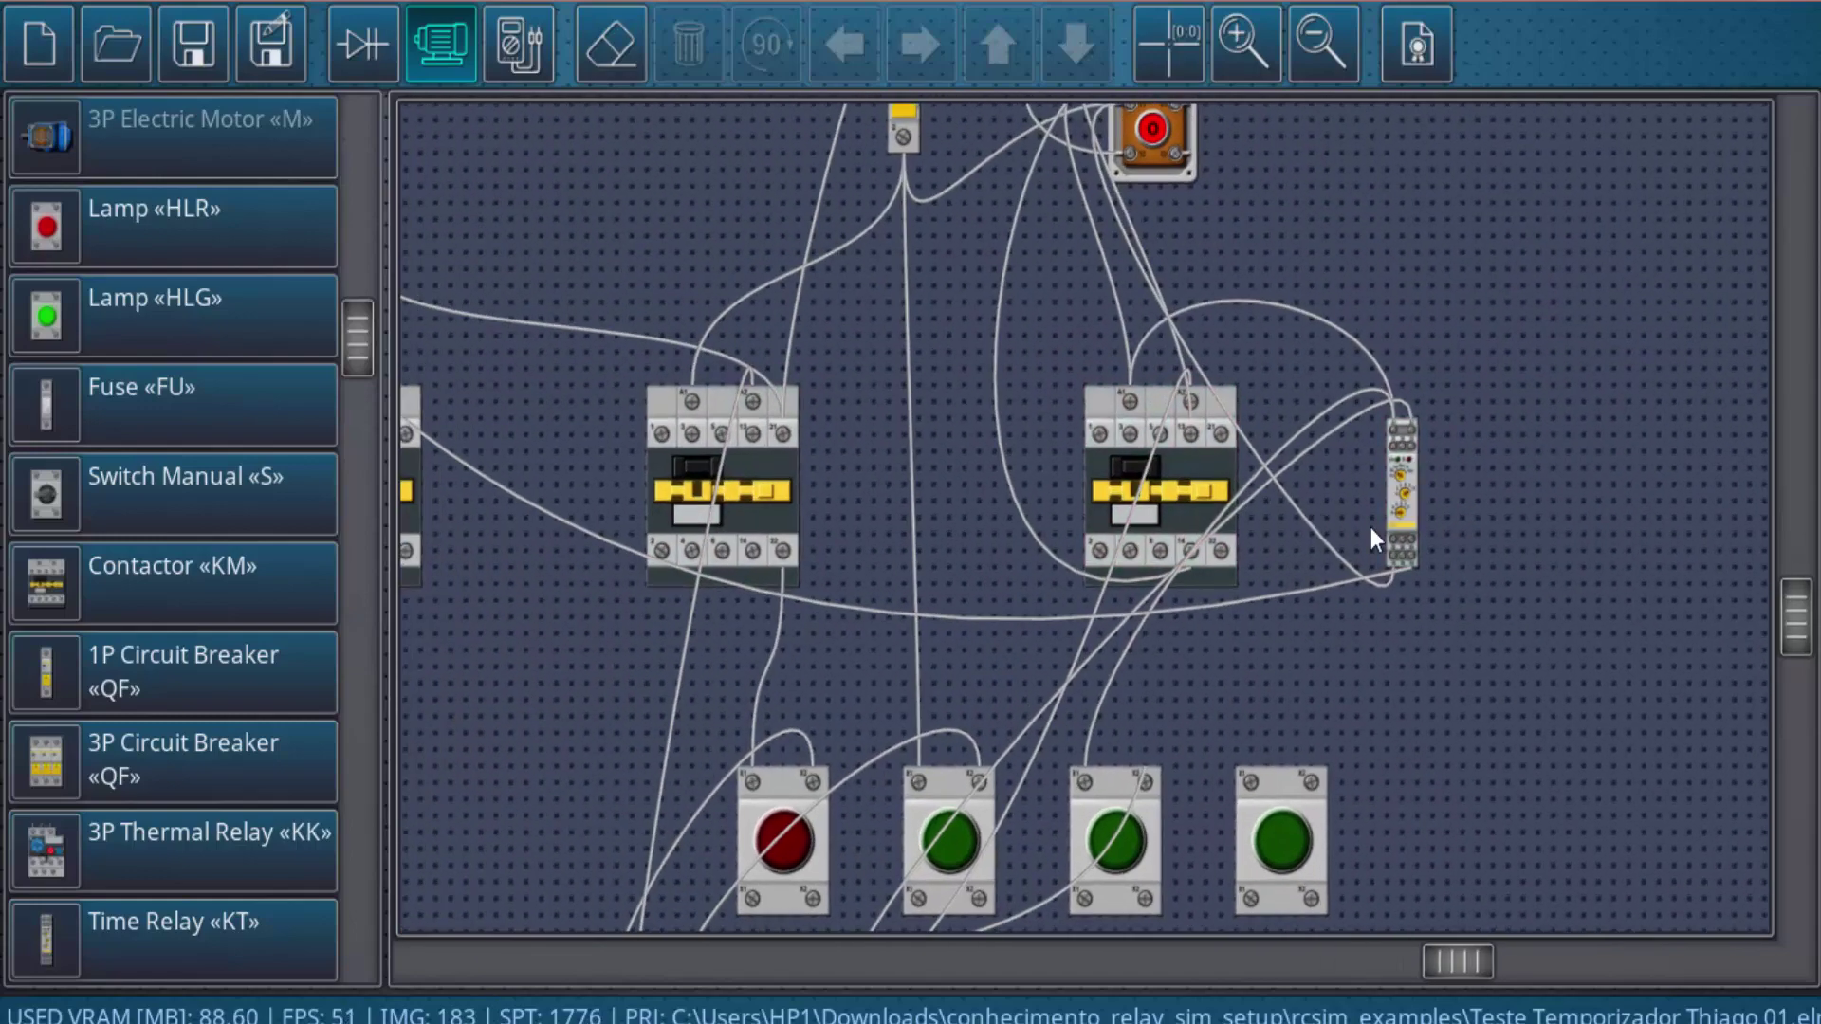
scroll(1369, 546, up, 2)
scroll(1363, 517, up, 1)
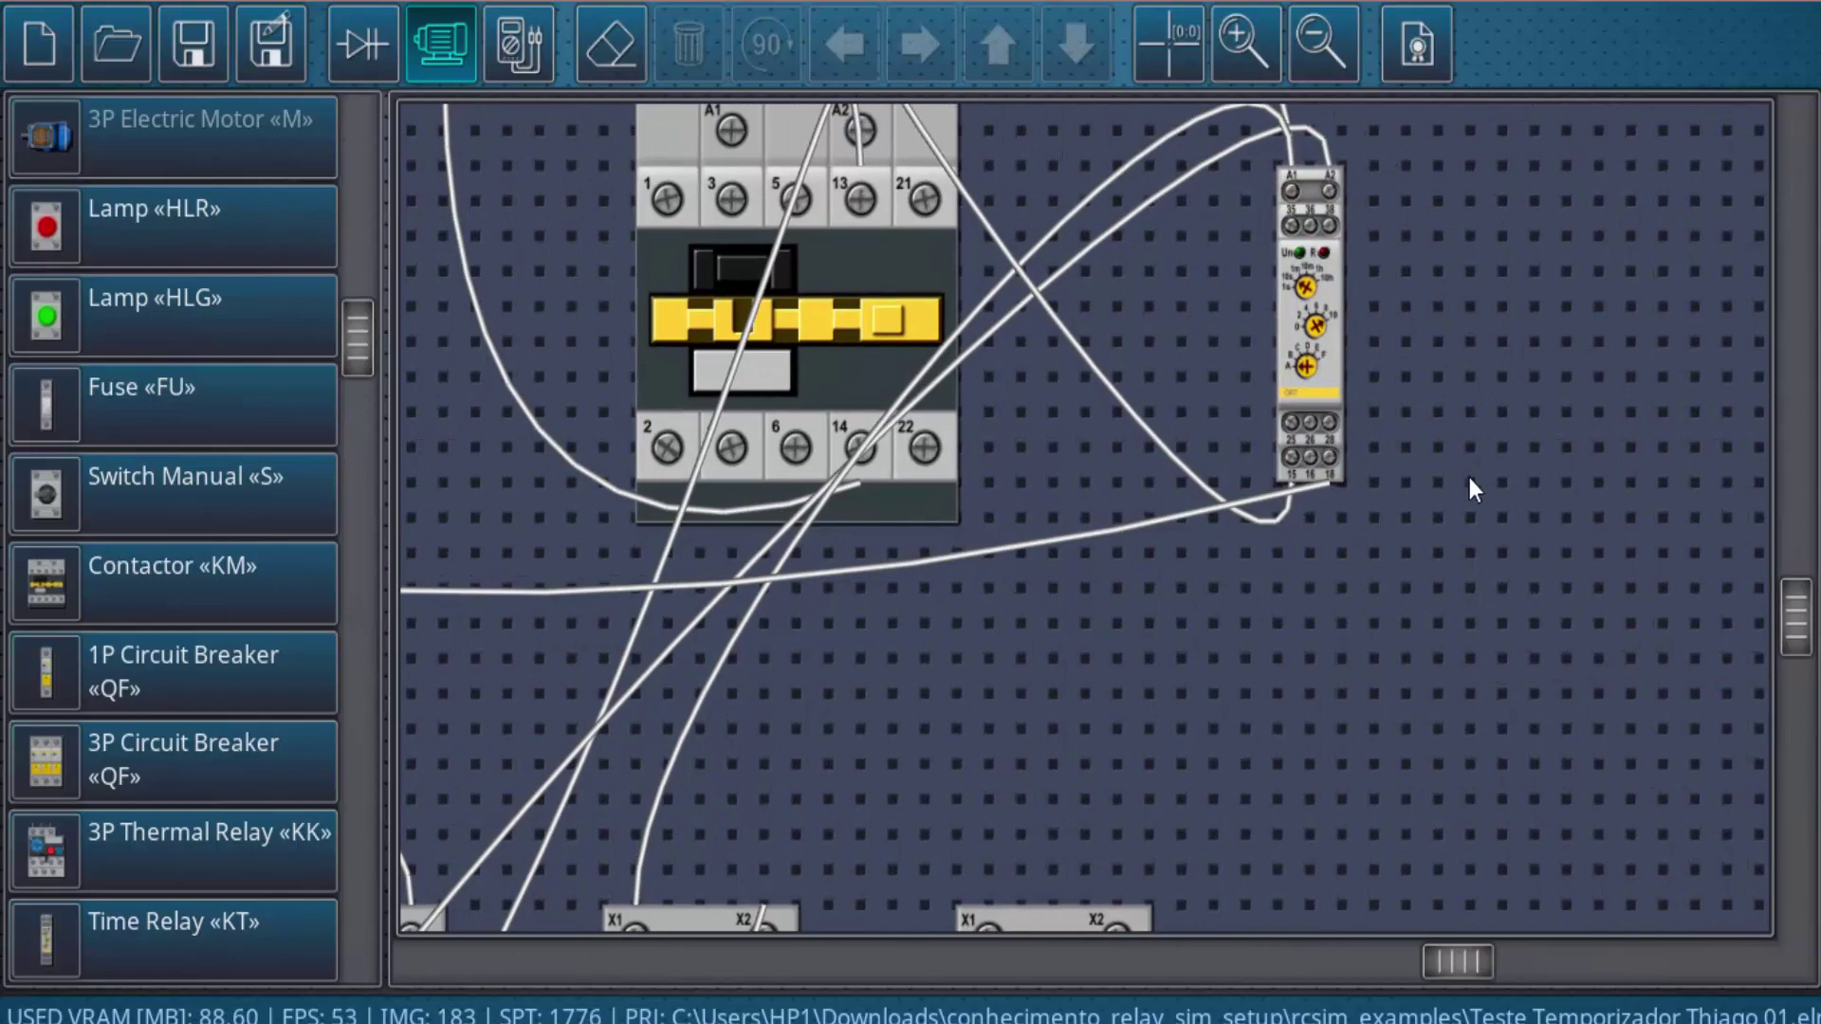
scroll(1470, 484, down, 1)
scroll(1479, 484, down, 1)
scroll(1528, 599, down, 1)
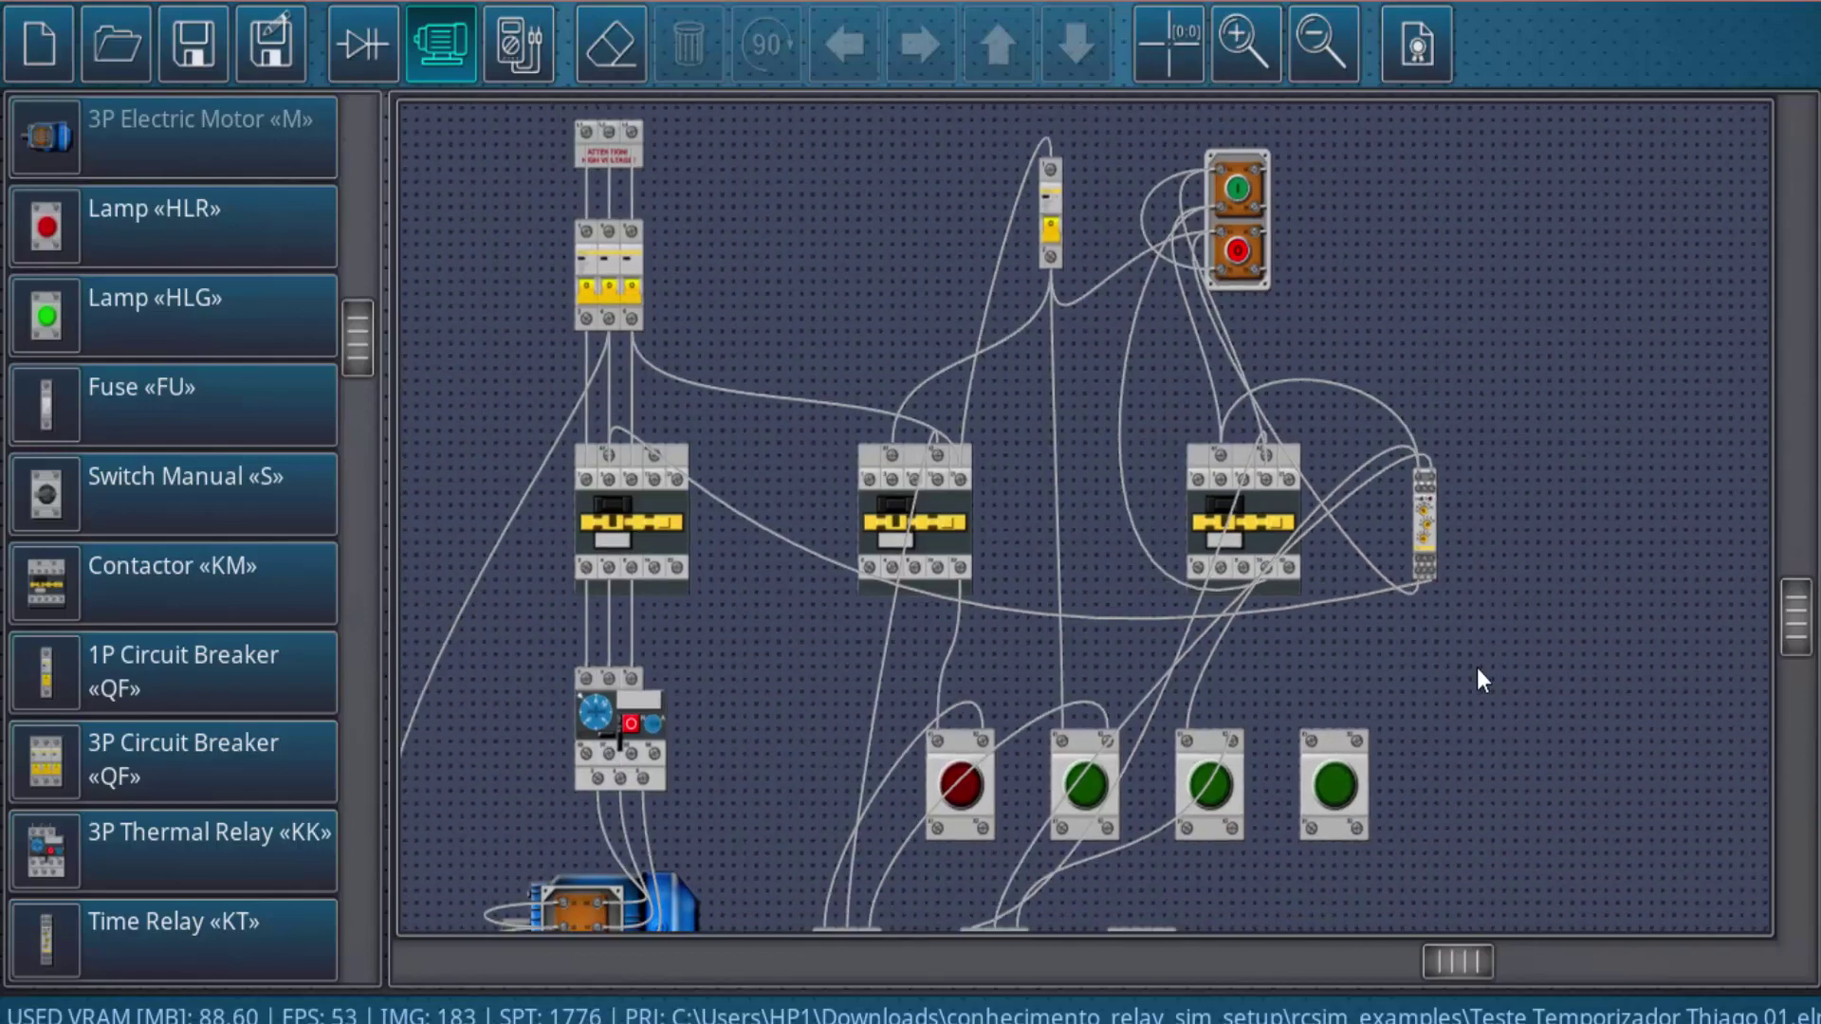
click(386, 45)
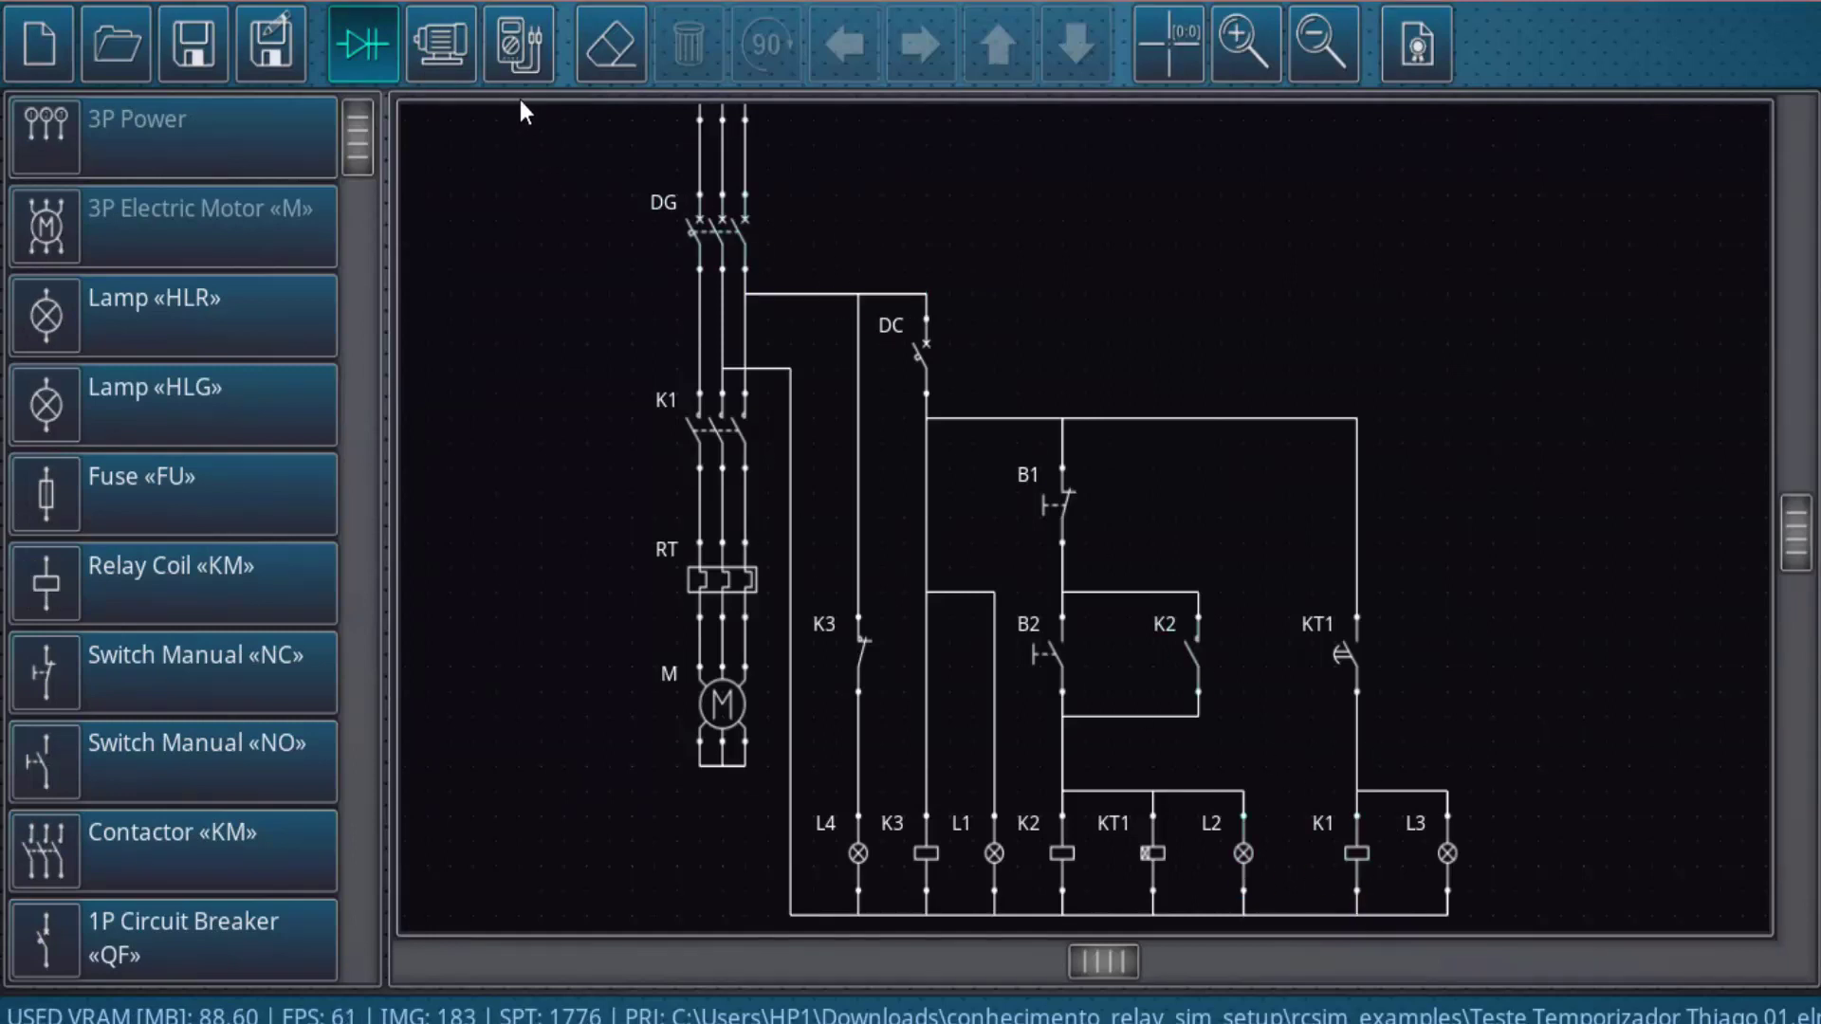
Step: Scroll over the physical panel wiring, then recheck the schematic
click(442, 44)
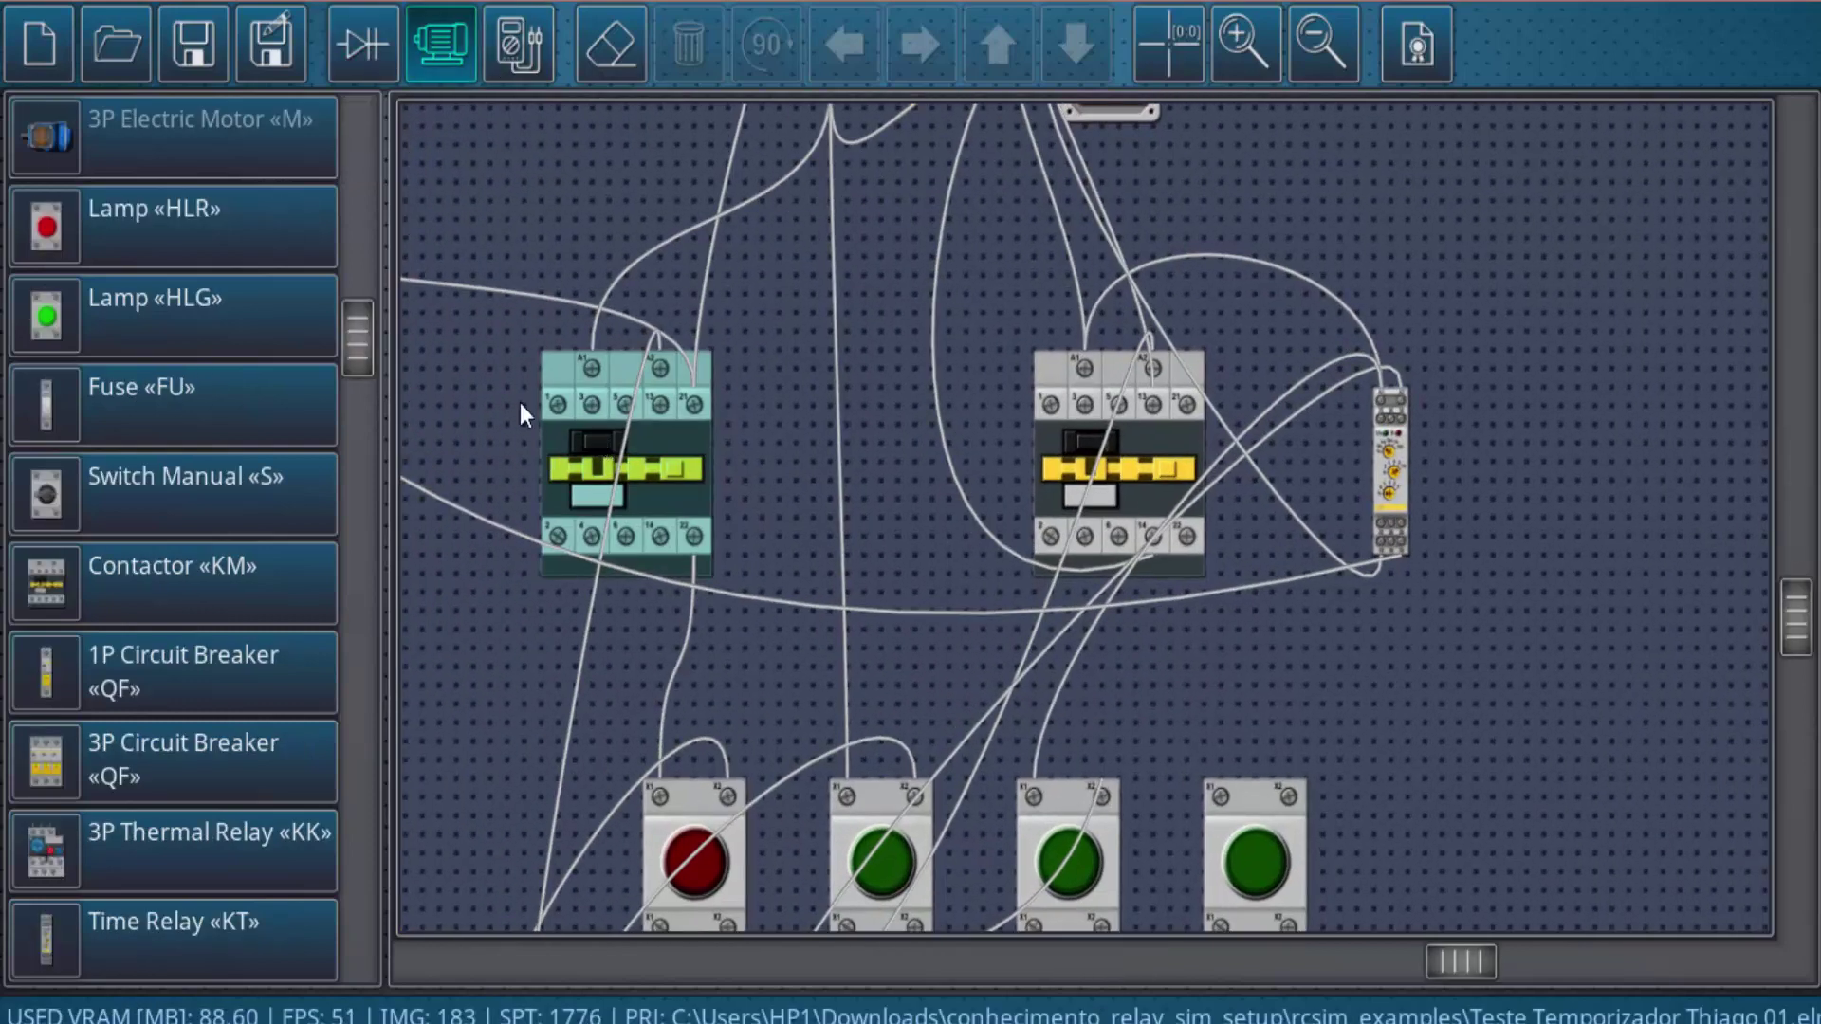
scroll(626, 323, left, 5)
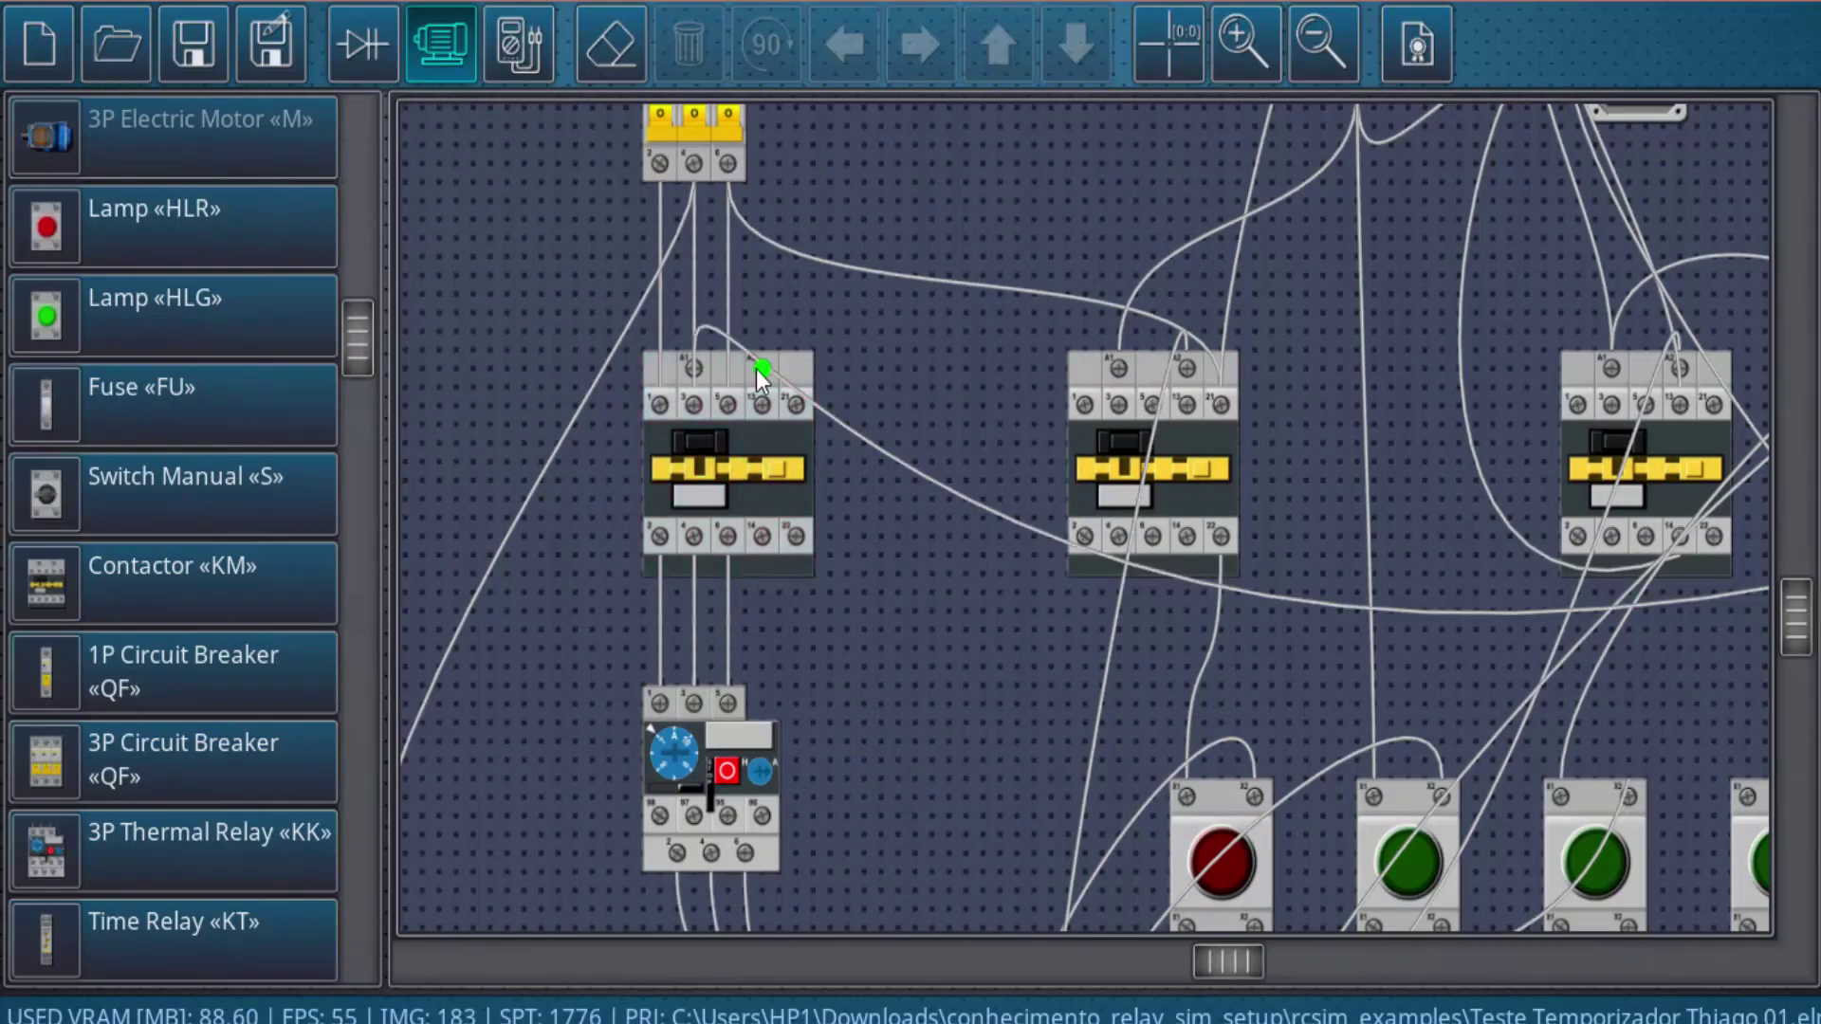
ctrl+scroll(925, 247, down, 2)
ctrl+scroll(1420, 724, down, 2)
scroll(1382, 812, down, 2)
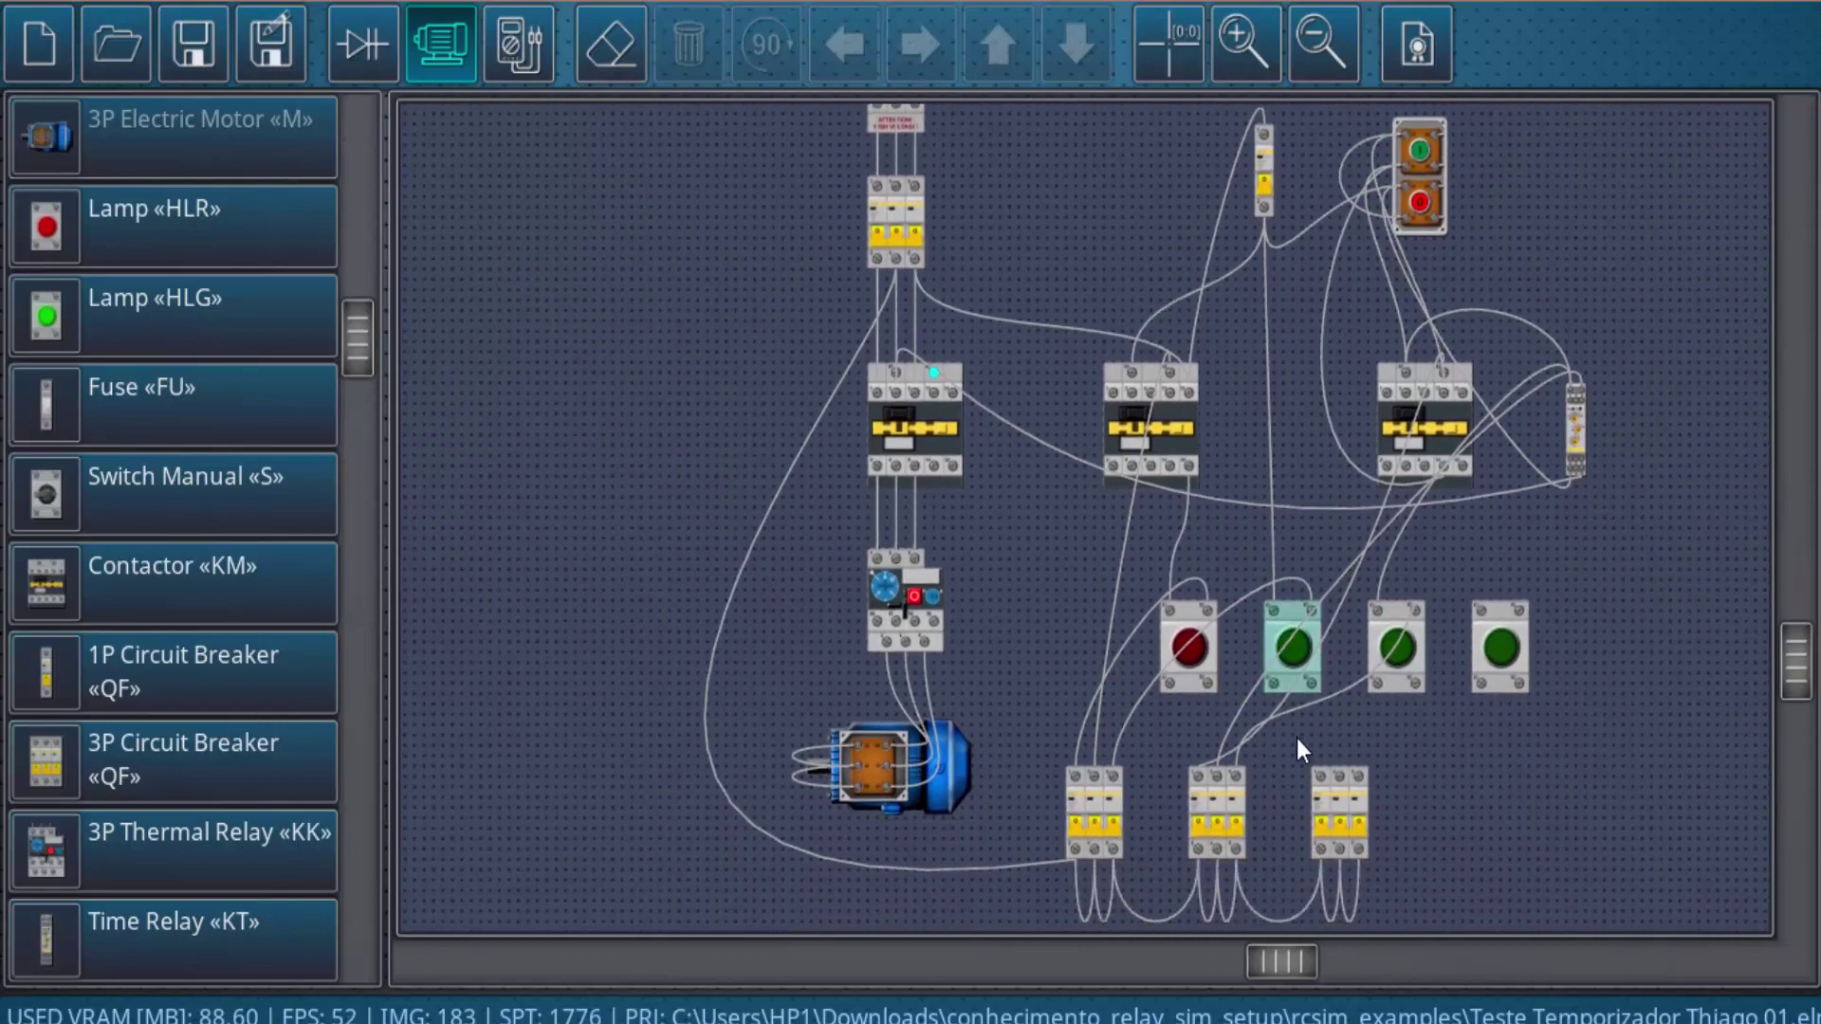
ctrl+scroll(1297, 738, up, 2)
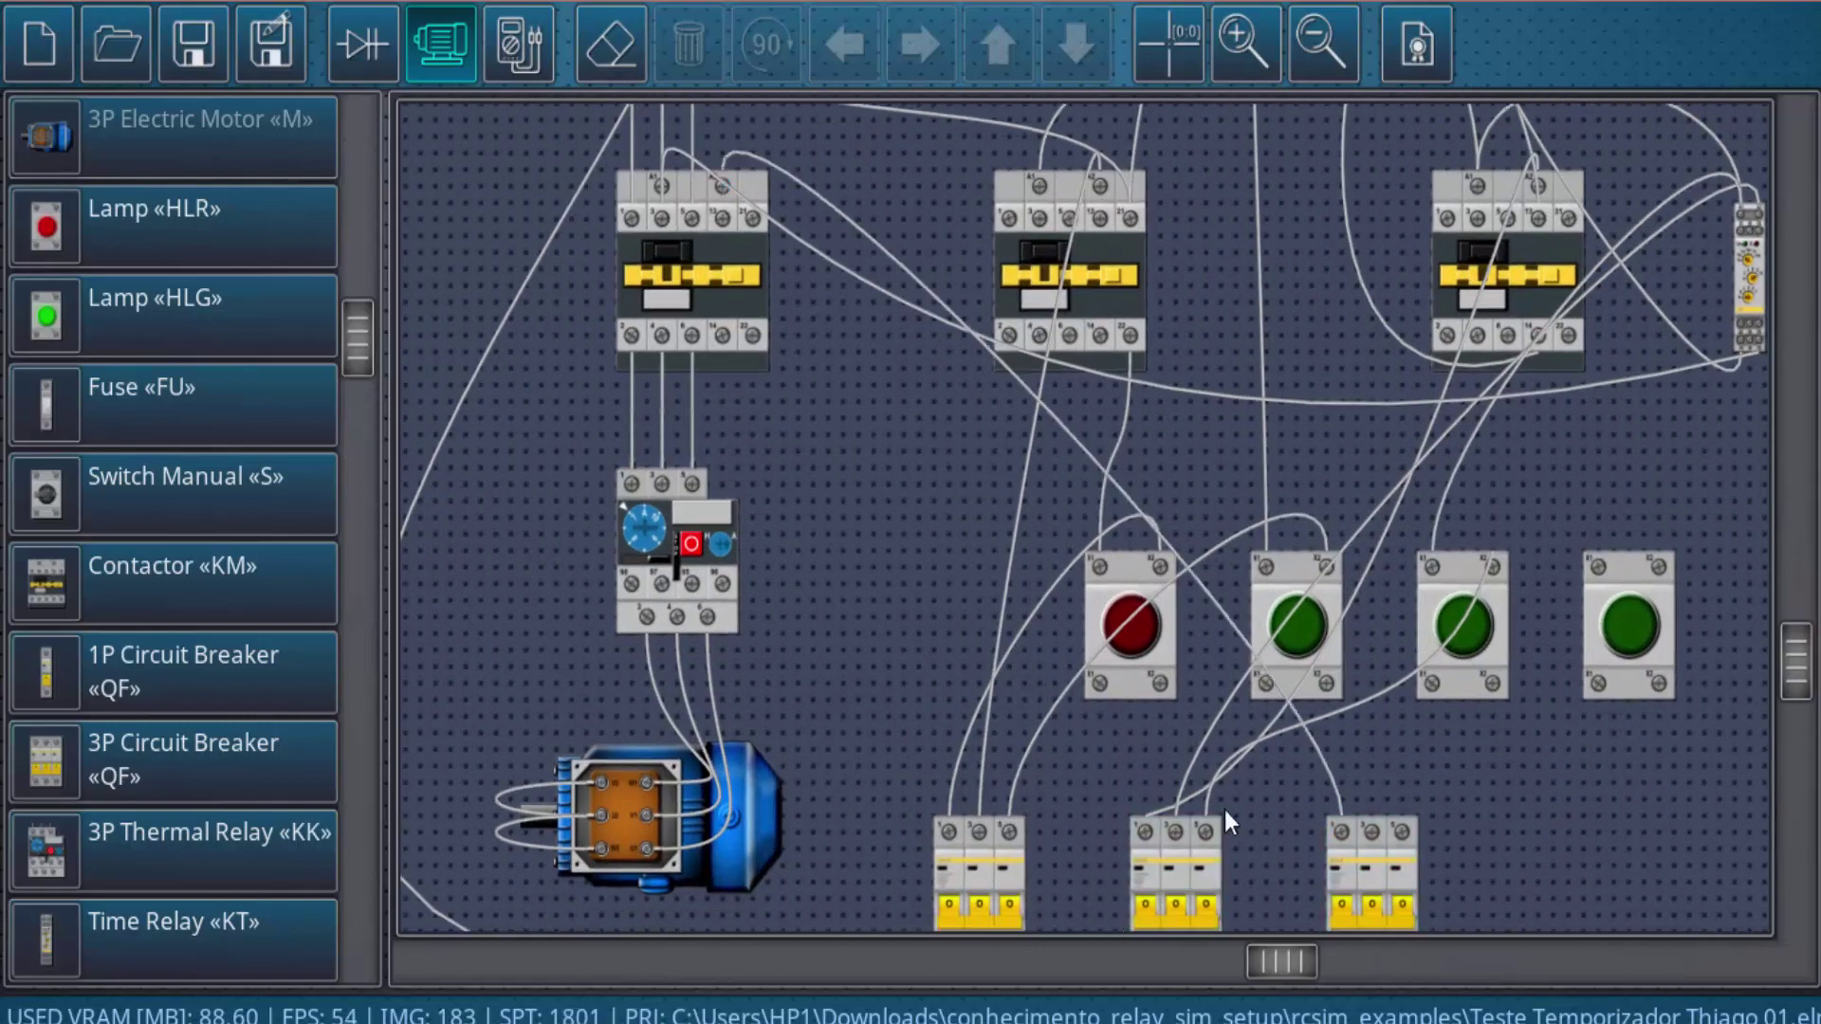
ctrl+scroll(1287, 684, down, 2)
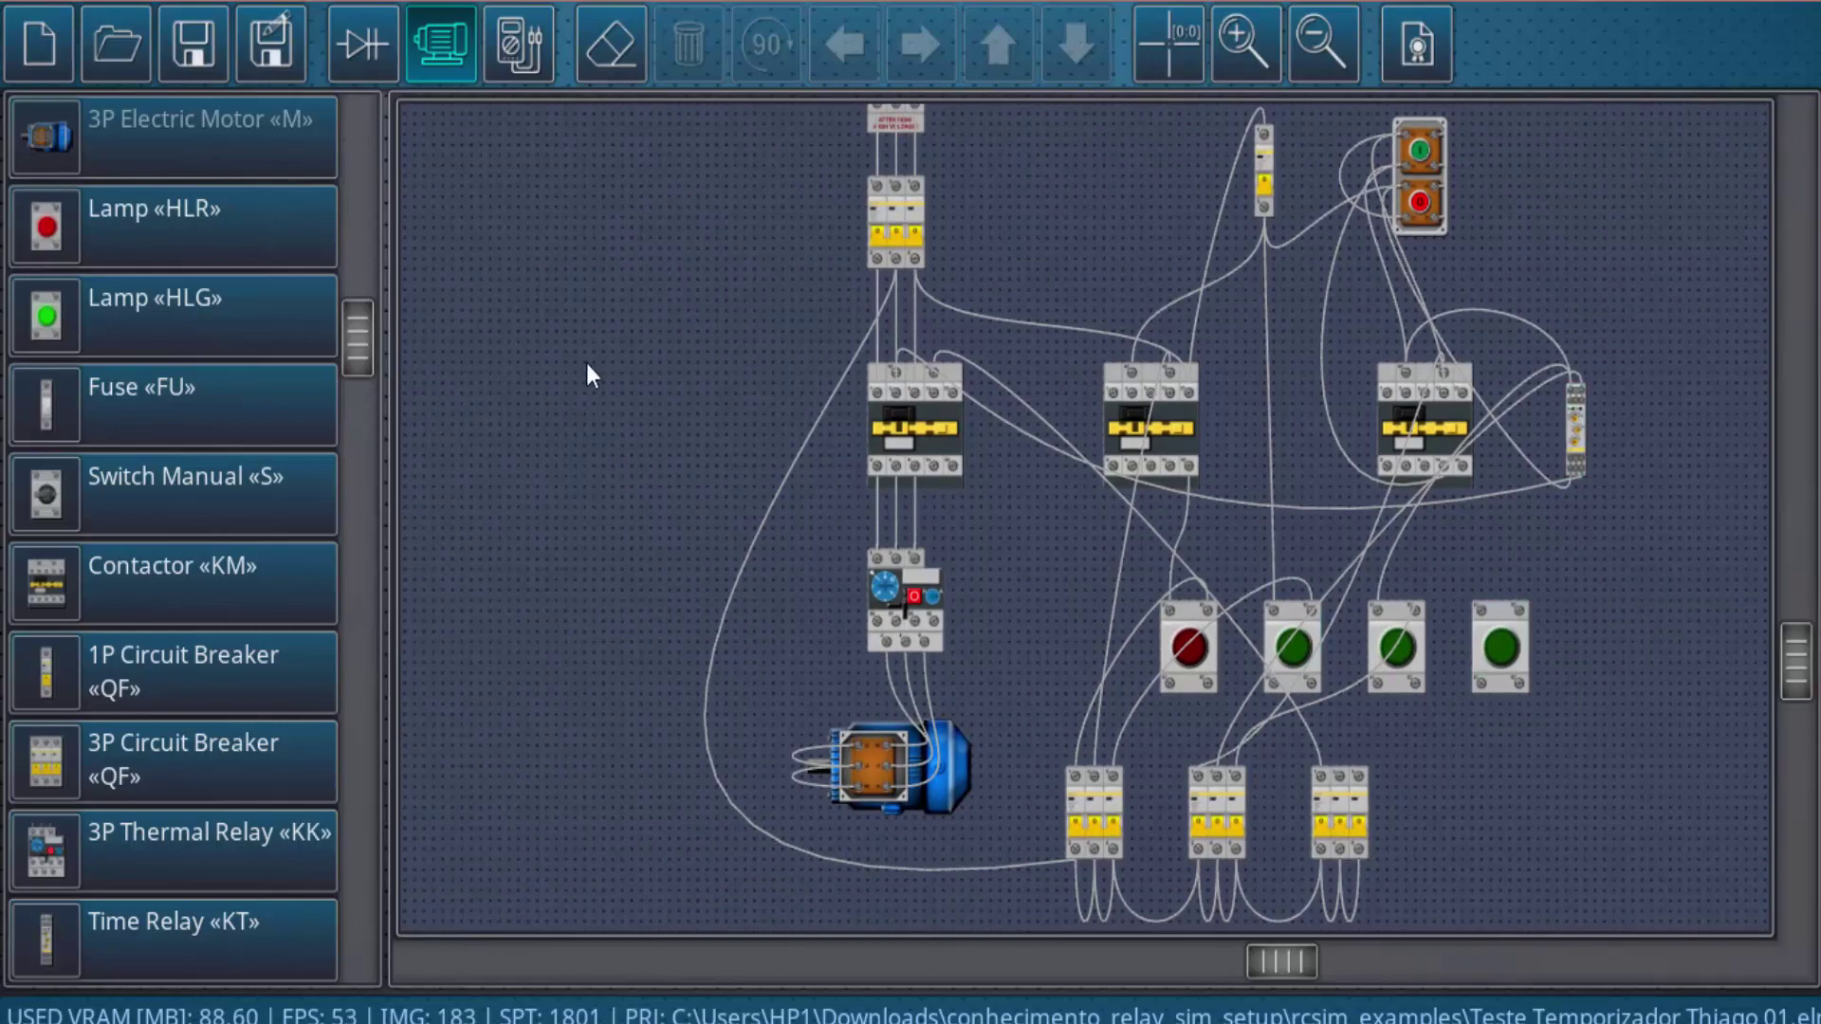
click(366, 76)
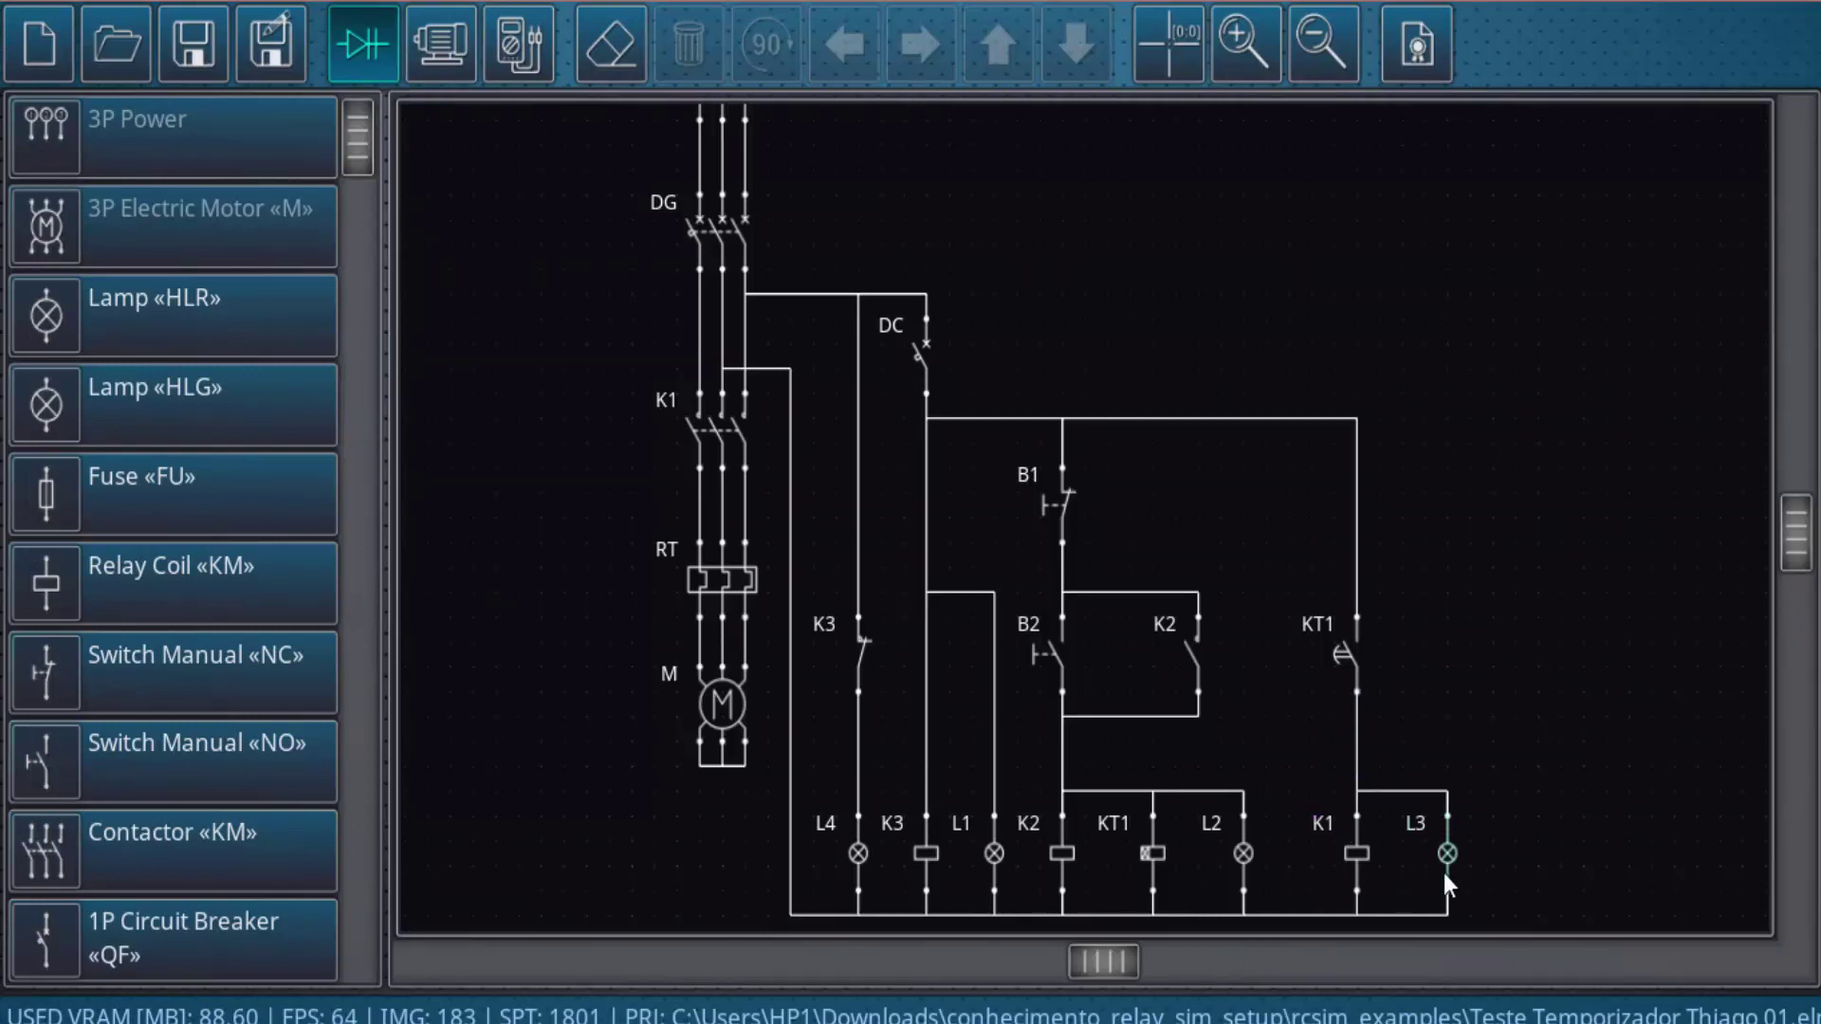
Step: Wire a time relay output terminal to the X1 terminal of the rightmost green lamp
click(464, 49)
scroll(1421, 416, up, 1)
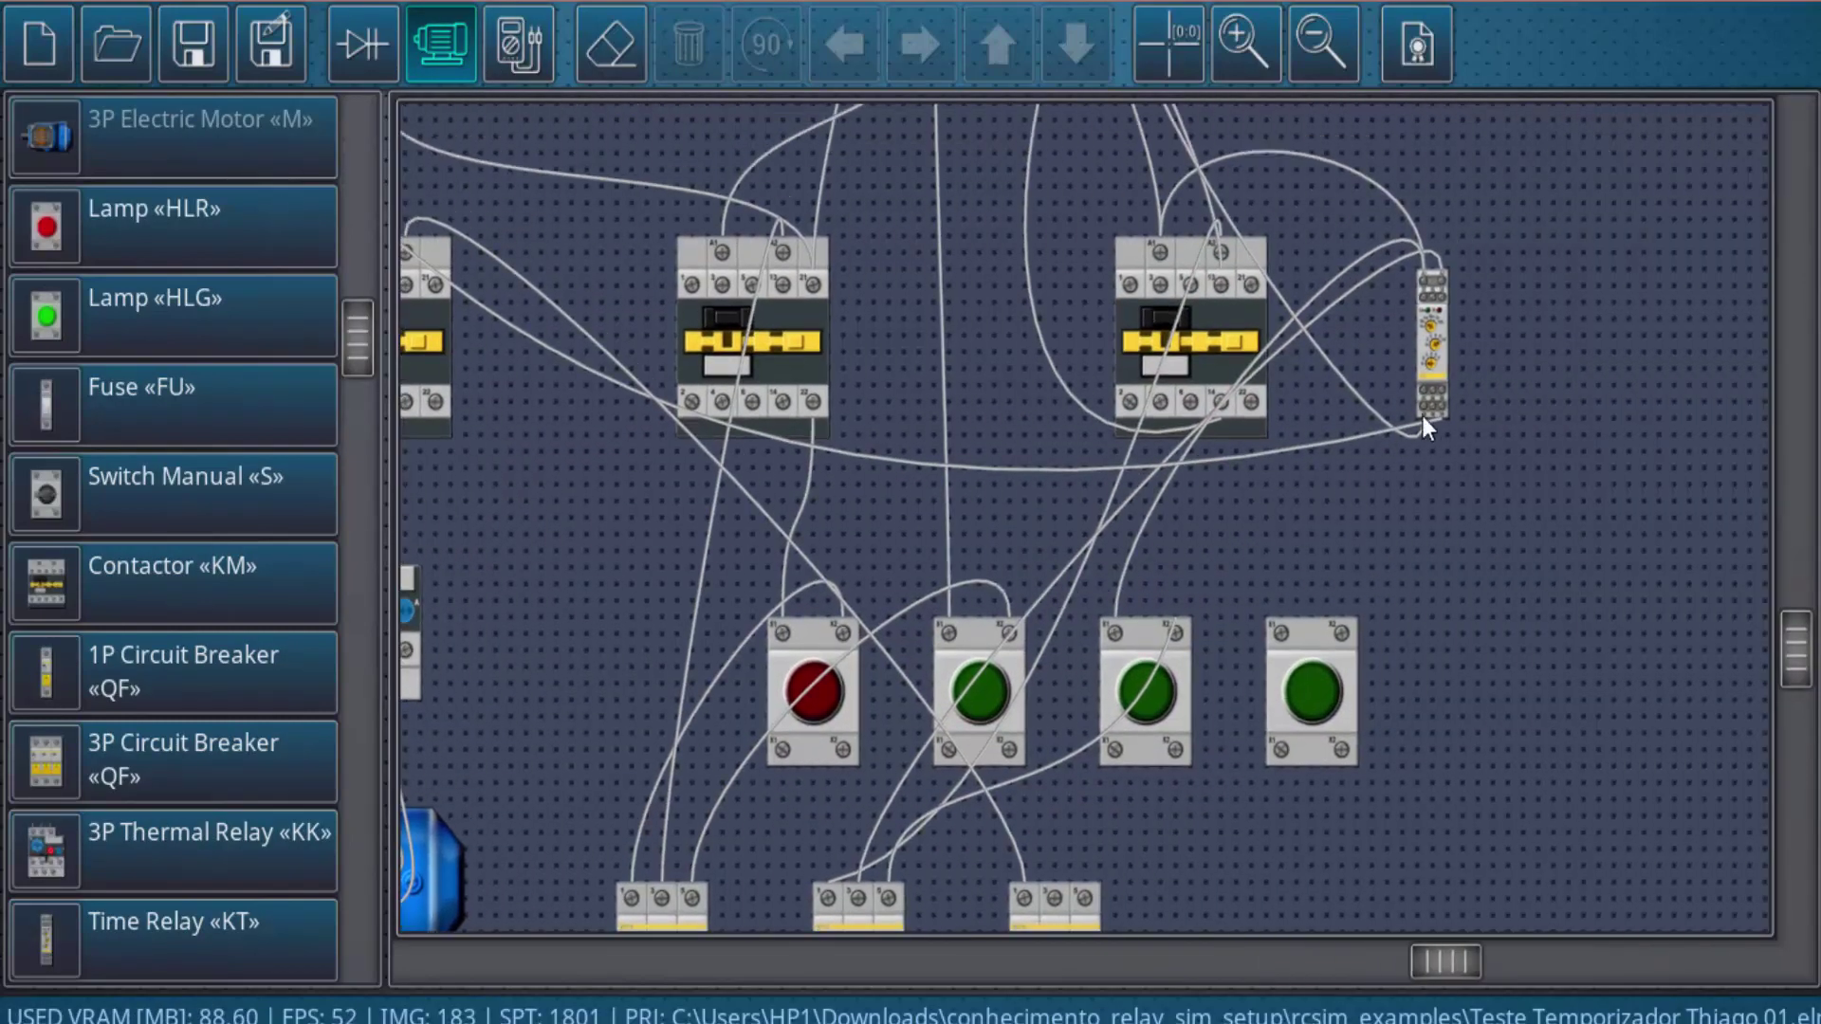
scroll(1444, 350, up, 2)
scroll(1410, 270, up, 2)
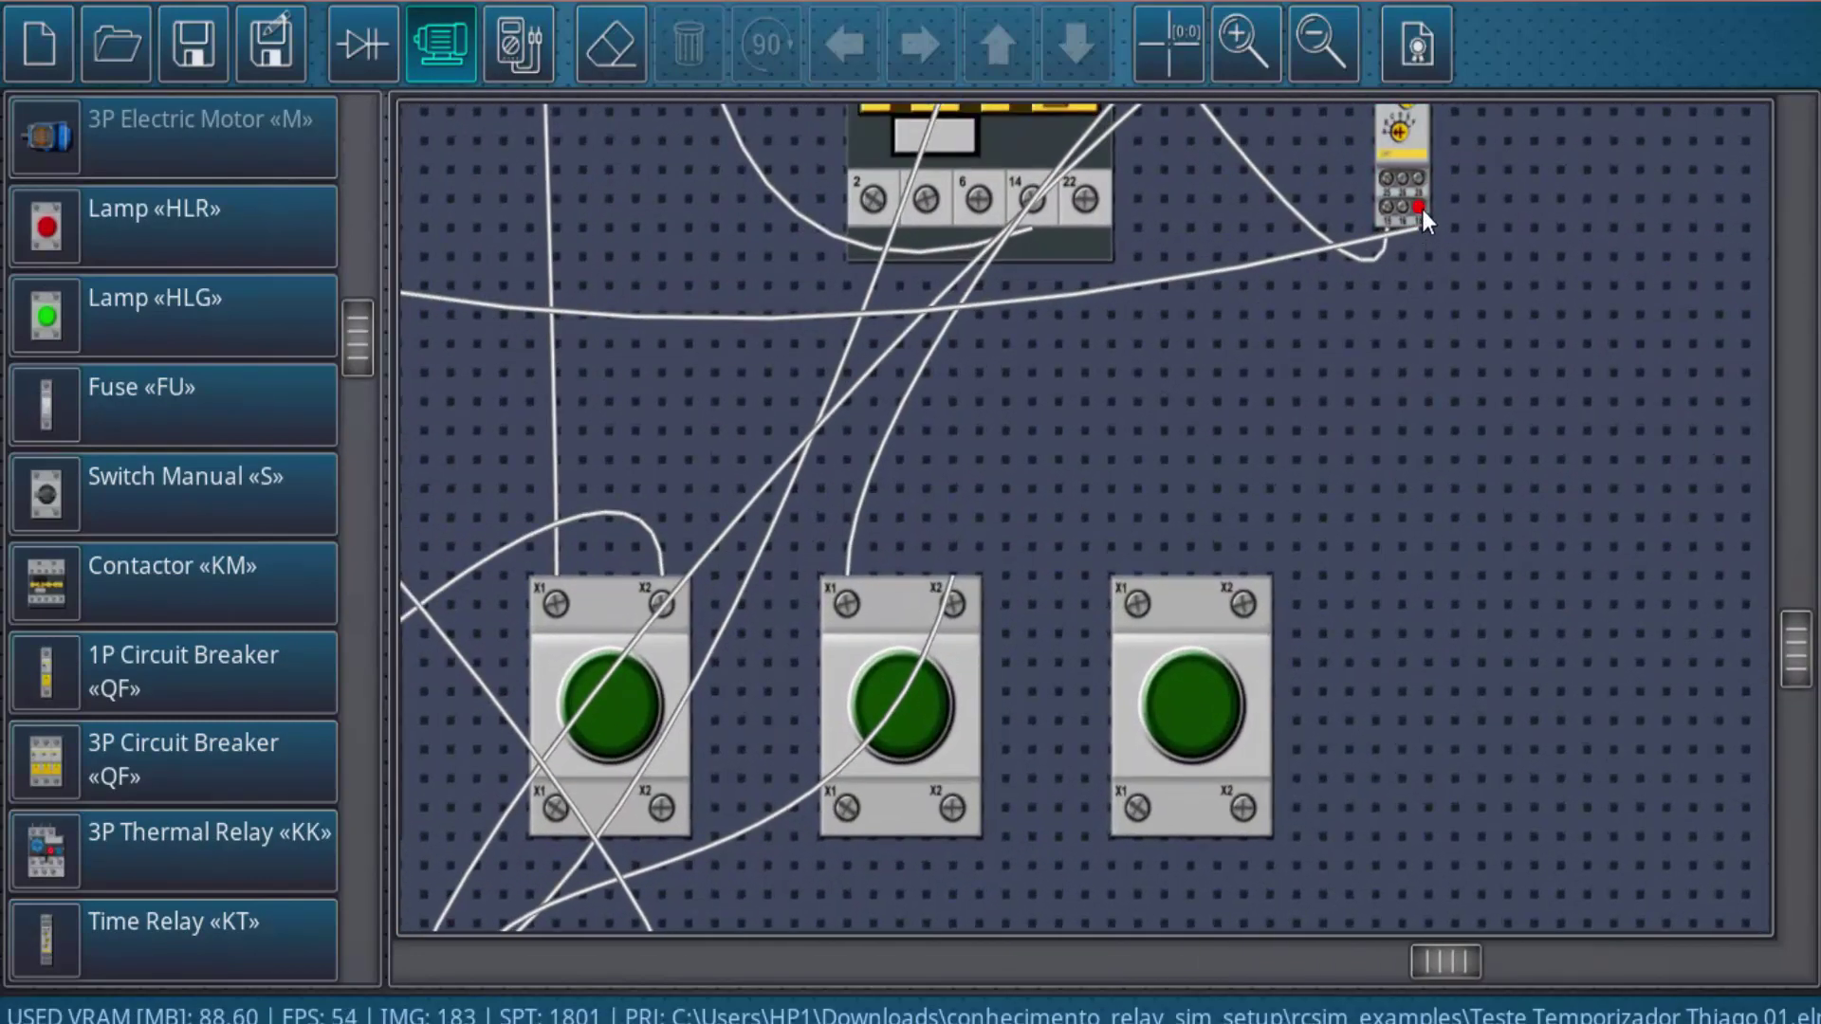
click(1135, 606)
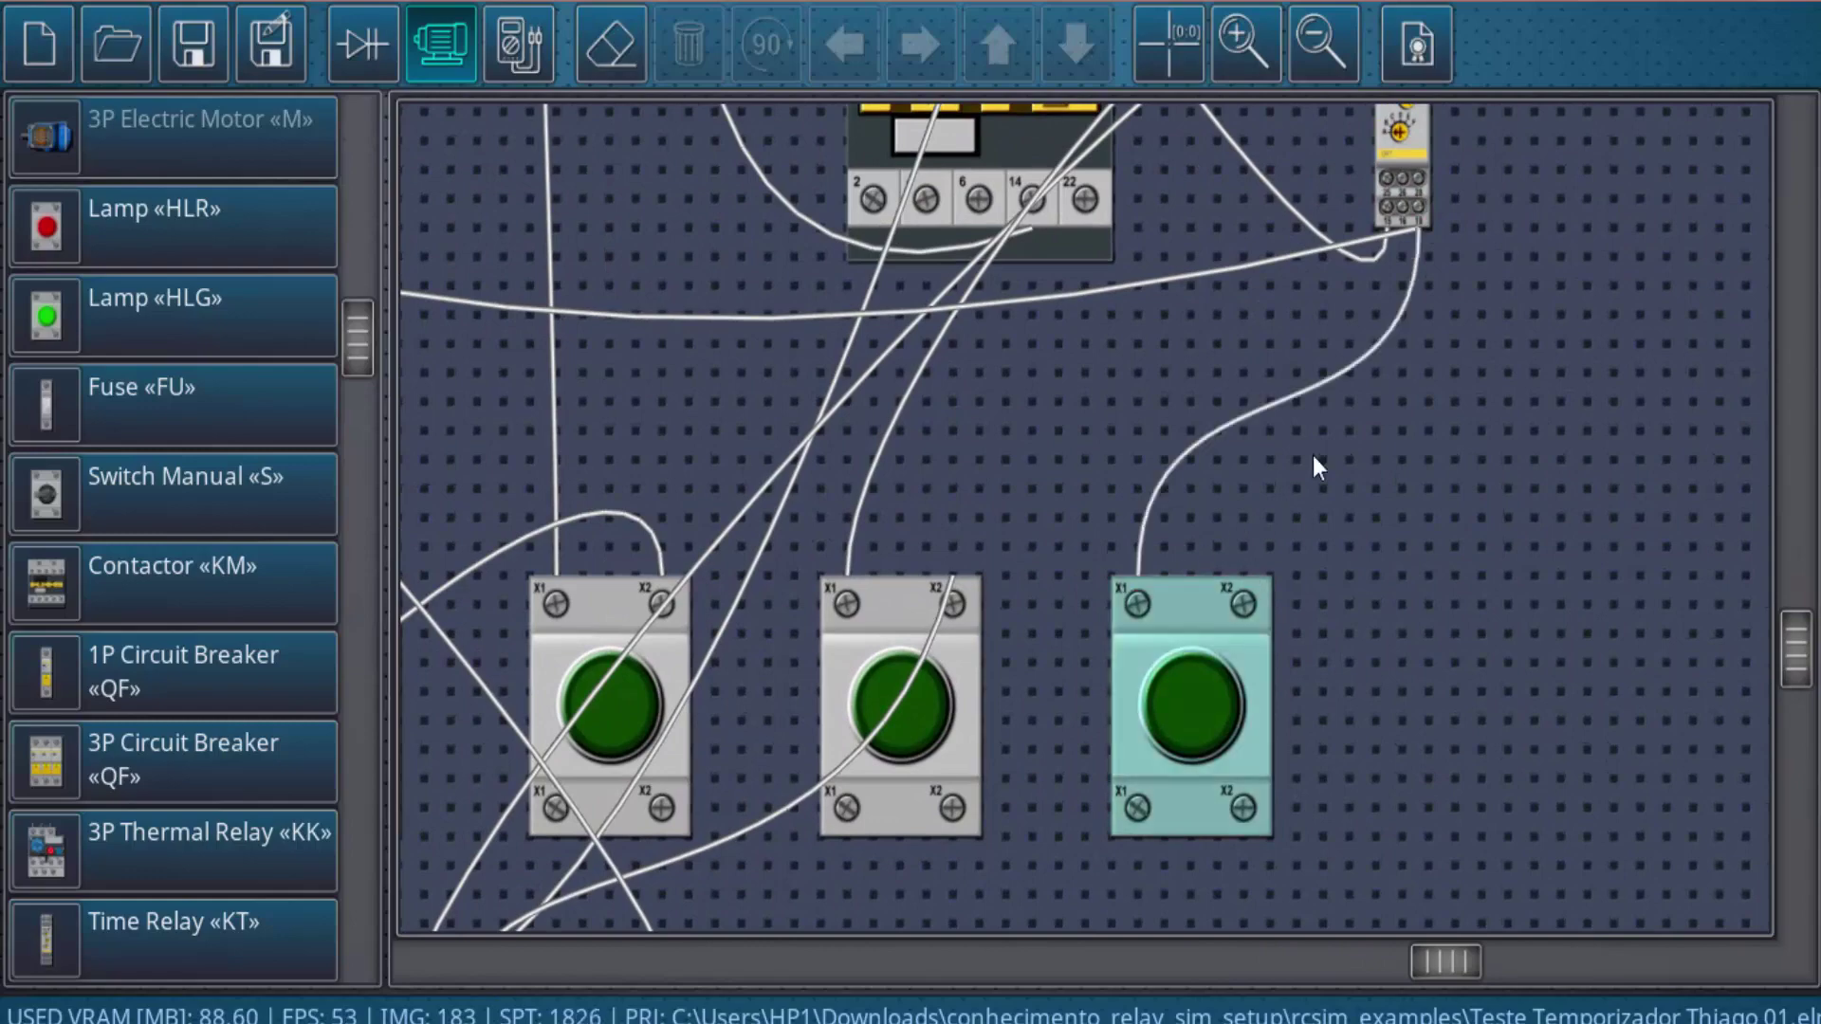
scroll(1244, 607, down, 2)
Step: Wire the third breaker's top-middle terminal to the rightmost green lamp, then zoom to the time relay
scroll(1392, 500, down, 1)
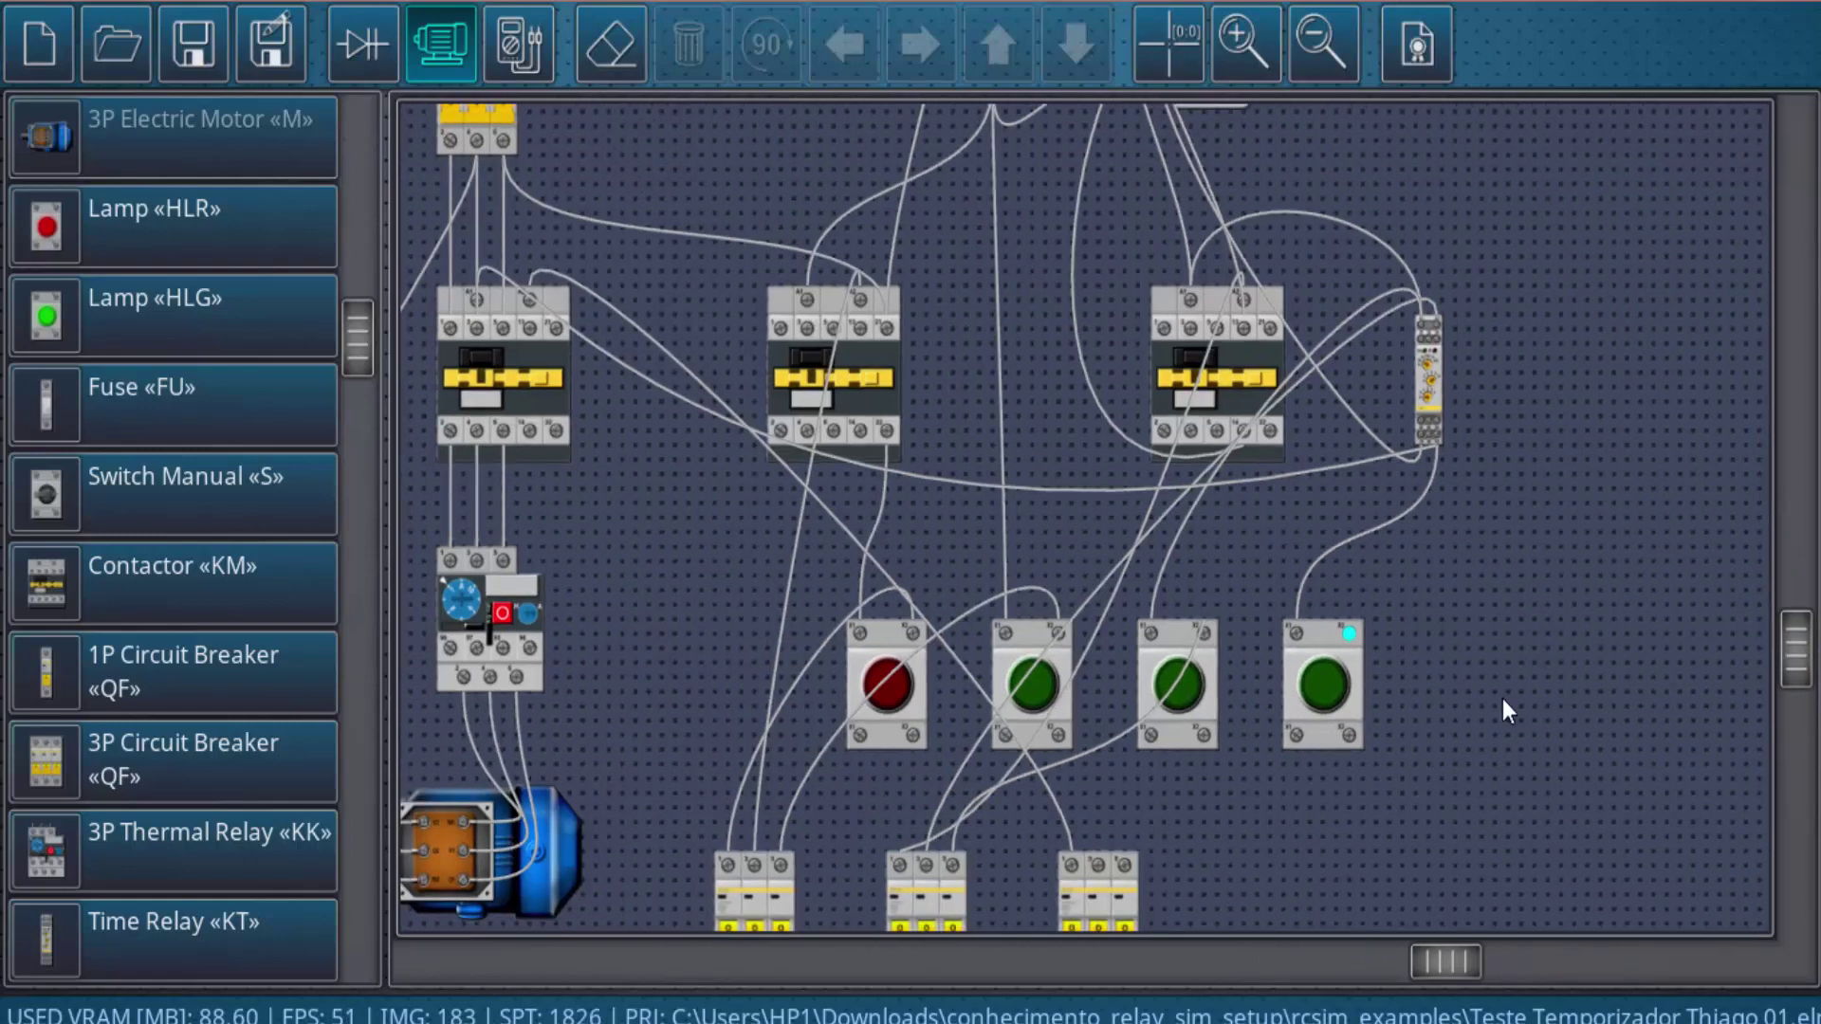
click(1099, 755)
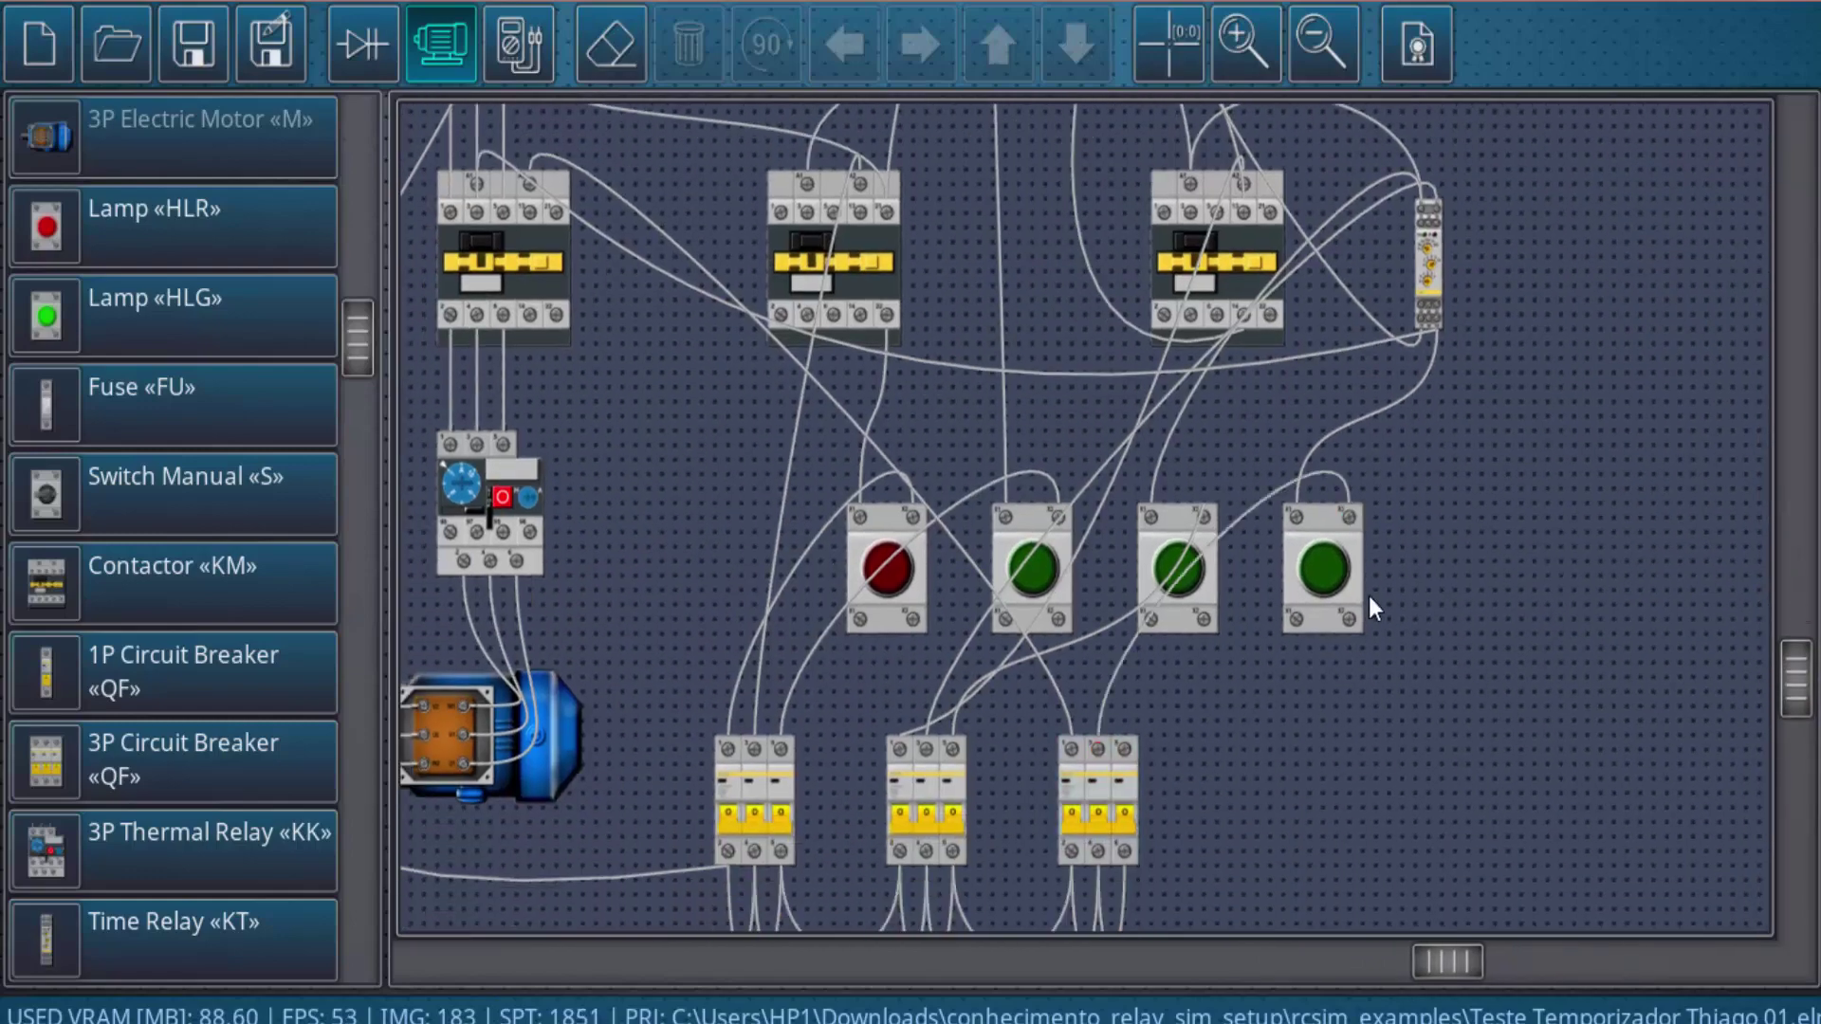
scroll(1415, 653, down, 1)
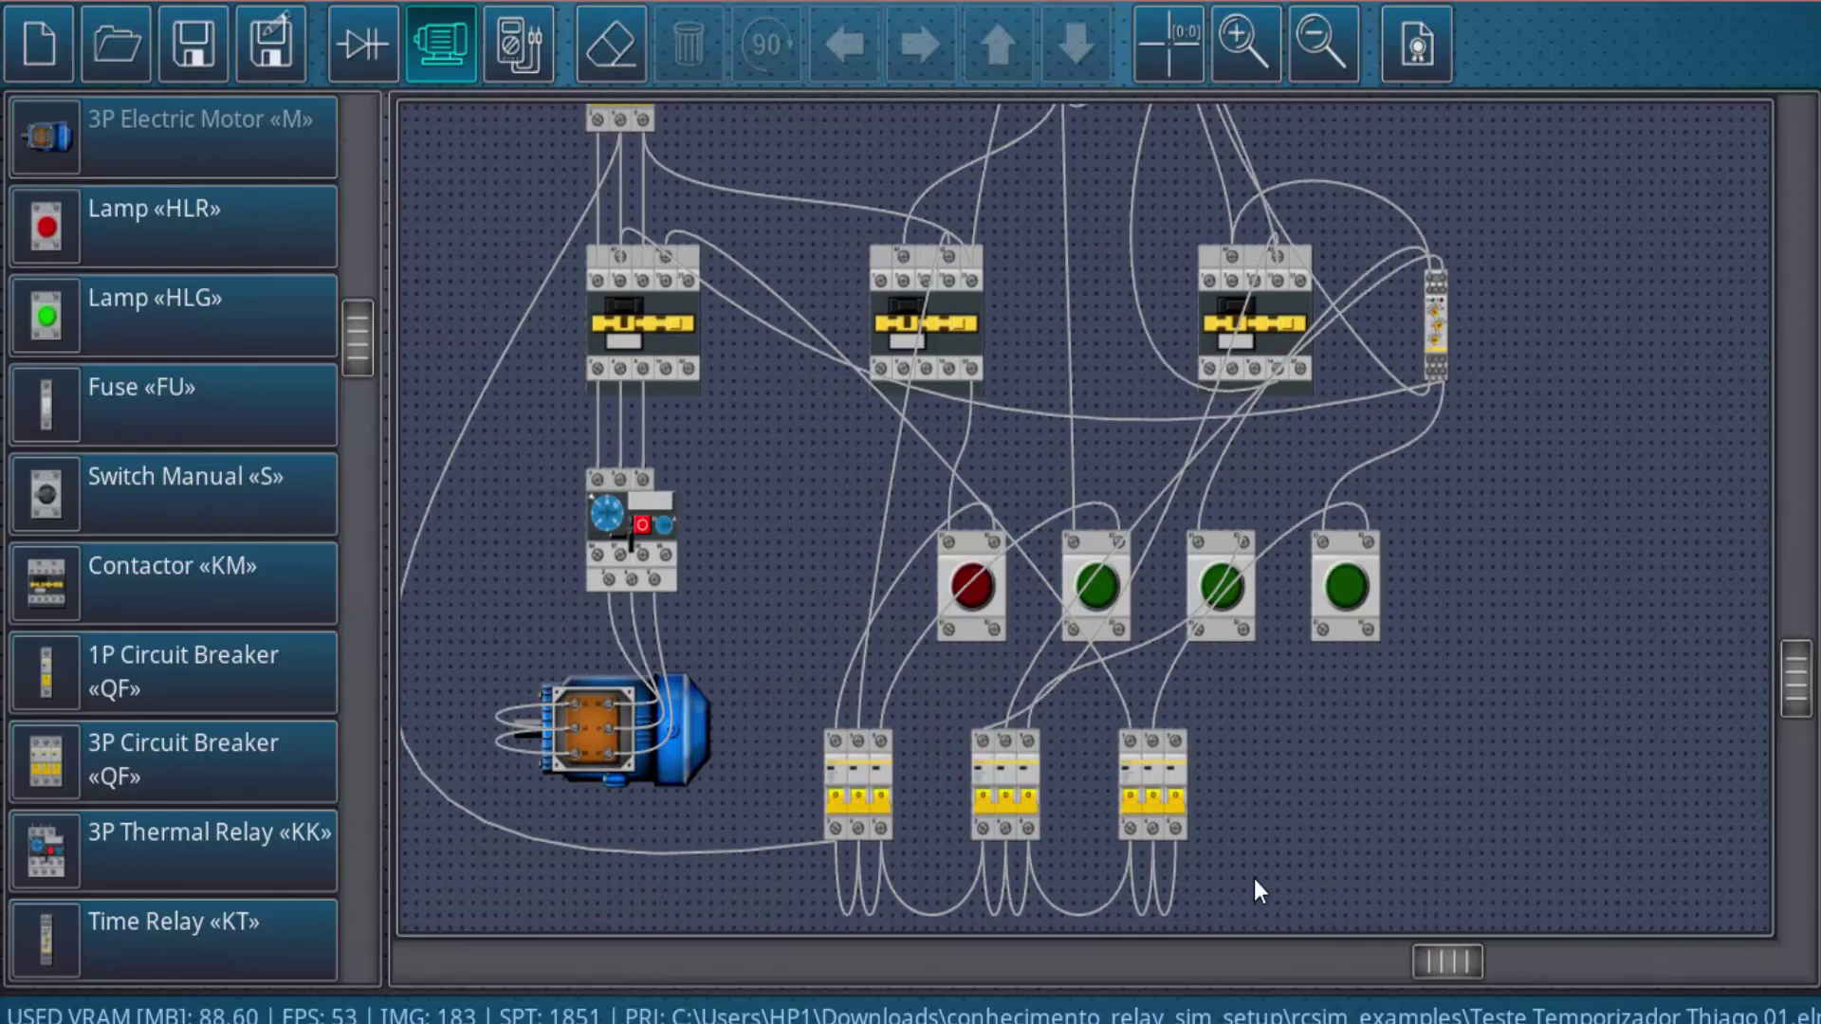
scroll(1332, 744, down, 1)
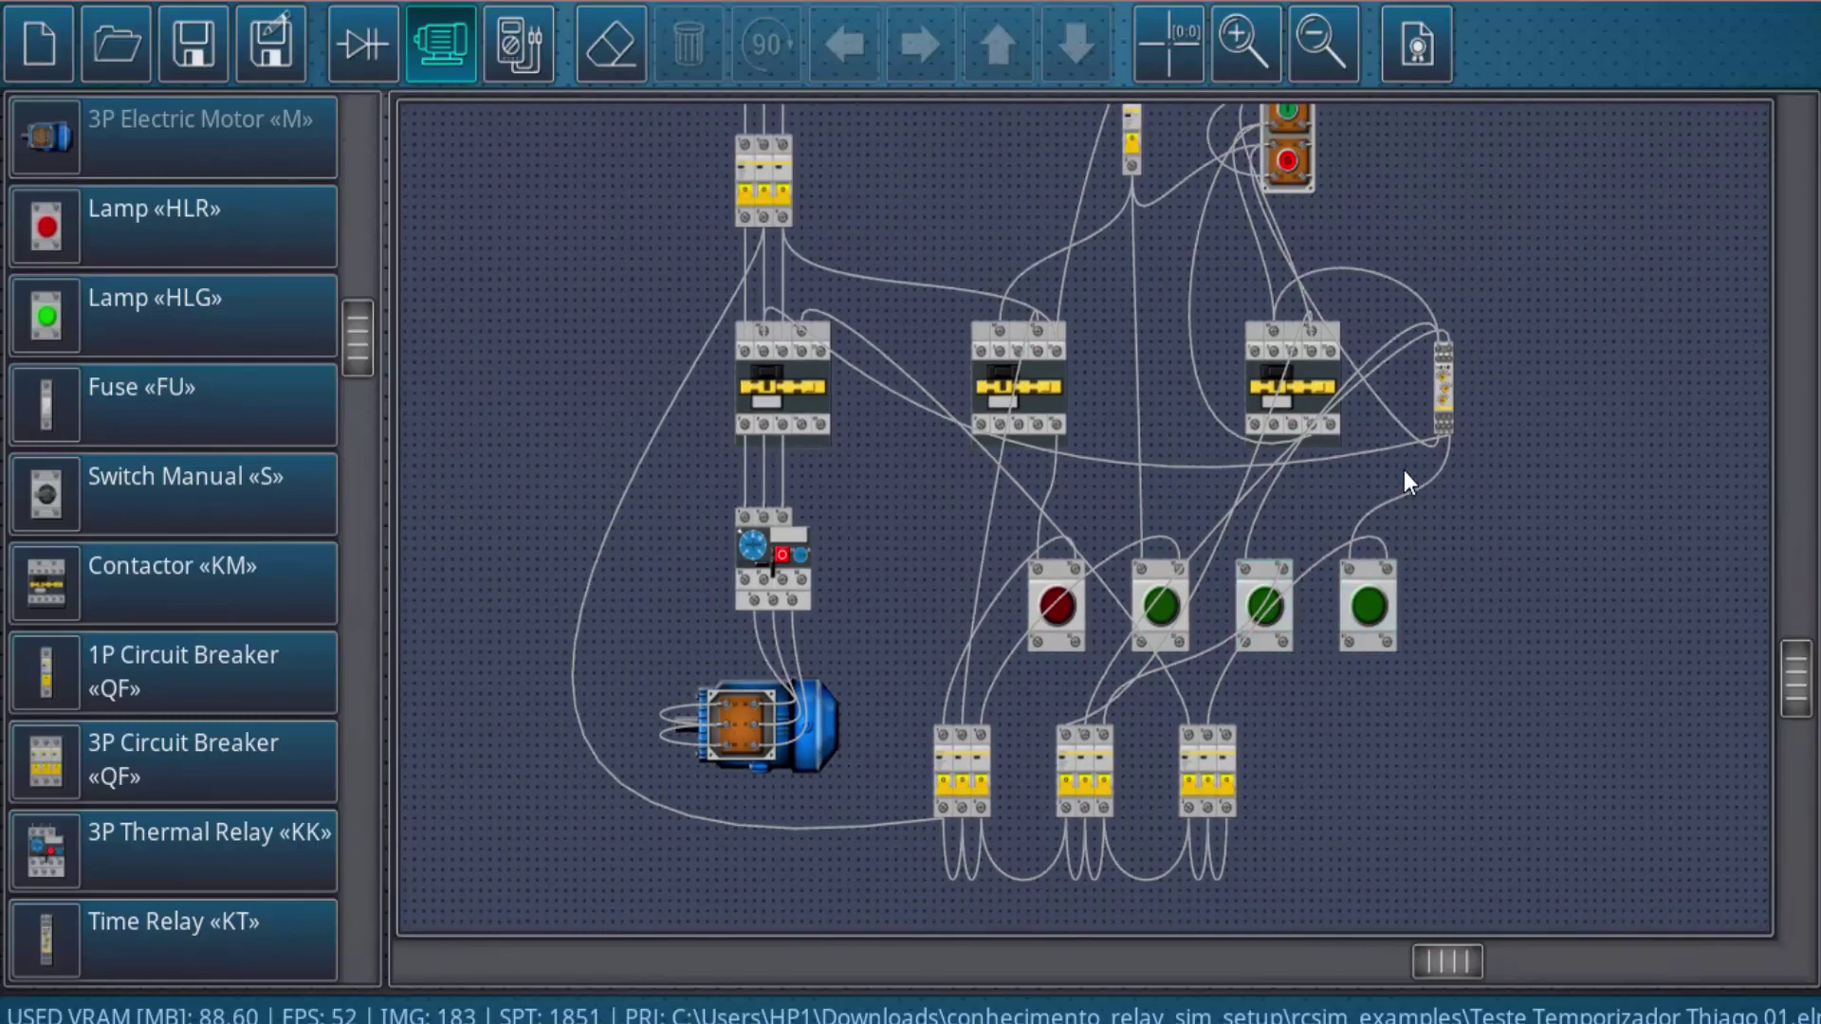
scroll(1407, 470, up, 2)
scroll(1404, 389, up, 1)
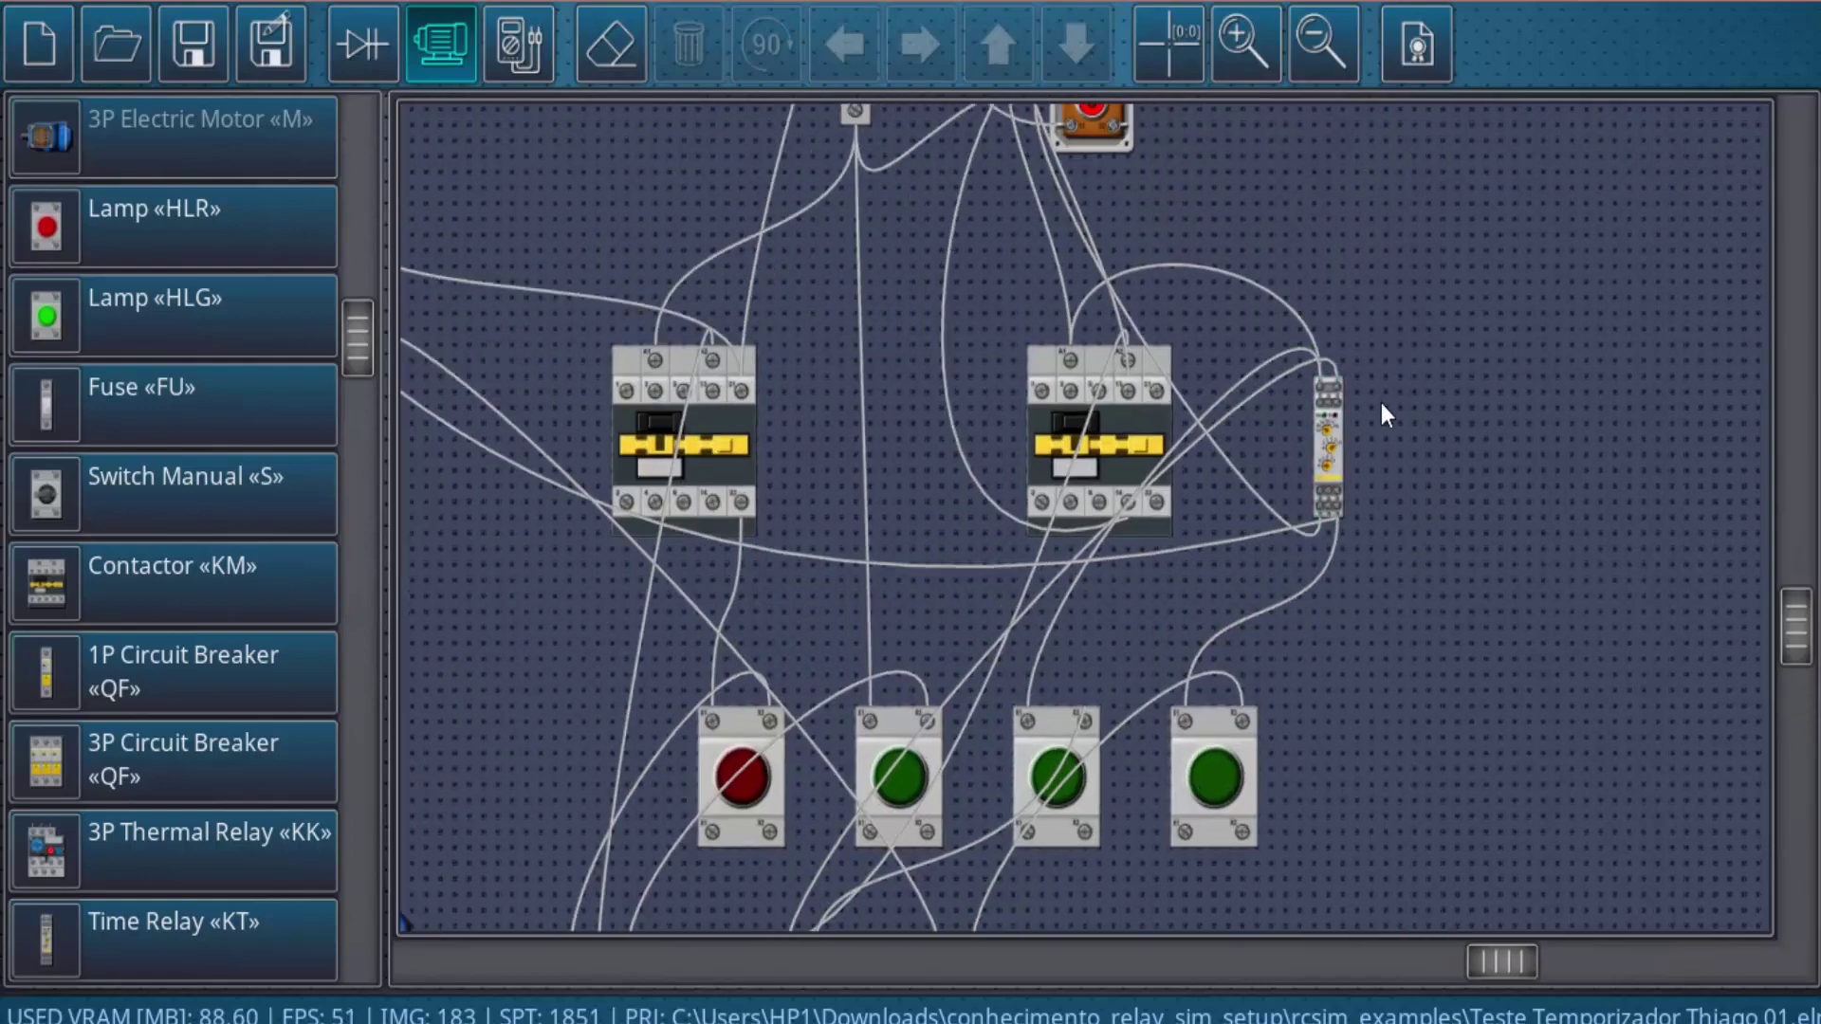
scroll(1234, 304, up, 2)
scroll(1186, 281, up, 1)
scroll(1217, 513, up, 1)
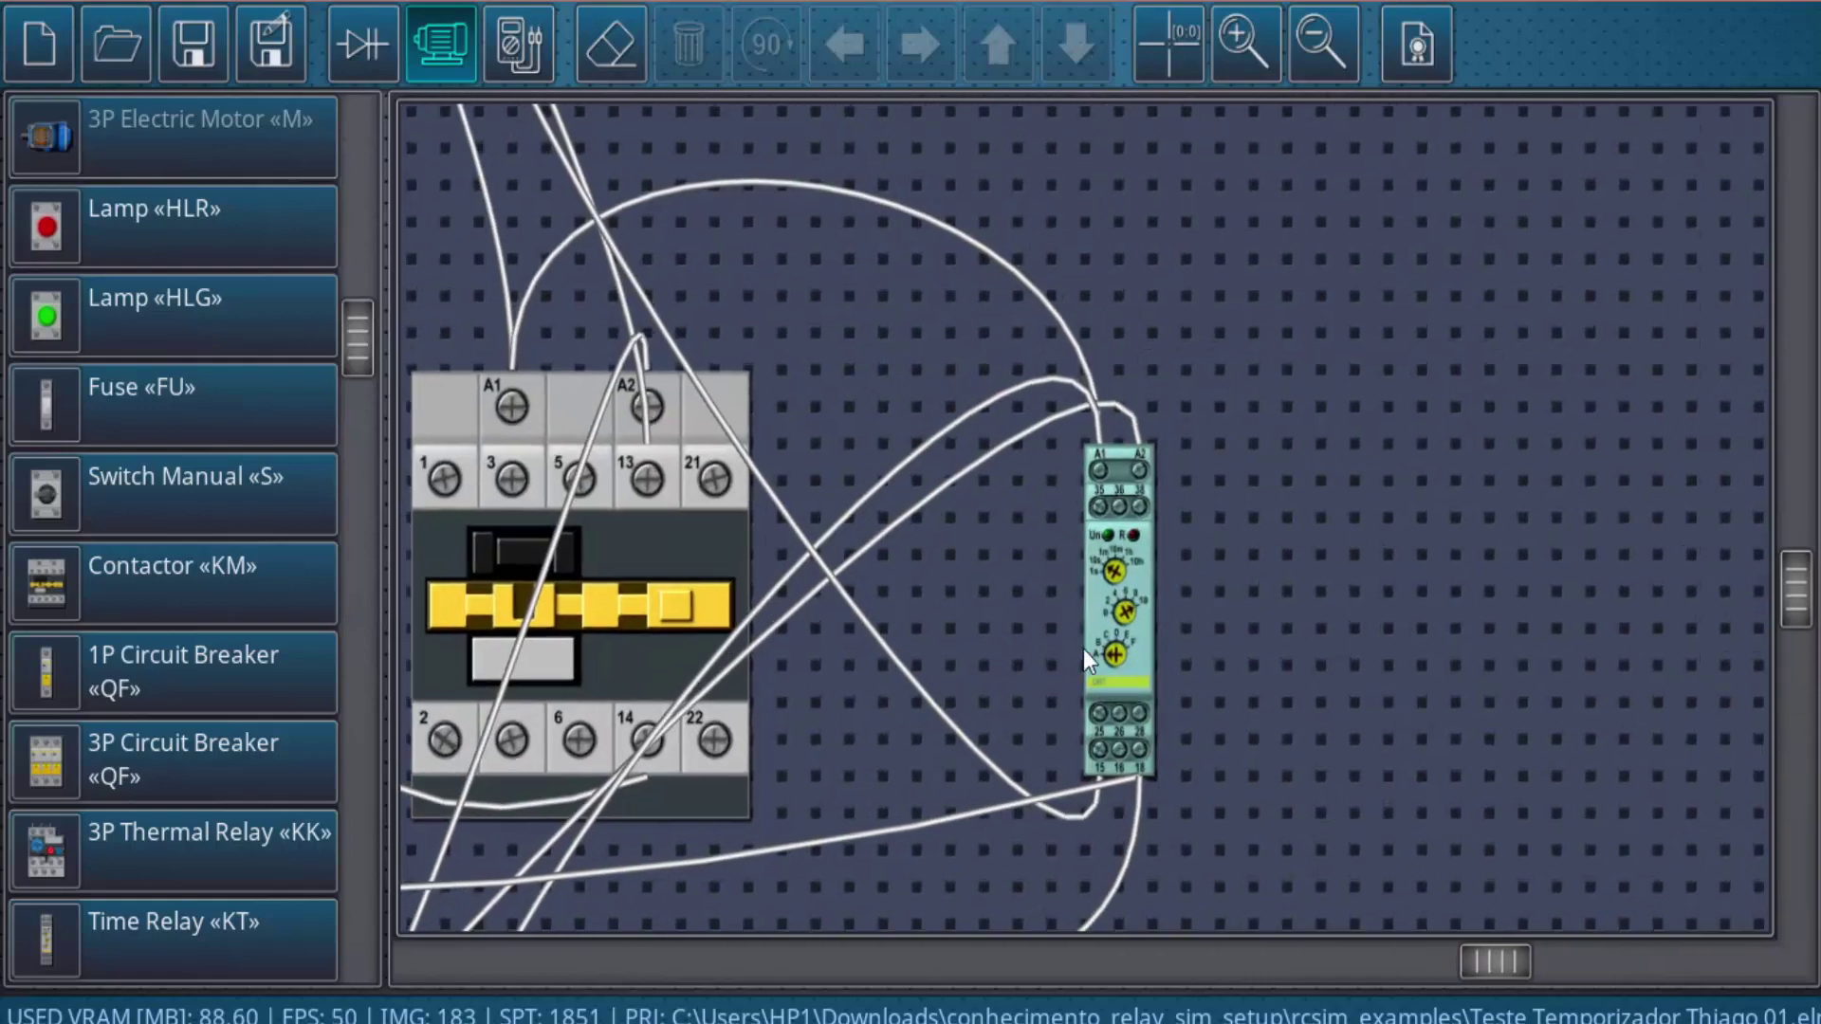
scroll(1083, 649, up, 1)
scroll(1079, 719, up, 1)
scroll(879, 730, up, 1)
scroll(791, 778, up, 1)
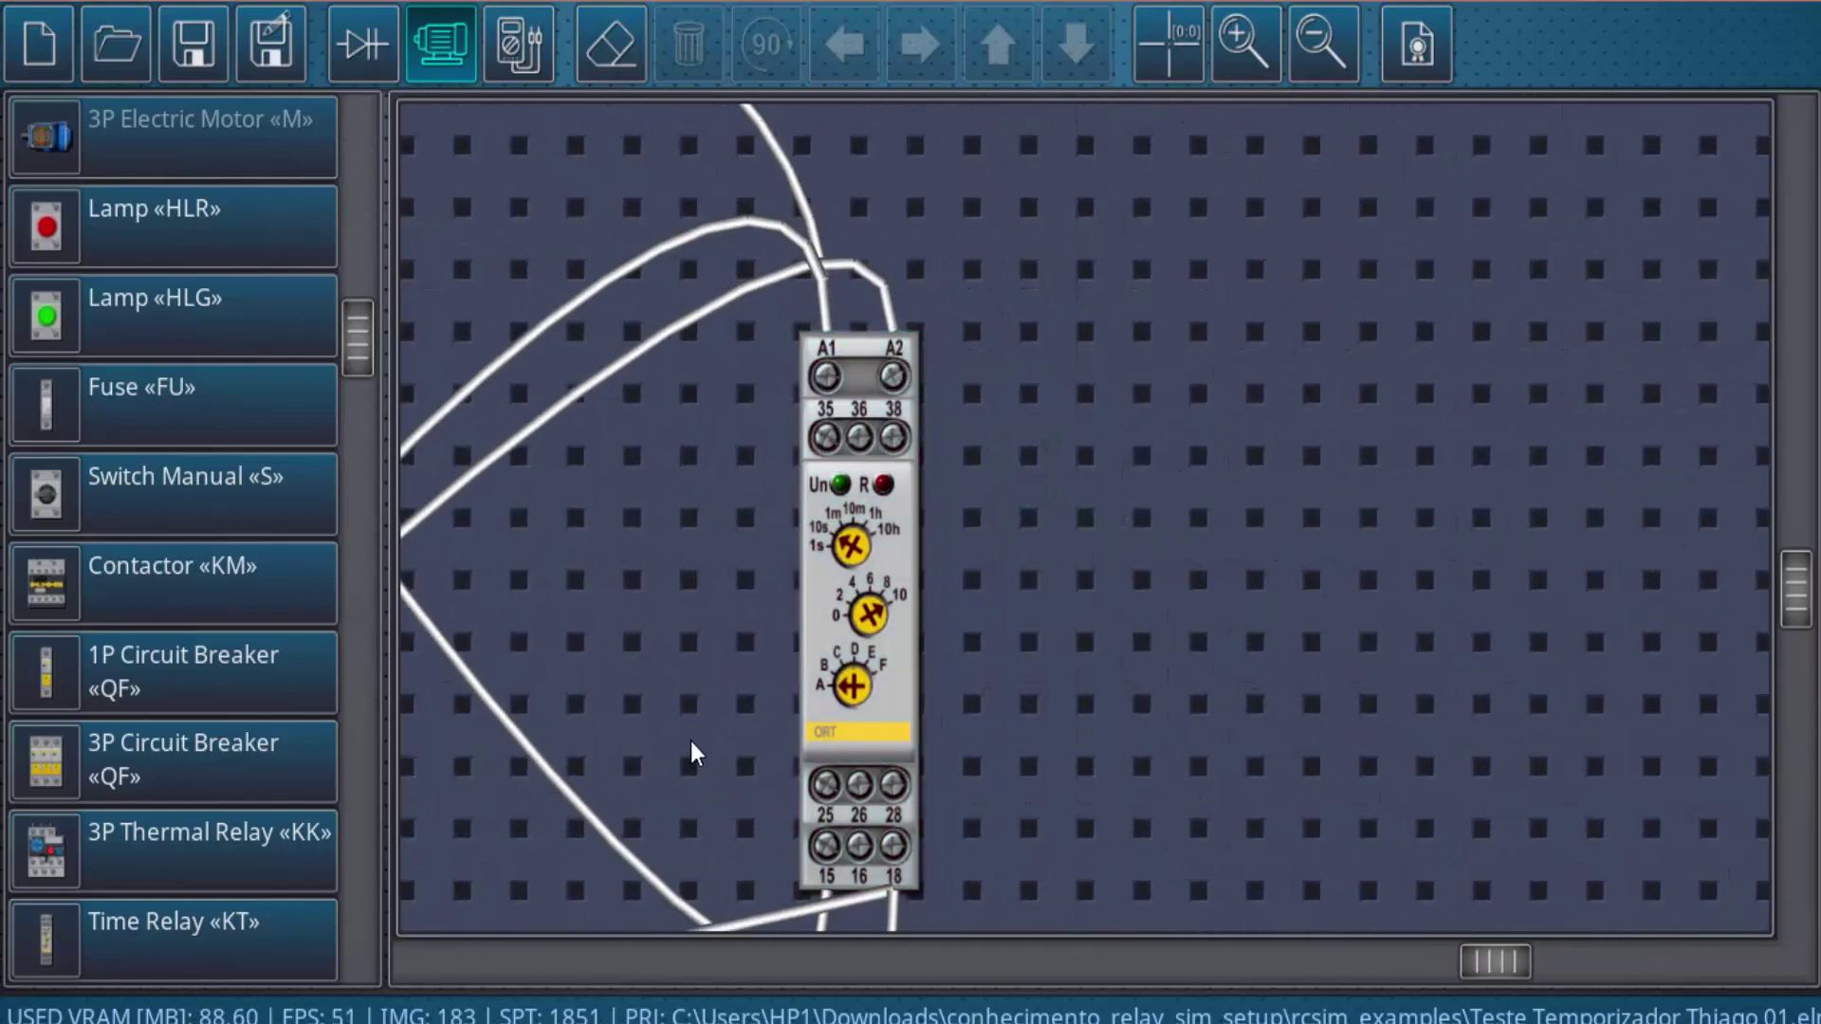
mouse_move(691, 741)
mouse_down()
mouse_move(679, 705)
mouse_move(737, 517)
mouse_move(730, 593)
mouse_up()
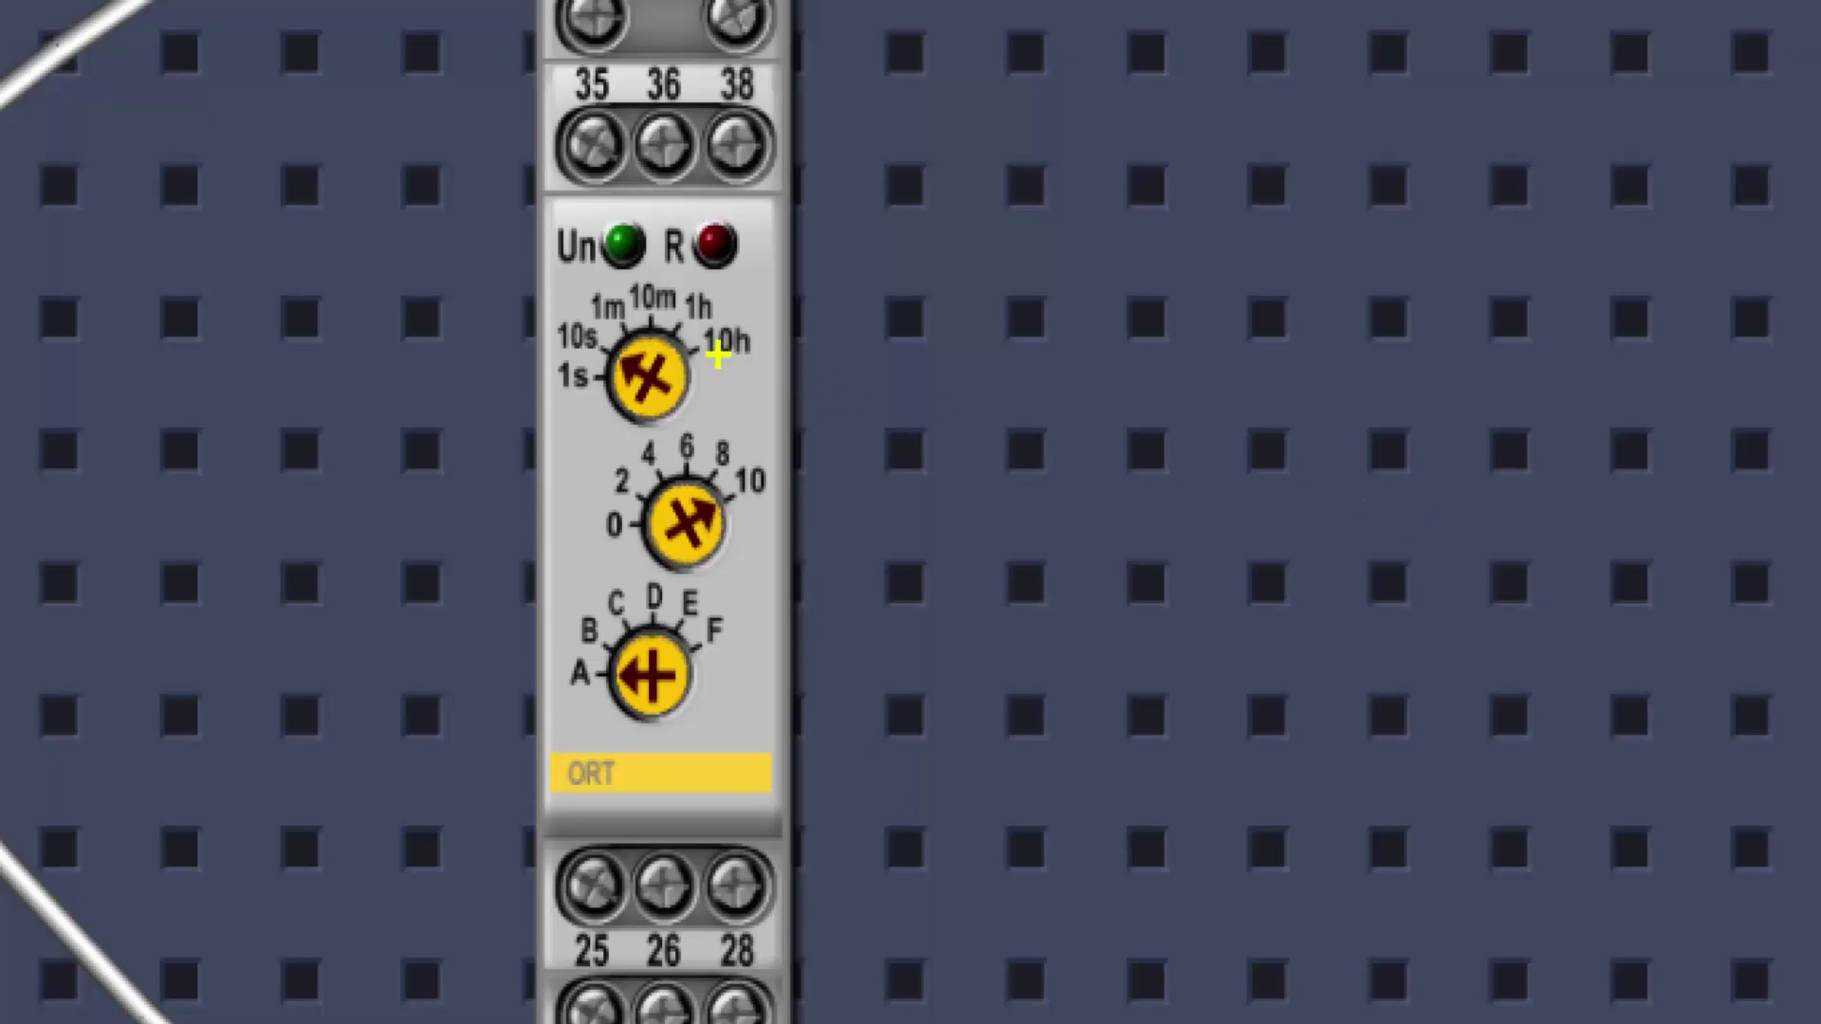
drag(476, 285, 824, 569)
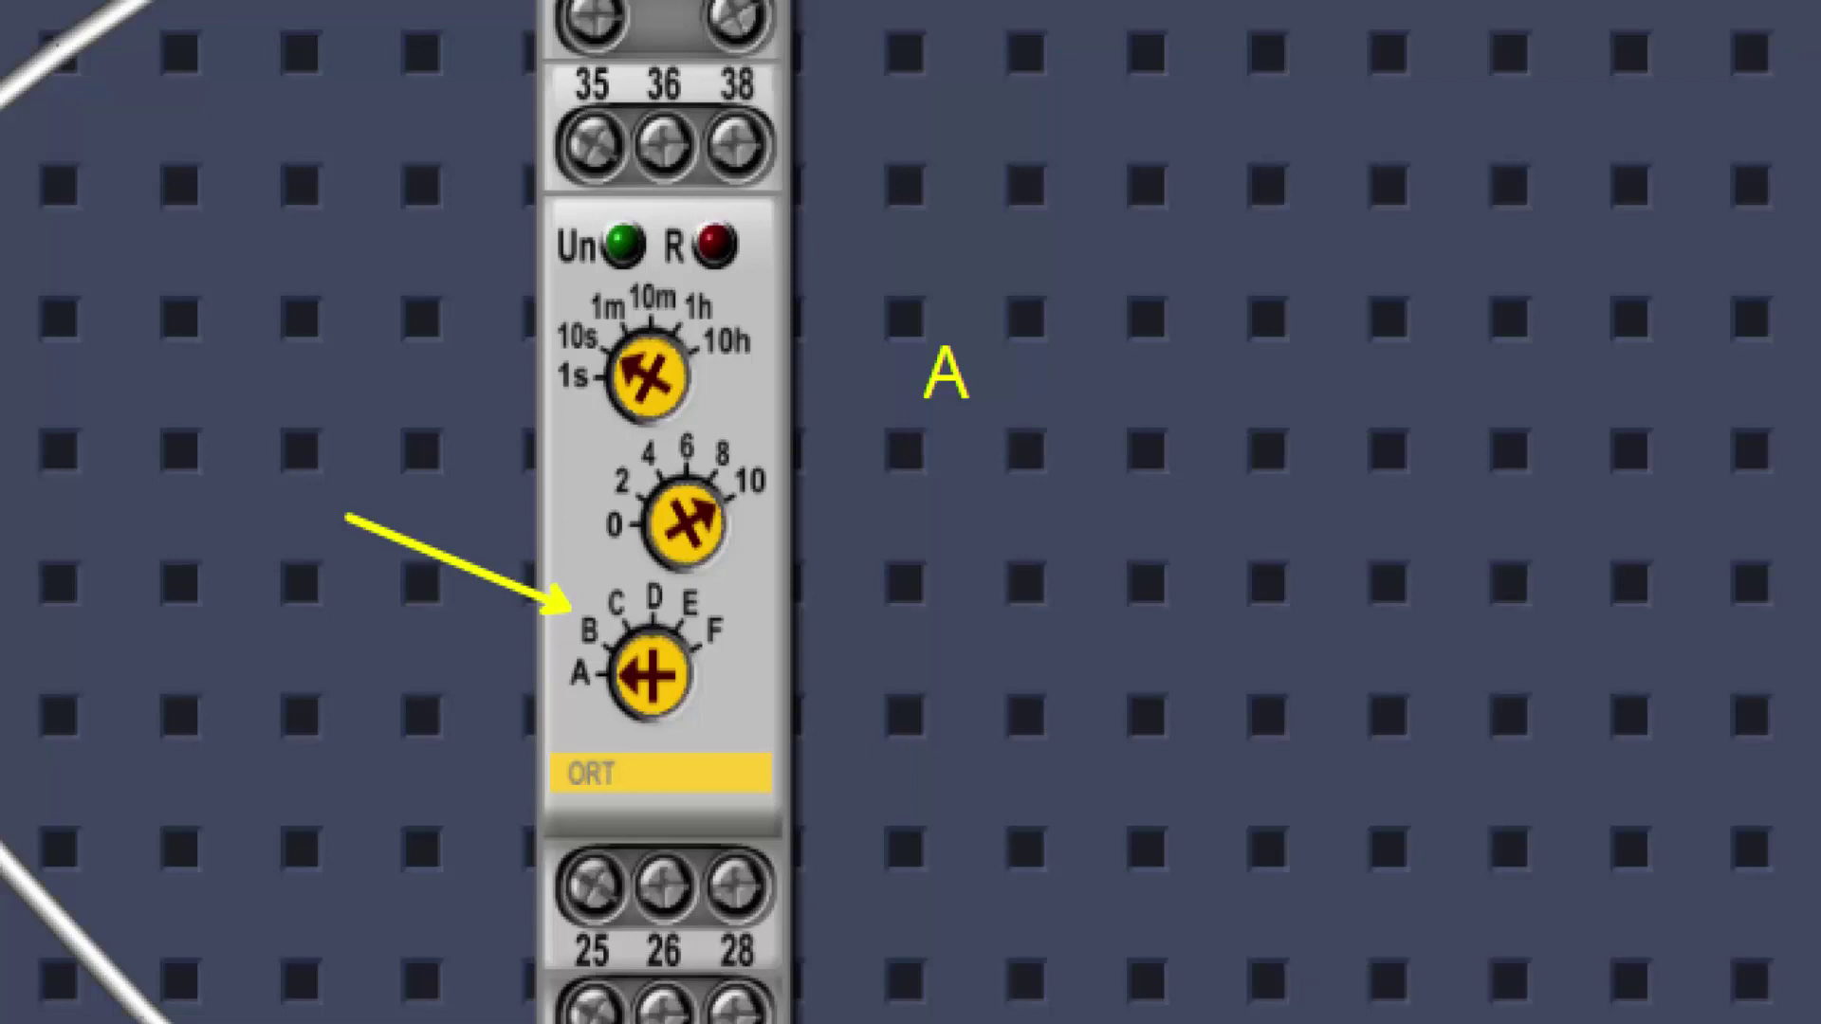
text(t)
text(On )
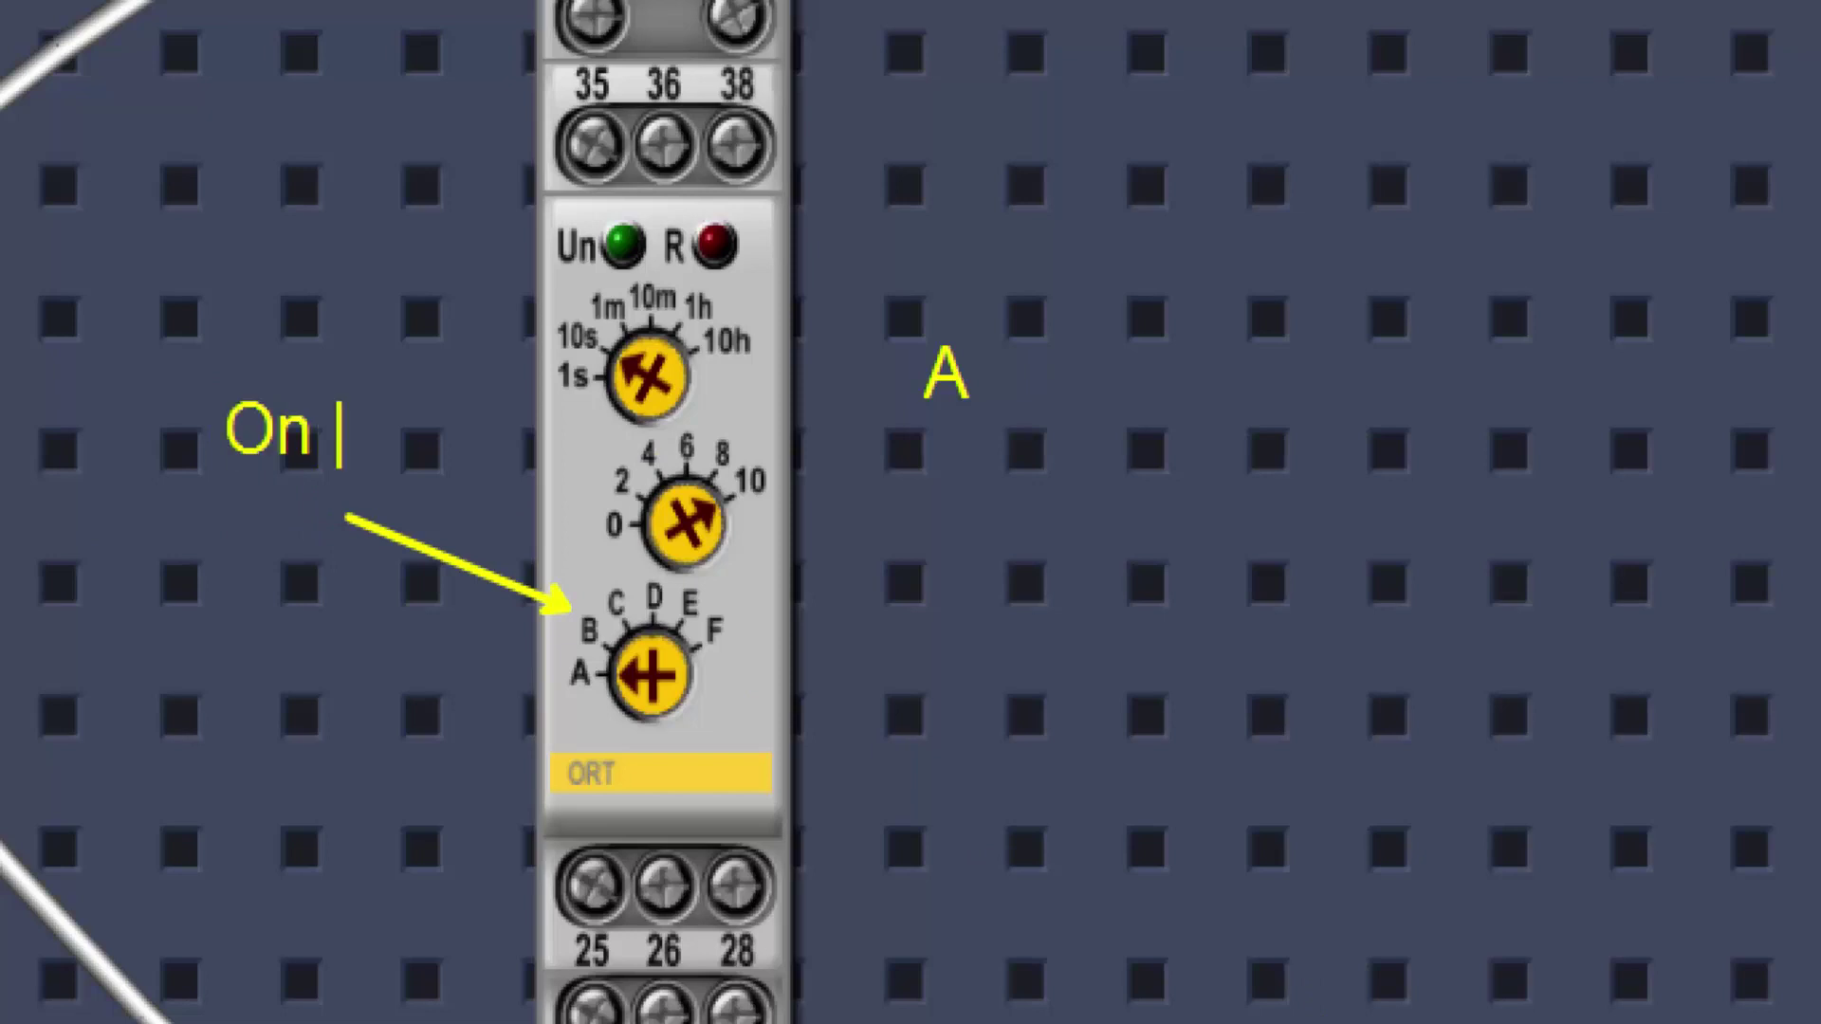
text(el)
key(BackSpace)
key(BackSpace)
text(de)
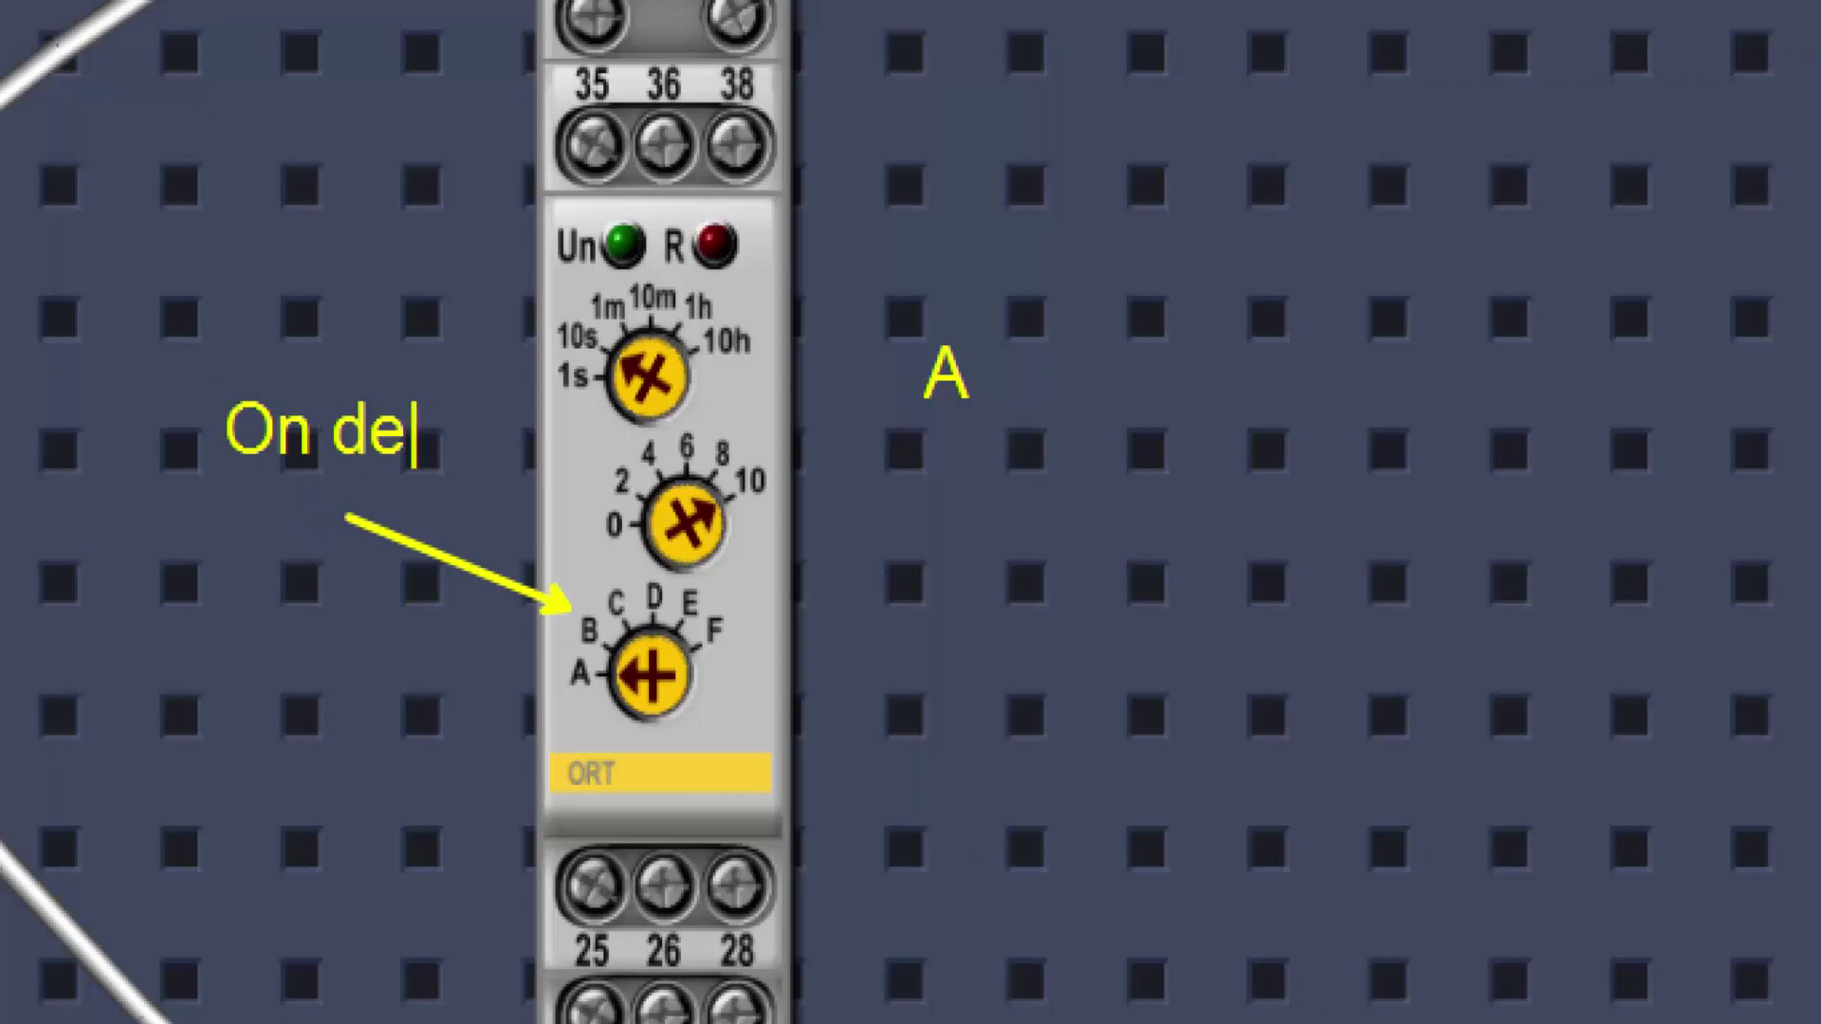
text(lay)
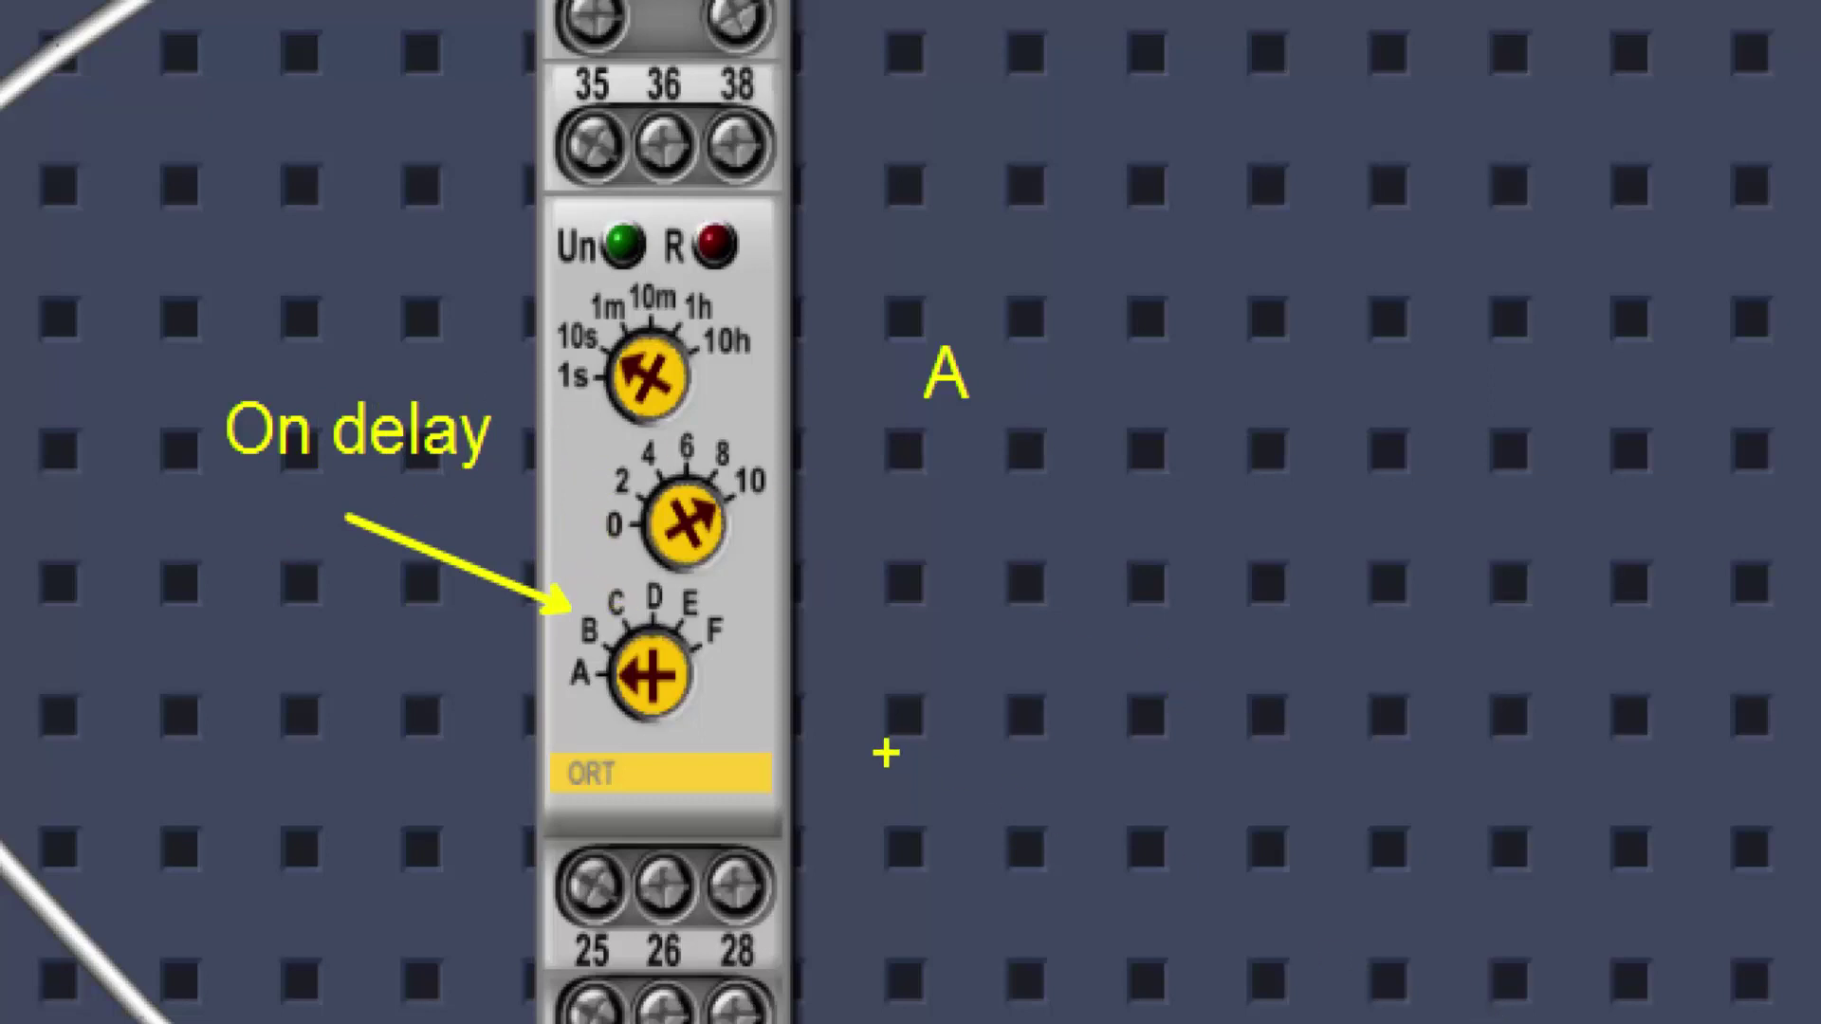
drag(589, 577, 637, 633)
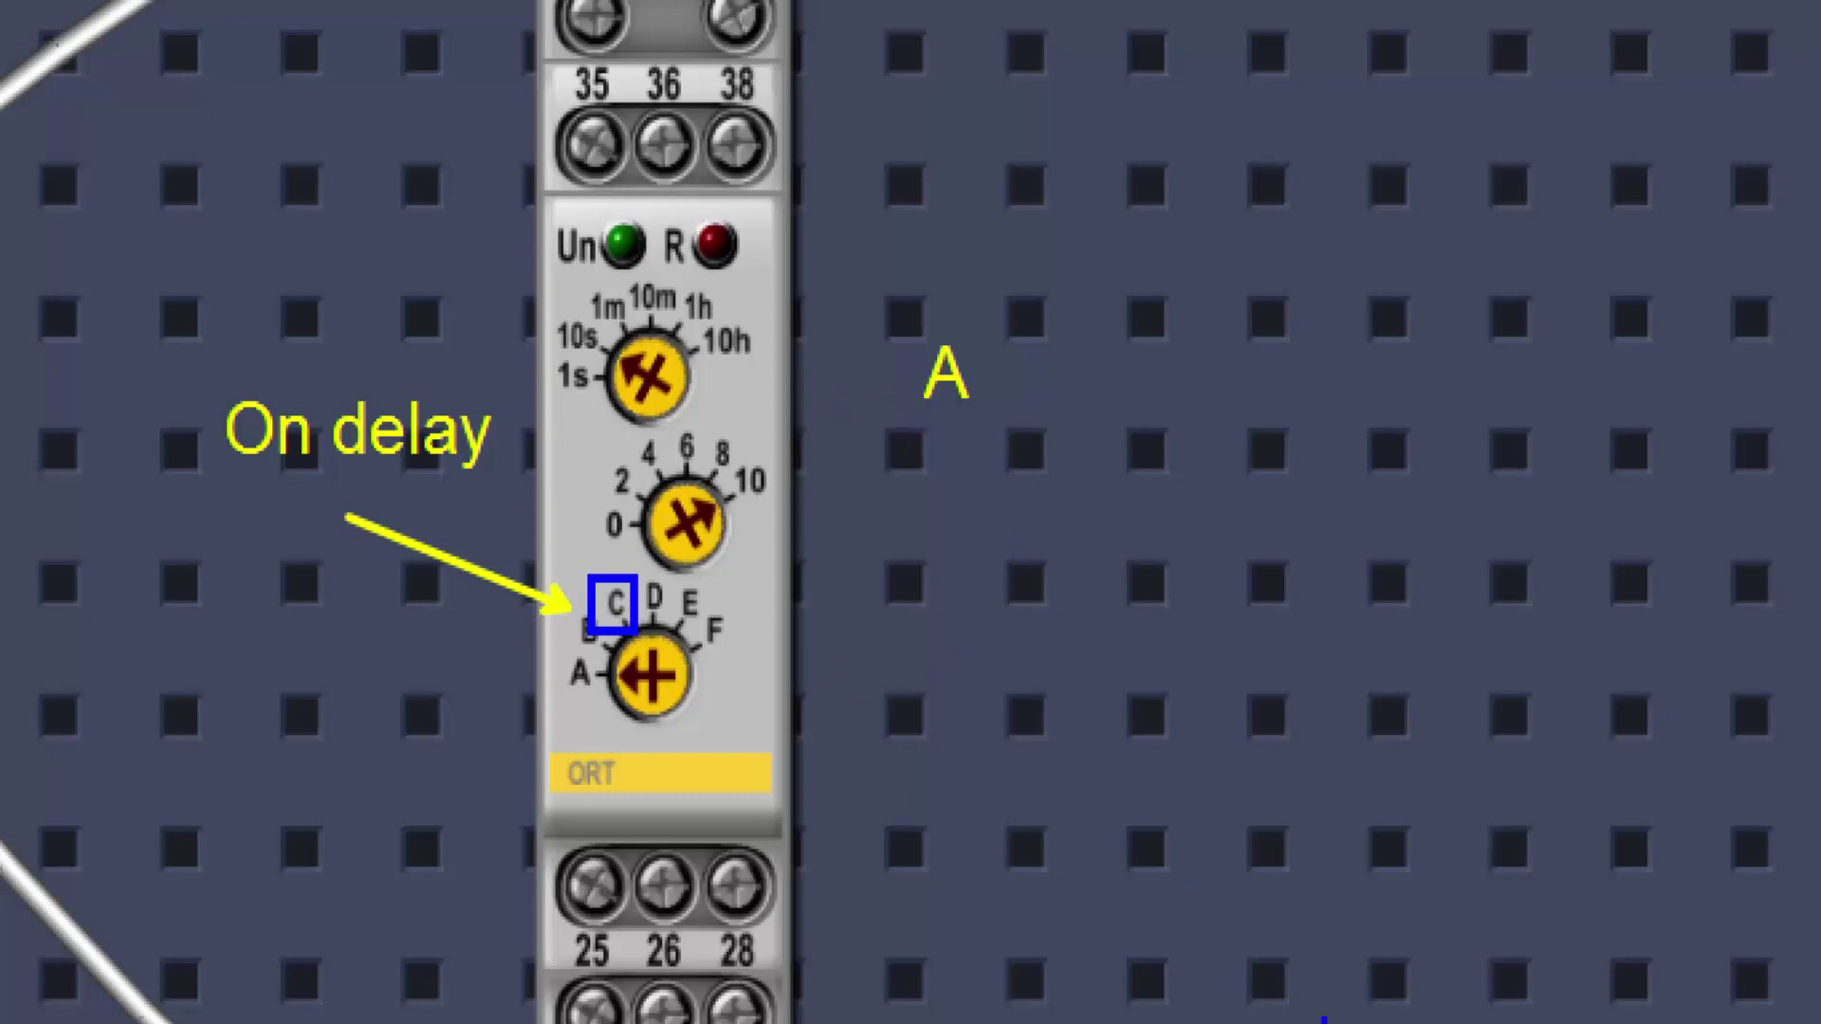
key(Escape)
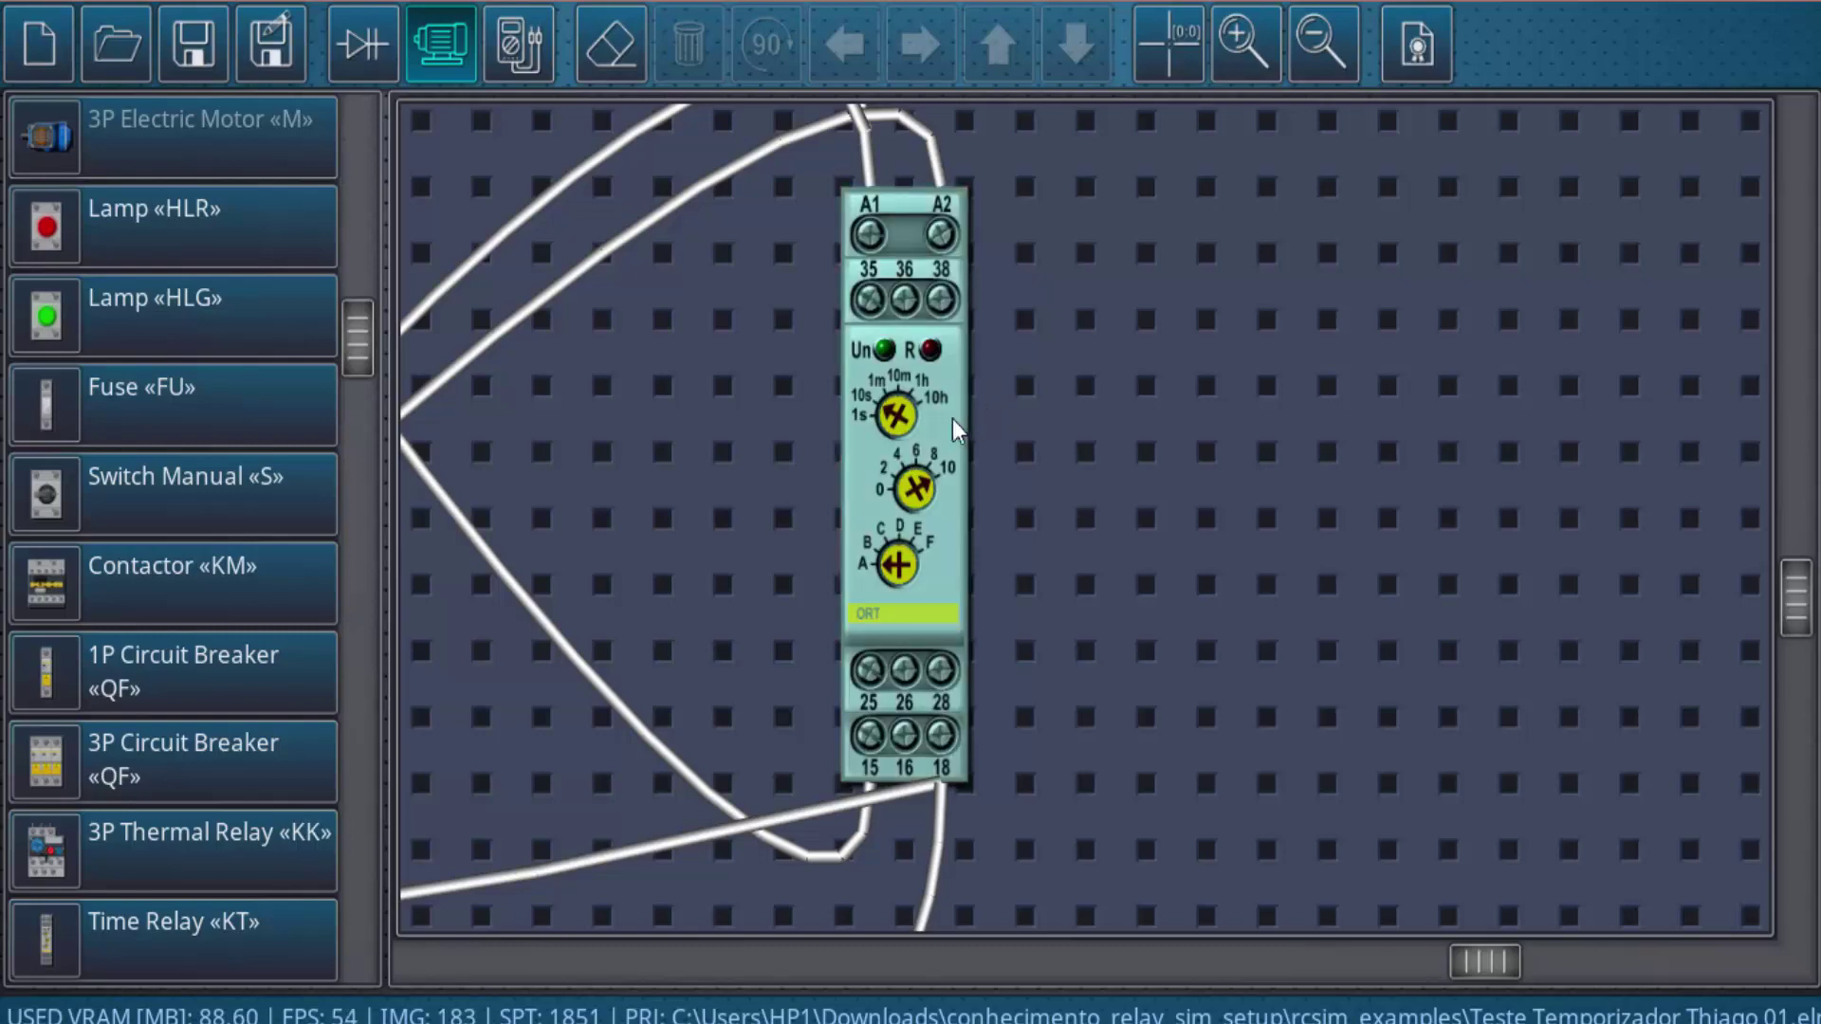
scroll(1073, 487, up, 1)
scroll(1099, 490, down, 1)
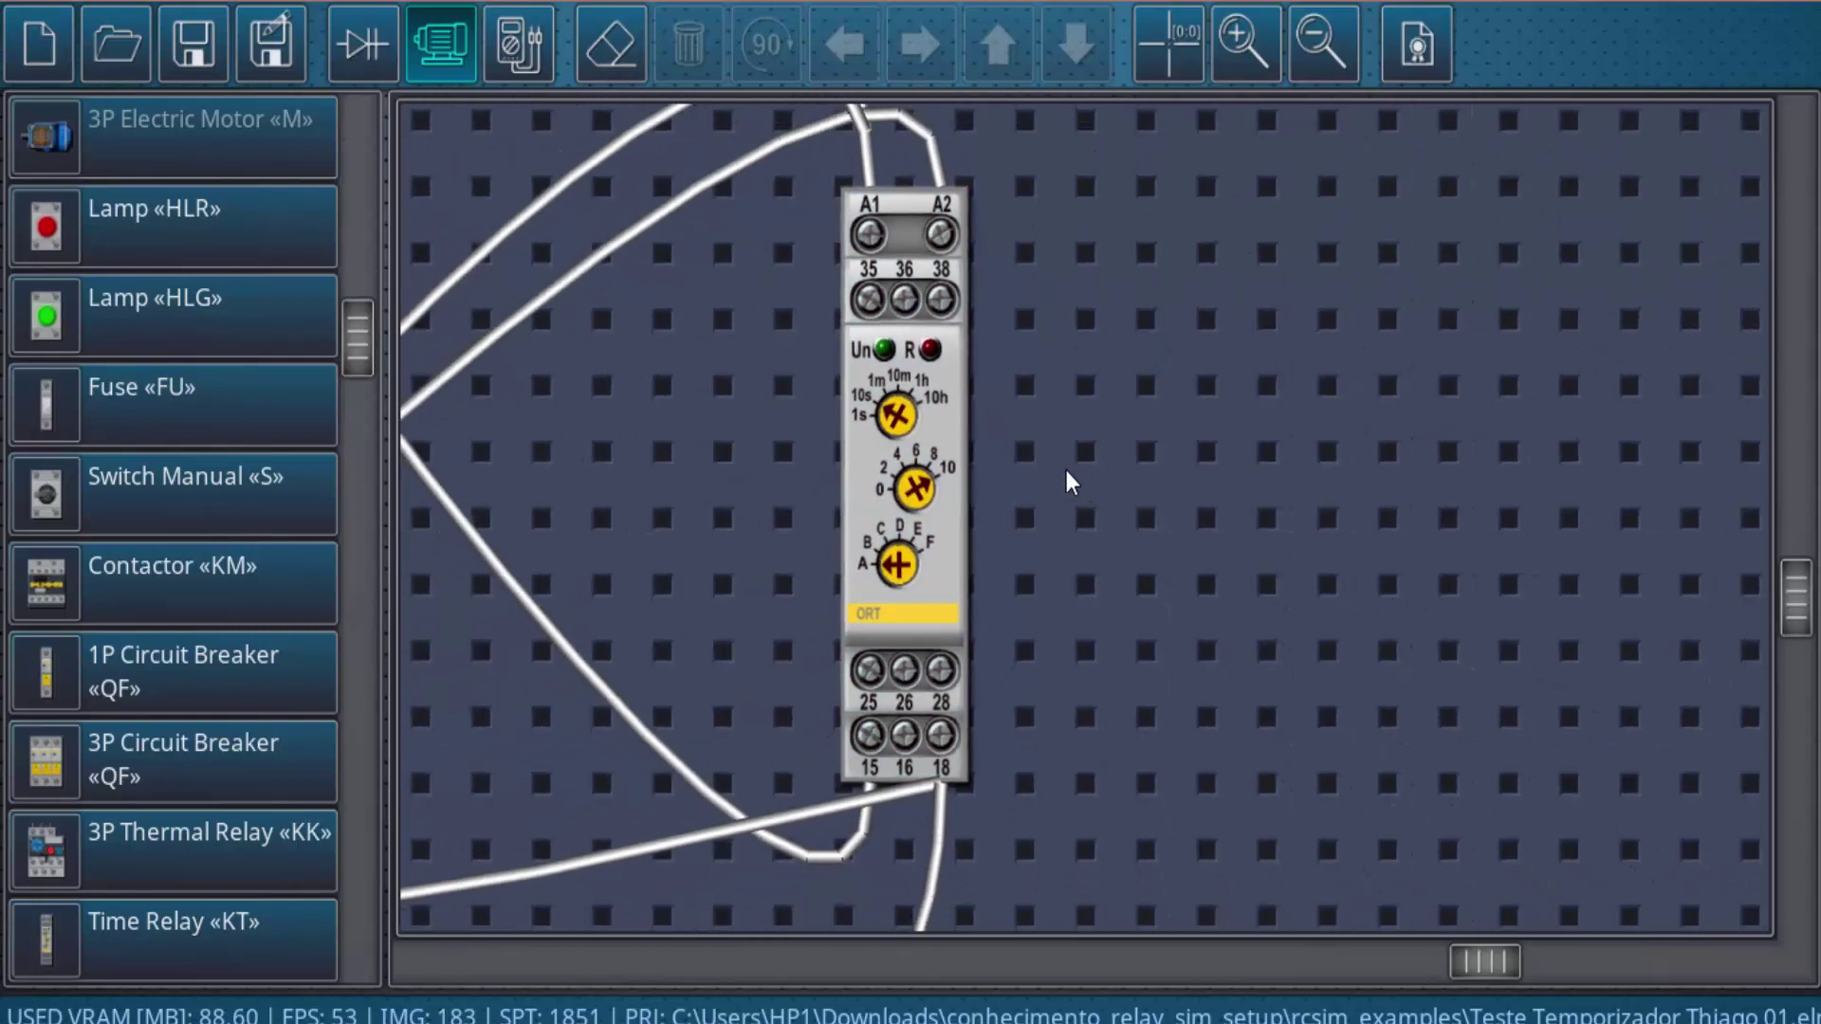
click(522, 48)
scroll(814, 522, up, 1)
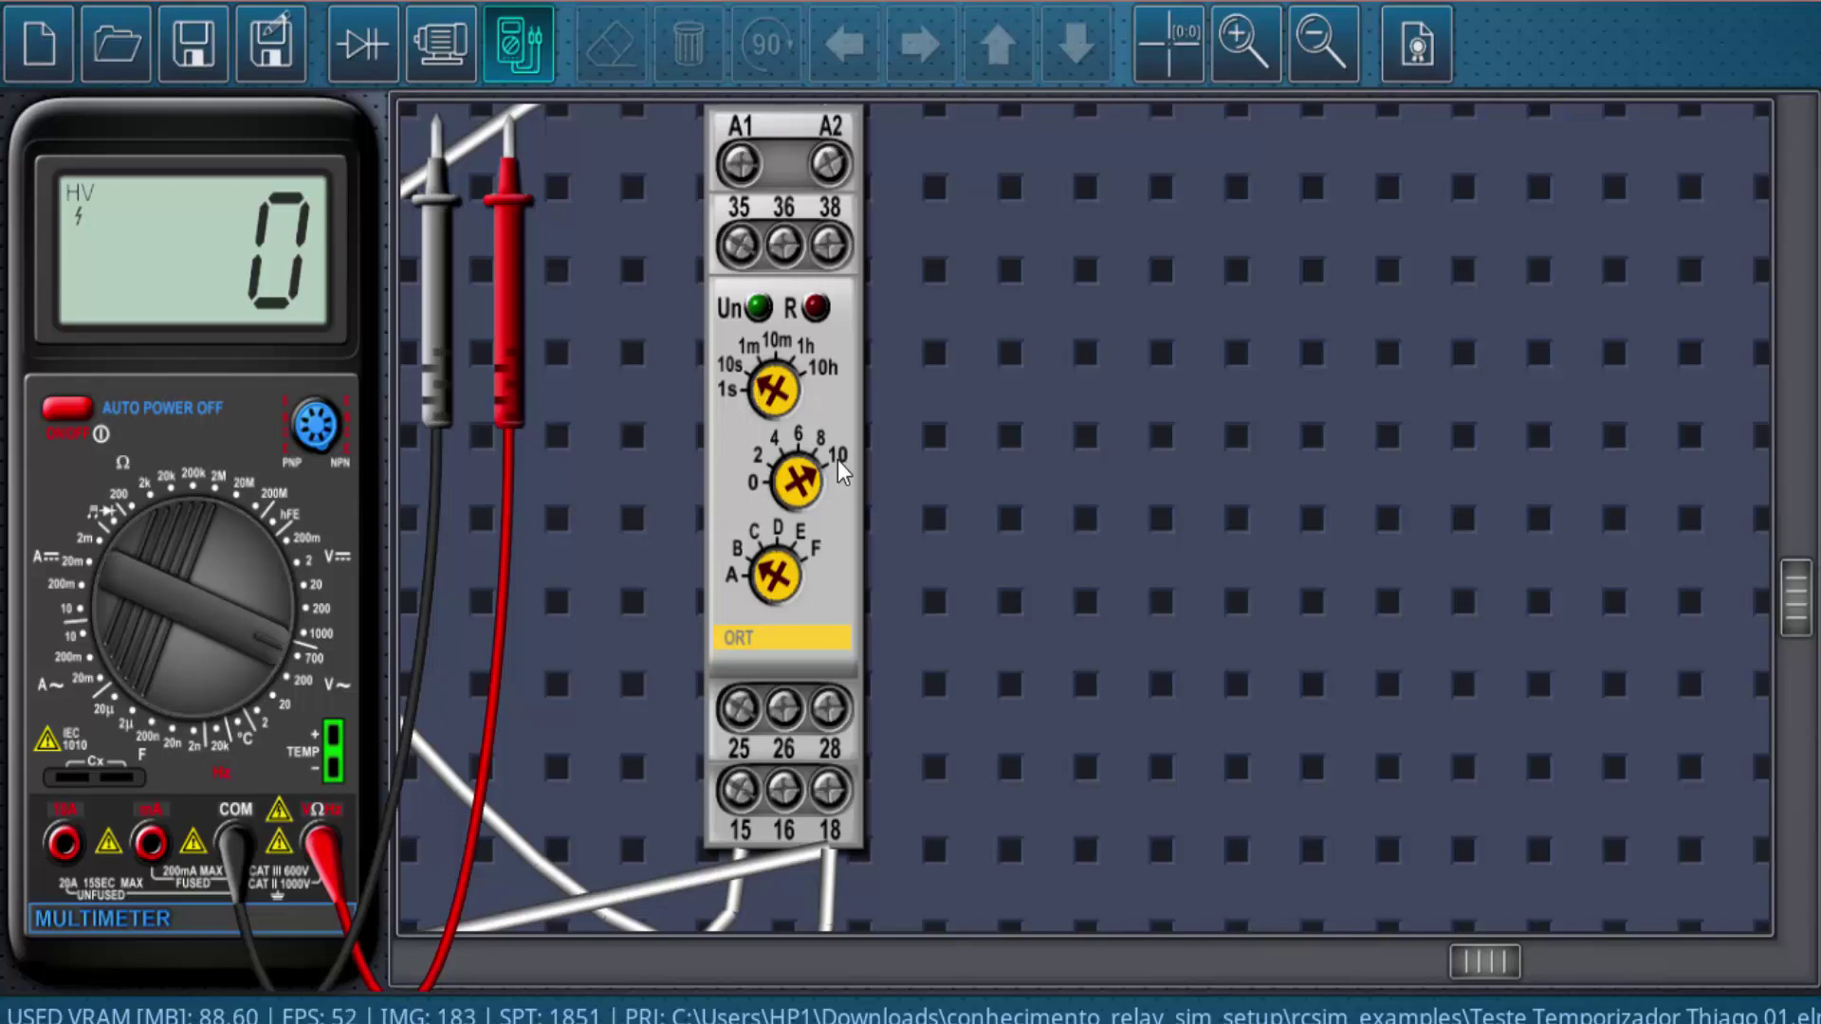
scroll(978, 476, down, 1)
scroll(978, 477, down, 1)
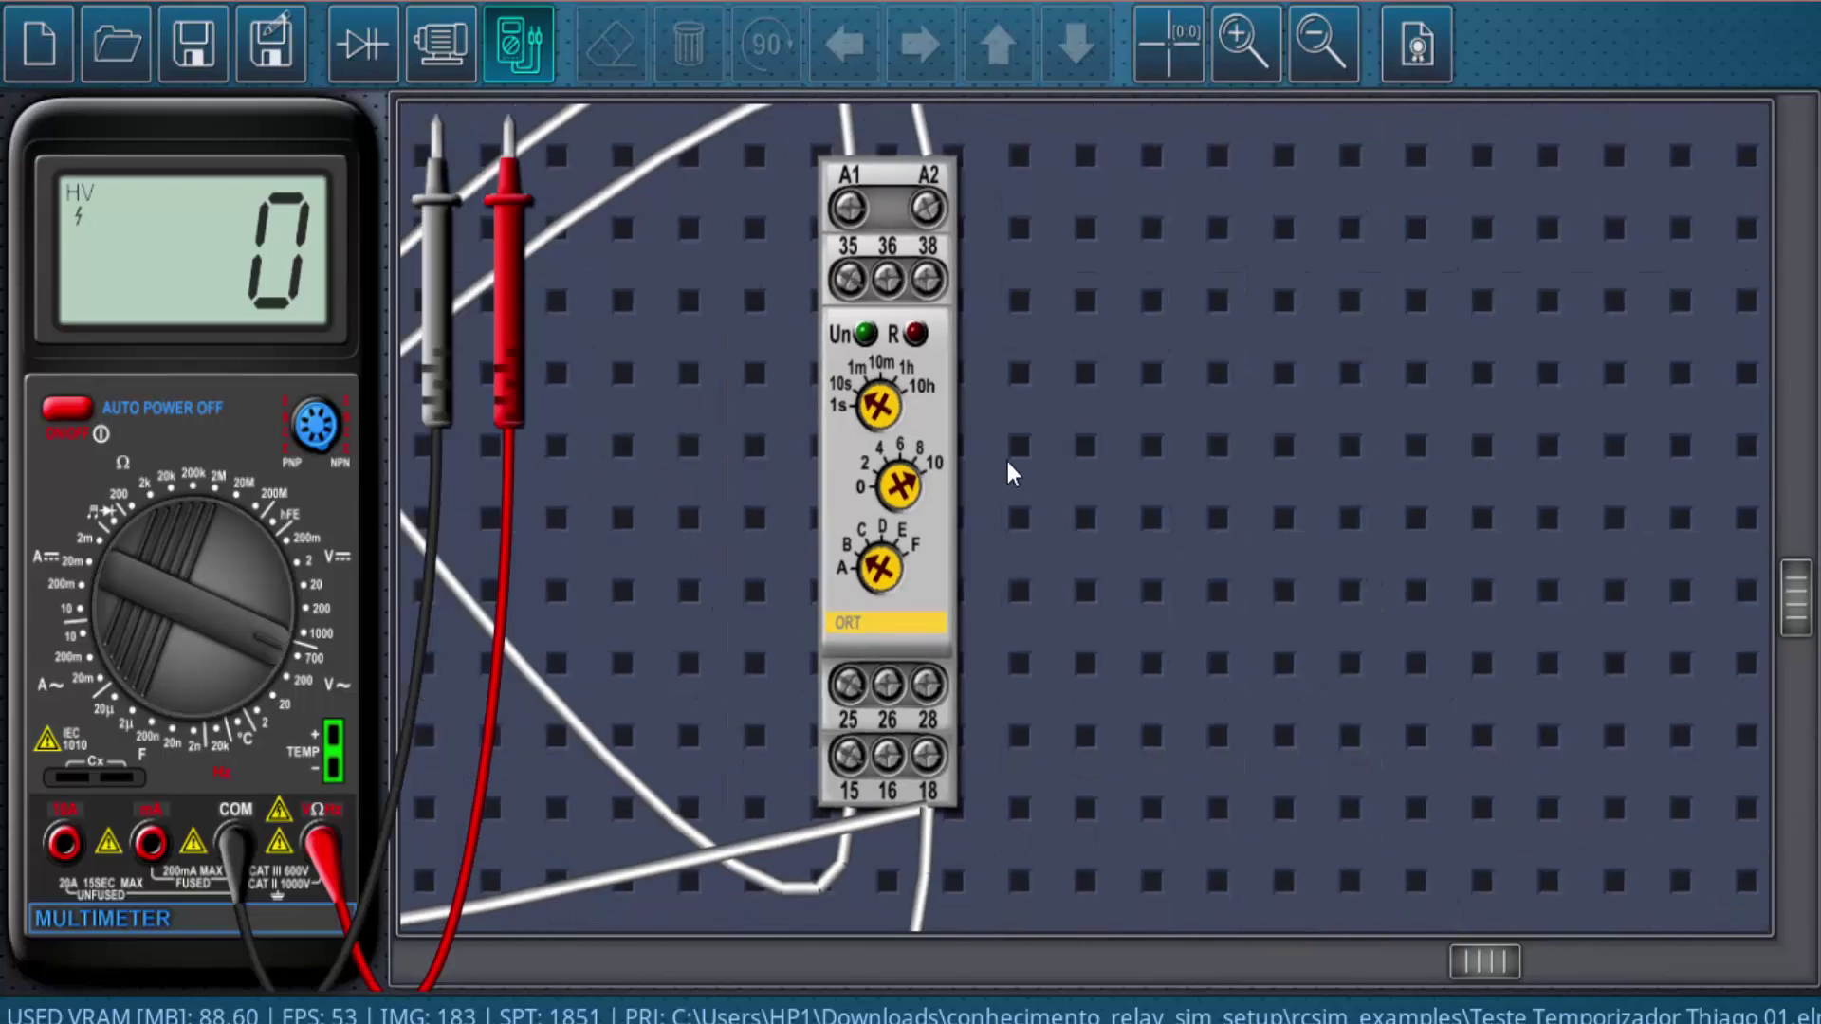
scroll(1008, 468, down, 1)
scroll(1045, 504, down, 1)
scroll(1138, 561, down, 1)
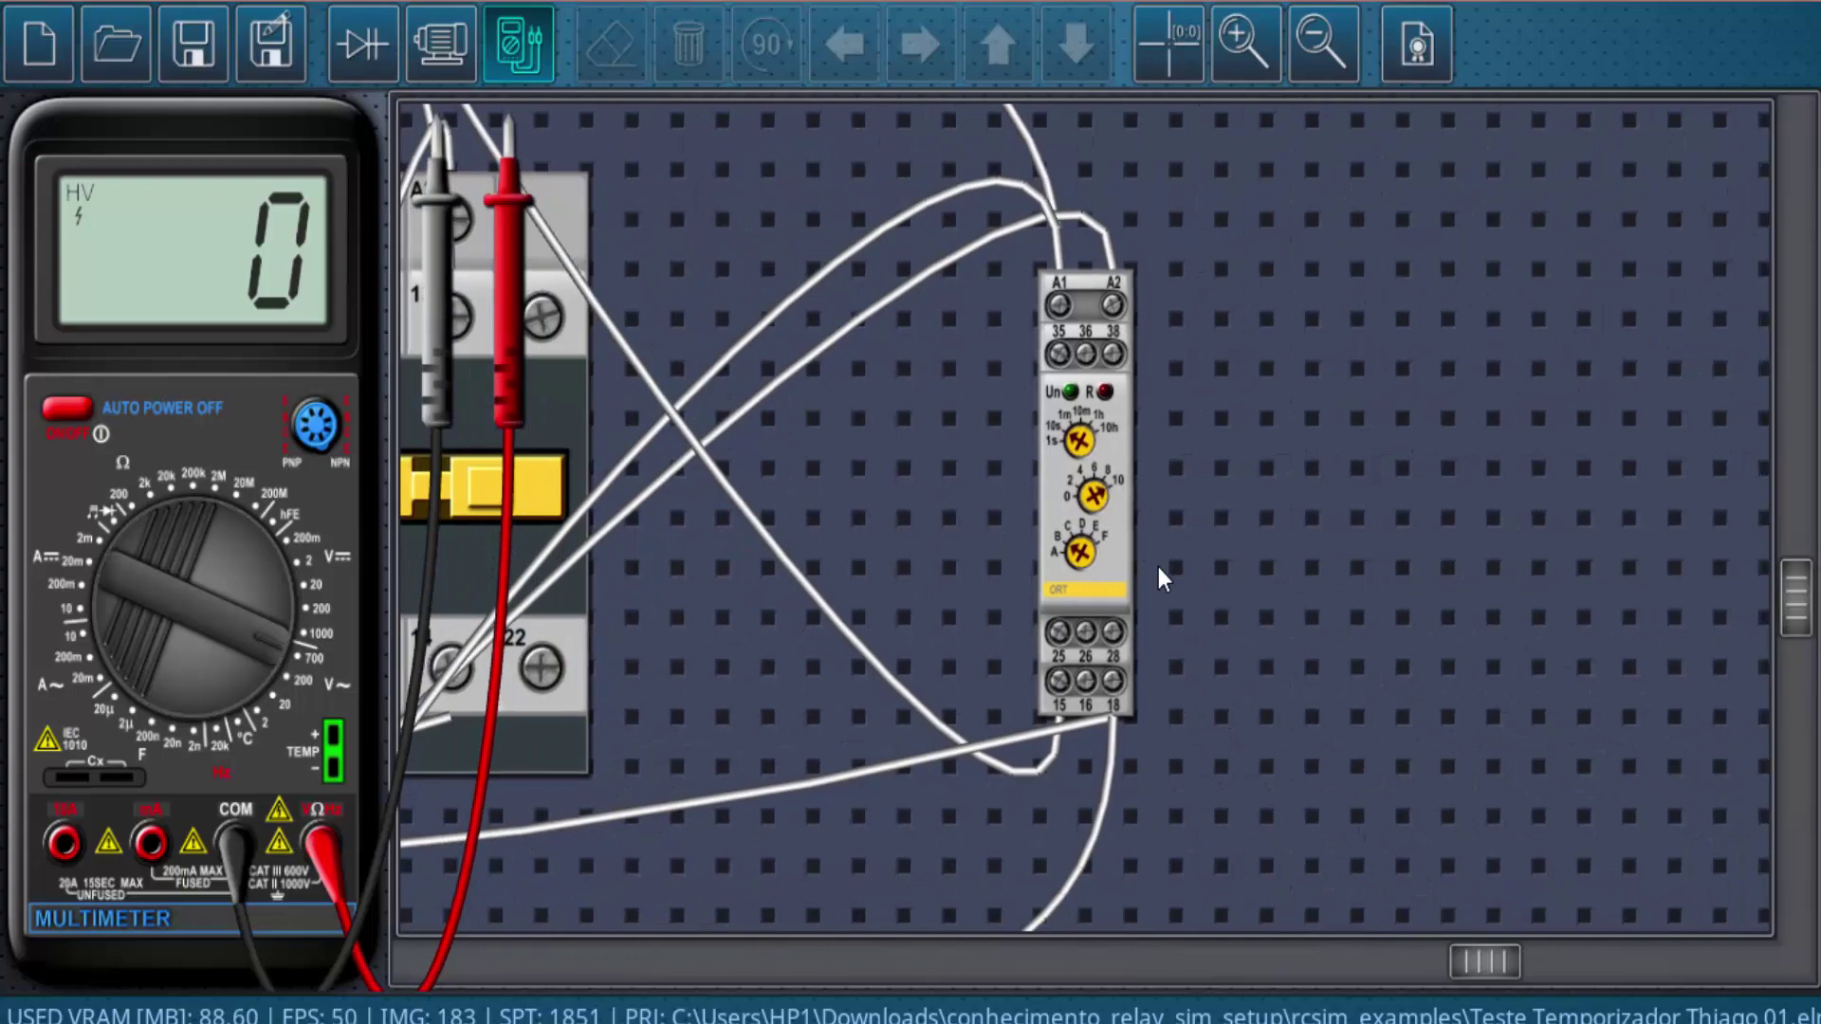
scroll(1158, 568, down, 1)
scroll(1205, 599, down, 1)
scroll(1333, 695, down, 1)
scroll(1341, 716, down, 1)
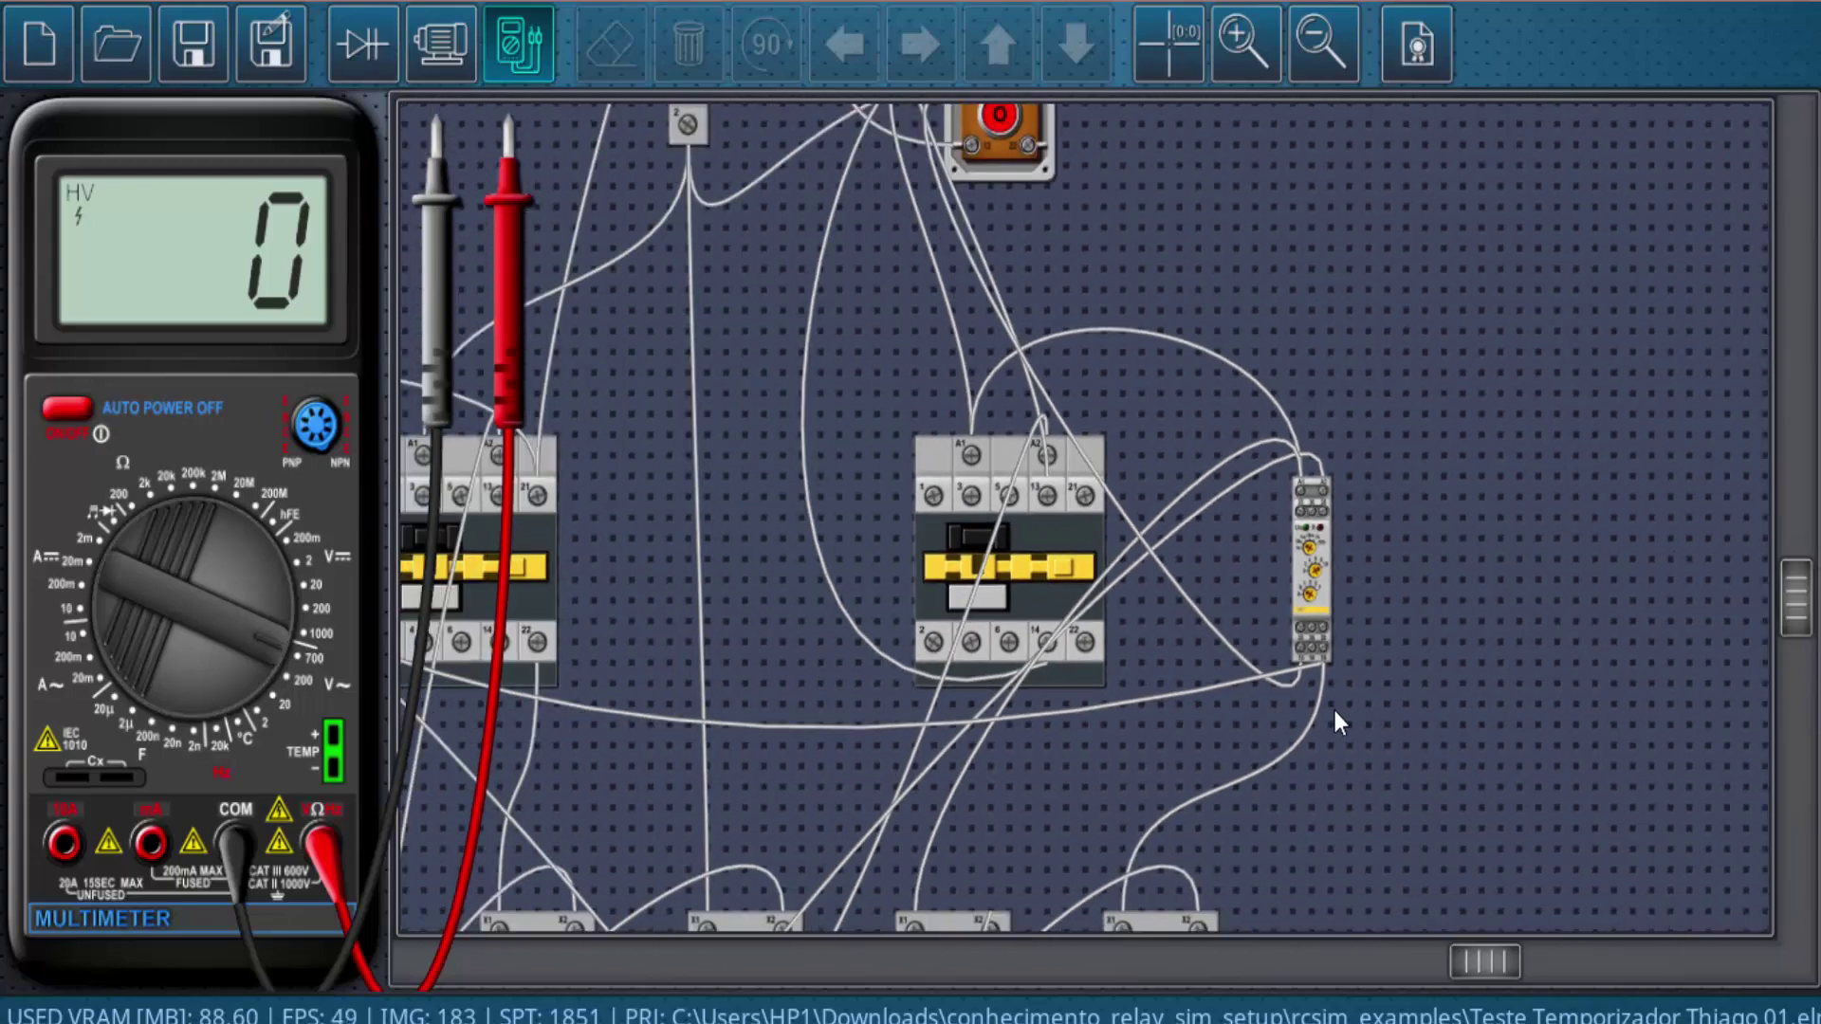
scroll(1334, 710, down, 1)
scroll(1338, 683, down, 1)
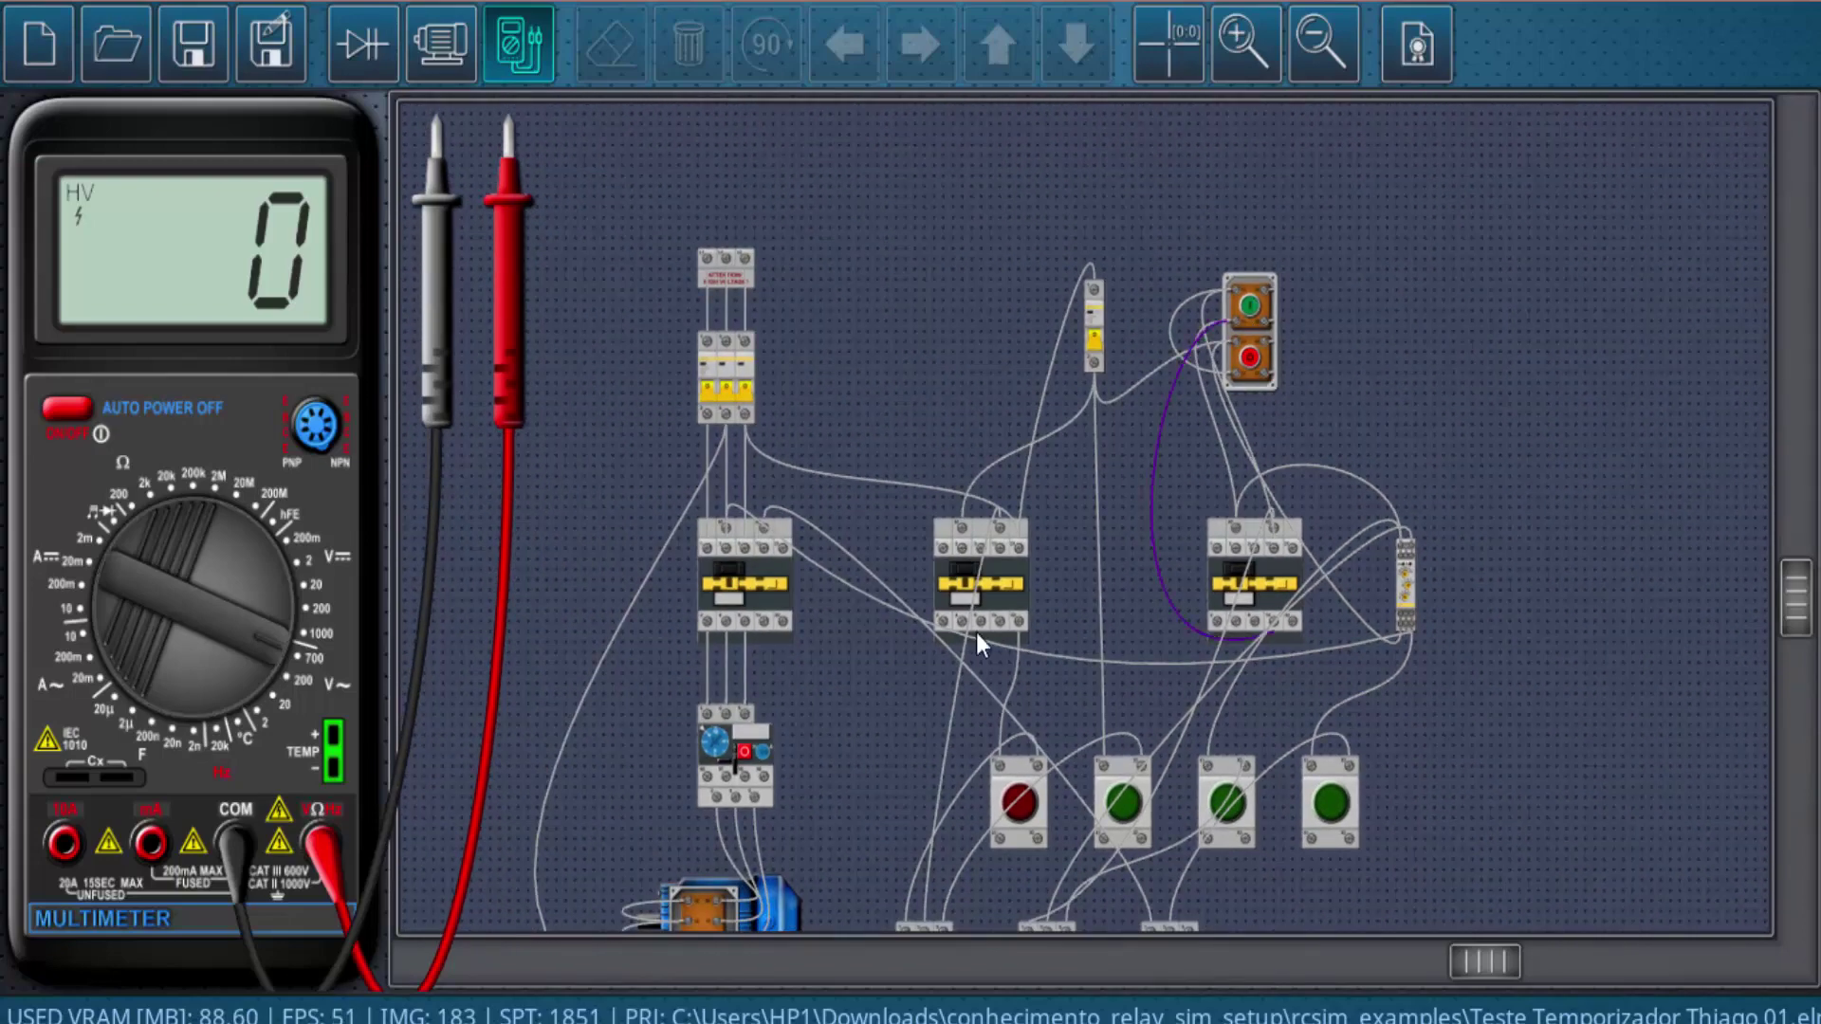
scroll(844, 559, down, 2)
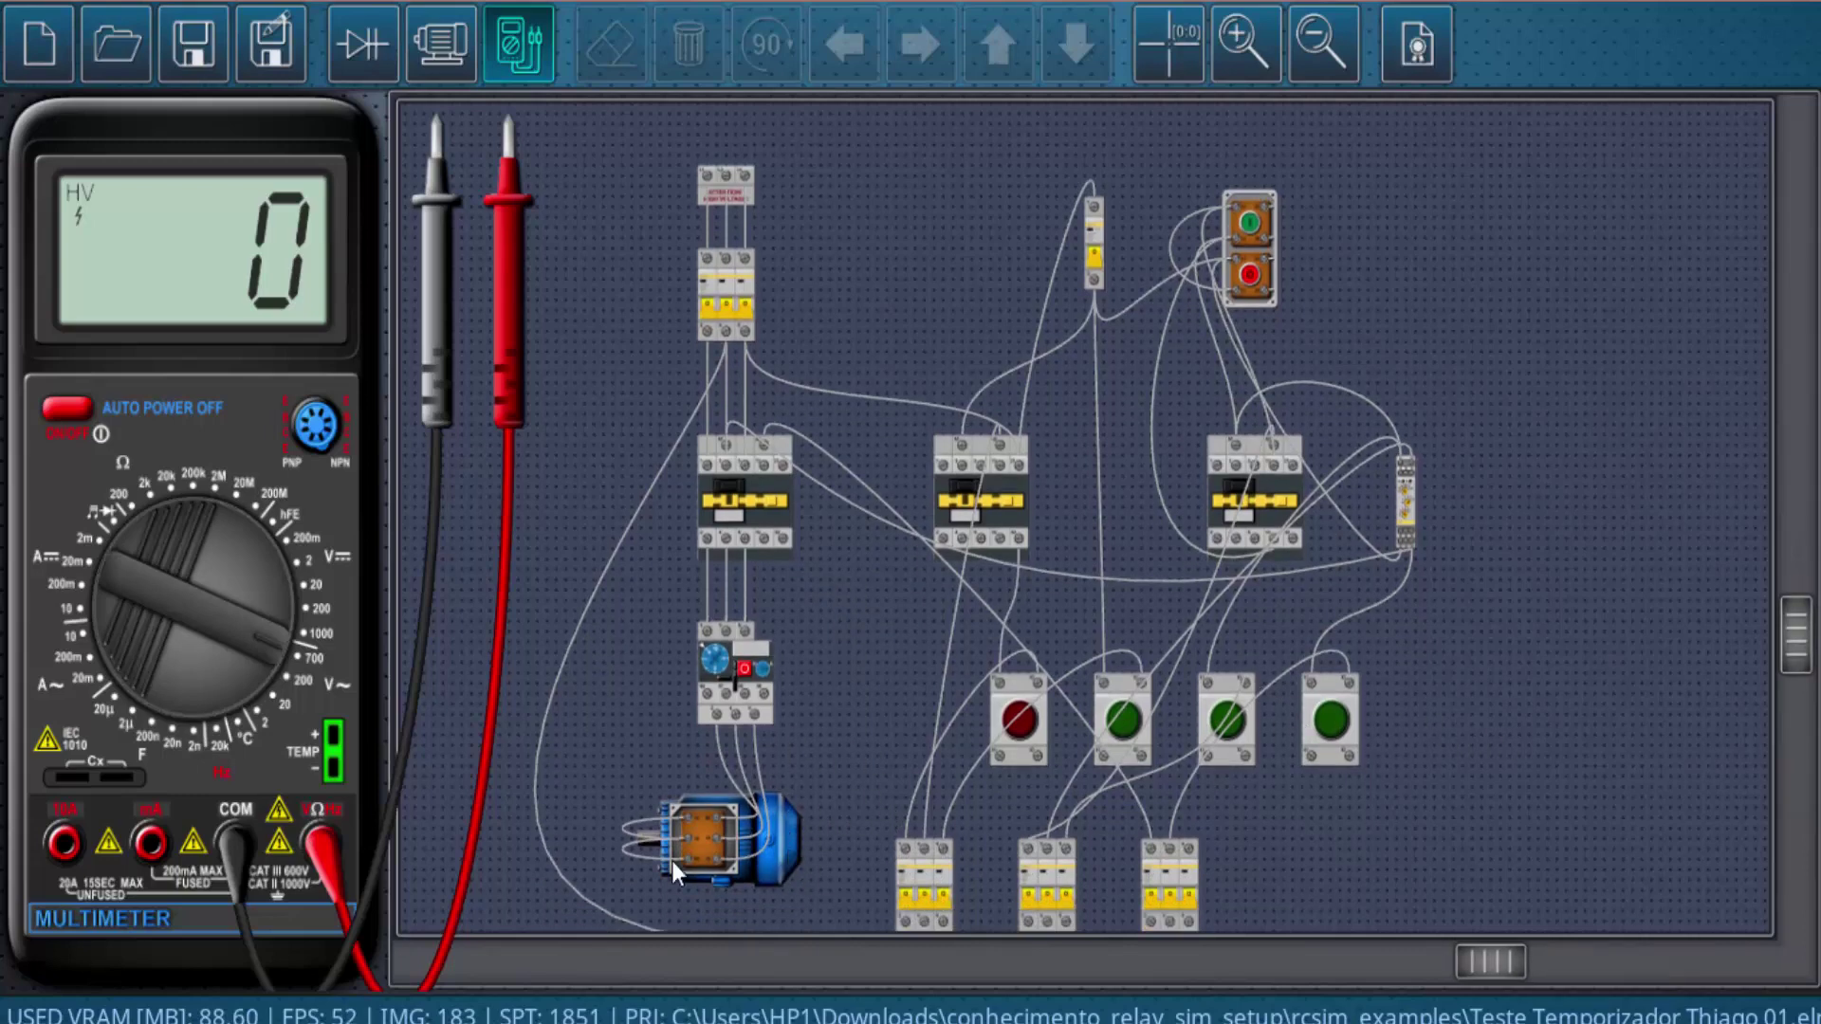
ctrl+scroll(1398, 465, up, 2)
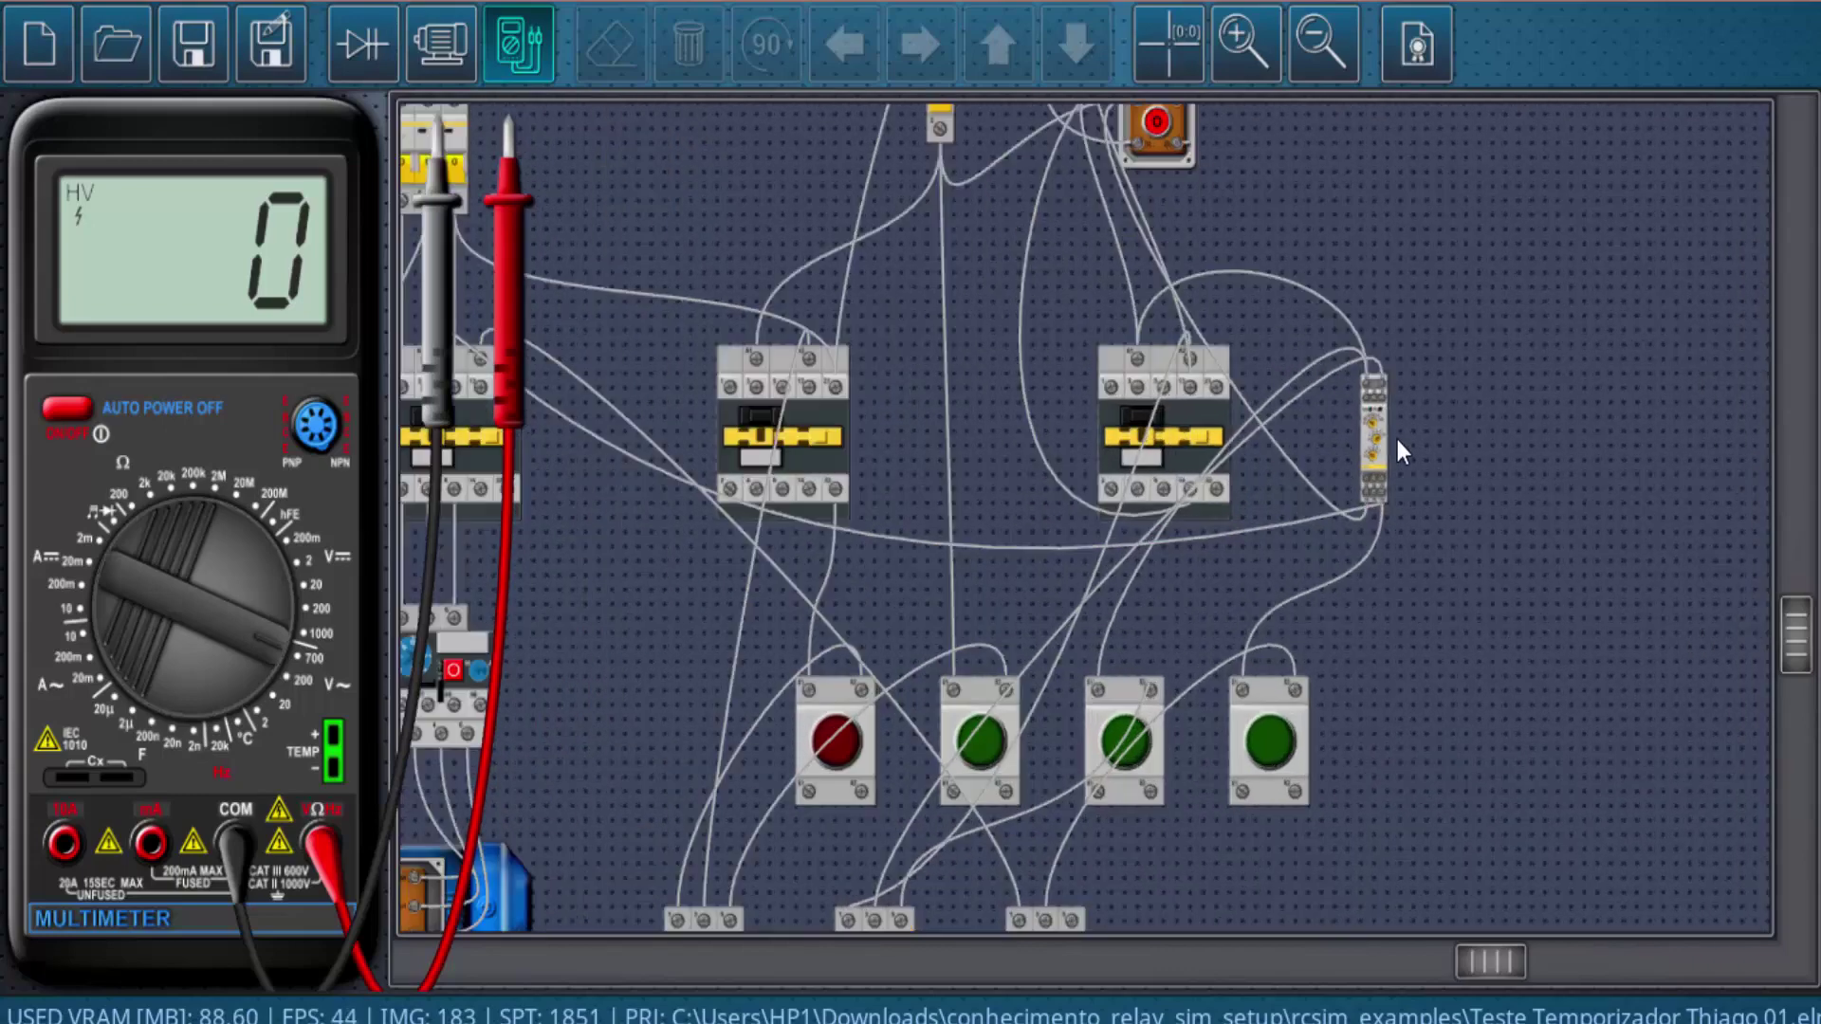
ctrl+scroll(1356, 370, up, 2)
ctrl+scroll(1280, 256, up, 3)
scroll(1185, 361, up, 5)
ctrl+scroll(1000, 684, up, 2)
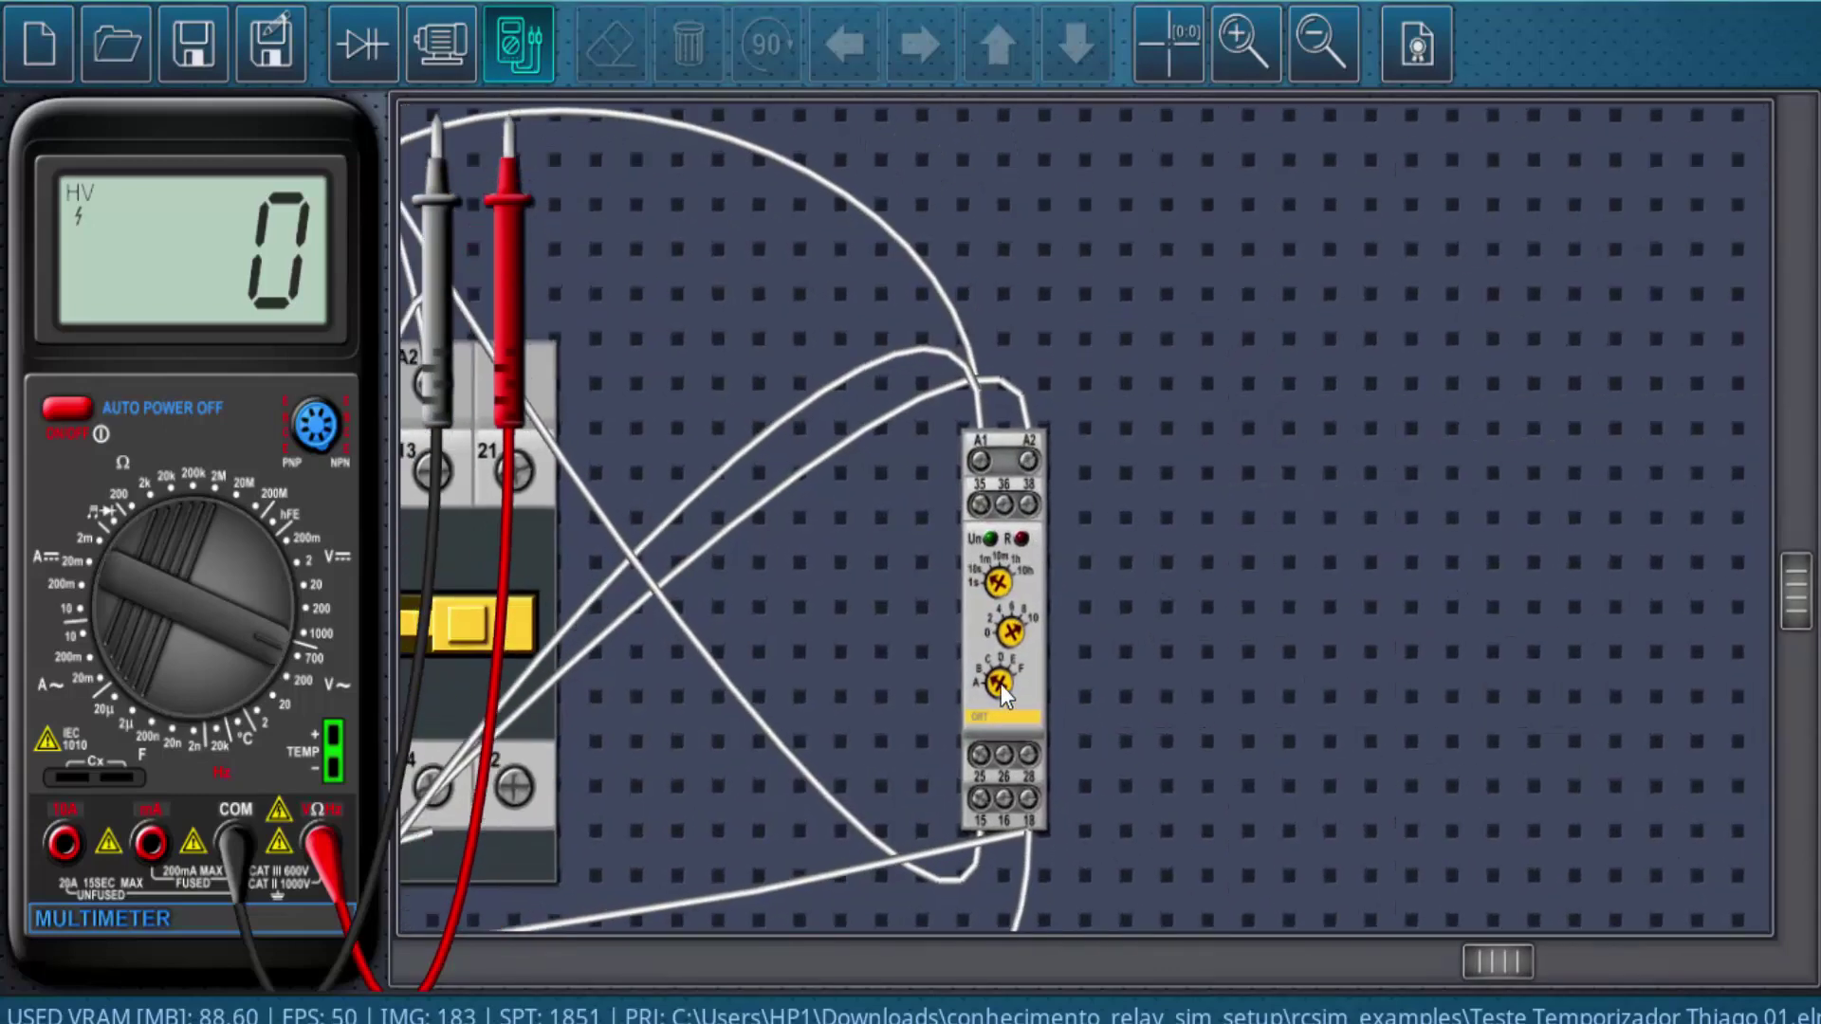
ctrl+scroll(898, 654, up, 1)
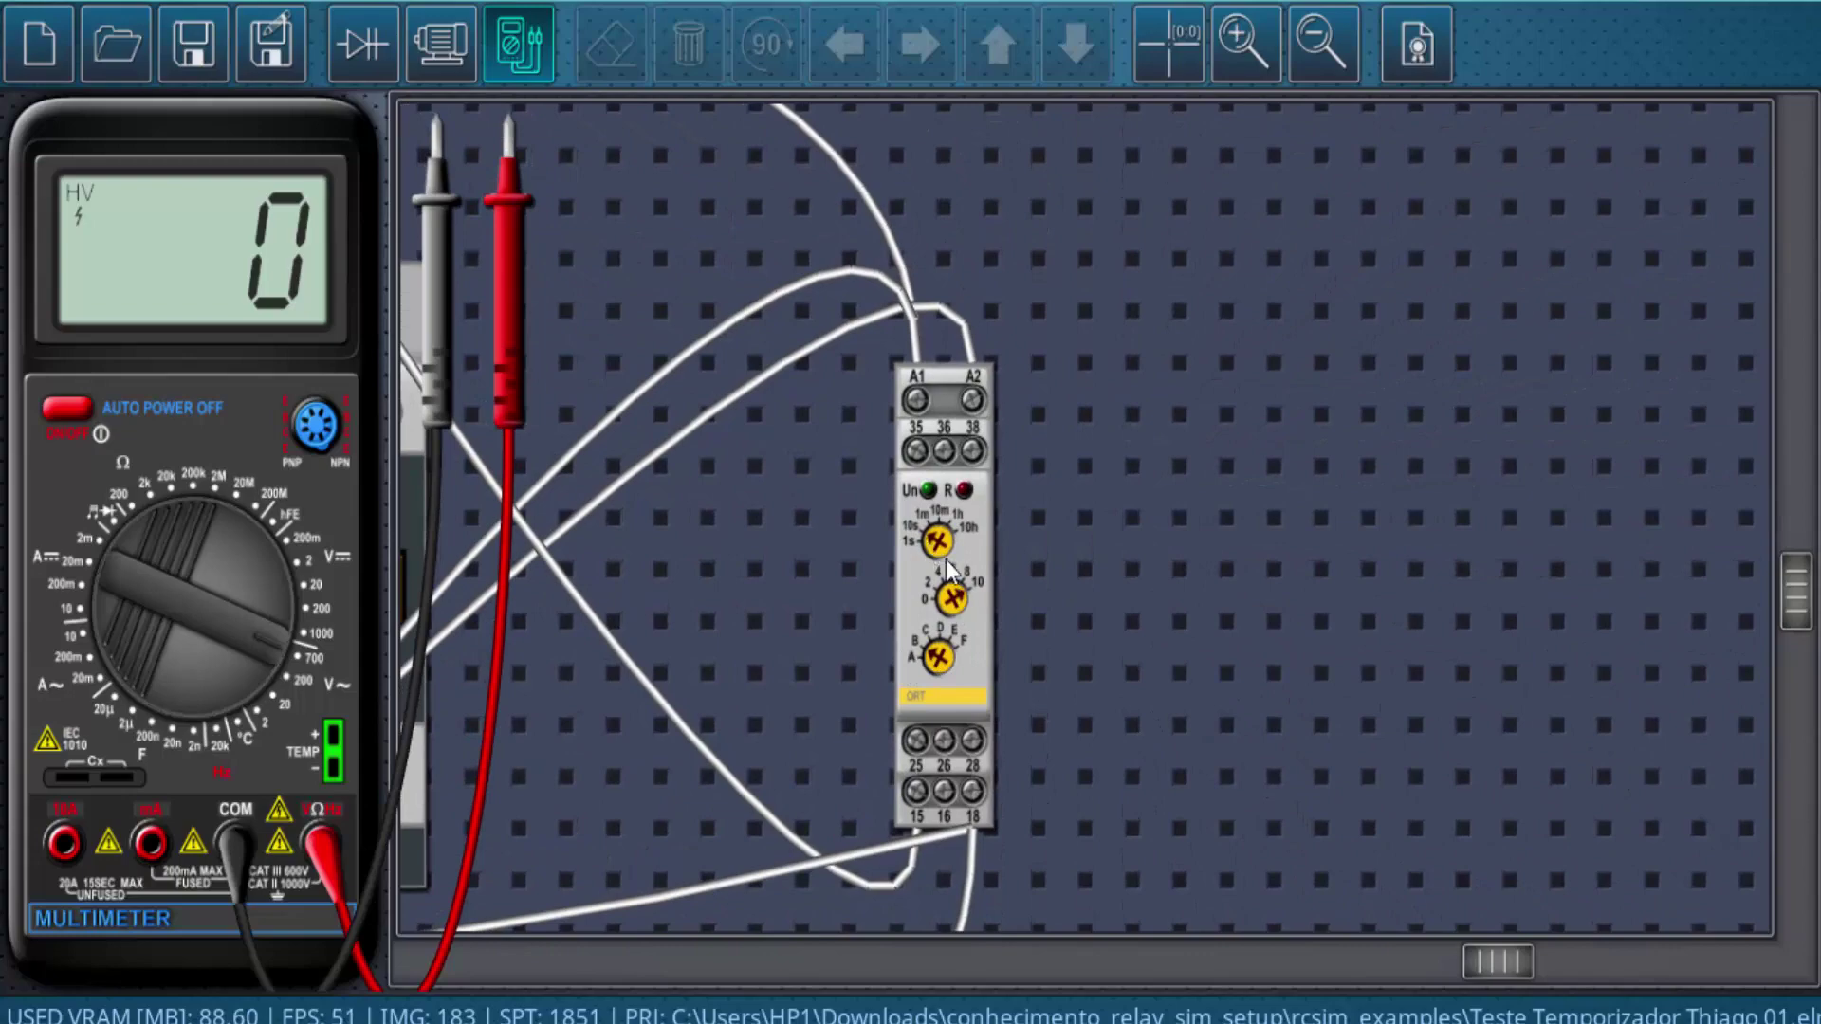
ctrl+scroll(1256, 607, down, 1)
ctrl+scroll(1323, 634, down, 2)
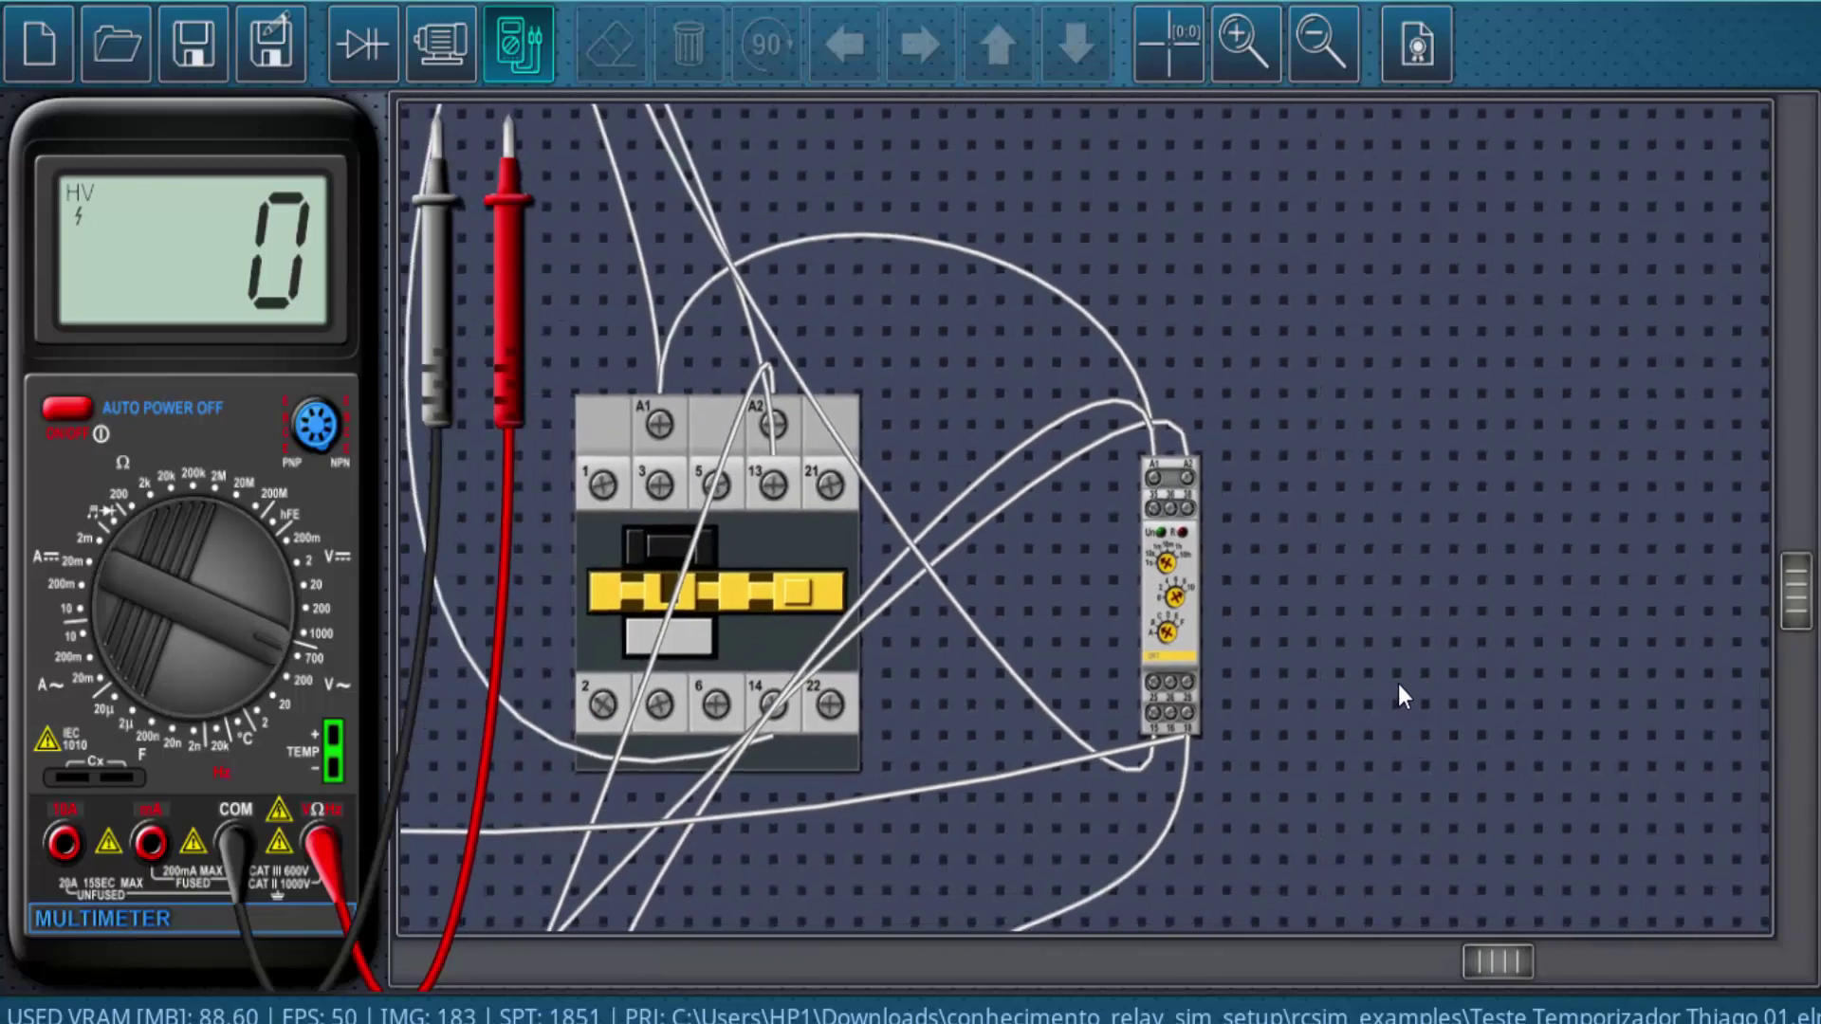
ctrl+scroll(1399, 684, down, 2)
ctrl+scroll(1399, 683, down, 2)
scroll(1096, 474, down, 1)
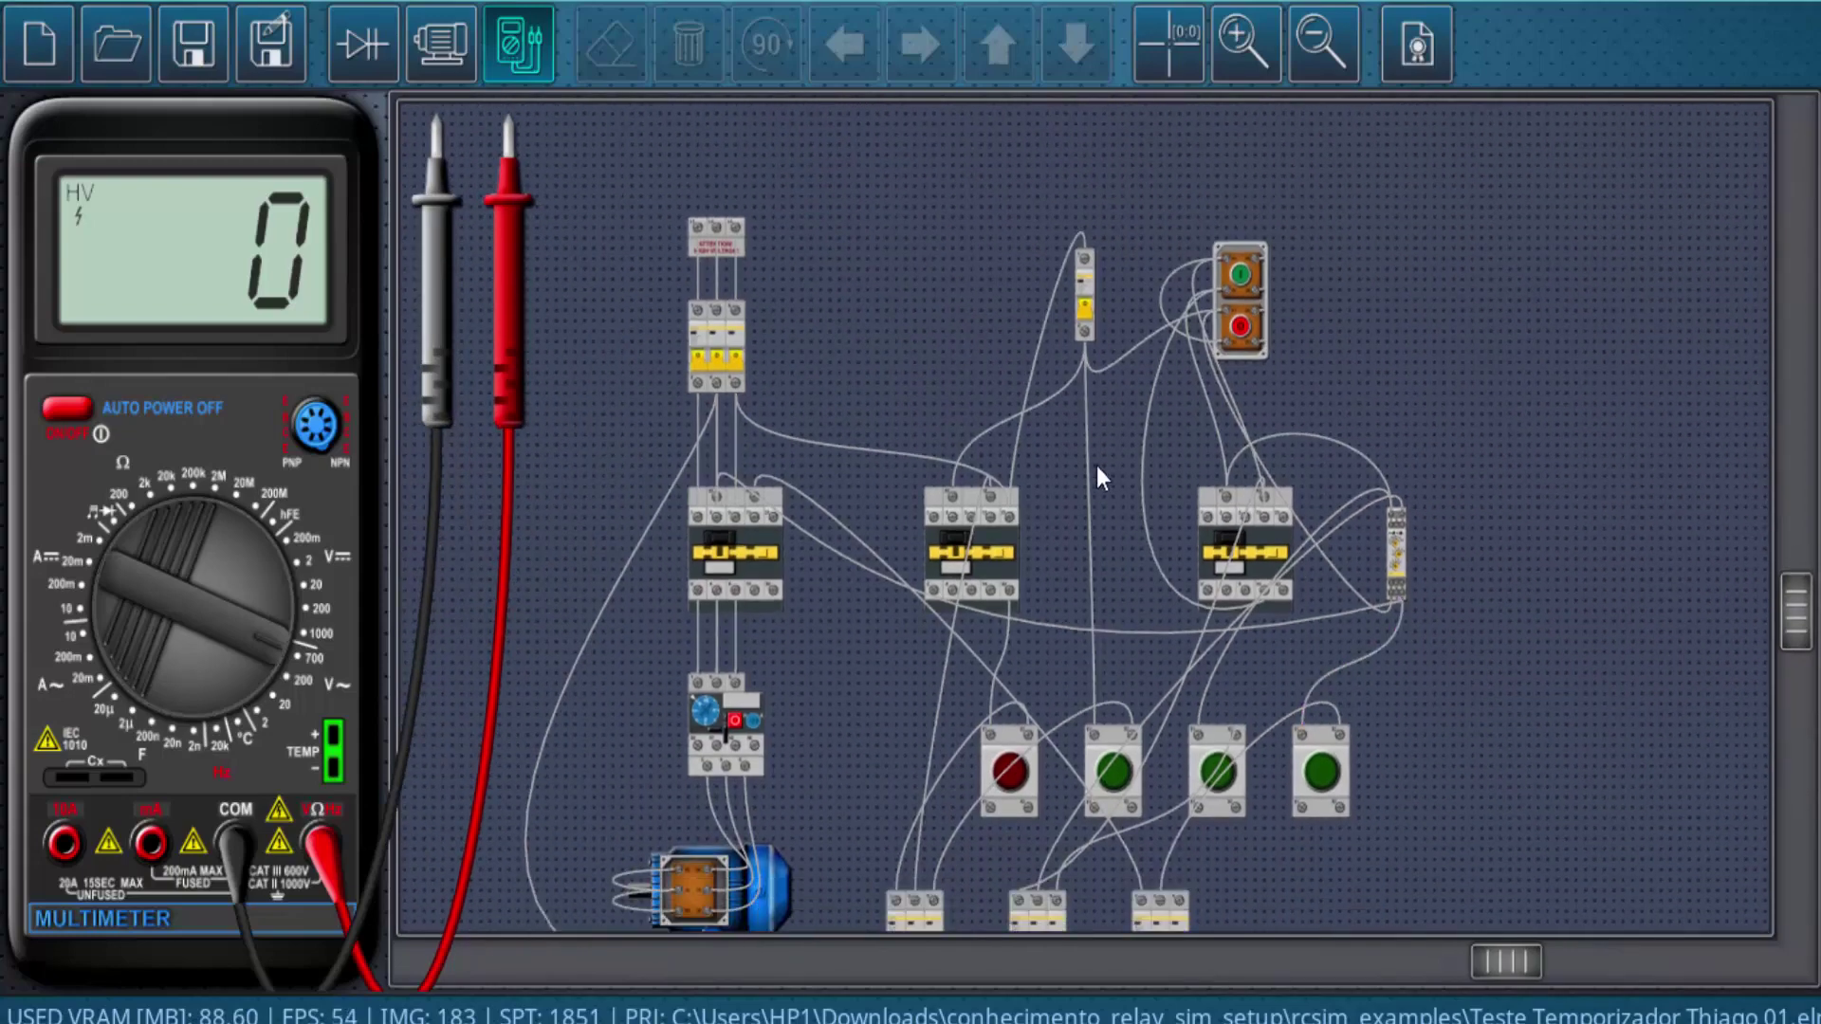
scroll(1091, 326, down, 1)
scroll(1094, 300, down, 1)
scroll(1095, 298, down, 1)
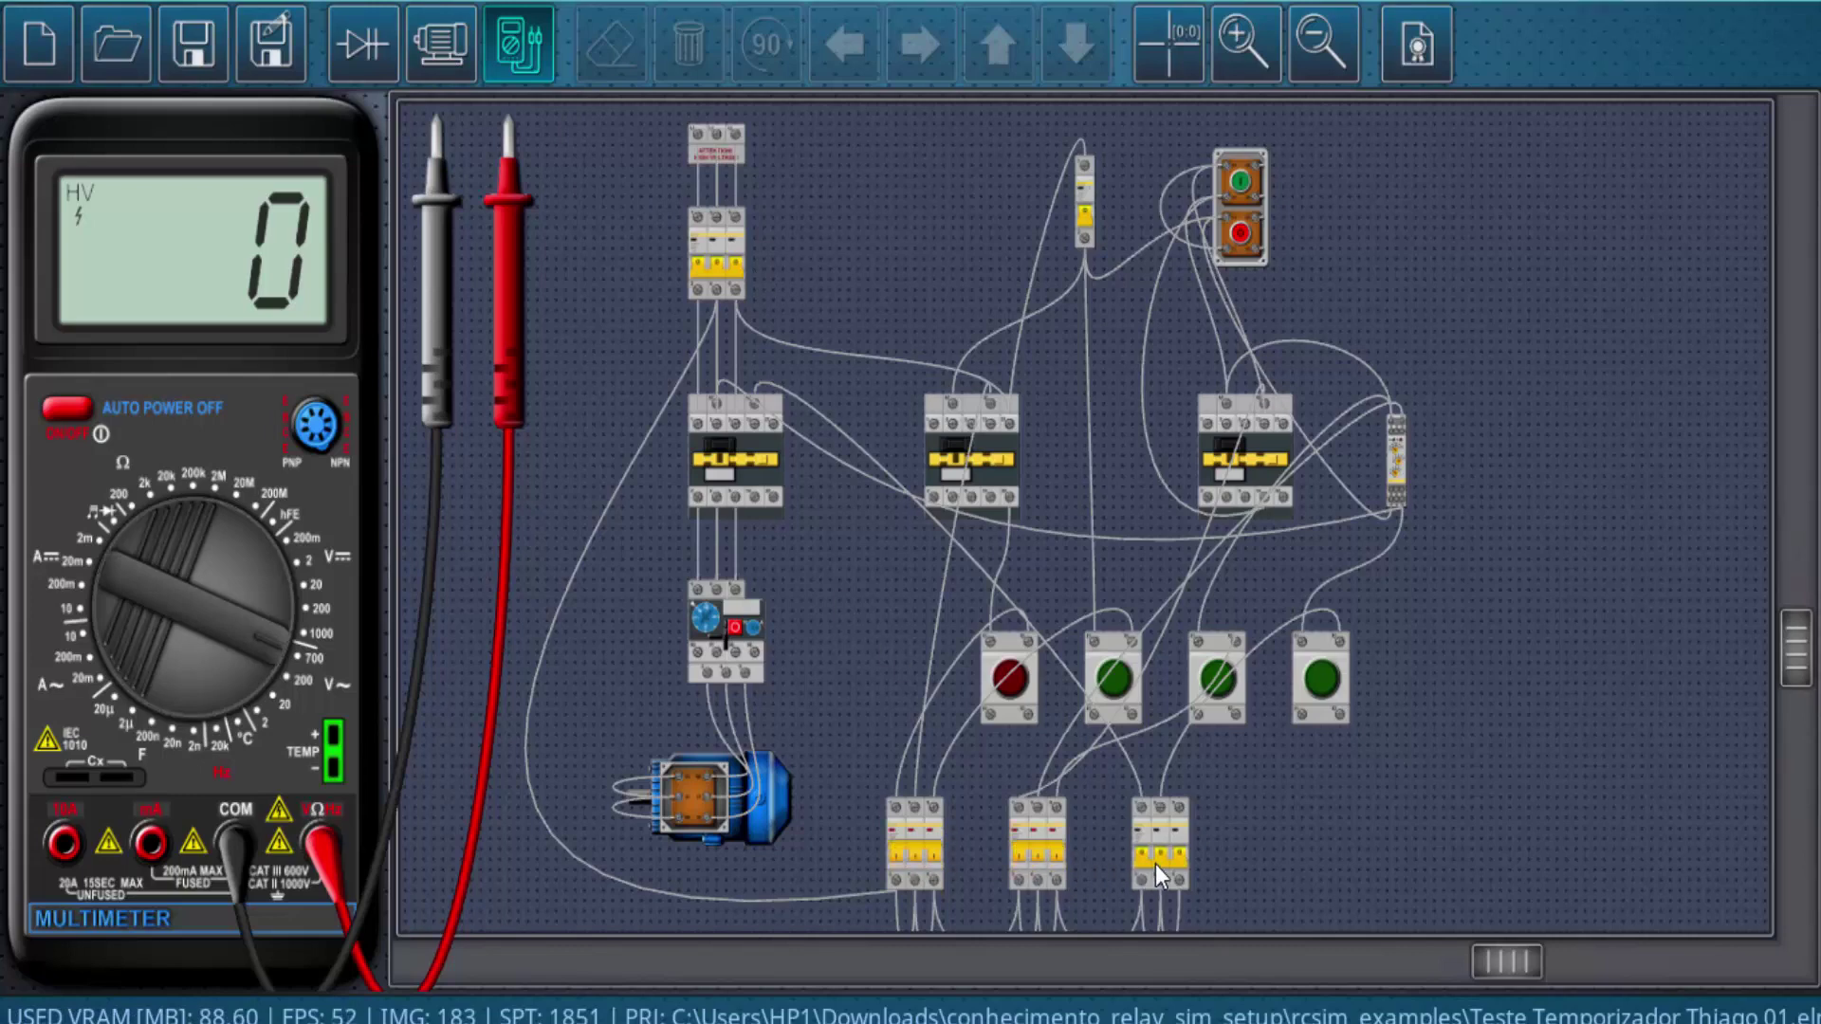
Step: Switch on the main breaker and start the sequence until all three green lamps are lit
click(729, 268)
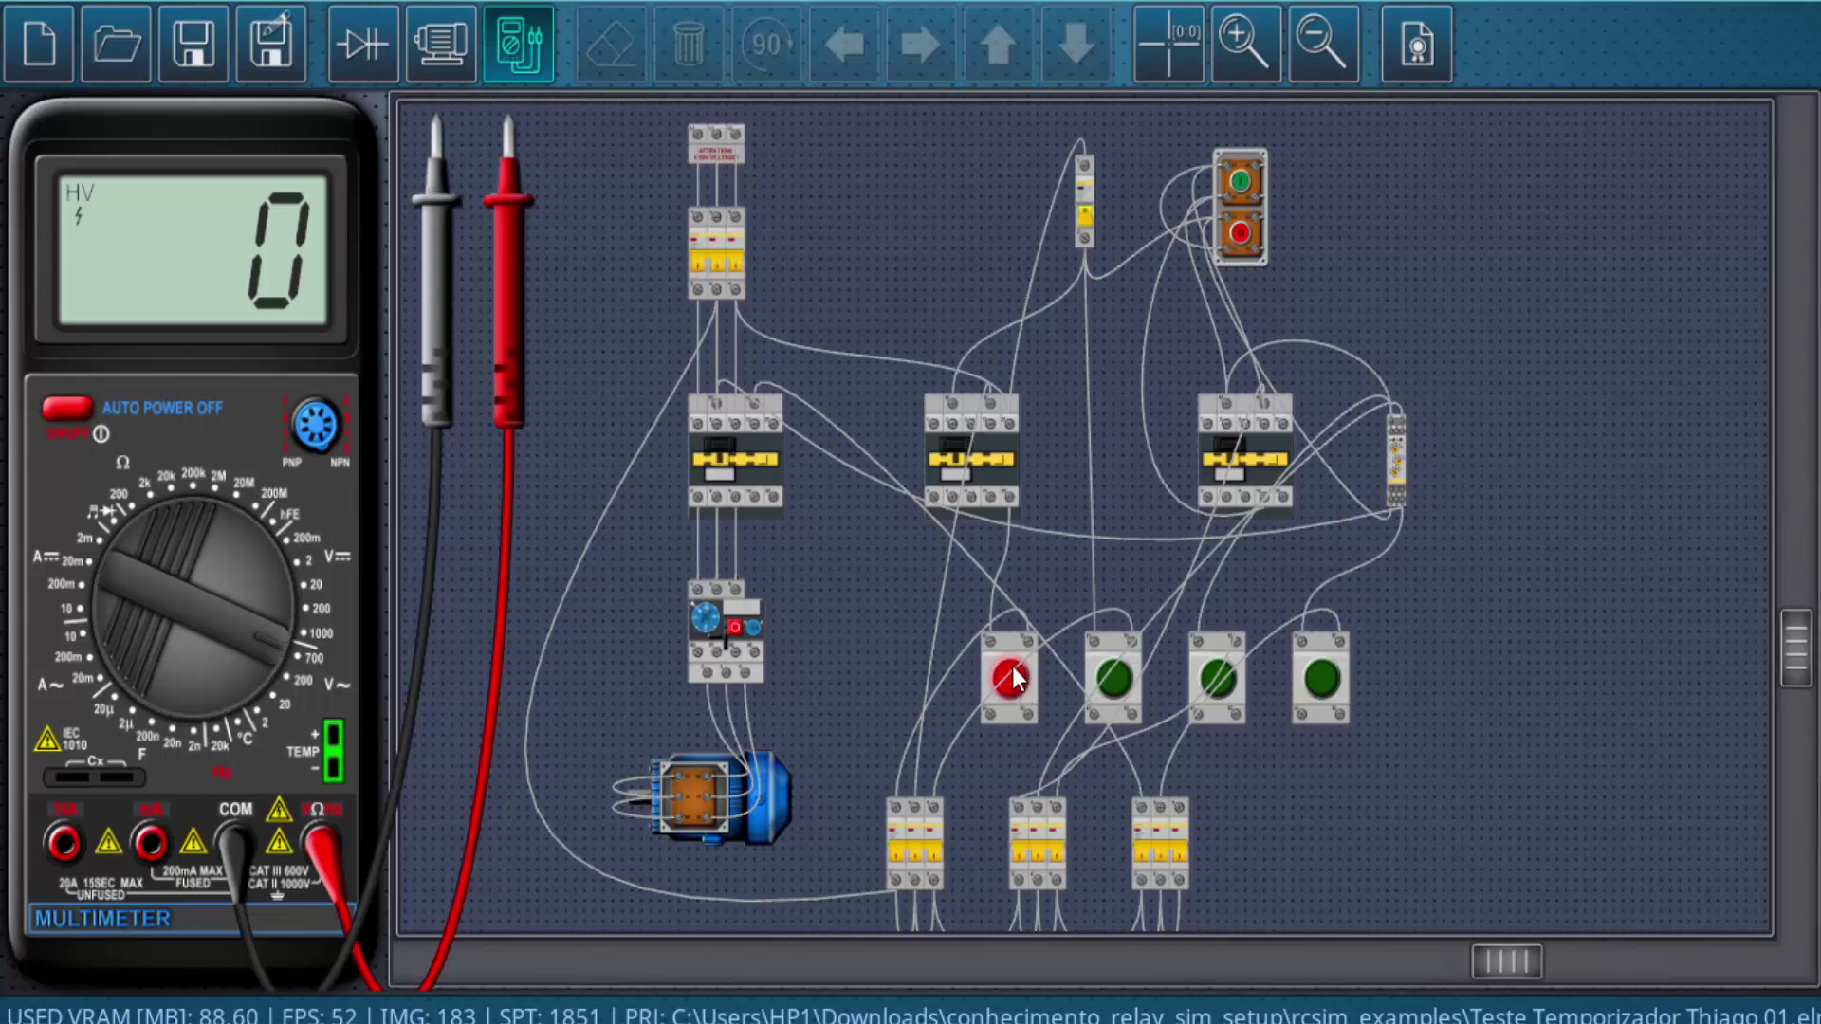
click(1085, 230)
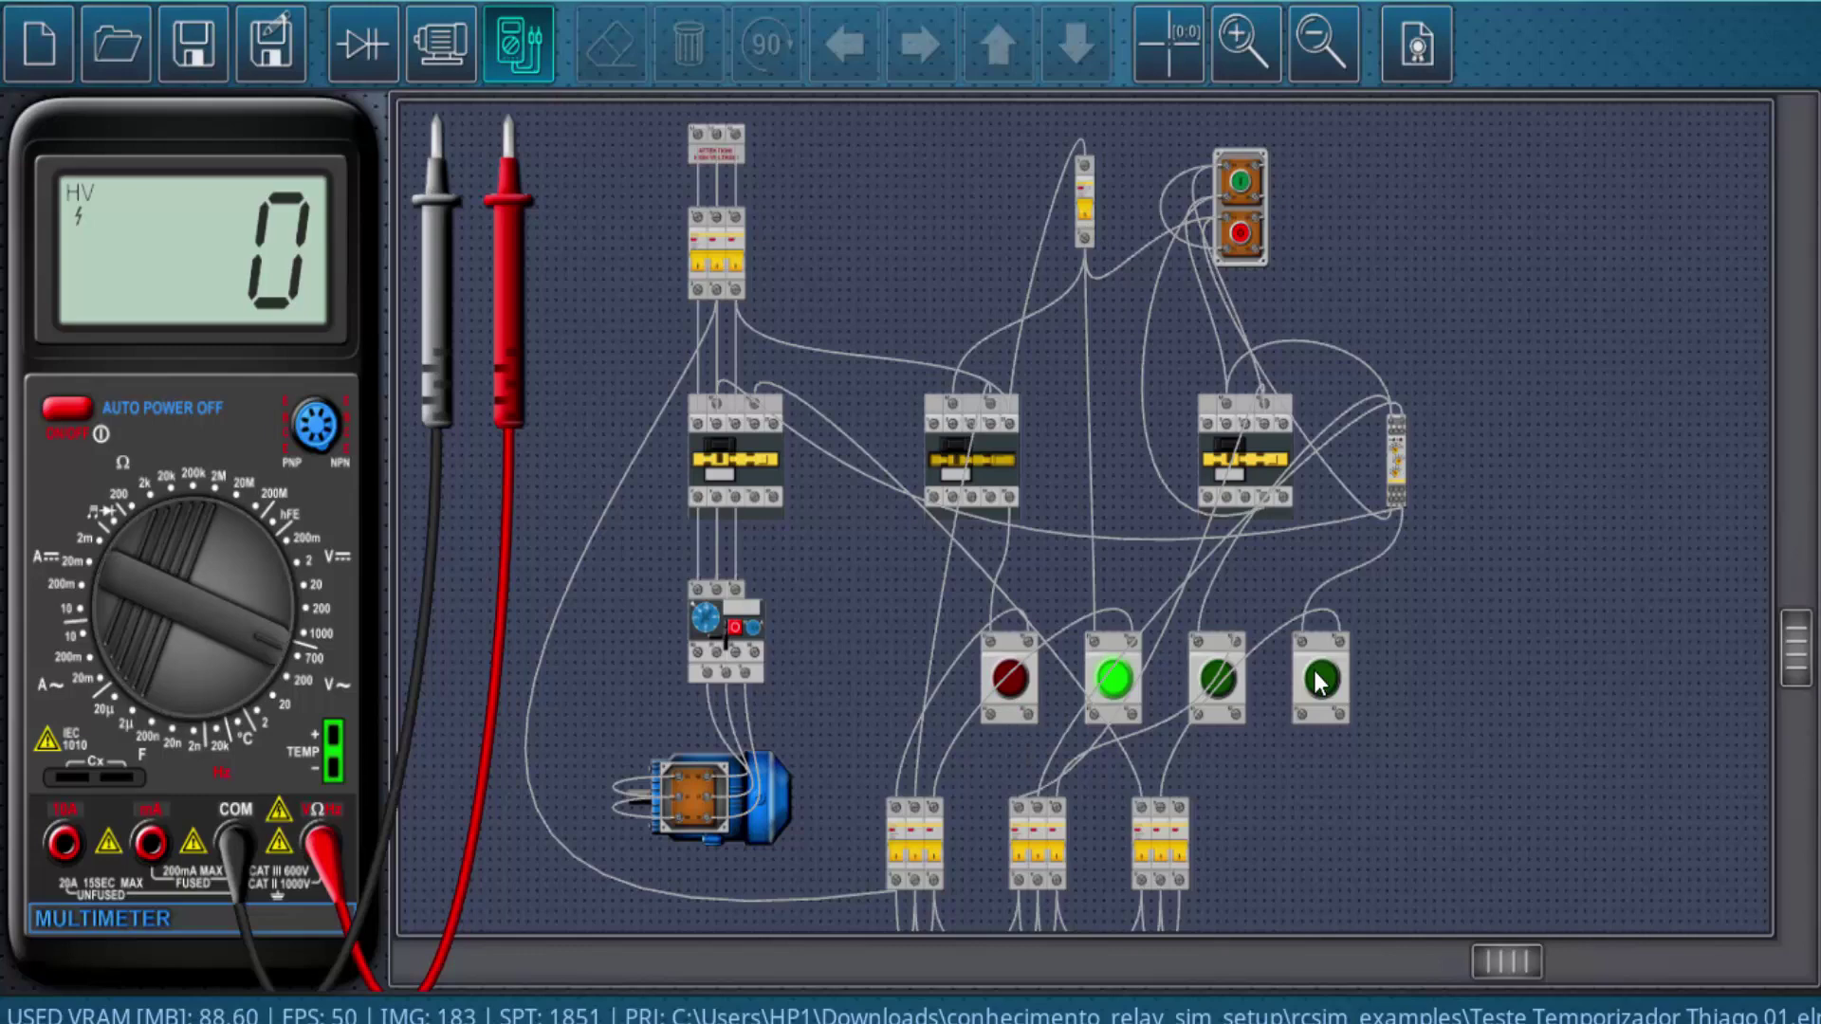
click(1238, 182)
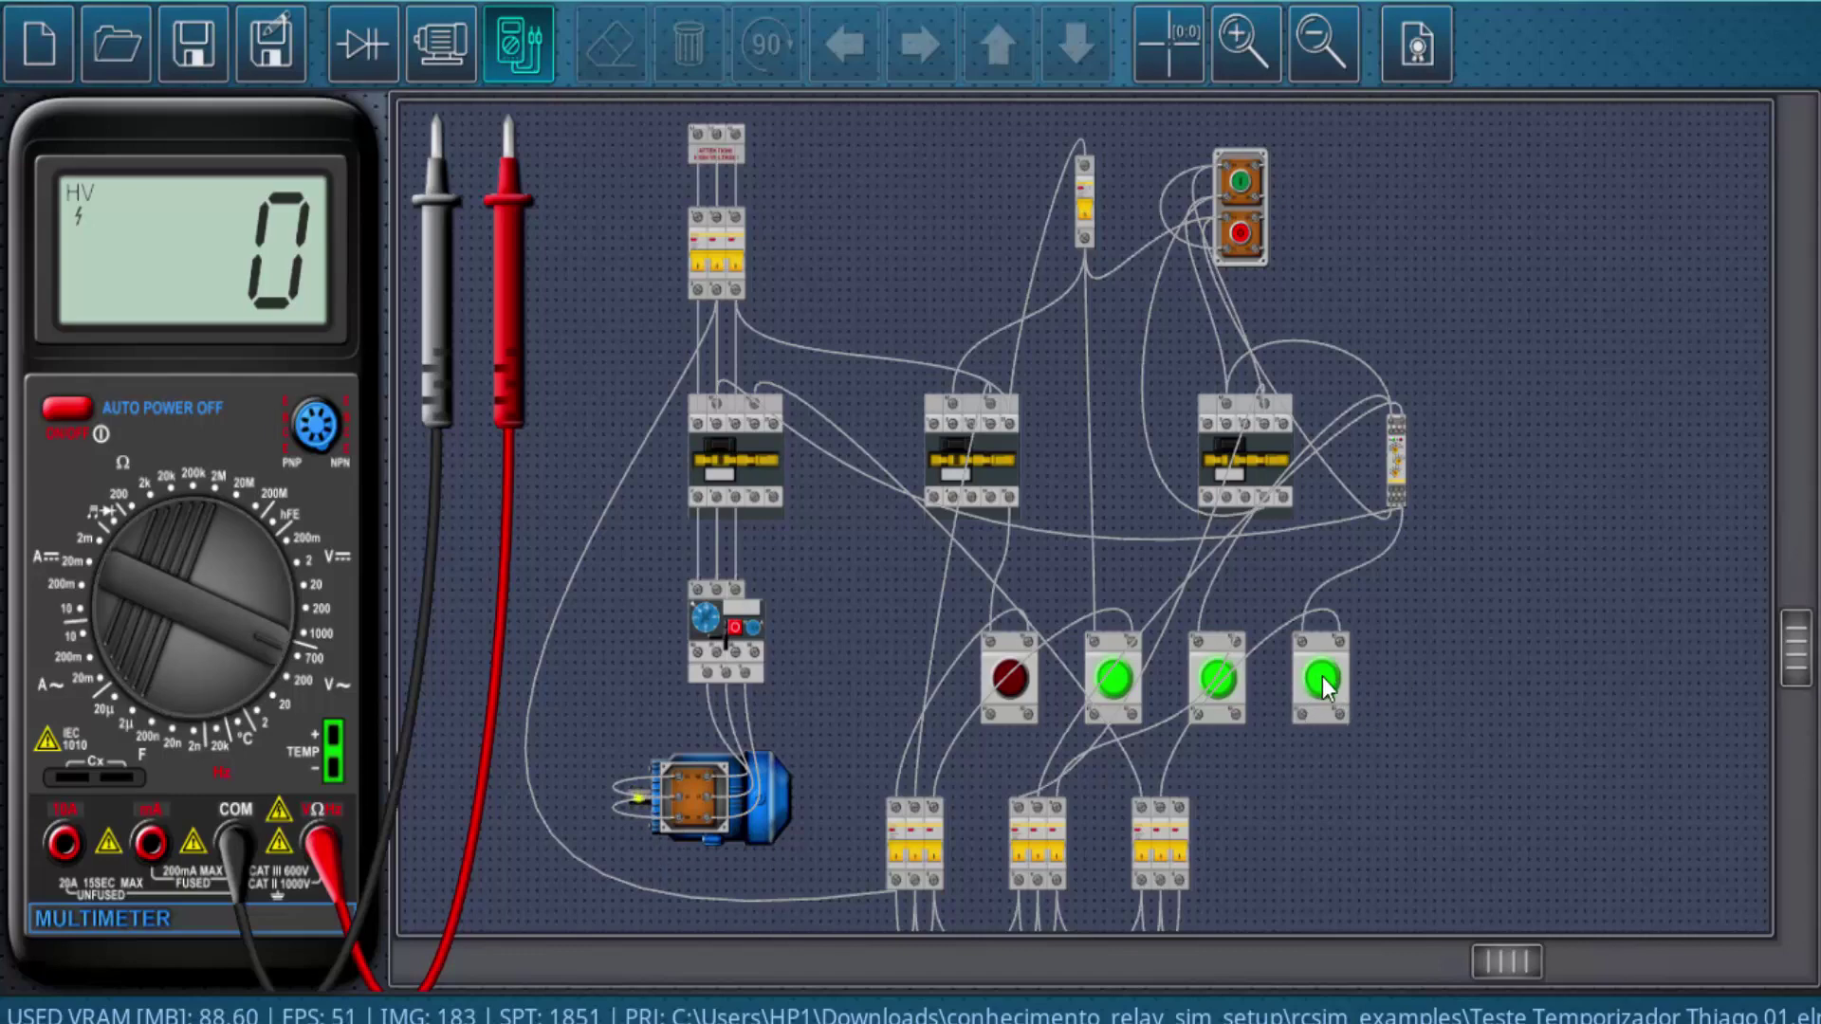
Step: Zoom and pan around the panel to inspect the motor and timer relay
scroll(630, 835, up, 2)
scroll(525, 816, up, 1)
scroll(526, 815, left, 3)
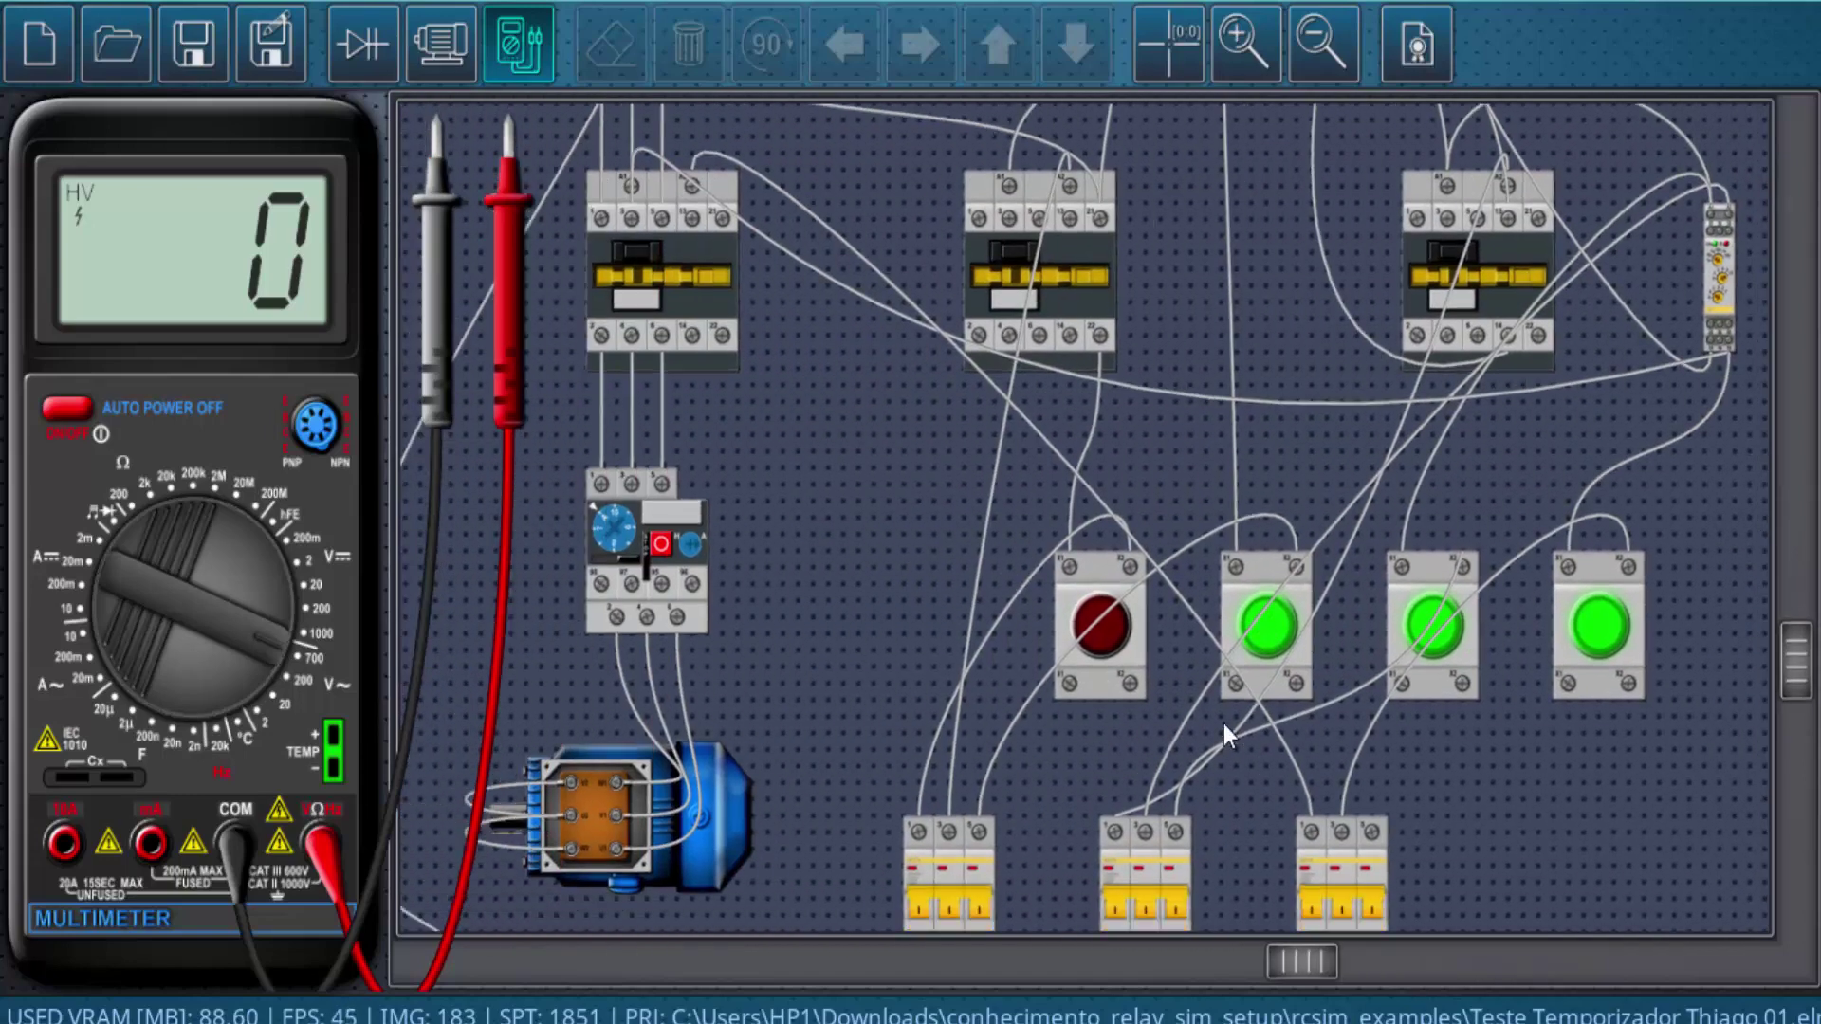
scroll(551, 875, up, 1)
scroll(1020, 532, up, 1)
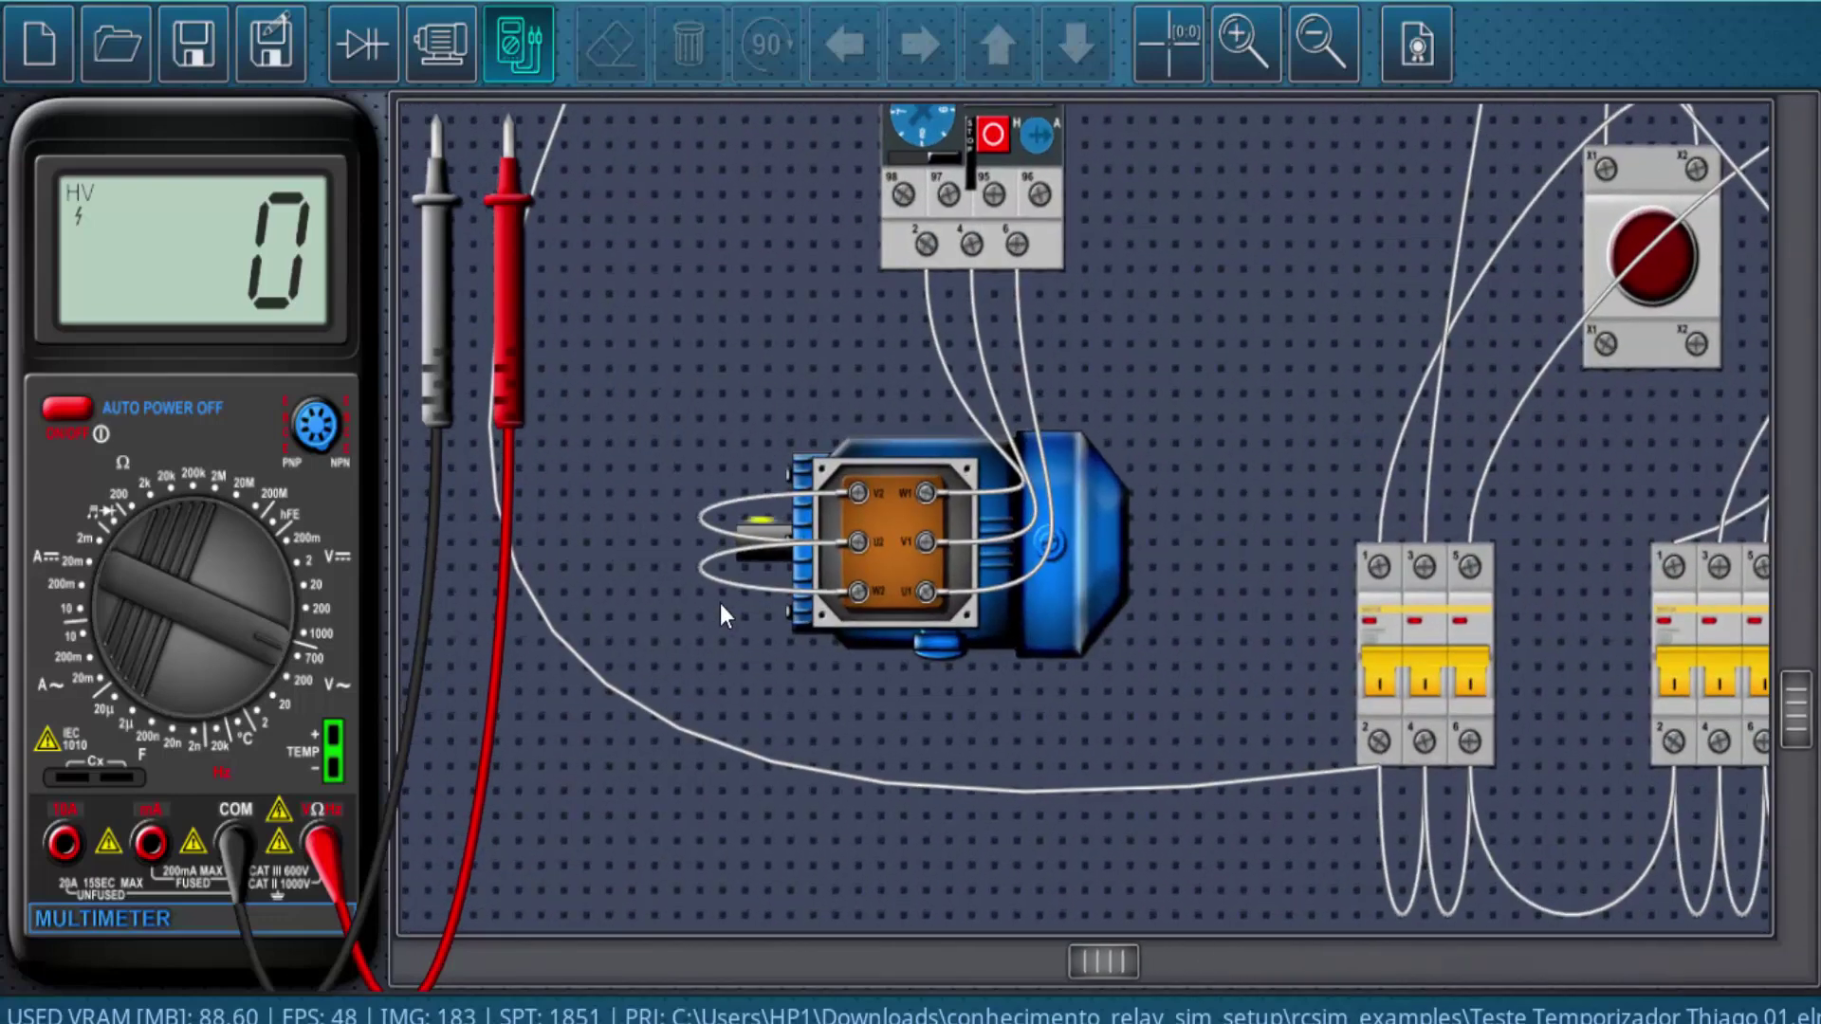
scroll(734, 613, down, 2)
scroll(738, 625, down, 2)
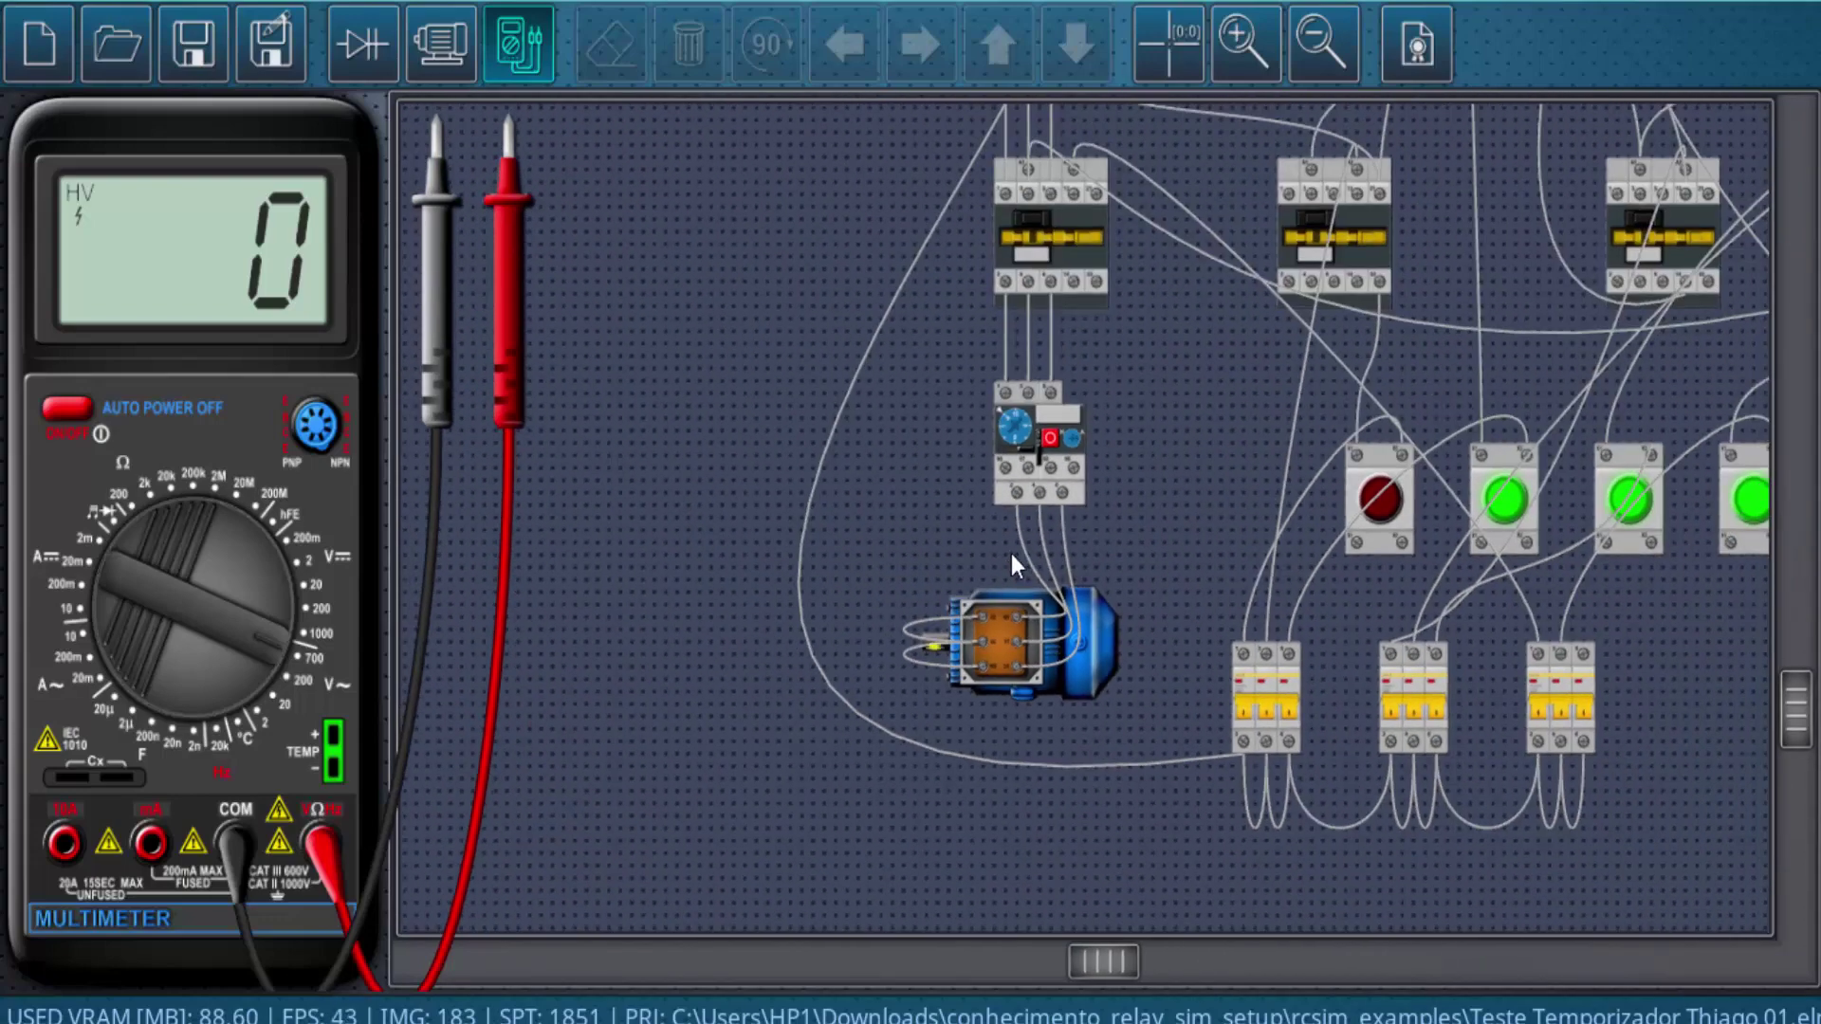
scroll(1012, 554, up, 1)
scroll(819, 687, down, 1)
scroll(895, 684, up, 1)
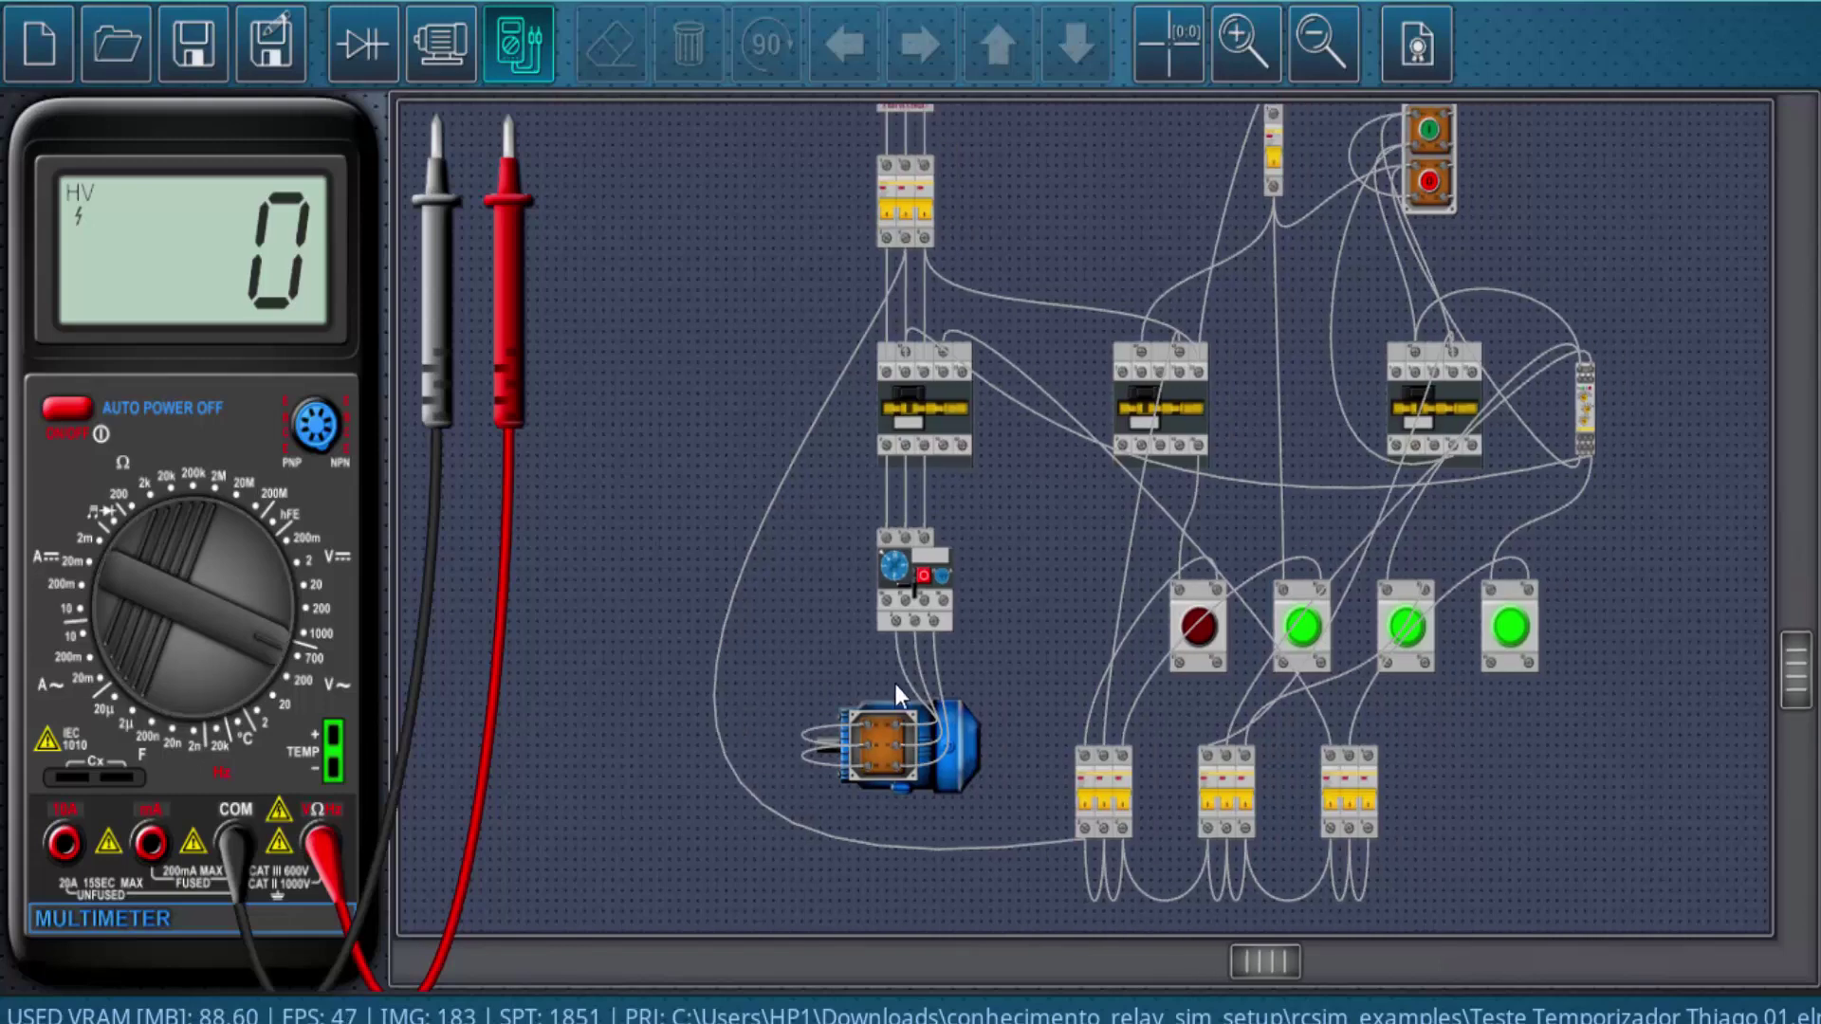
scroll(1047, 646, down, 1)
scroll(936, 733, up, 1)
scroll(936, 733, down, 1)
scroll(862, 527, up, 1)
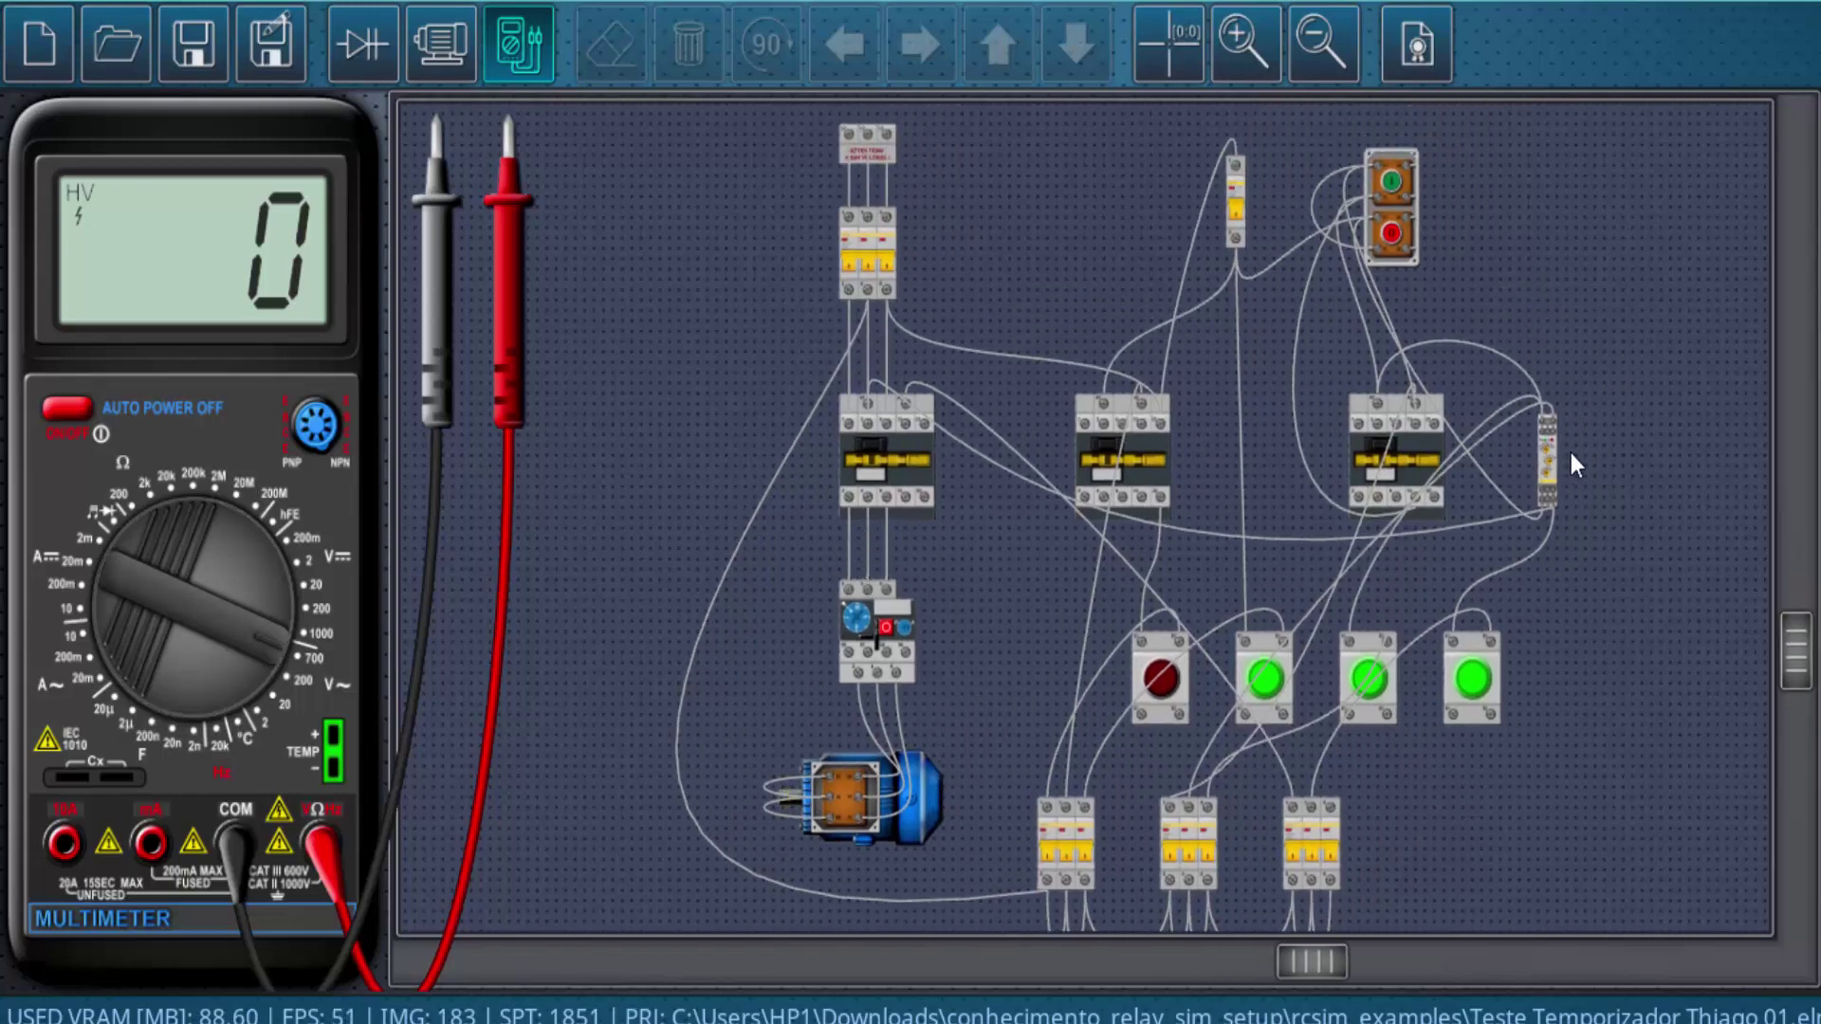
scroll(1600, 448, up, 1)
scroll(1598, 377, up, 1)
scroll(1456, 364, up, 1)
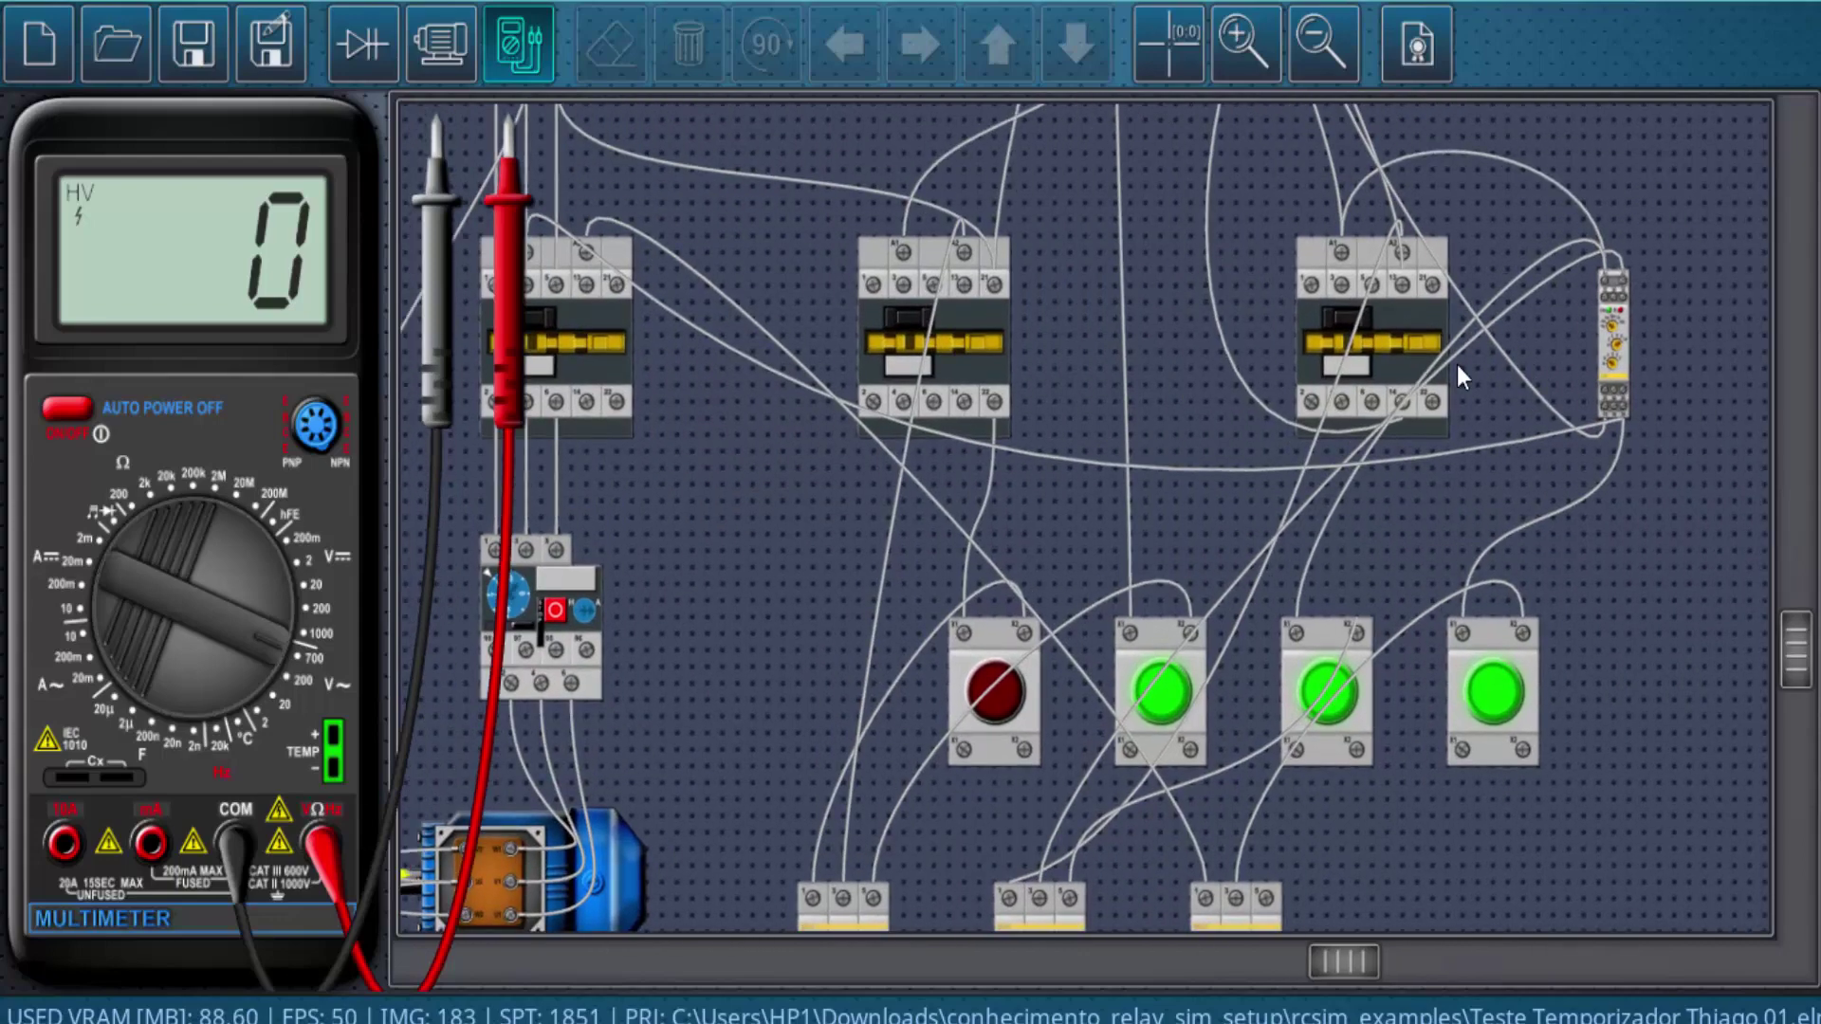
scroll(1311, 435, up, 1)
scroll(1331, 412, up, 1)
scroll(1289, 240, up, 1)
scroll(1288, 241, up, 1)
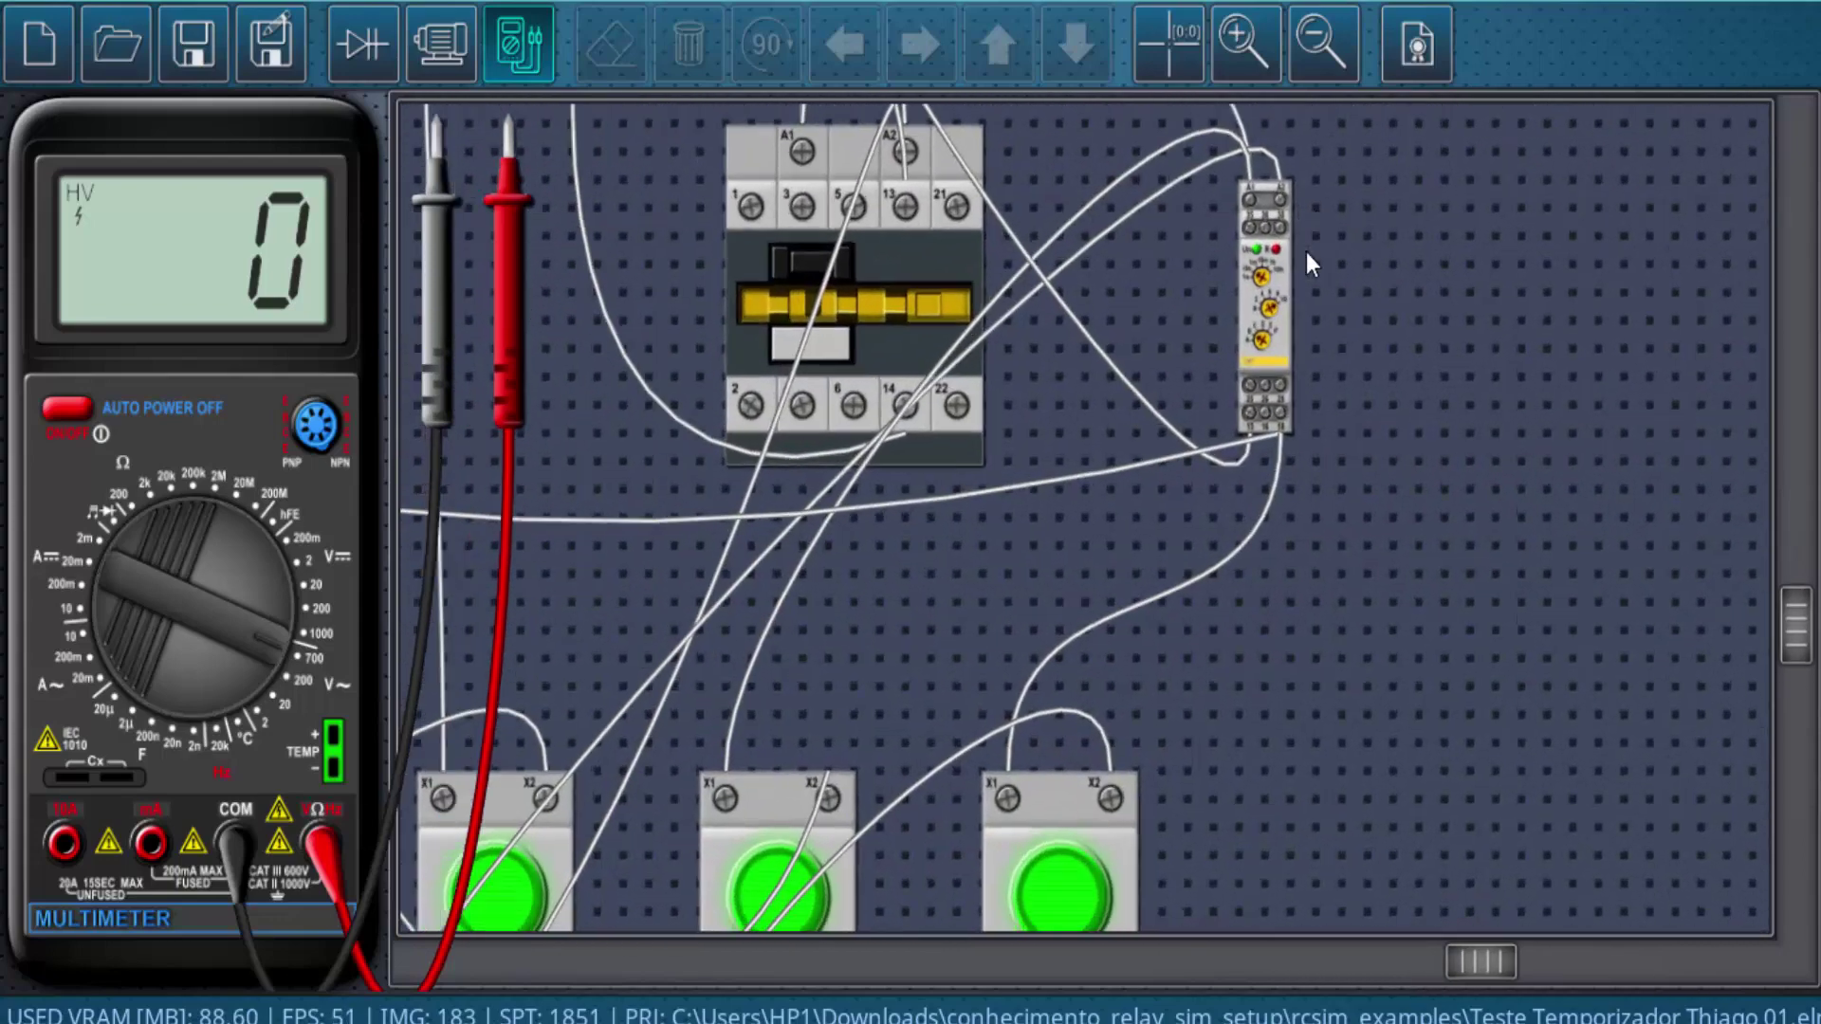
scroll(1306, 252, up, 1)
scroll(1313, 239, up, 1)
Step: Stop the circuit with the red push-button, leaving only the first green lamp lit
drag(1339, 238, 1526, 453)
scroll(1213, 510, down, 1)
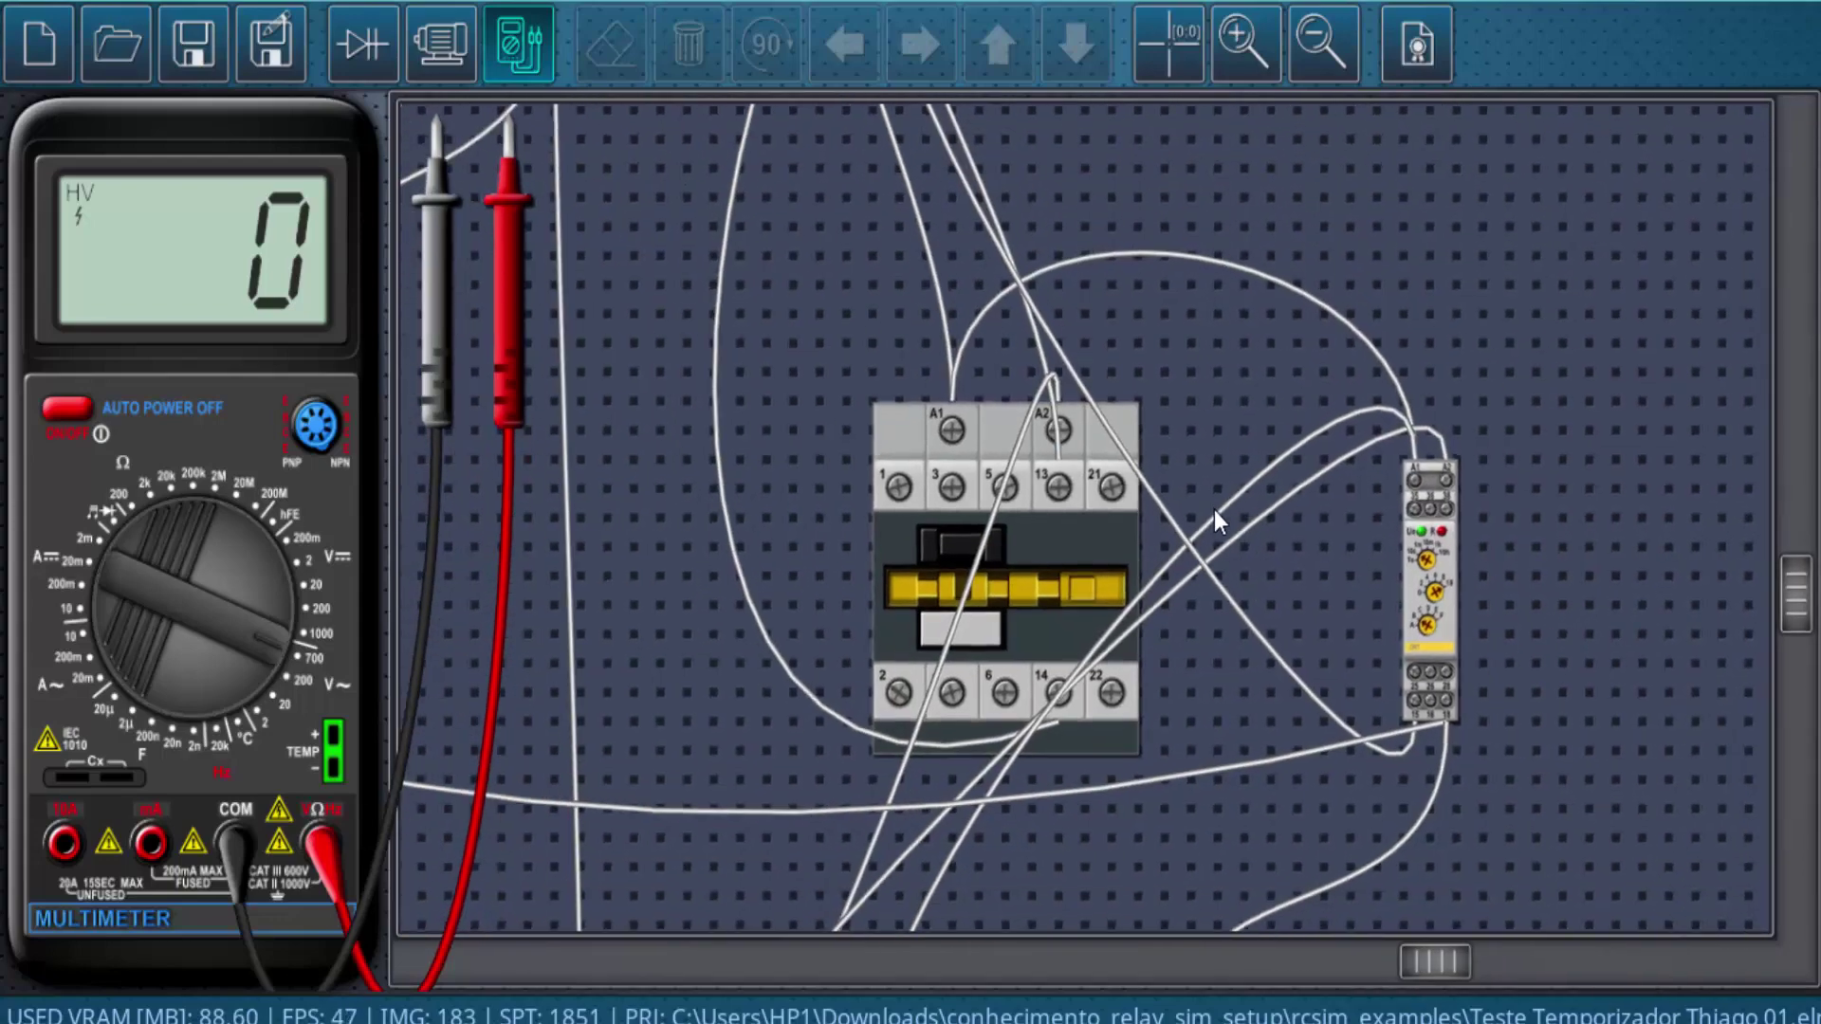
scroll(1219, 481, down, 2)
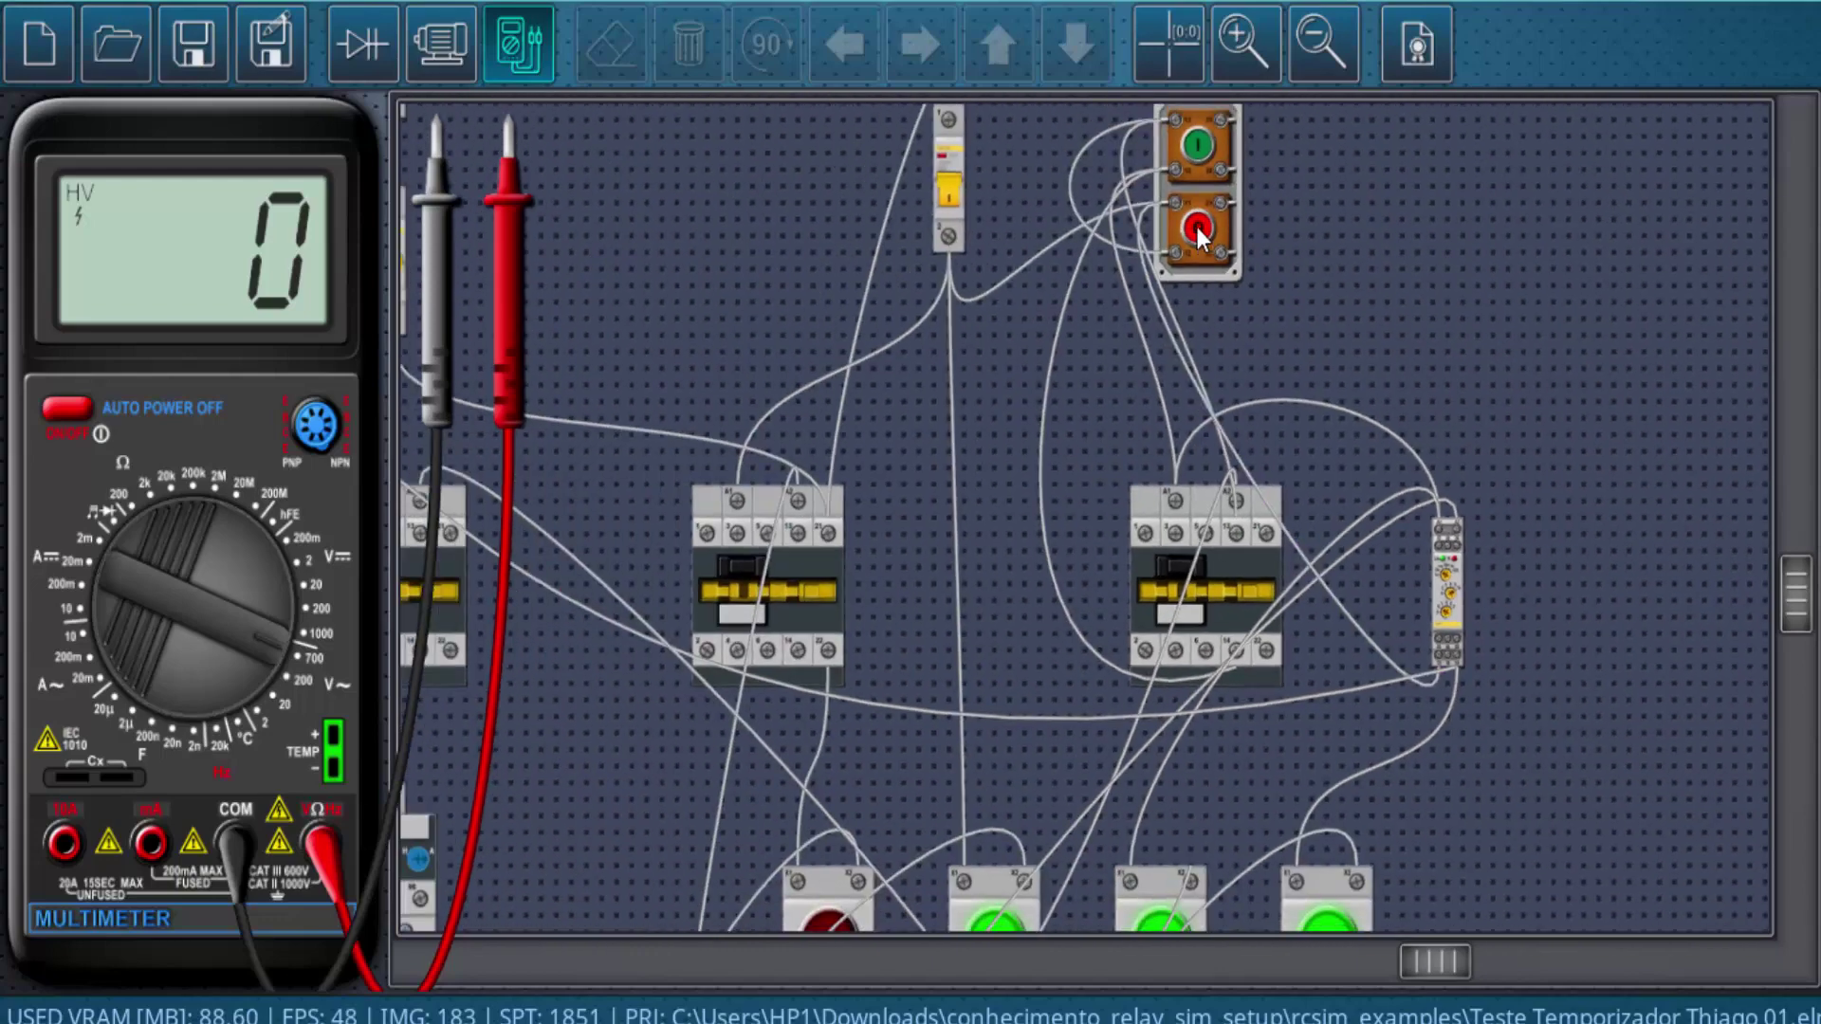
click(1198, 237)
scroll(1433, 607, down, 2)
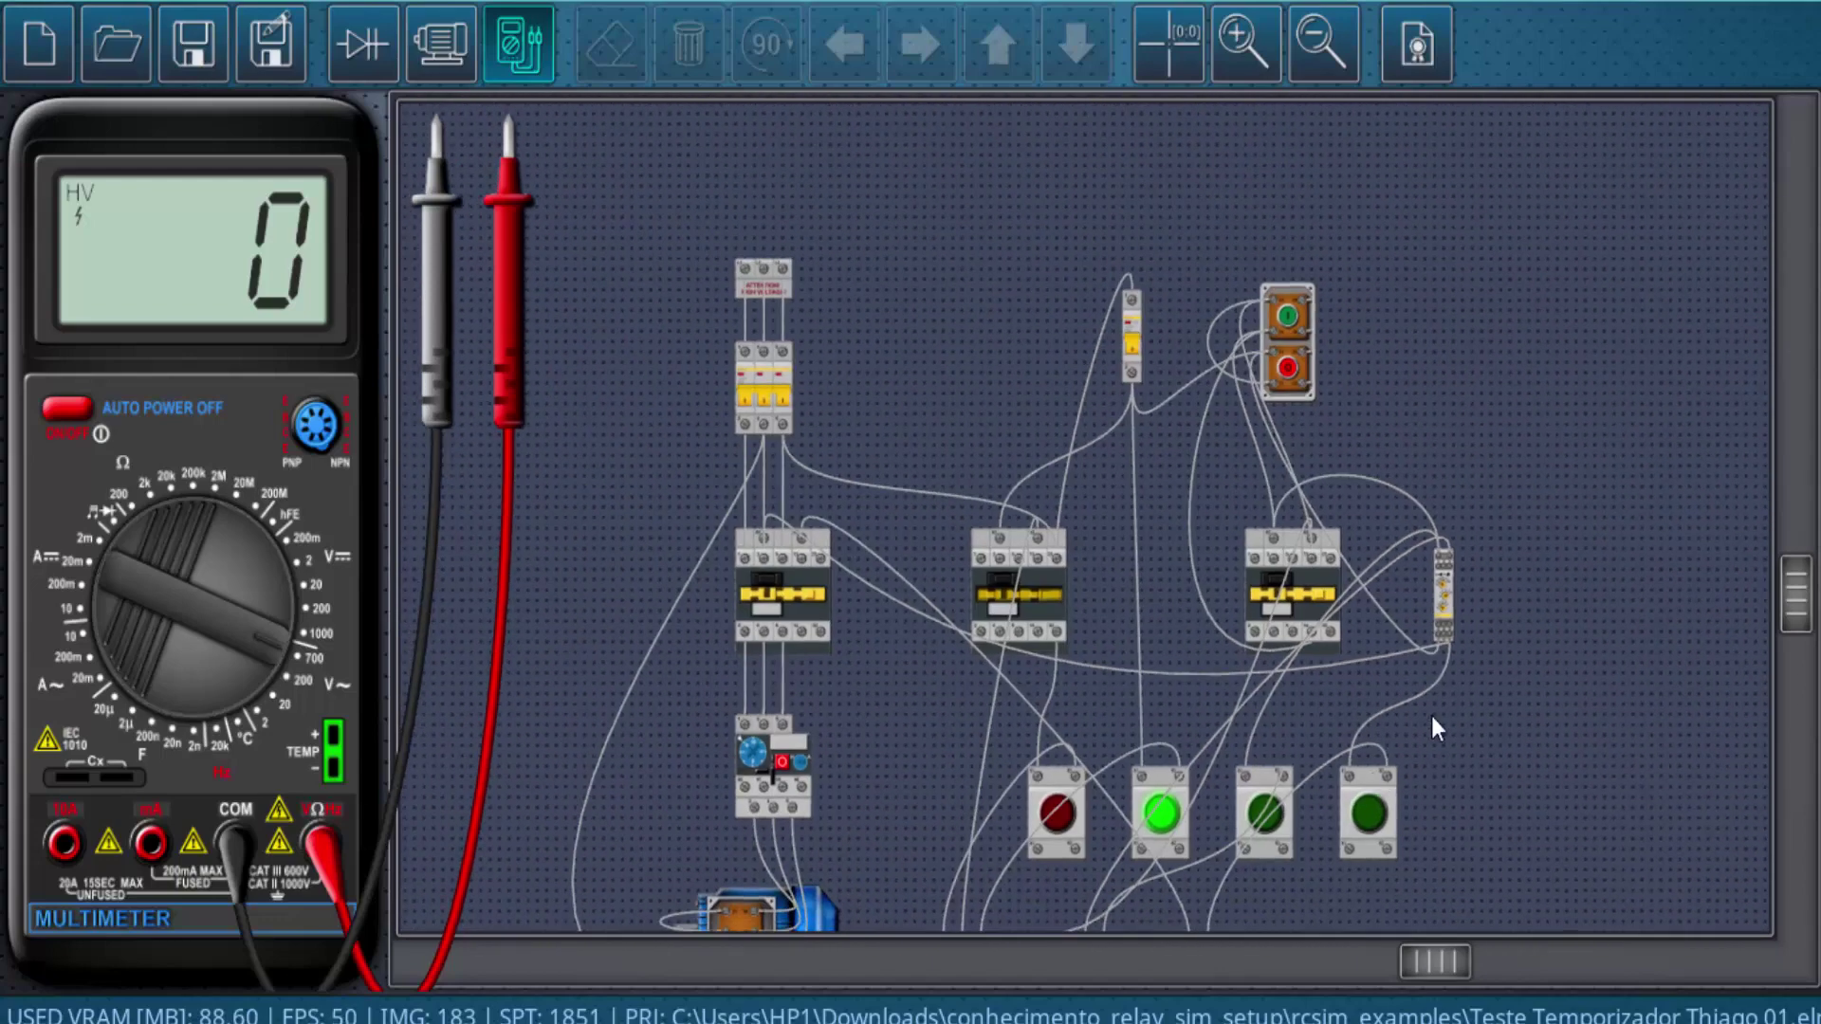
scroll(1440, 546, up, 2)
scroll(1440, 546, up, 2)
scroll(1479, 569, up, 2)
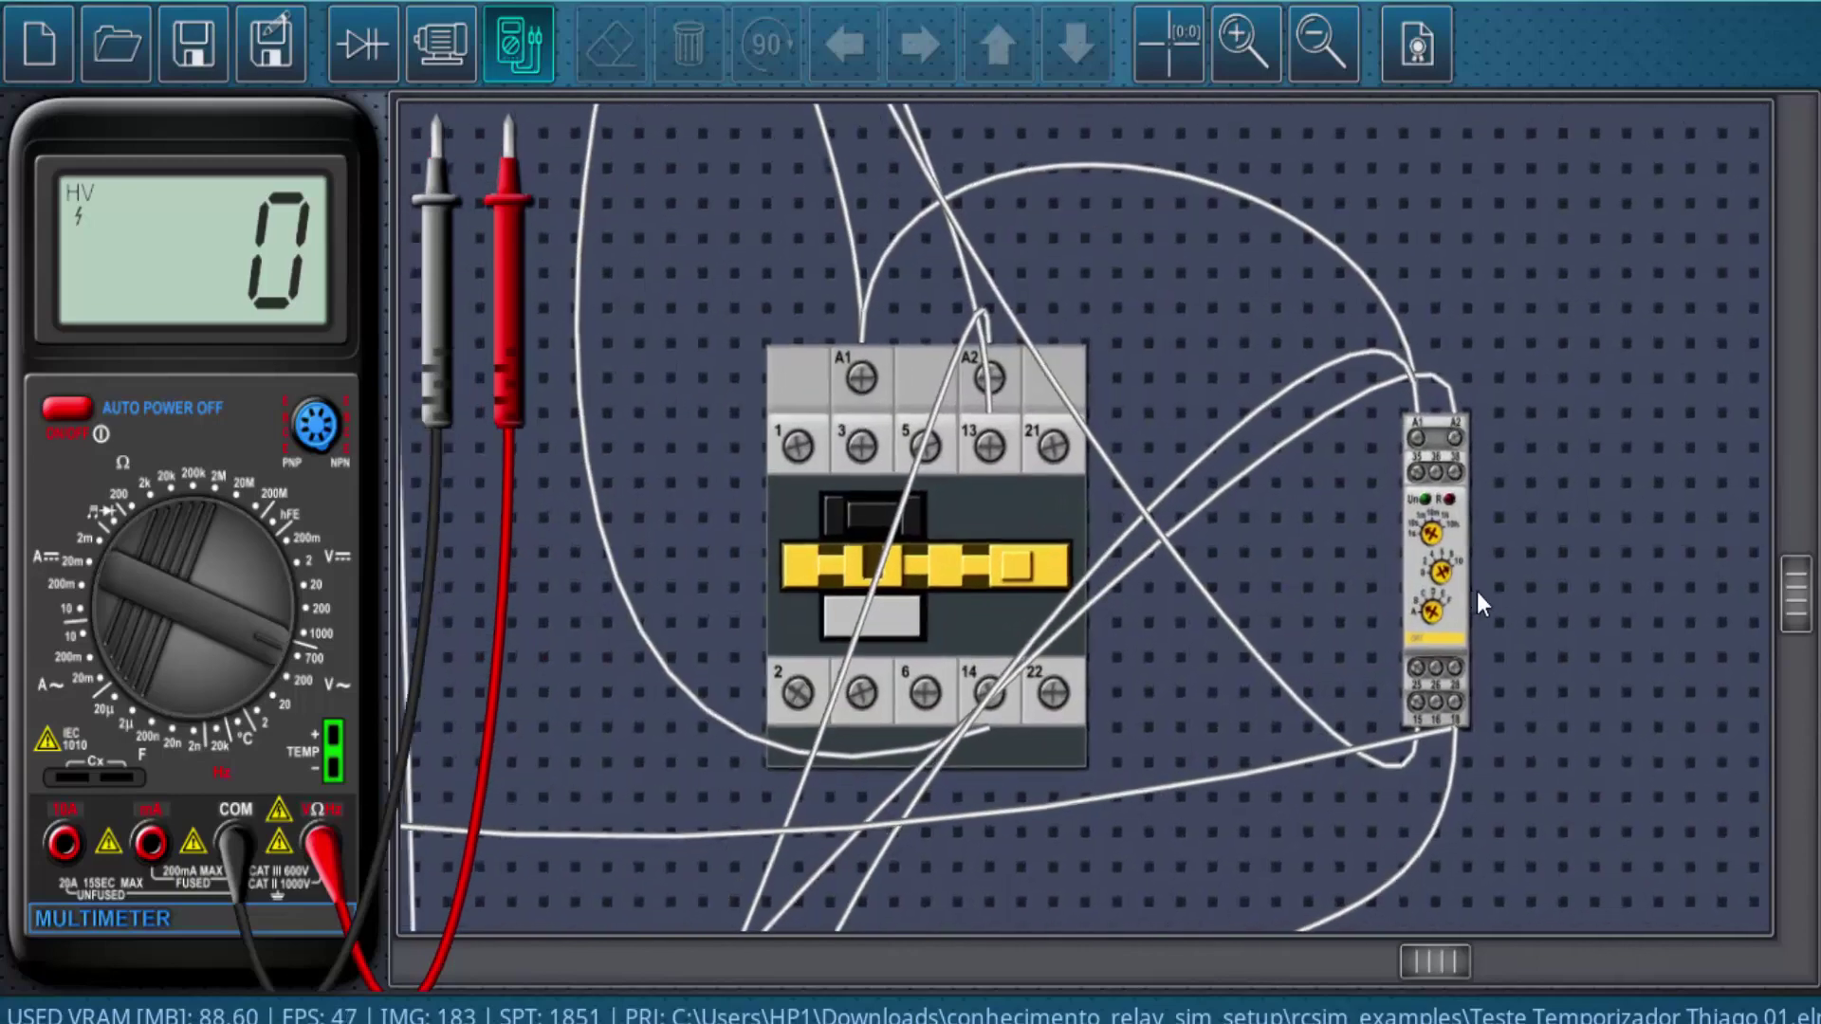
scroll(1535, 599, up, 1)
scroll(1535, 606, up, 1)
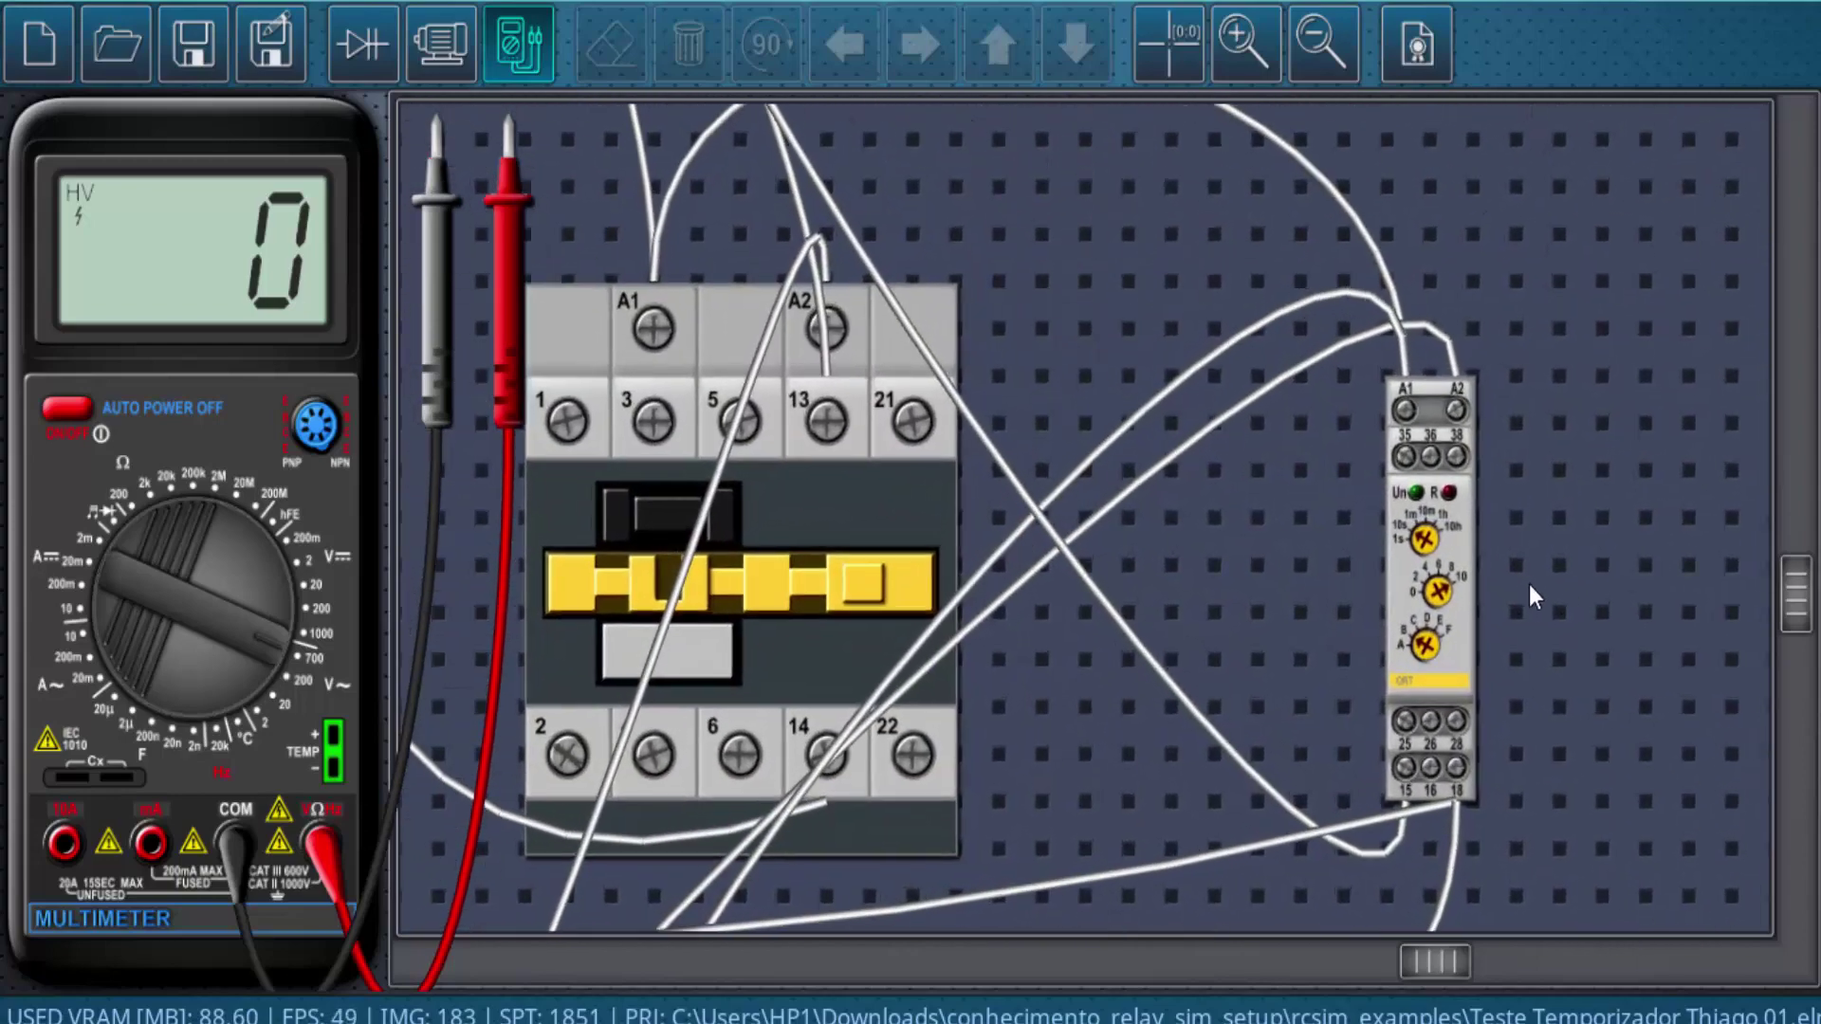
scroll(1566, 625, up, 1)
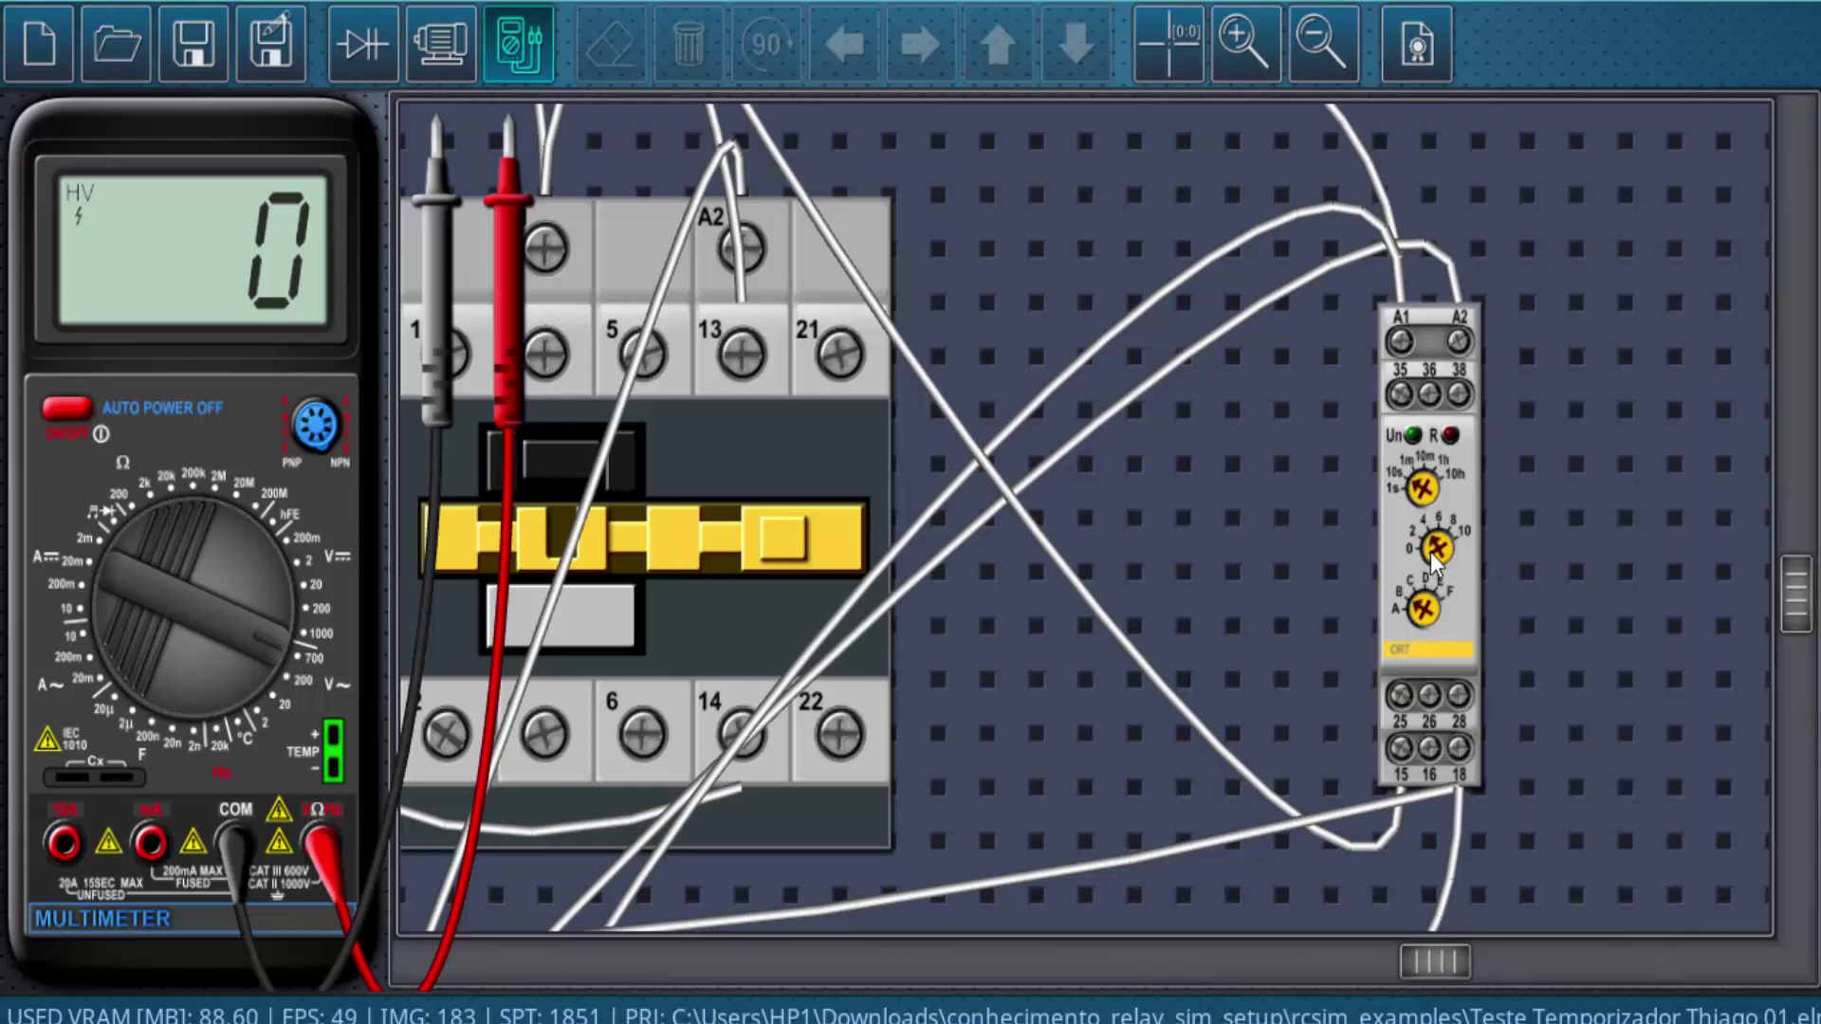
scroll(1424, 549, down, 1)
scroll(1424, 550, down, 1)
scroll(1361, 580, down, 1)
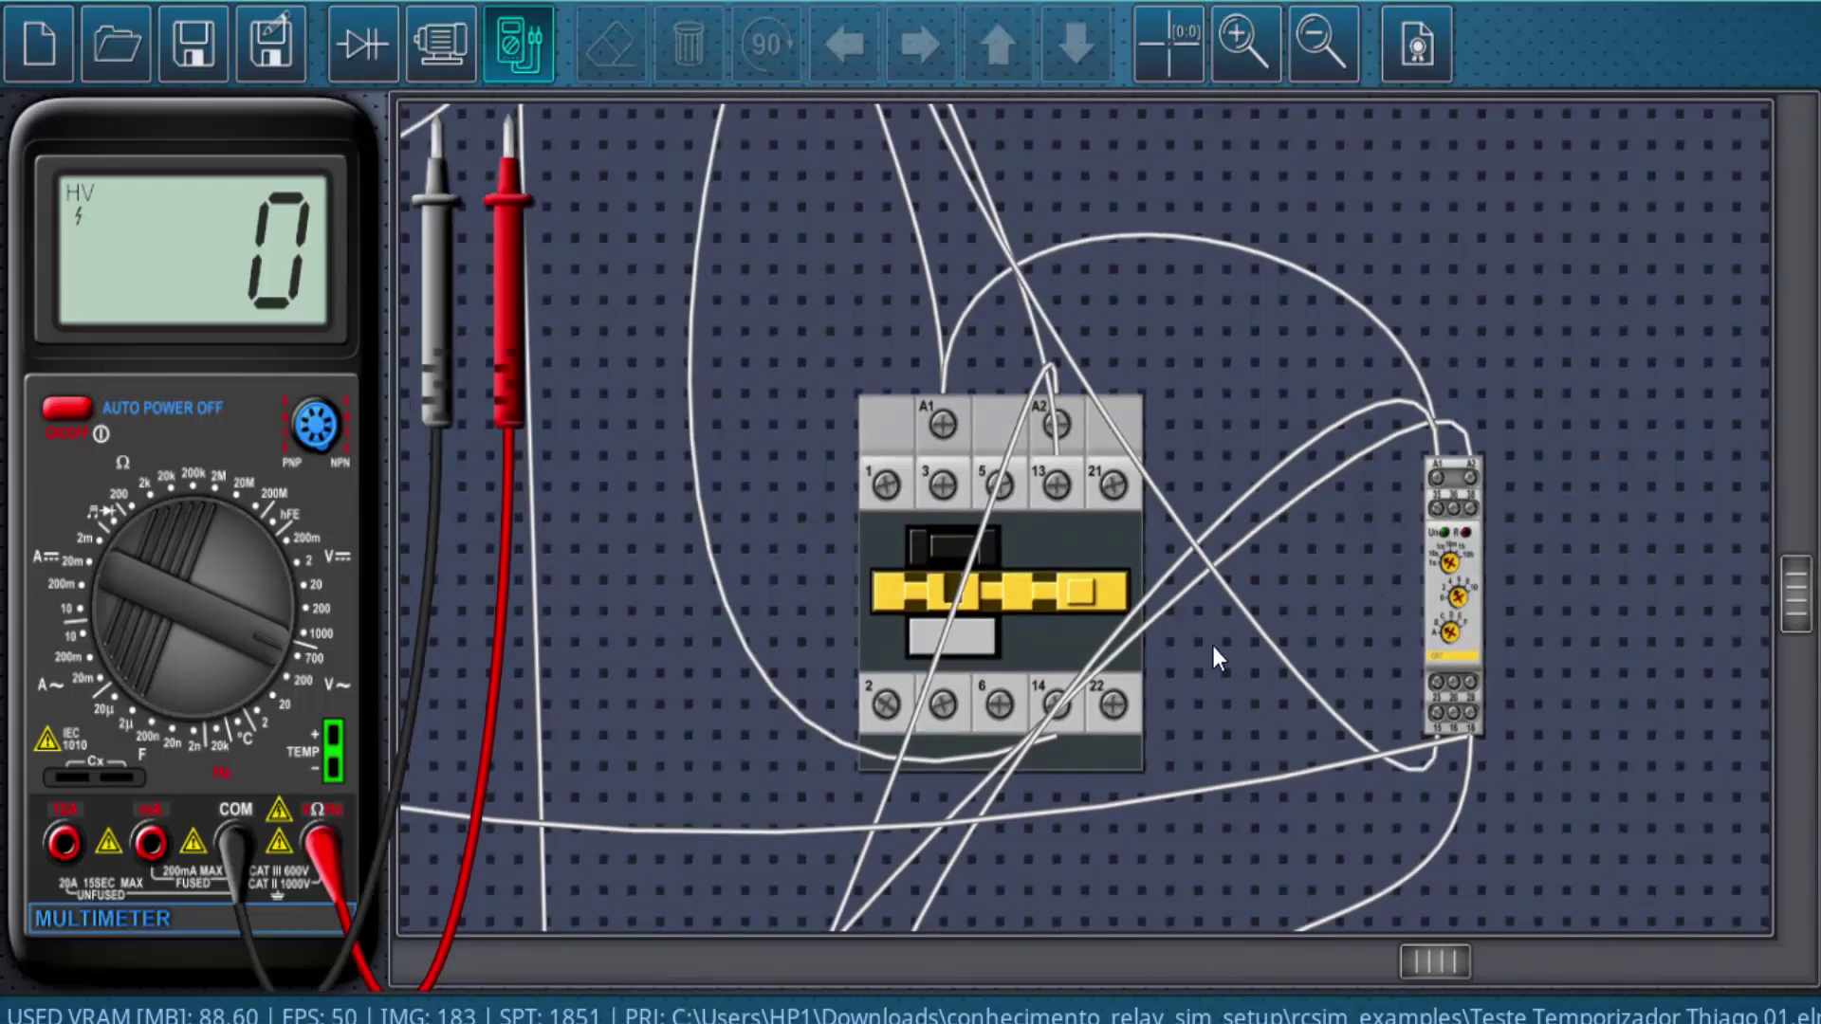
scroll(1281, 635, down, 1)
scroll(1429, 597, up, 1)
scroll(1383, 559, up, 1)
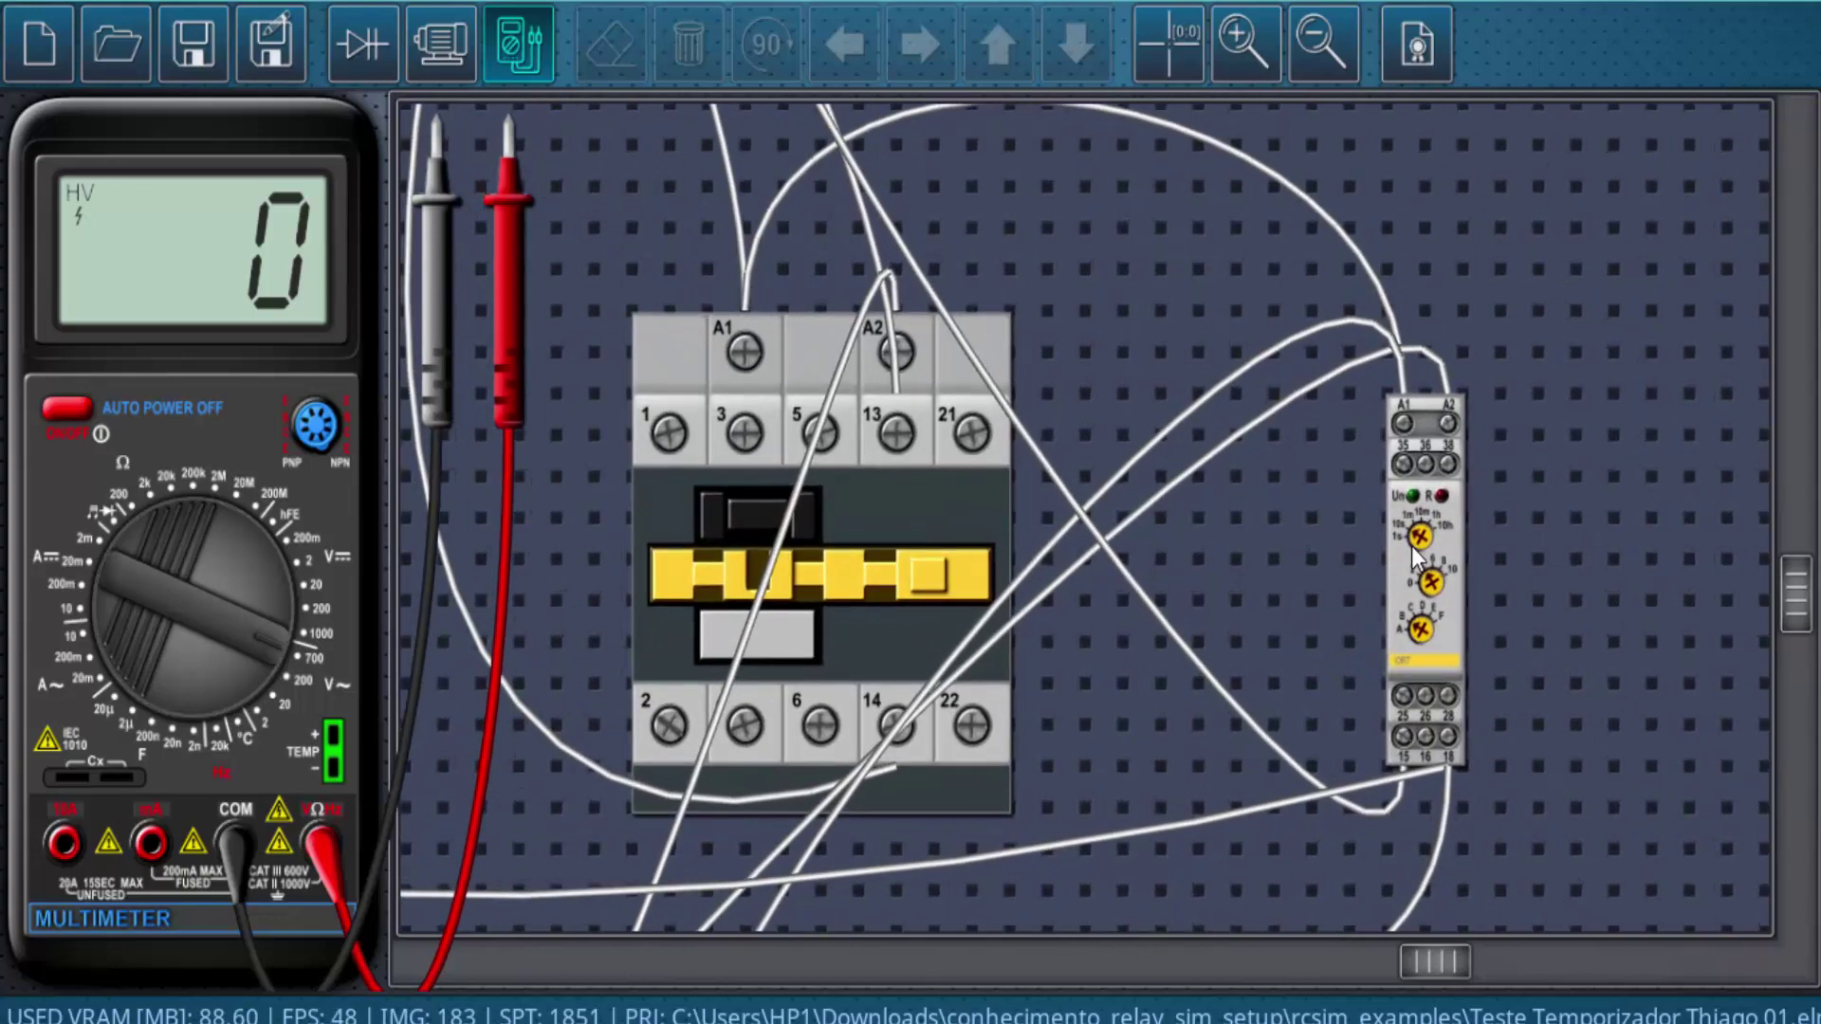
scroll(1327, 521, up, 1)
scroll(1290, 569, down, 1)
scroll(1292, 620, down, 1)
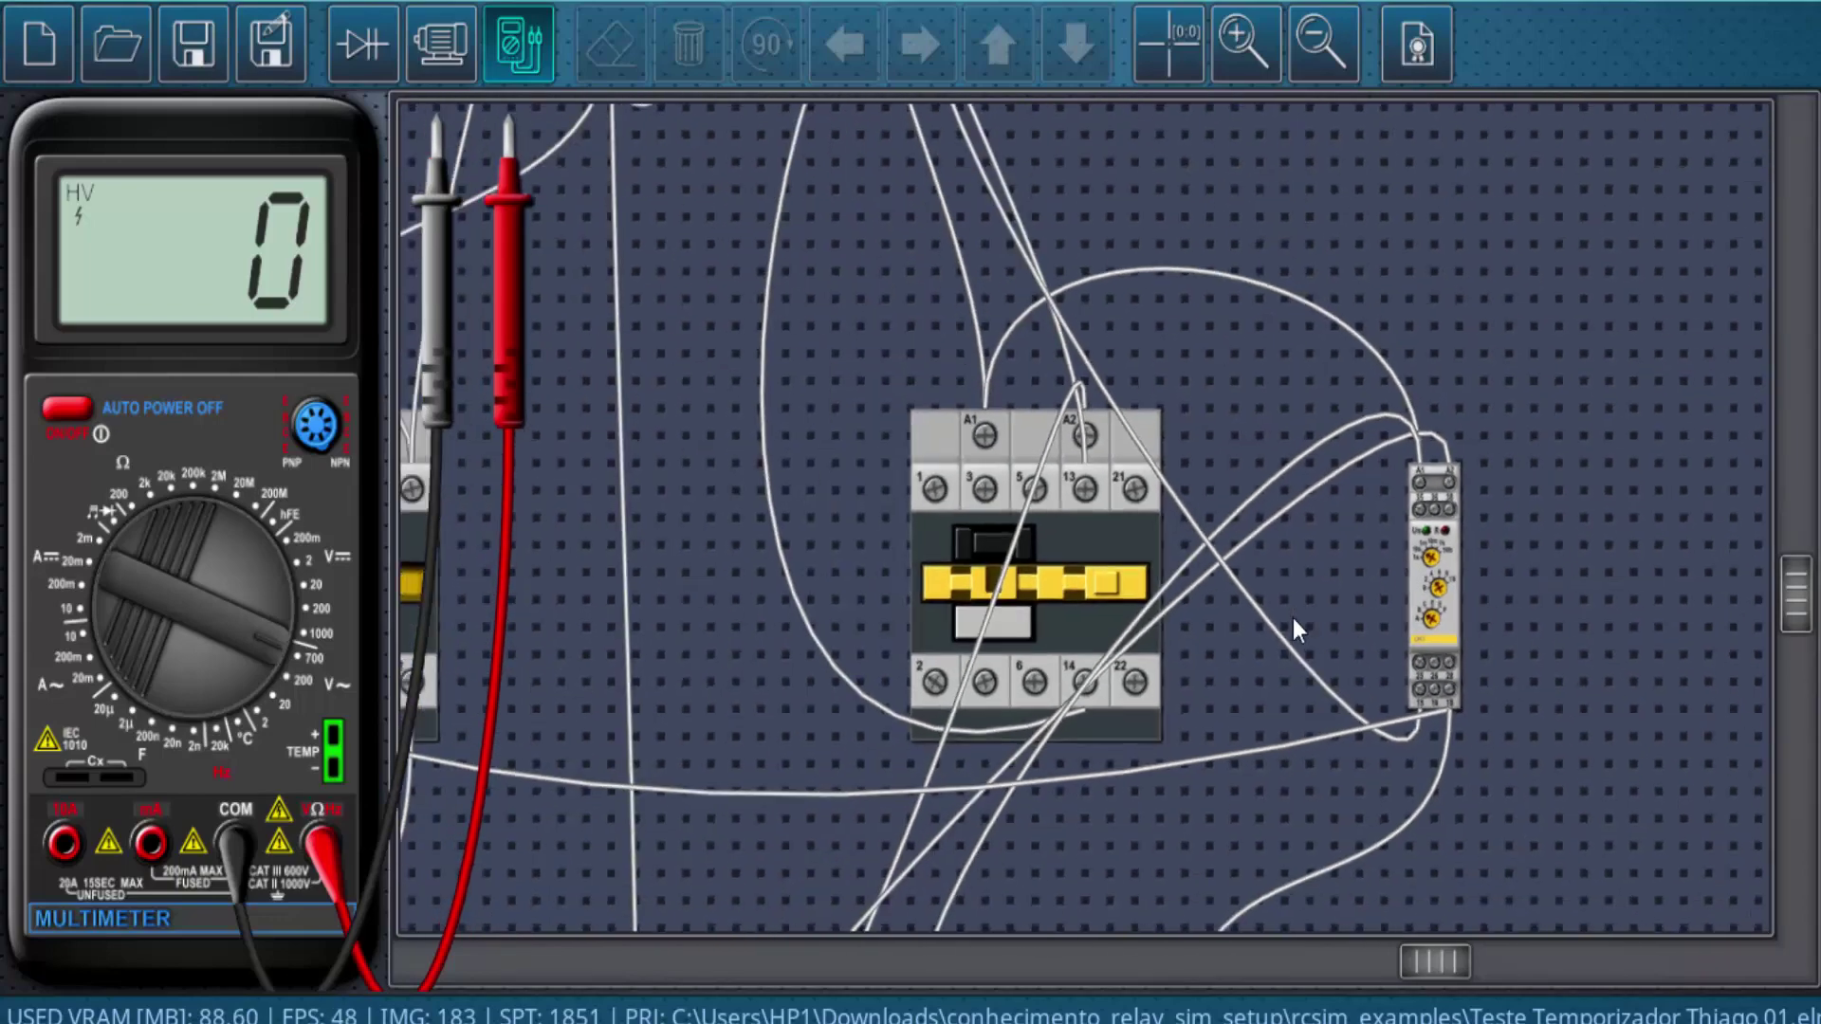
scroll(1302, 608, down, 1)
scroll(1308, 602, down, 1)
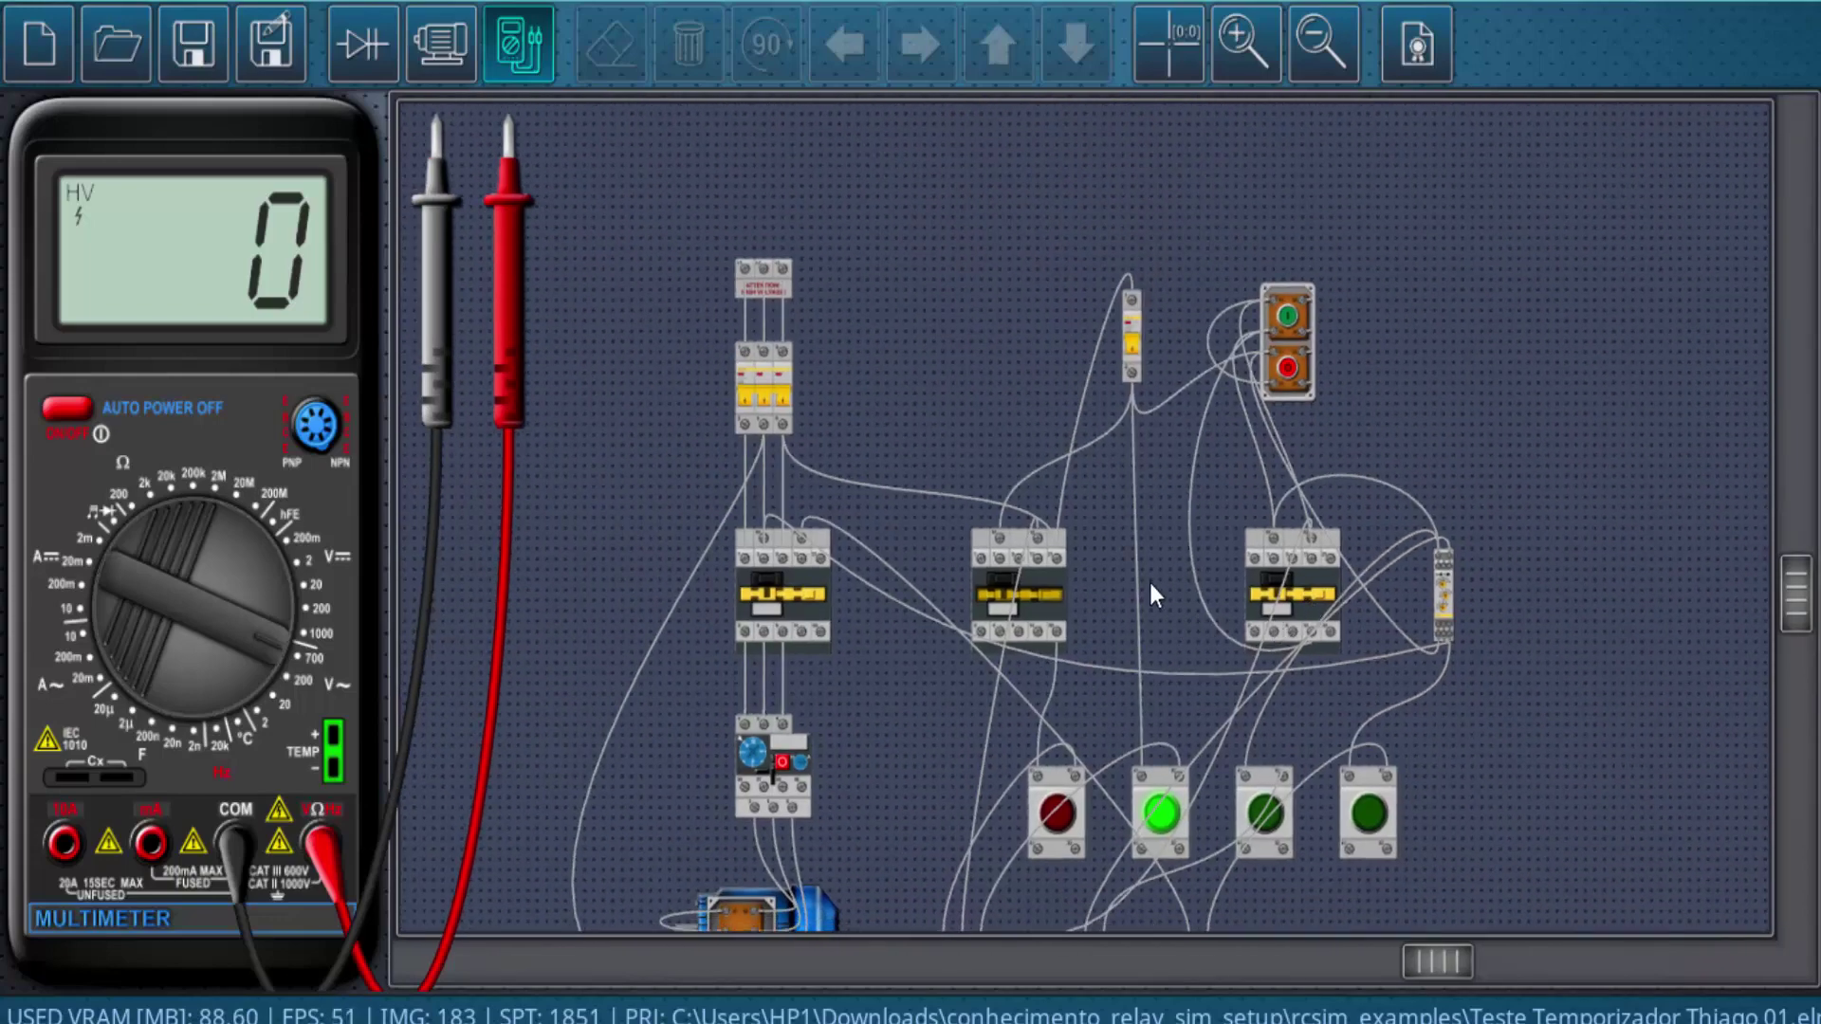
Step: Run the circuit with the green start button, then stop it with the red stop button
drag(1151, 583, 1152, 347)
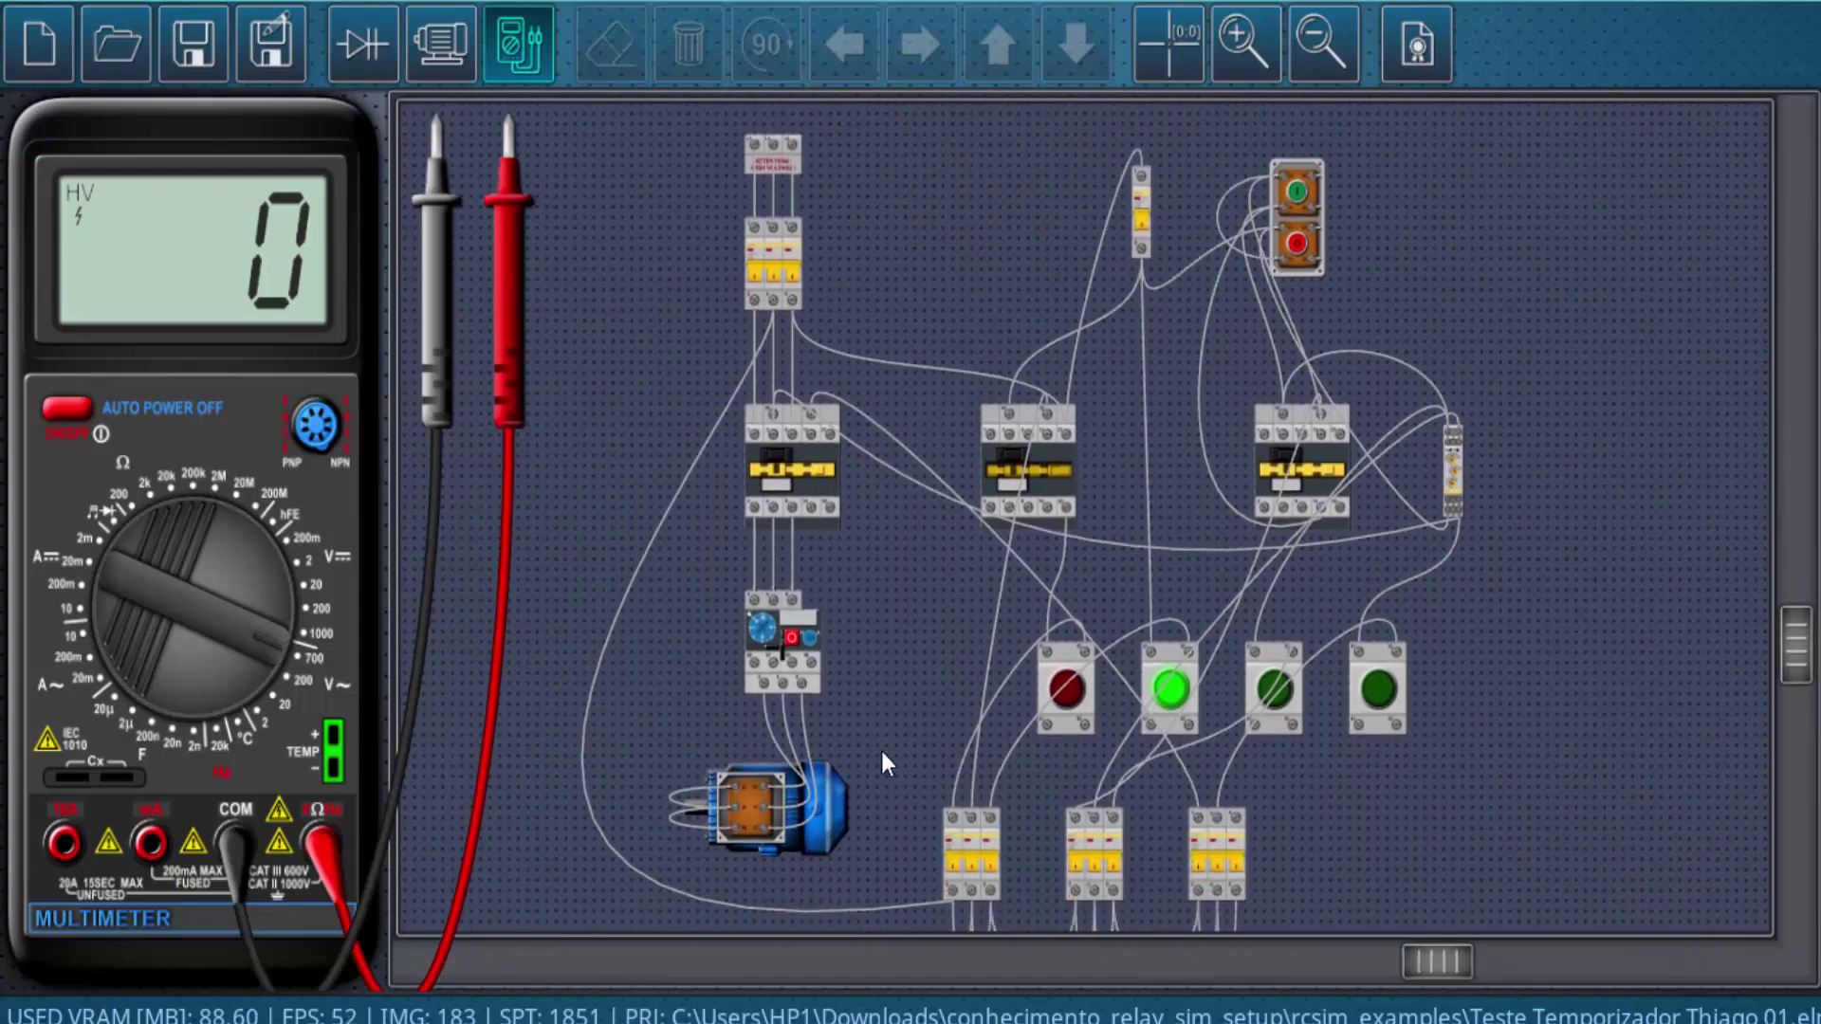
drag(931, 642, 927, 596)
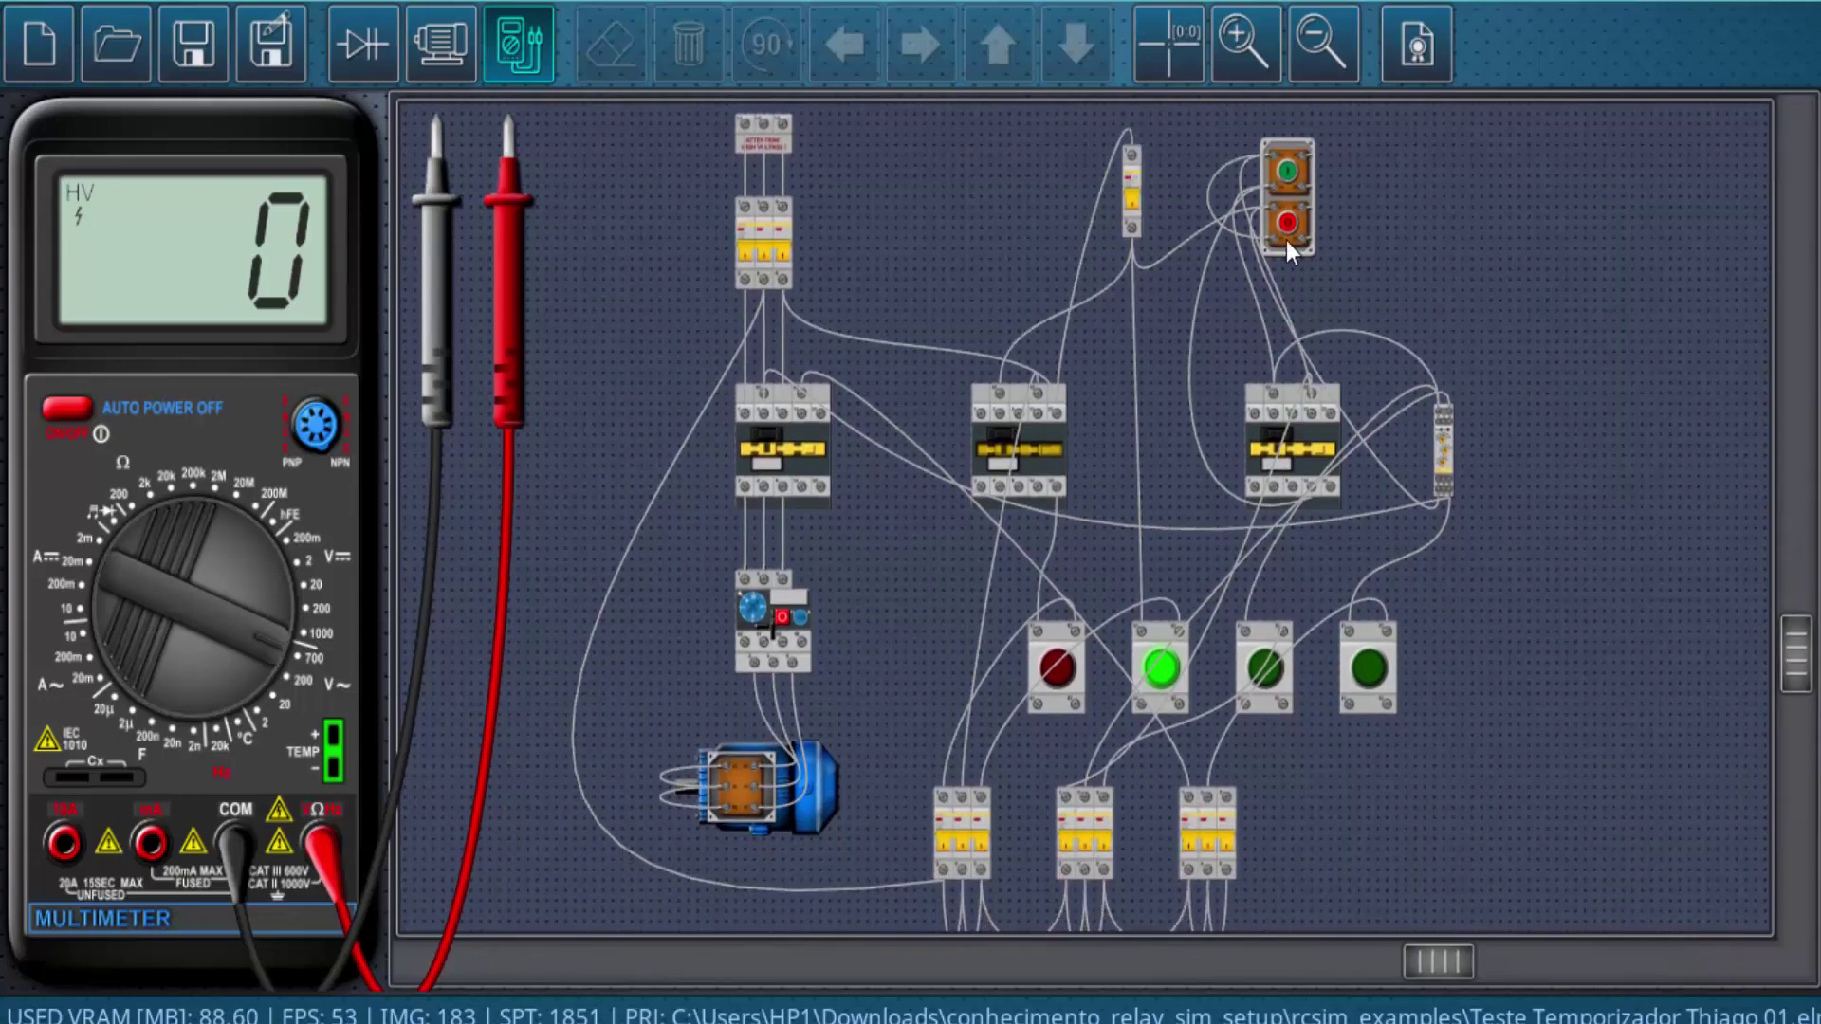
click(1286, 173)
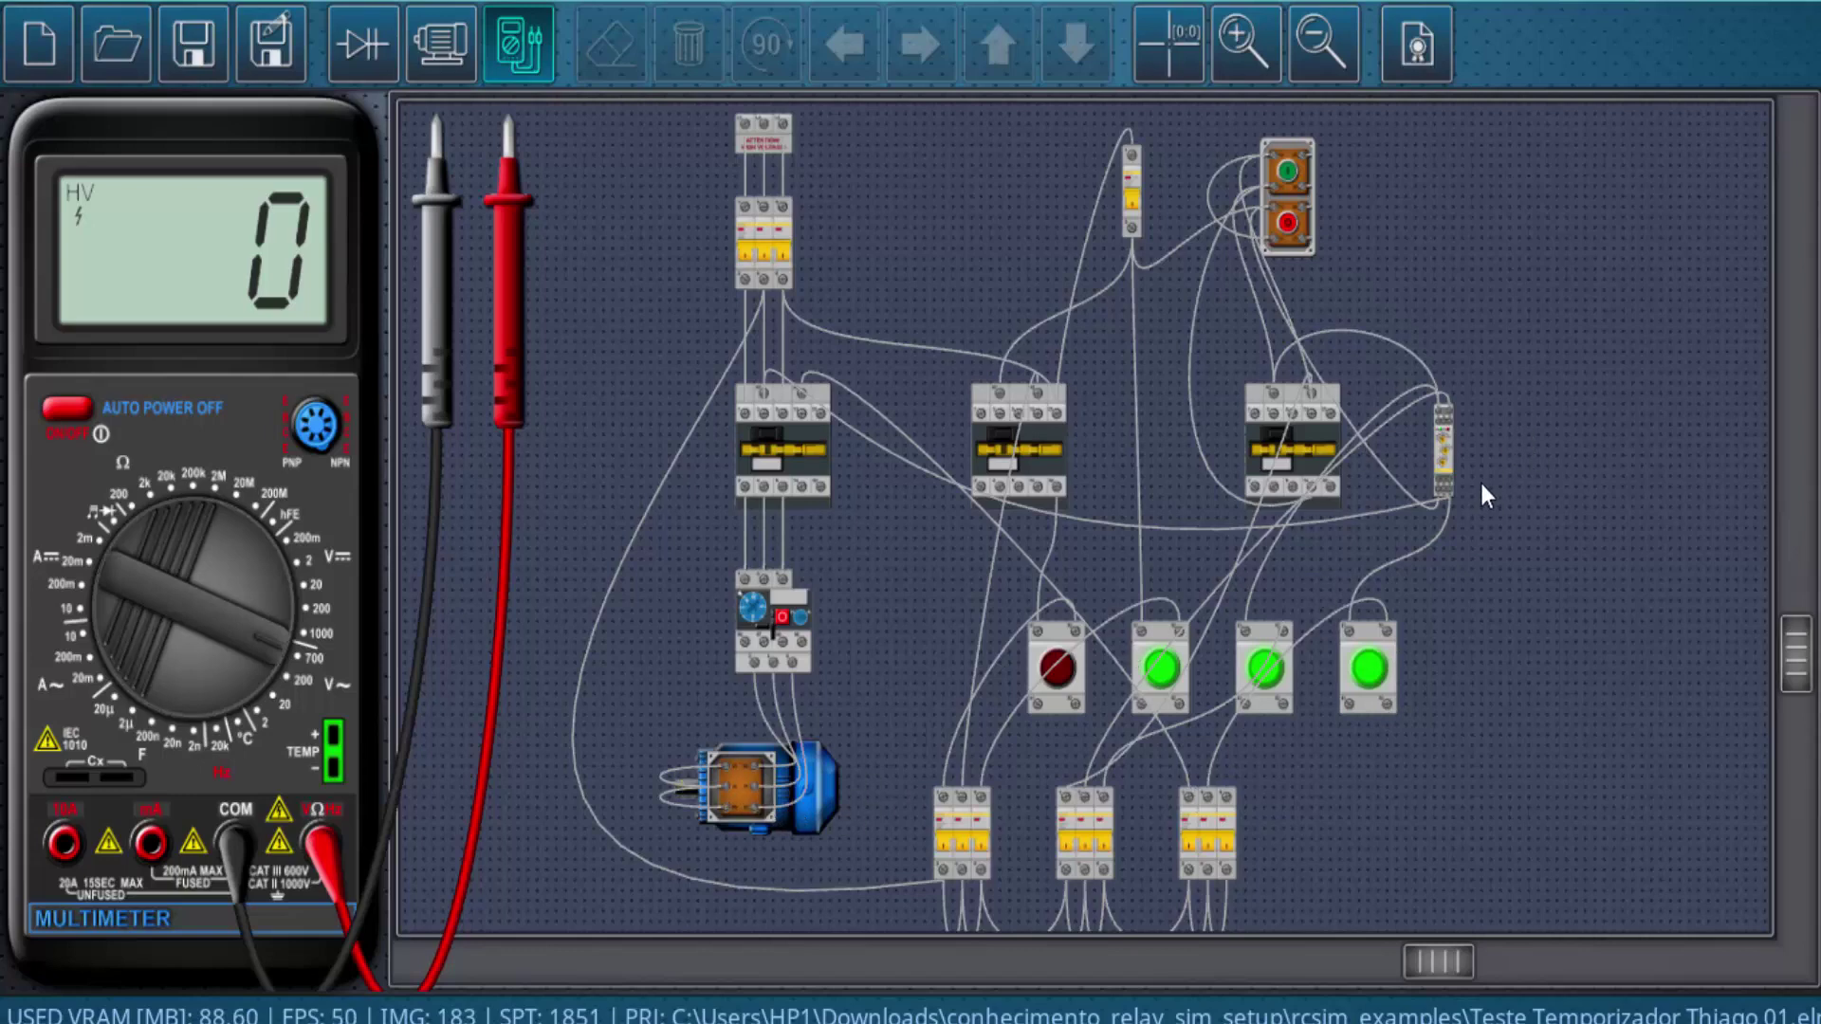
click(1286, 222)
Step: Turn time relay KT1's middle time-setting knob two steps
scroll(1465, 370, up, 3)
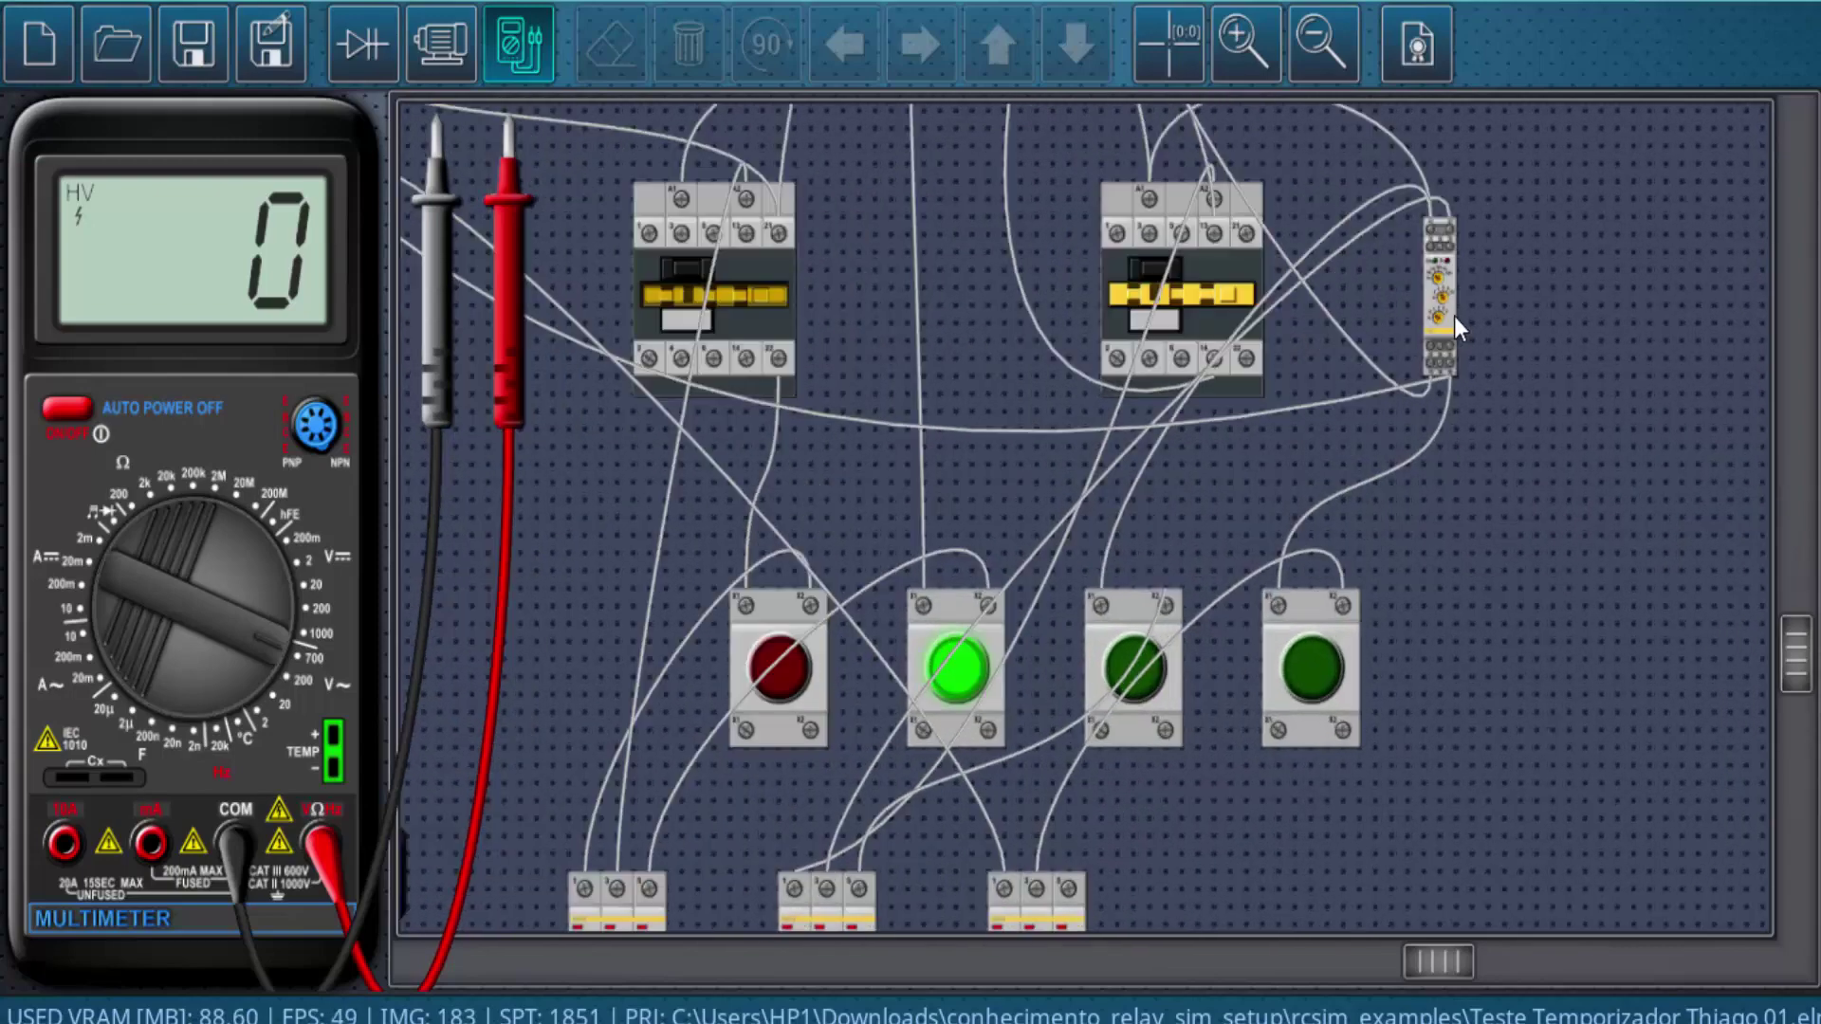
mouse_move(1492, 195)
mouse_down()
mouse_move(1359, 510)
mouse_move(1195, 522)
mouse_up()
scroll(1333, 560, up, 1)
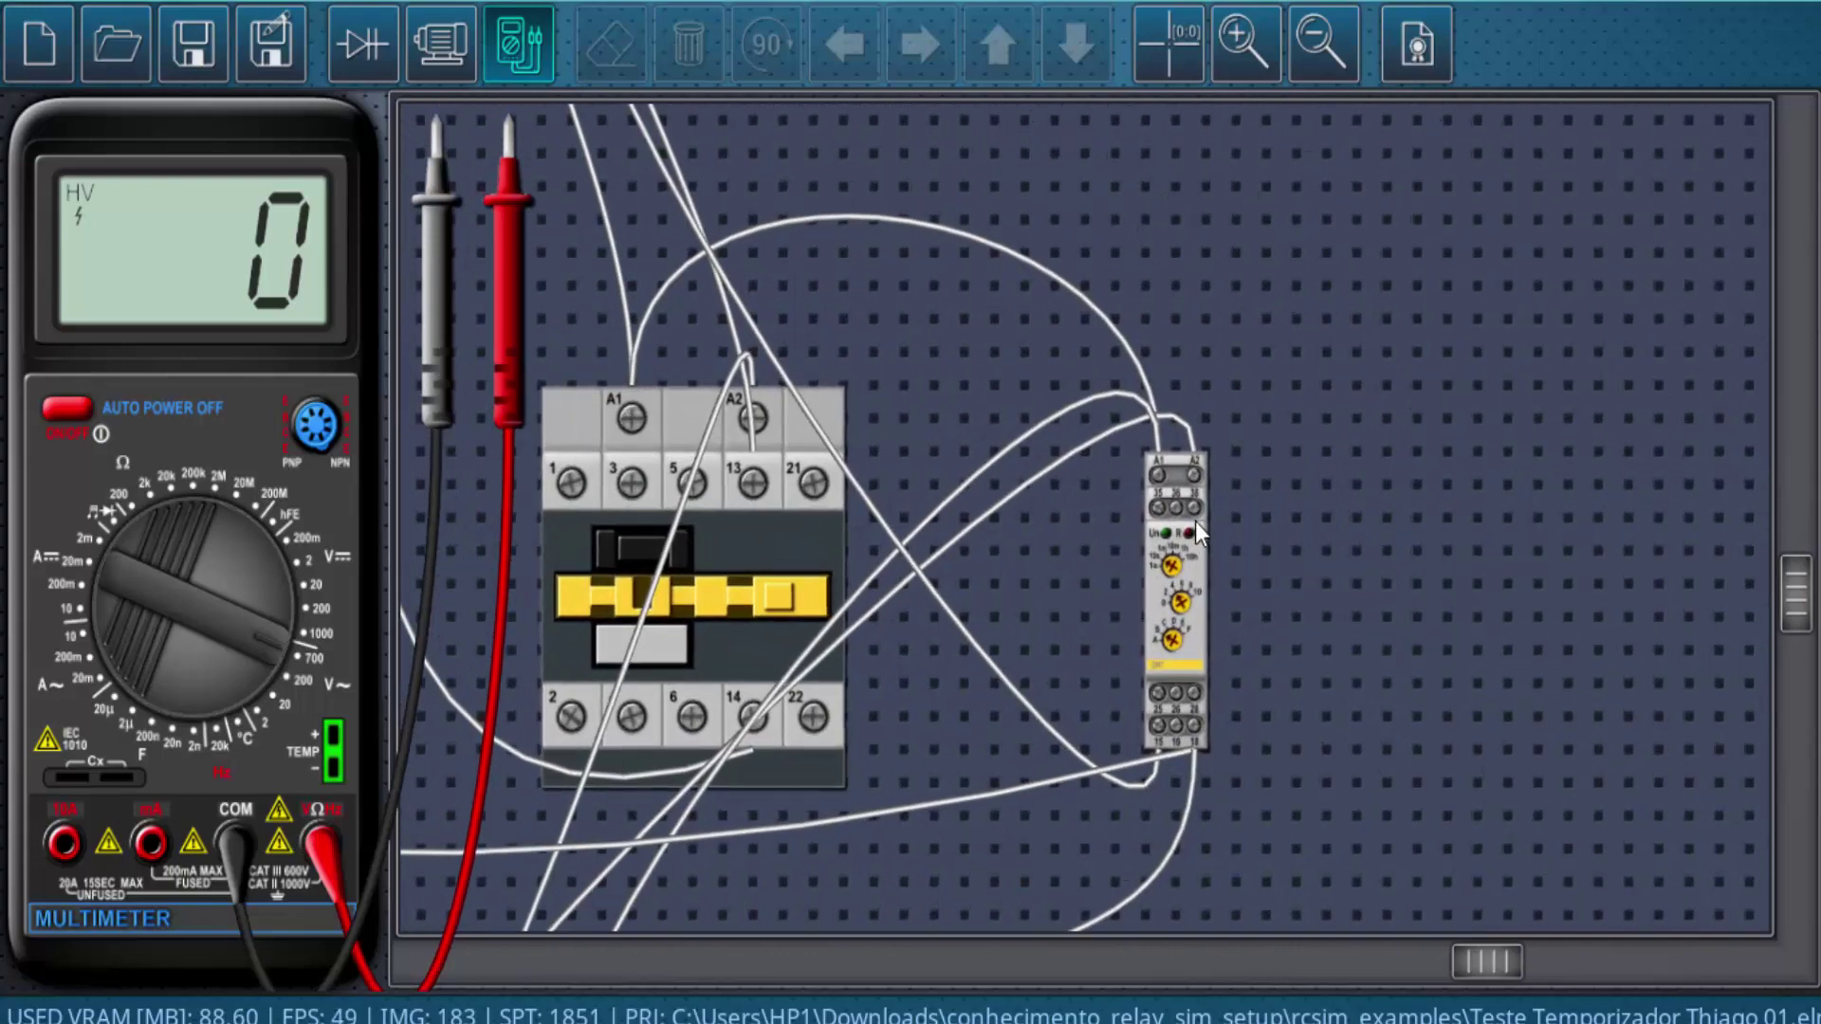
scroll(1132, 549, up, 2)
click(1049, 592)
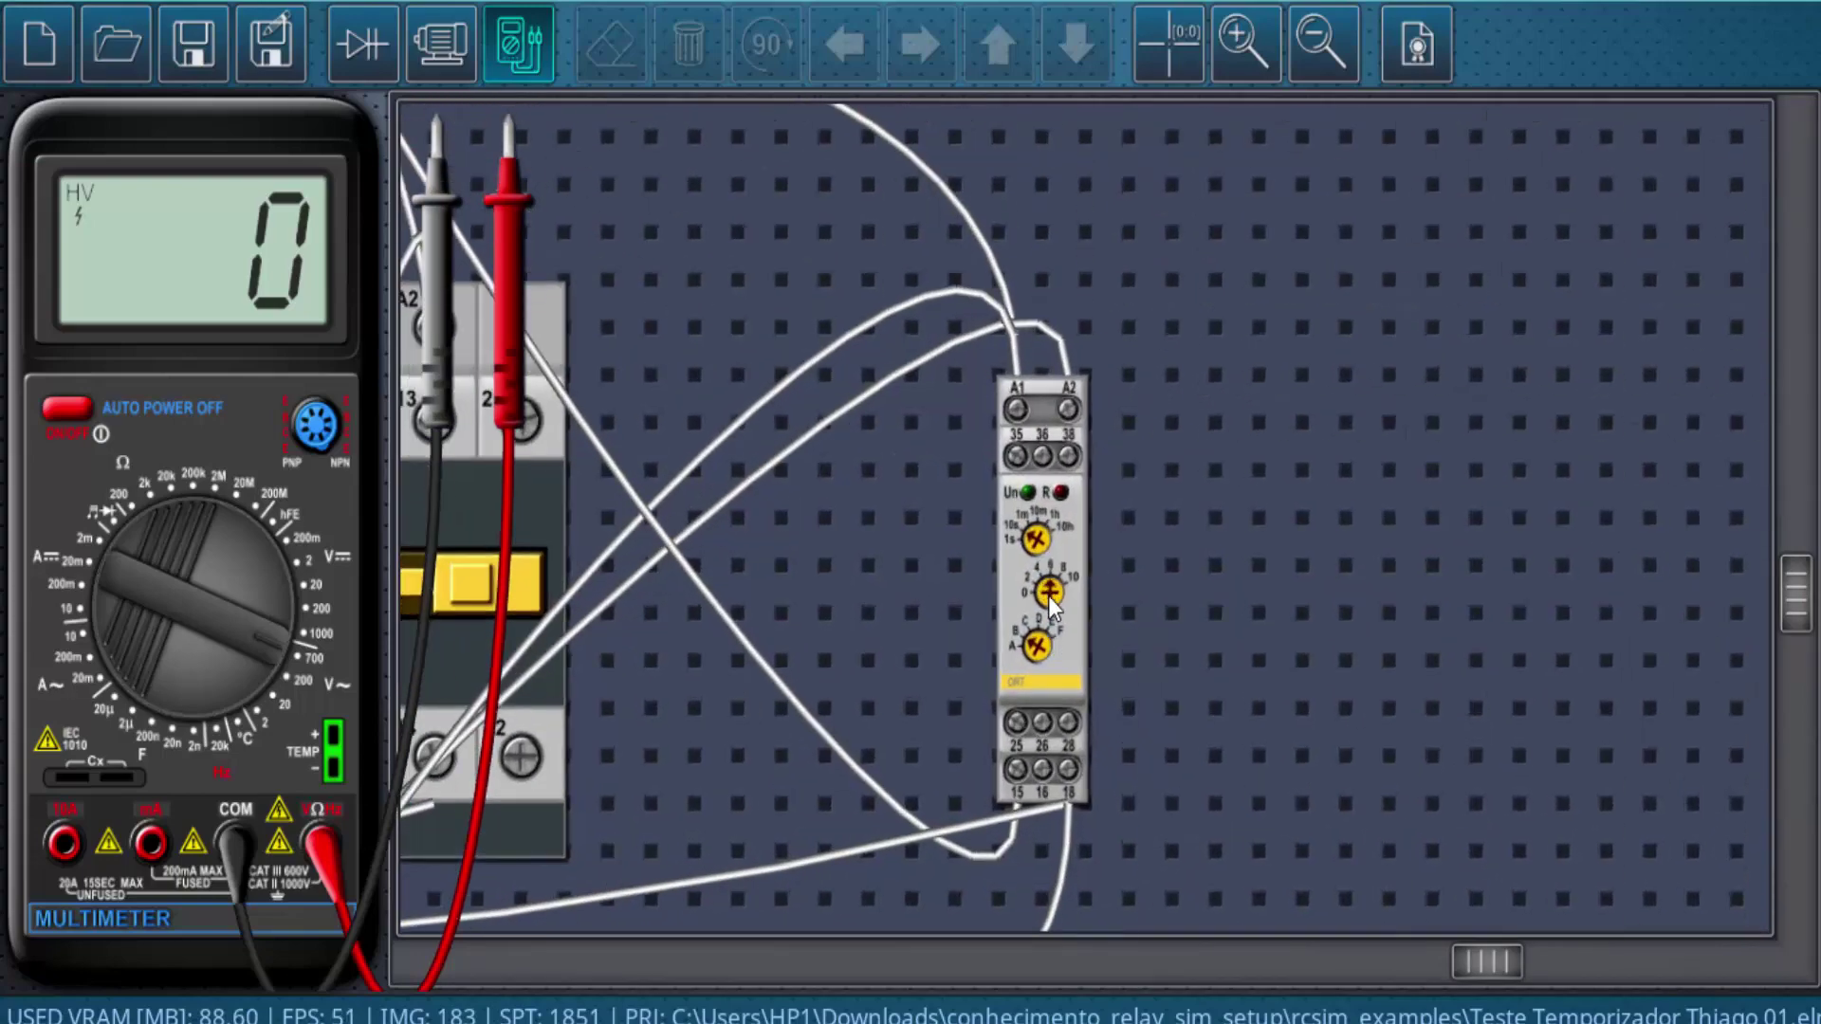
click(1049, 592)
scroll(1190, 613, down, 1)
scroll(1261, 597, down, 2)
scroll(1240, 610, down, 2)
scroll(1185, 593, down, 2)
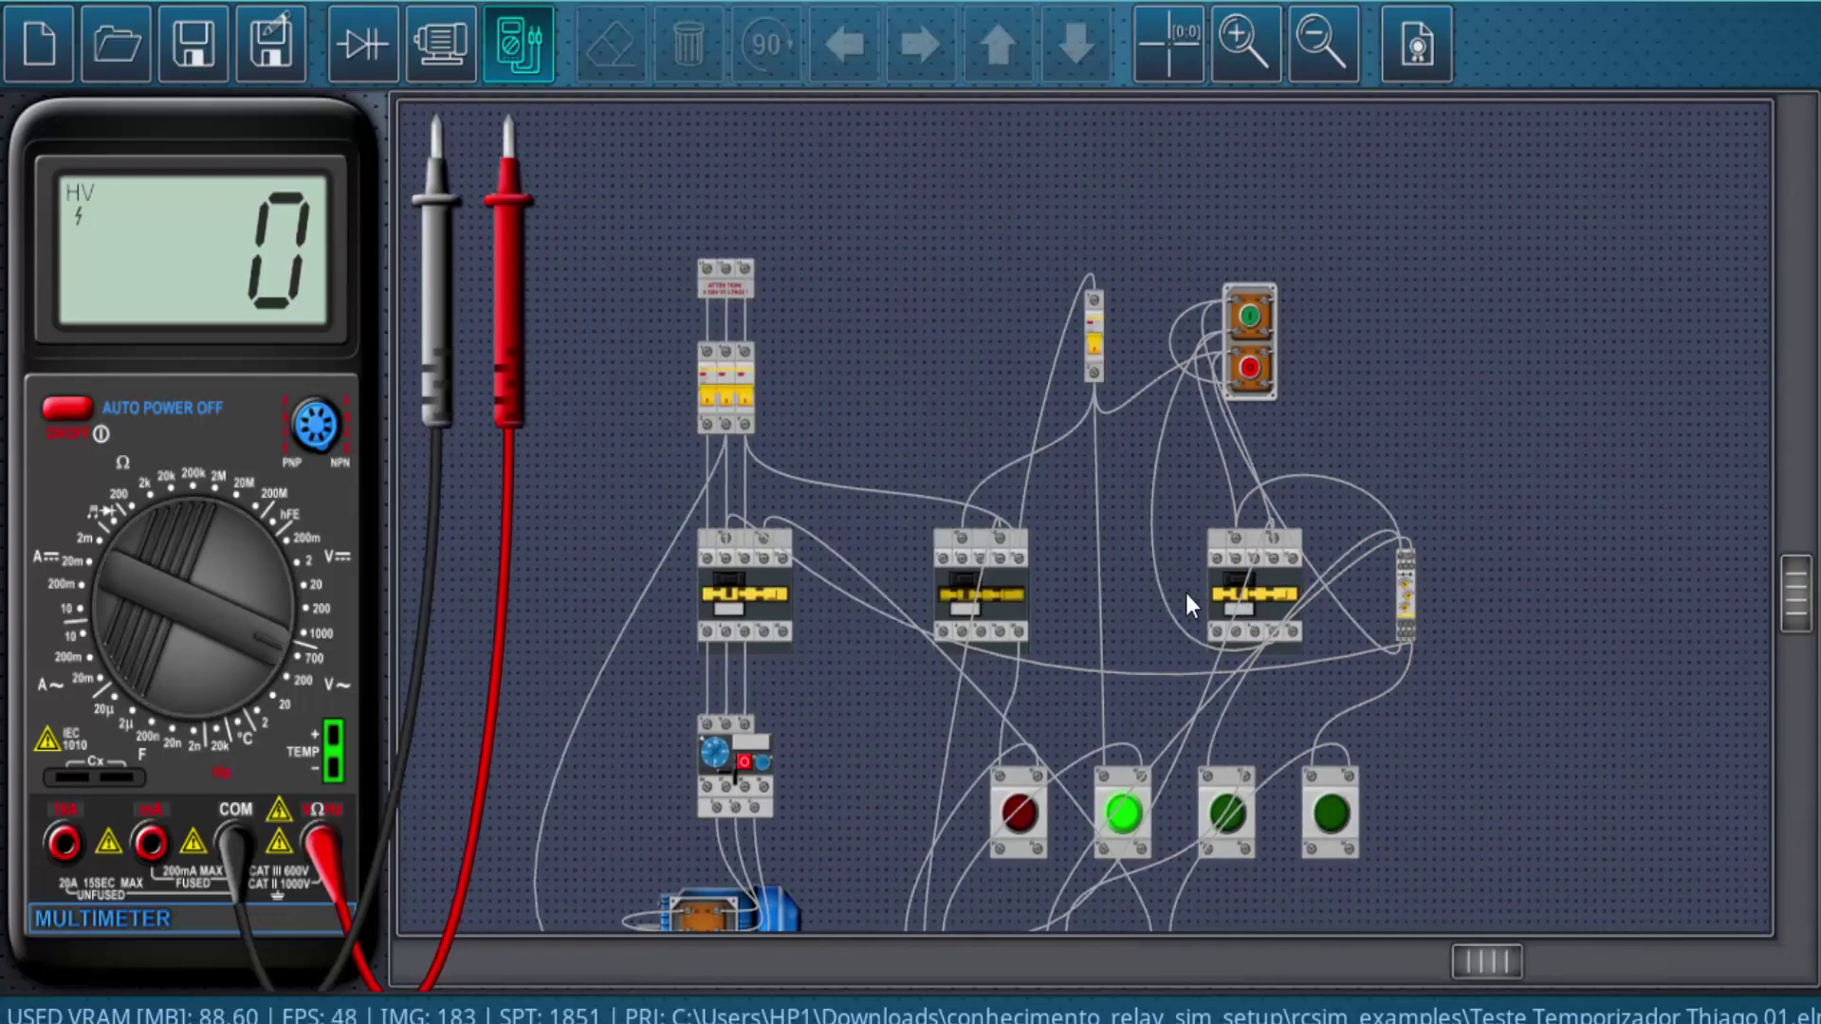
drag(1135, 531, 1112, 263)
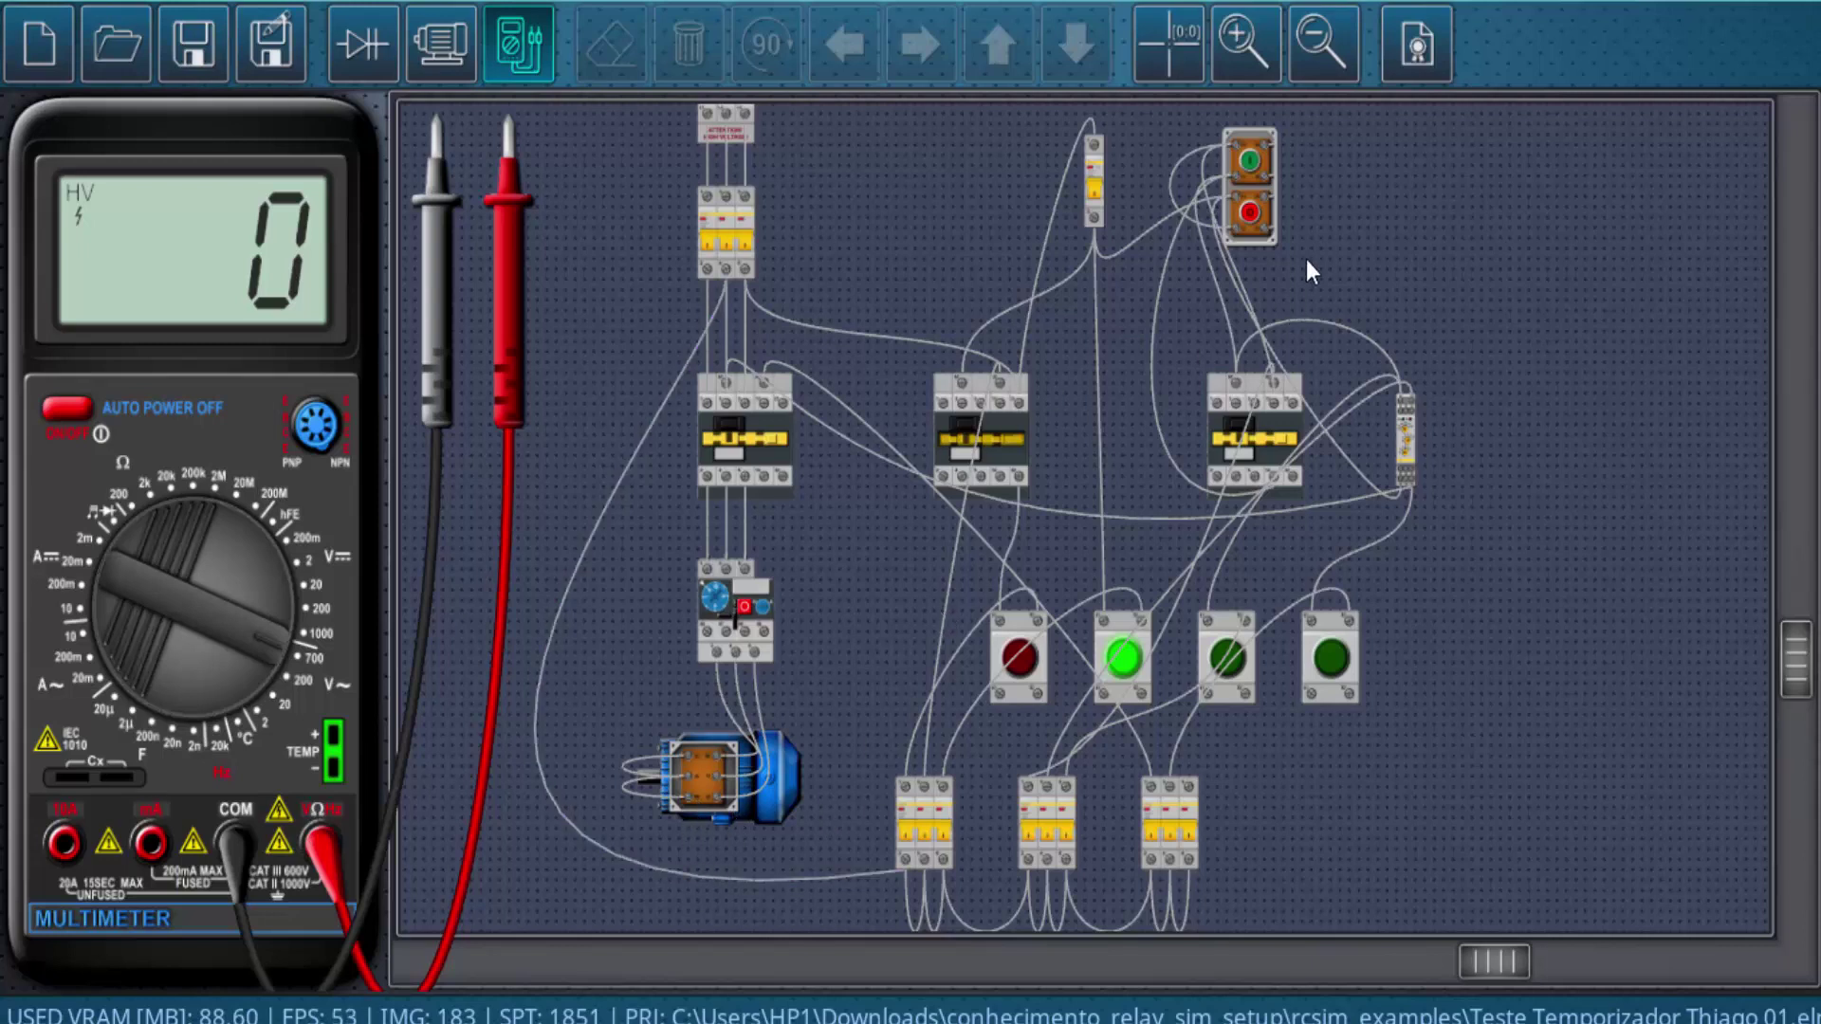
click(1253, 162)
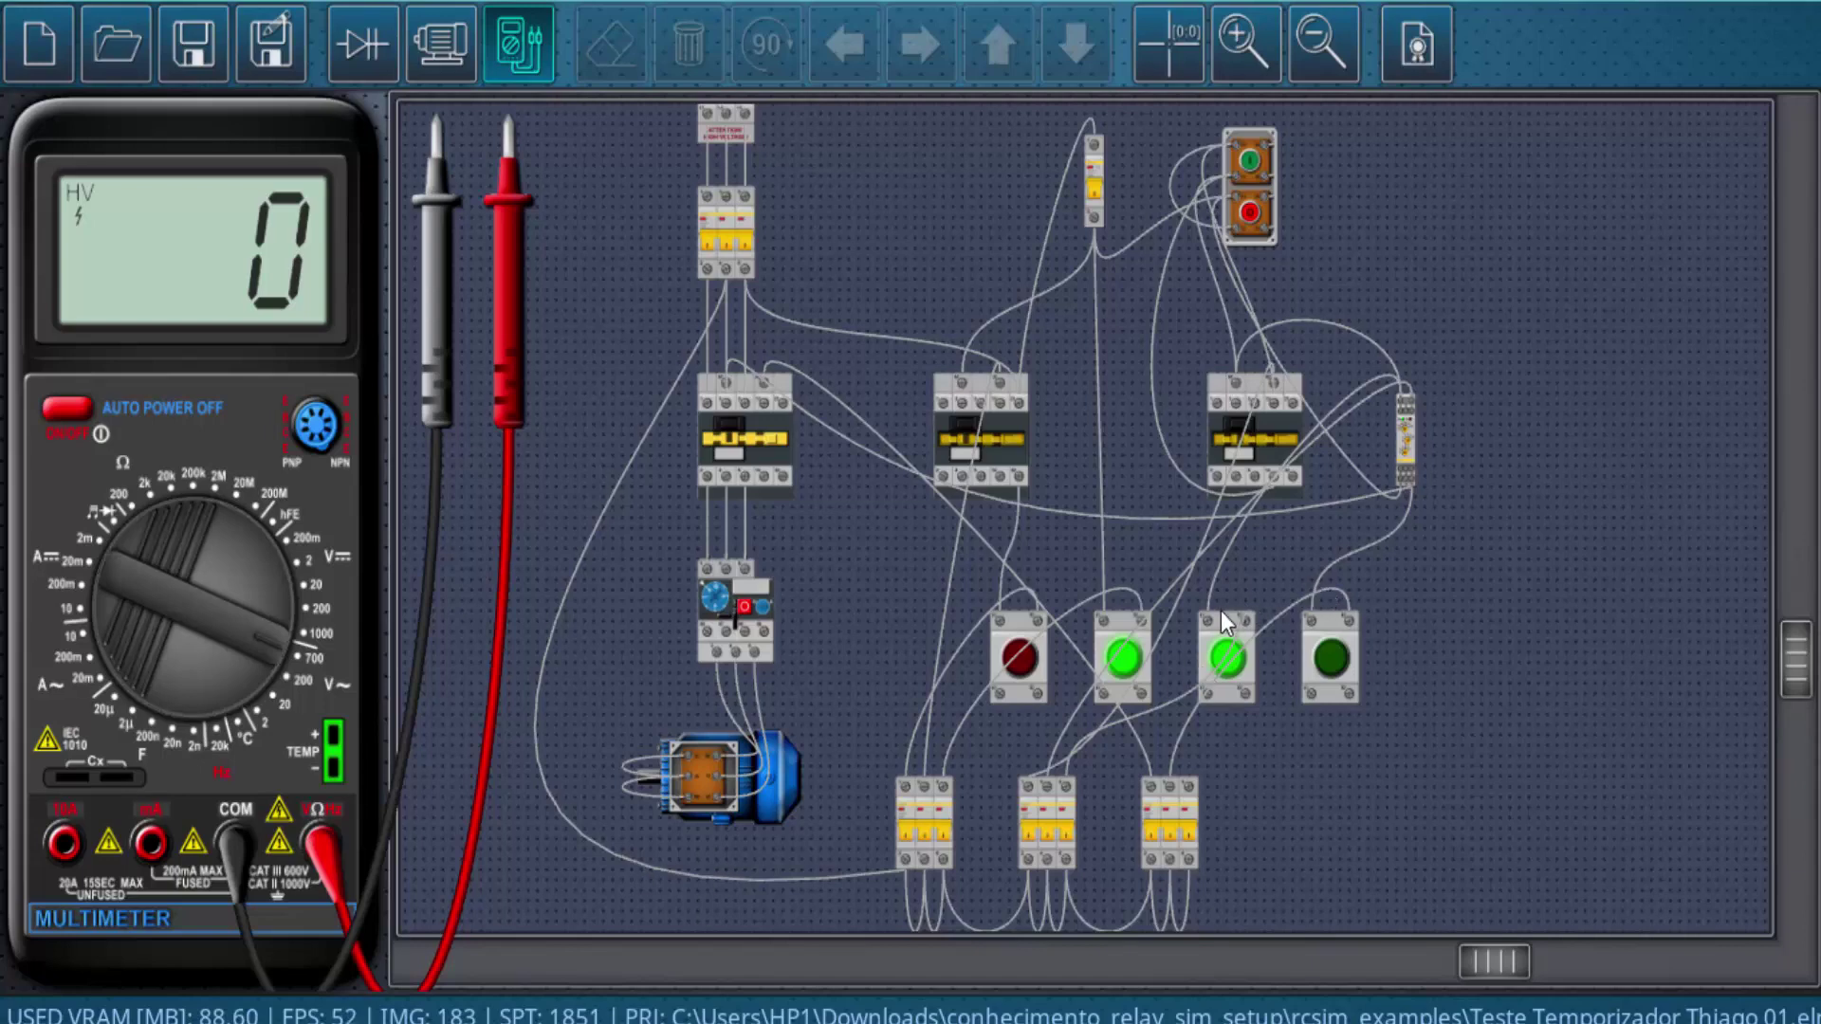
click(1248, 226)
scroll(1332, 414, up, 2)
scroll(1272, 414, up, 2)
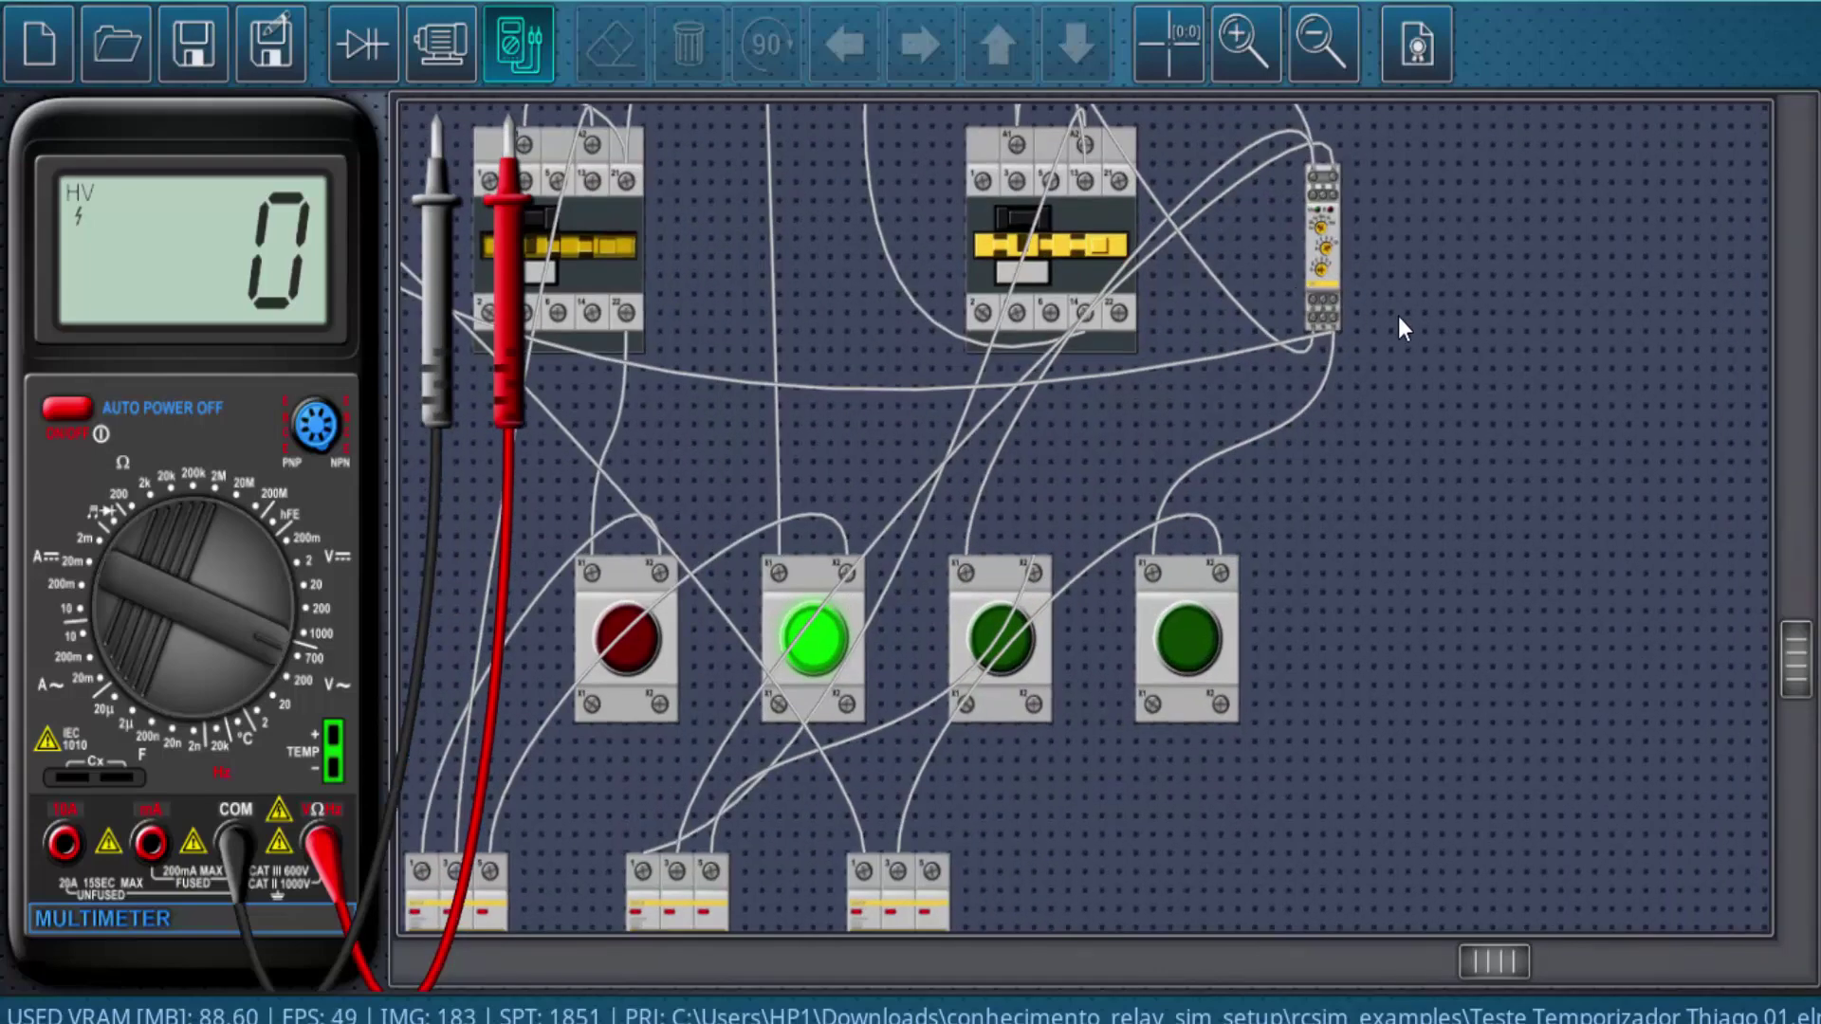
scroll(1090, 437, up, 1)
scroll(910, 380, up, 1)
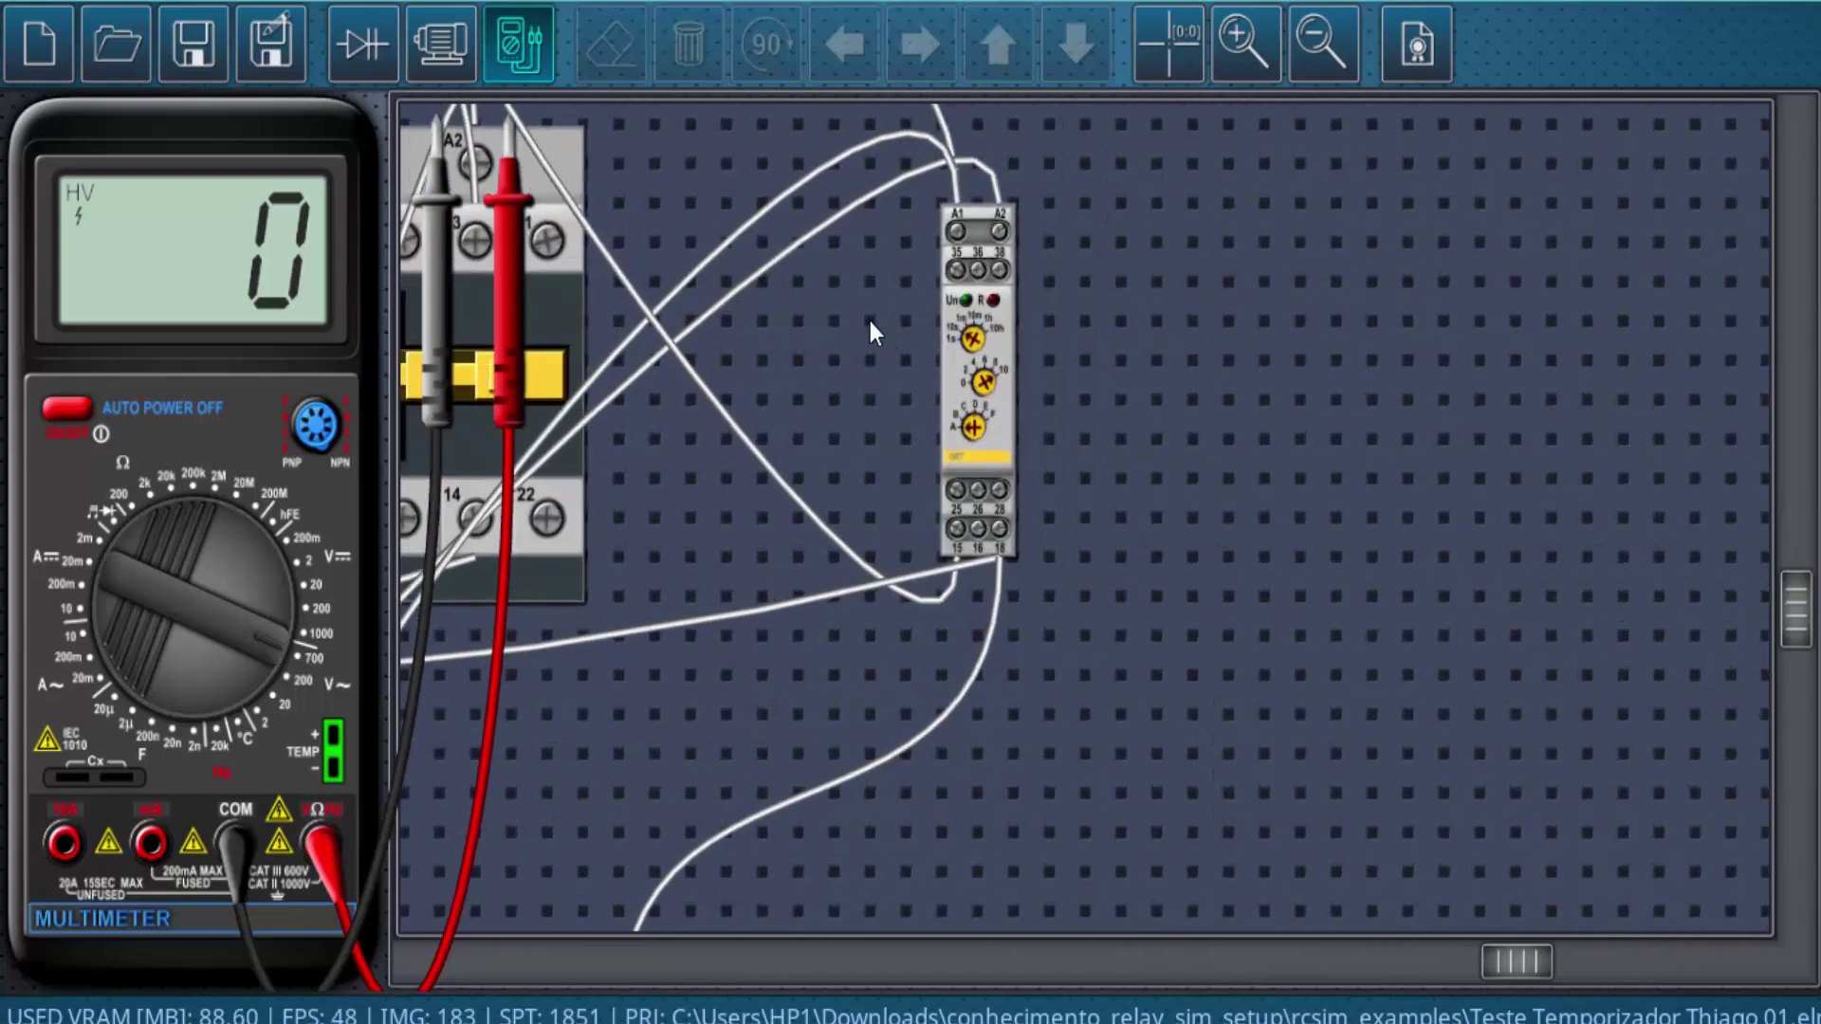
scroll(814, 328, up, 1)
scroll(759, 337, up, 1)
drag(667, 365, 849, 462)
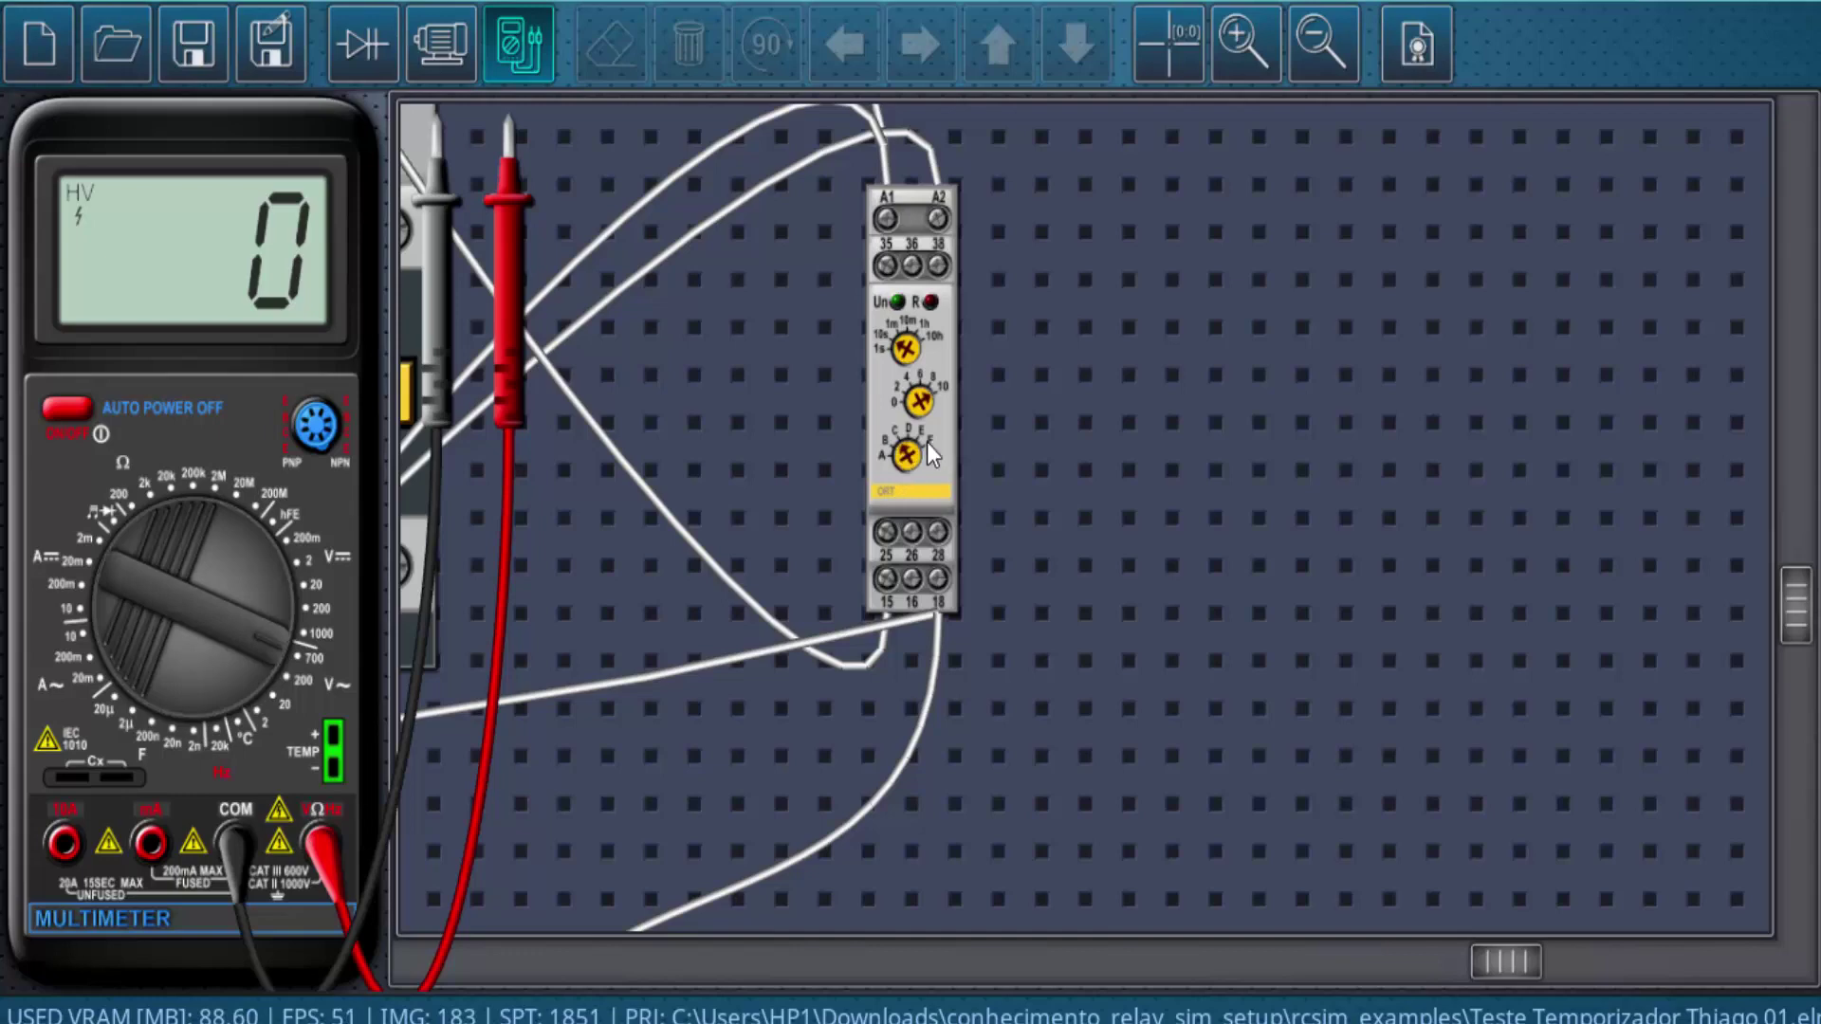
scroll(1217, 540, down, 1)
scroll(1292, 525, down, 1)
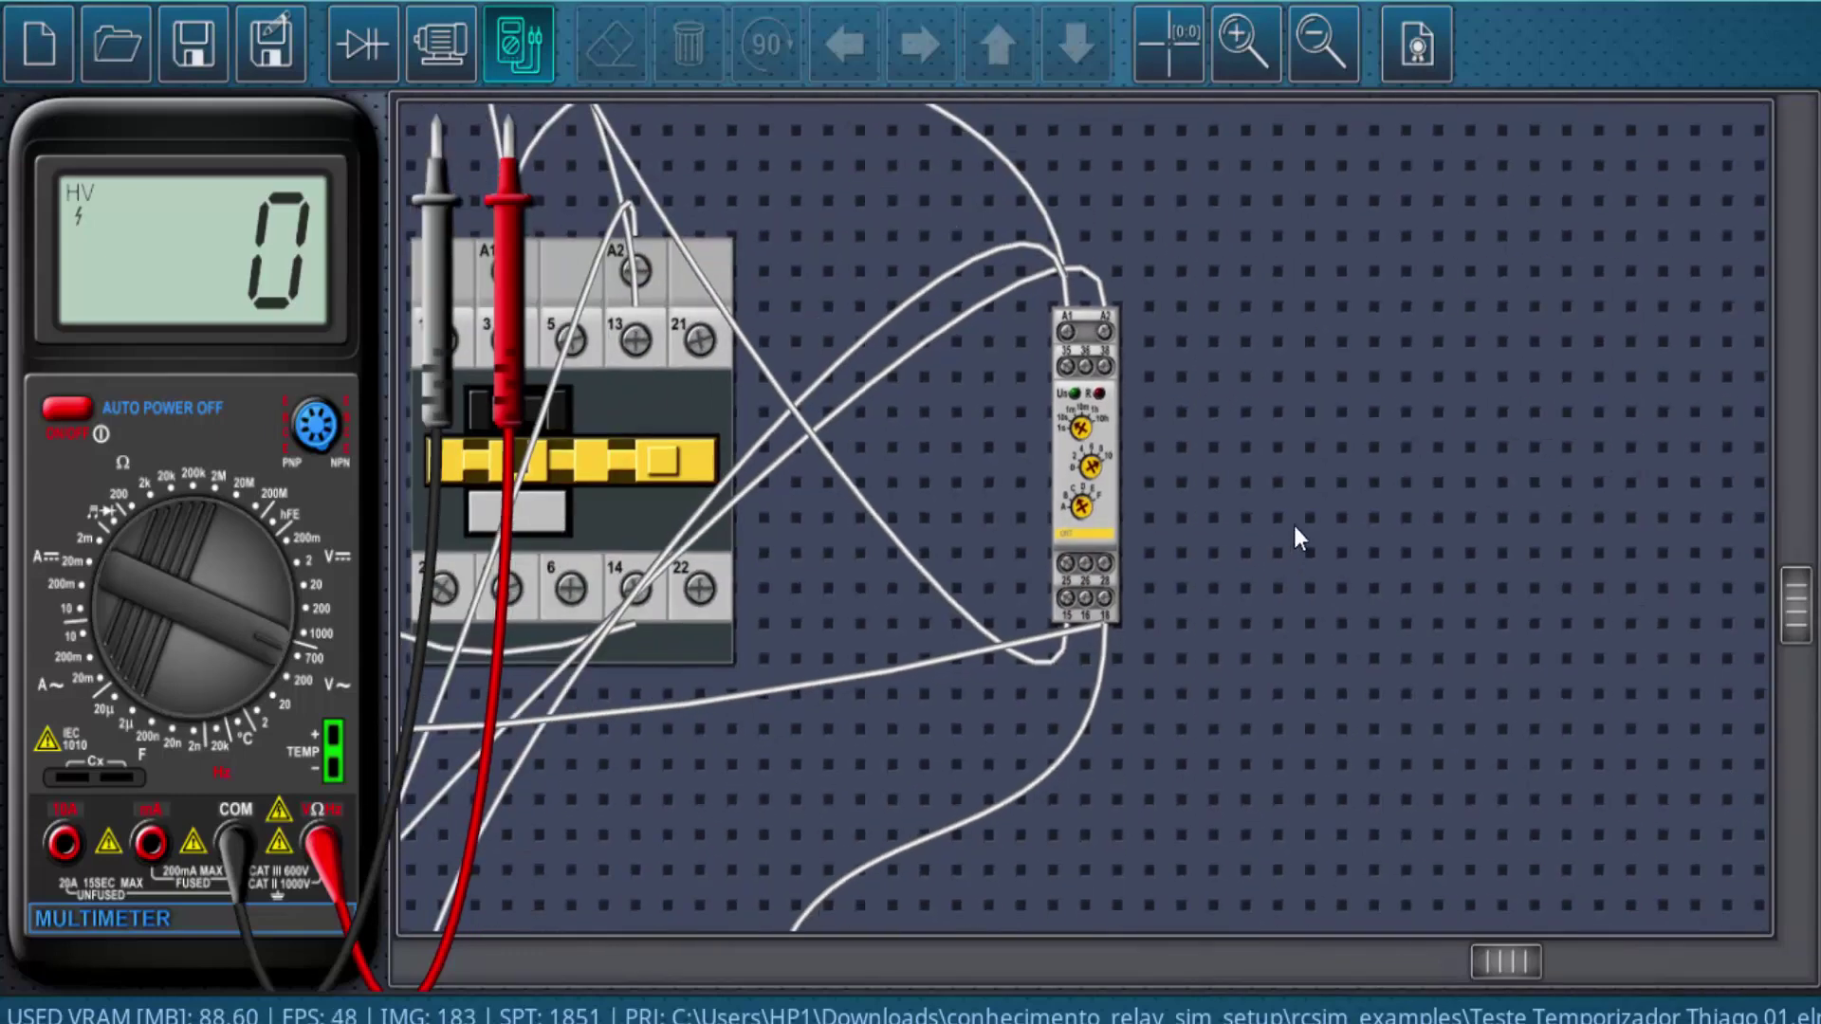
scroll(1313, 521, down, 2)
scroll(1312, 516, down, 1)
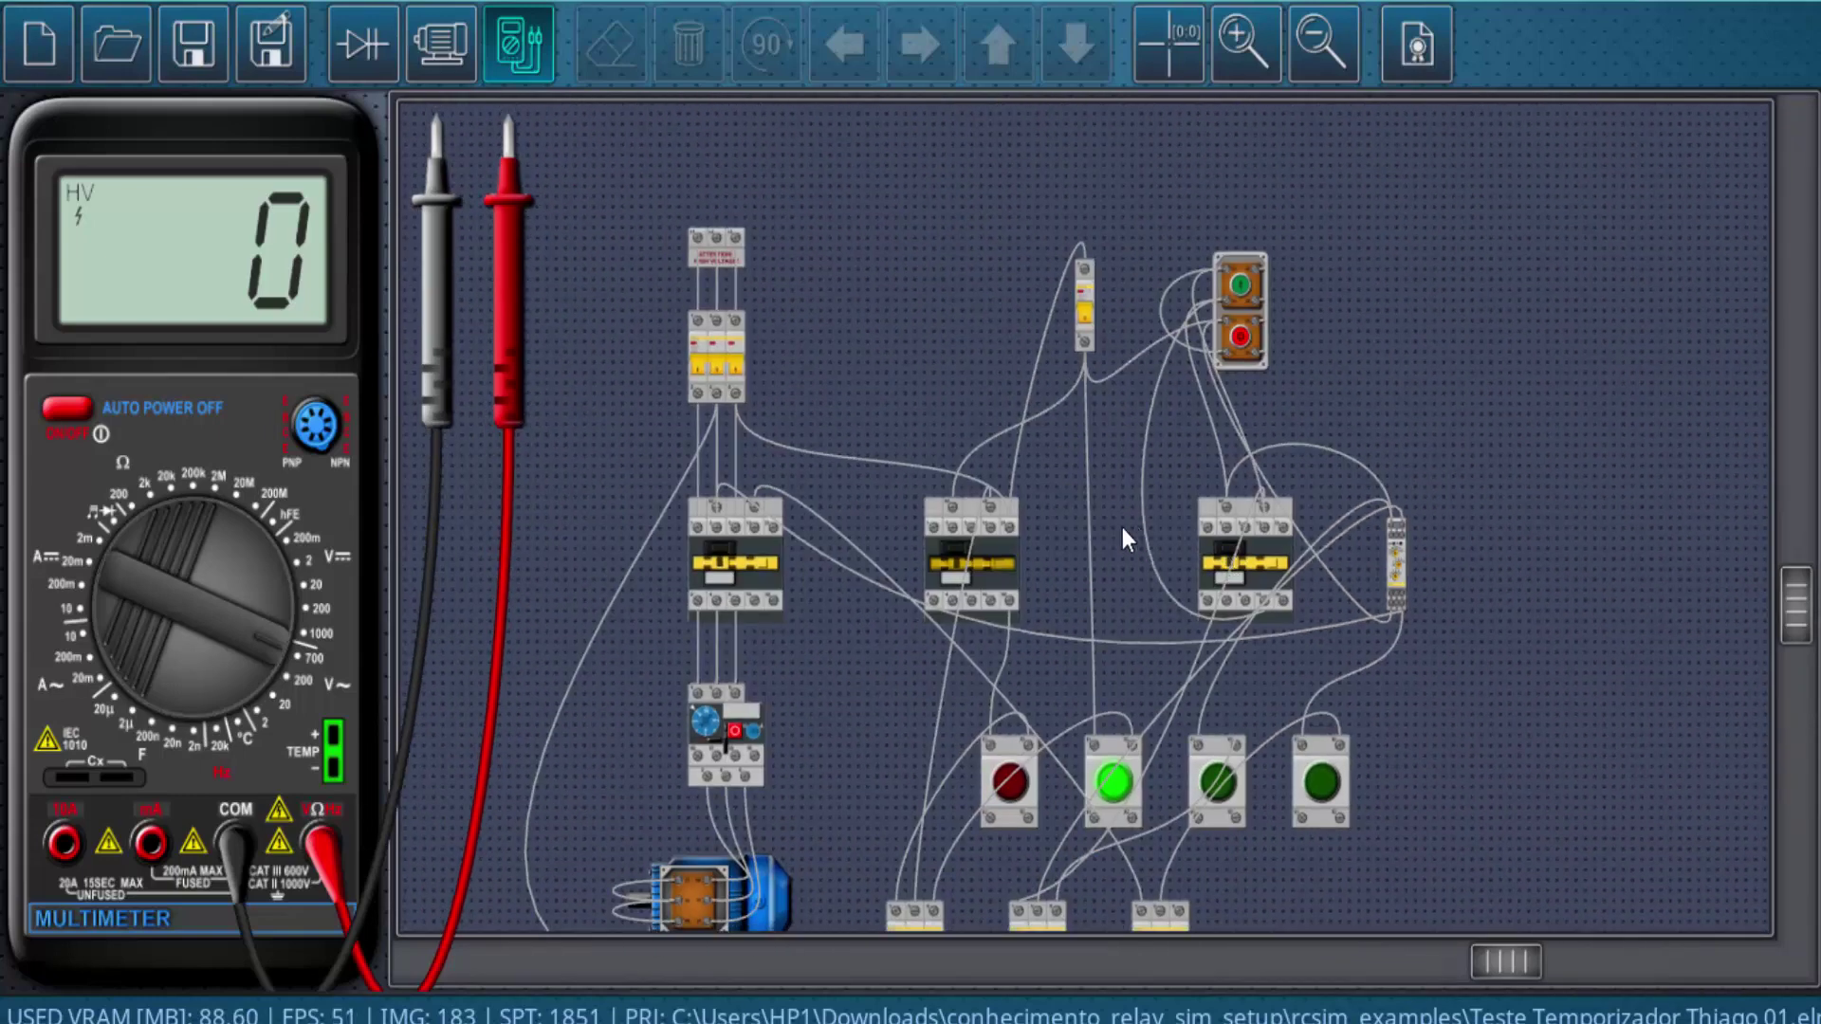
scroll(1111, 485, down, 2)
scroll(1082, 306, down, 1)
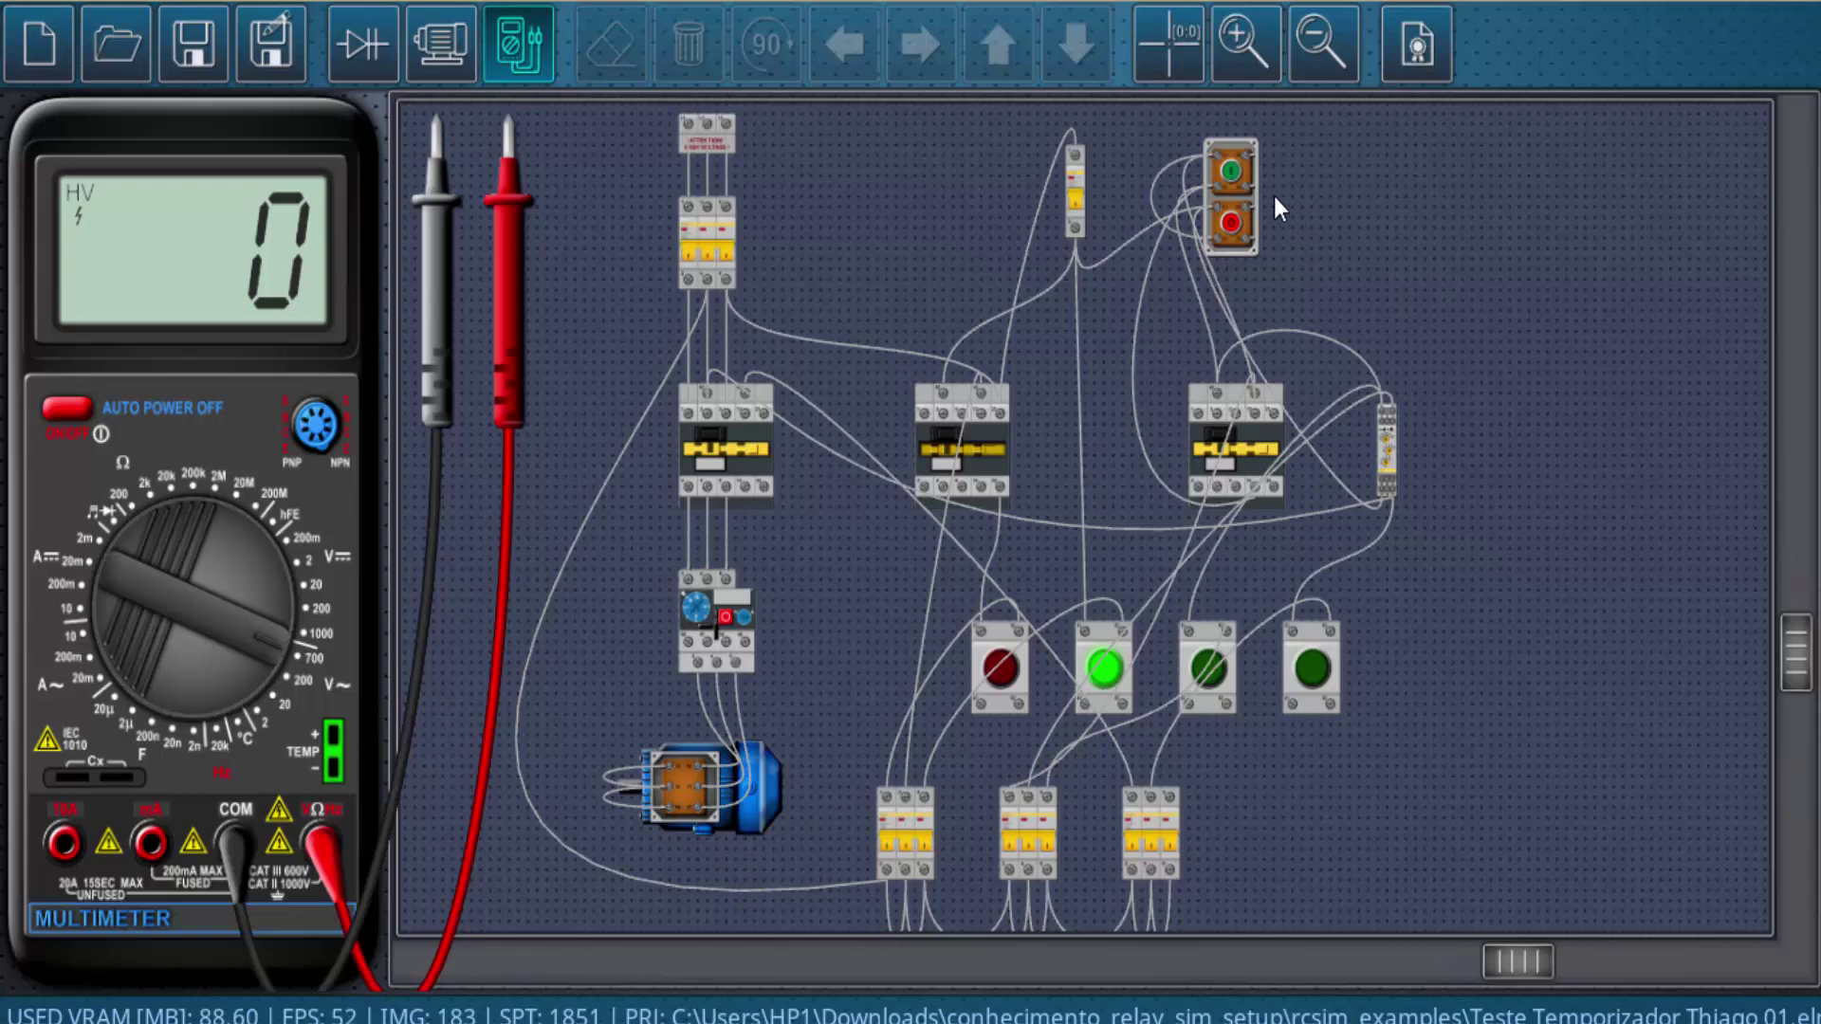
Step: Start the circuit with the green pushbutton and let the lamps light after the timer delay
click(1227, 176)
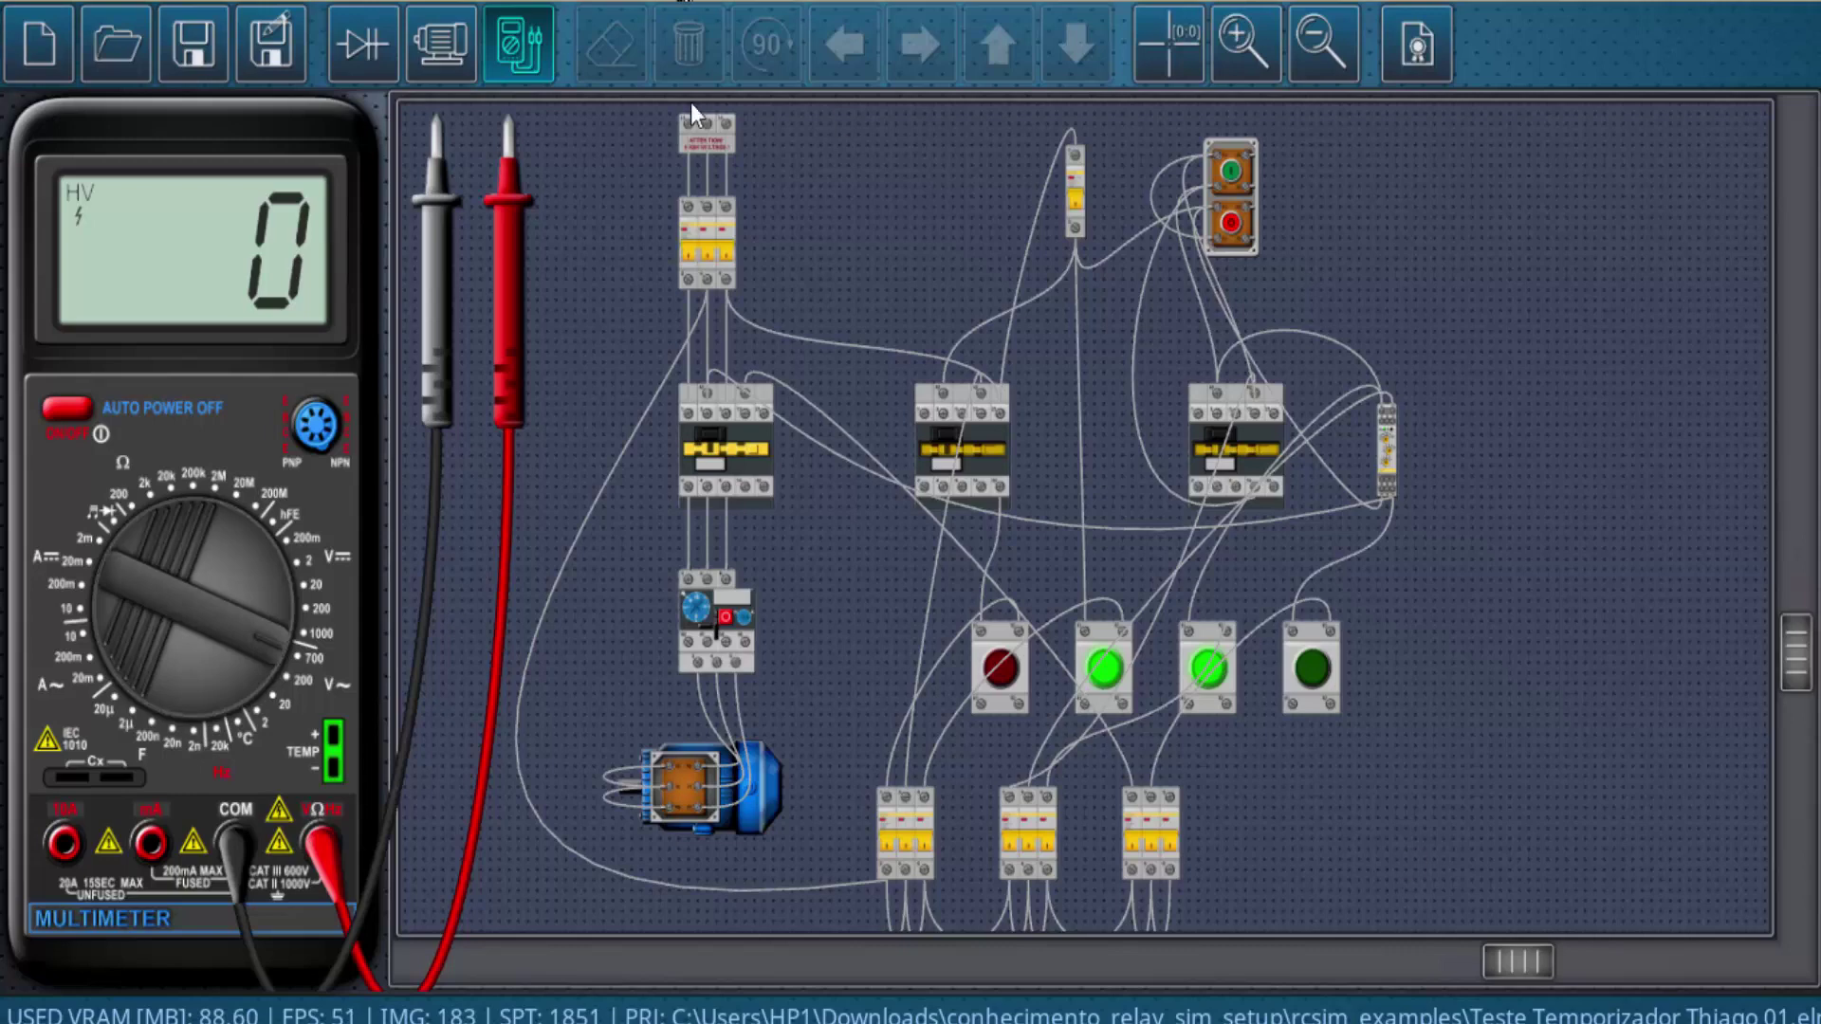
Step: Leave the simulation, select time relay KT1, and return to Measurement Mode
click(451, 61)
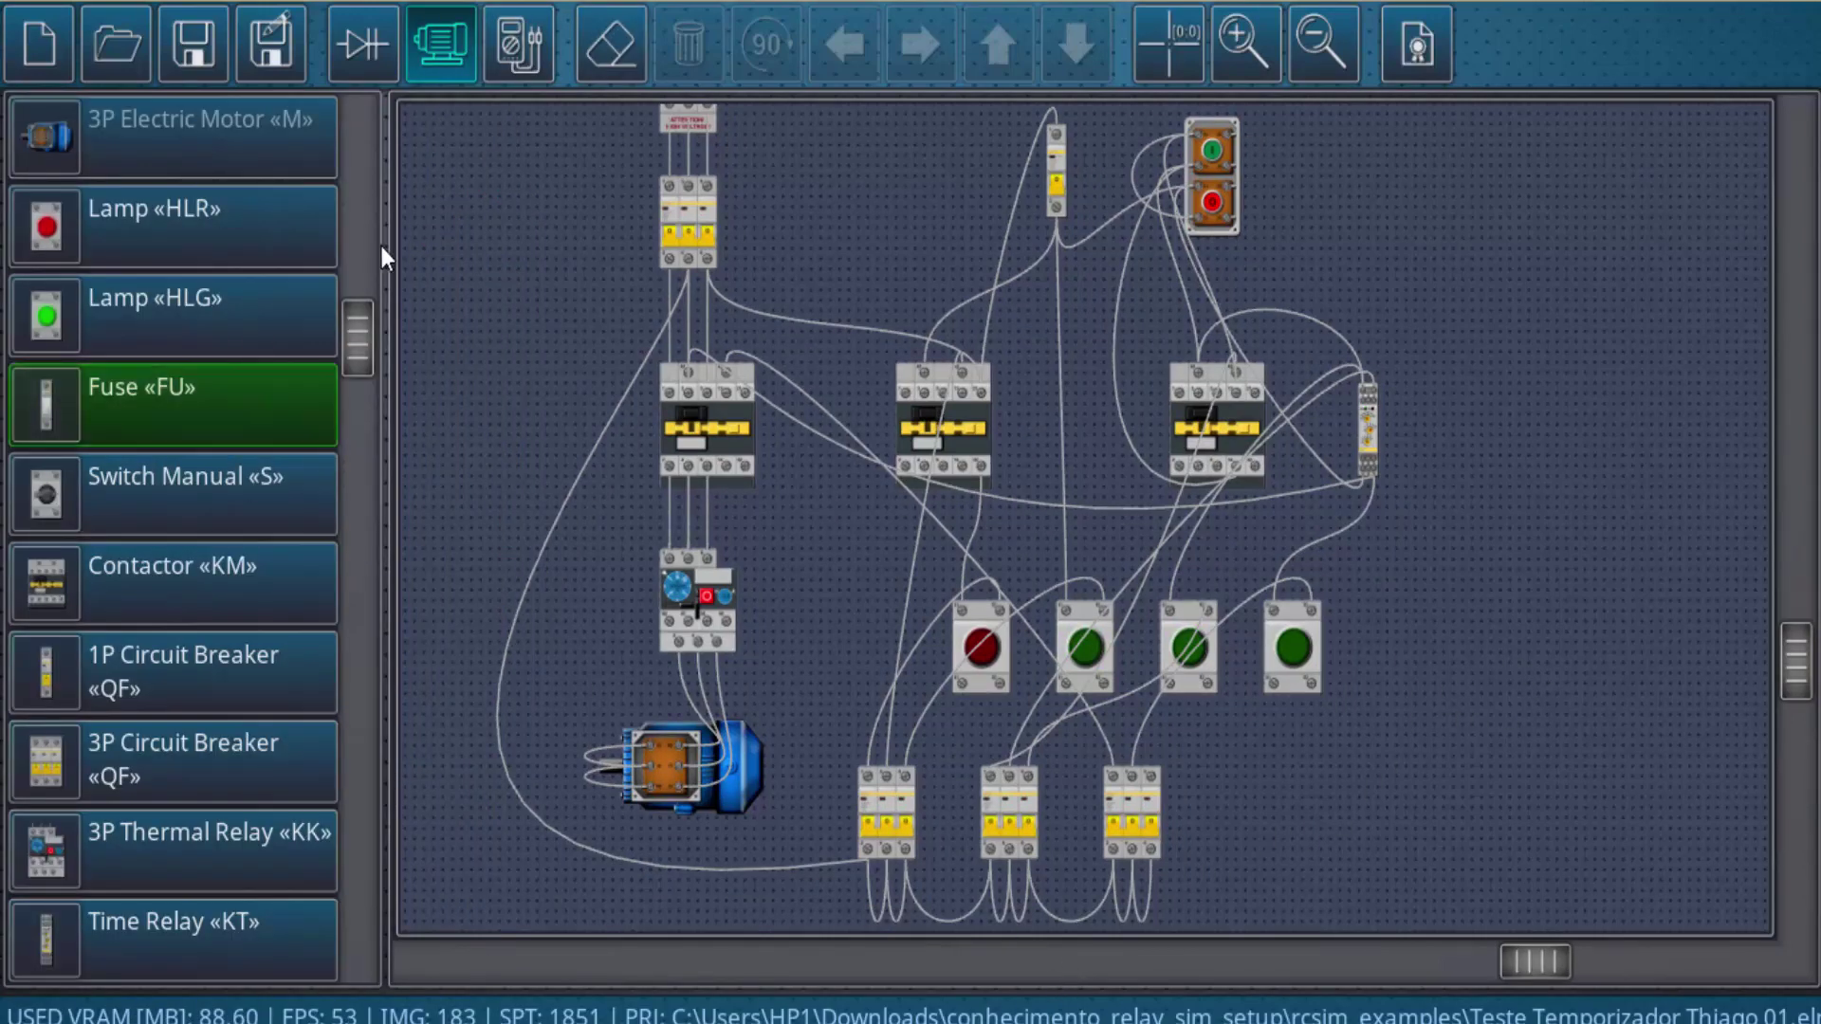
scroll(1316, 414, up, 2)
scroll(1271, 312, up, 2)
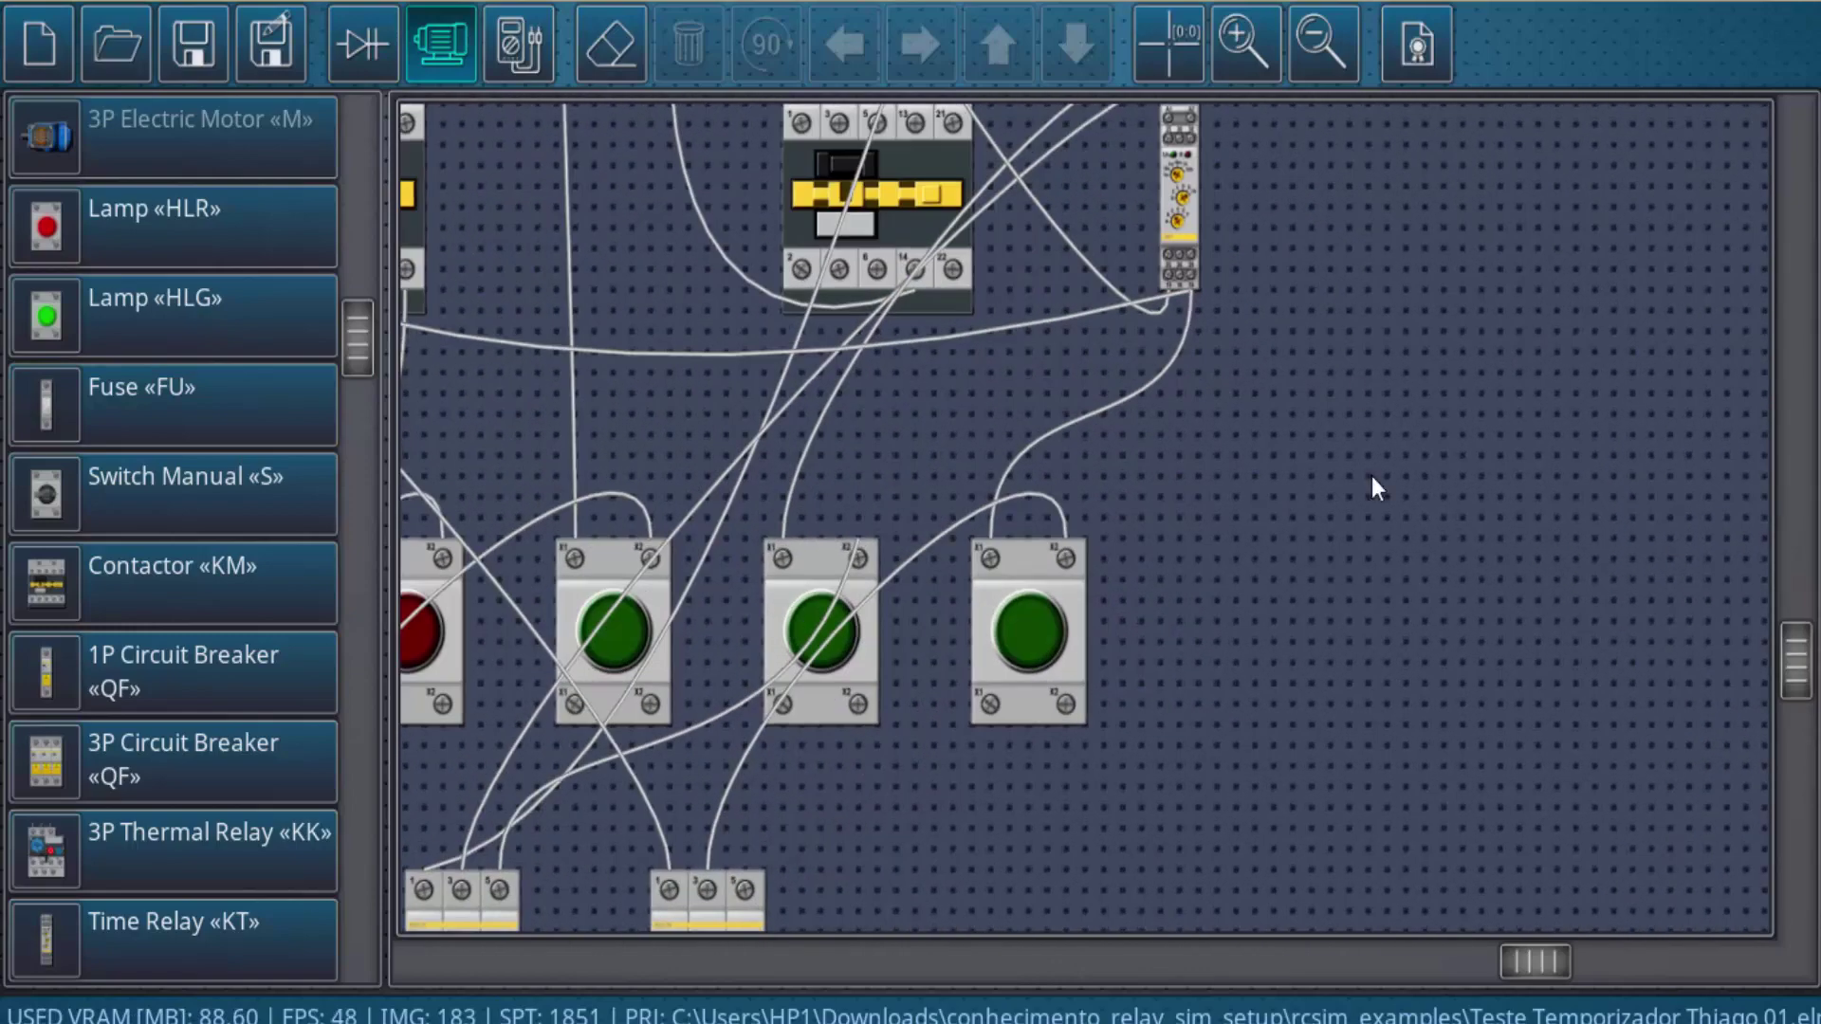
scroll(1373, 477, up, 3)
scroll(1197, 571, up, 1)
scroll(1119, 480, up, 2)
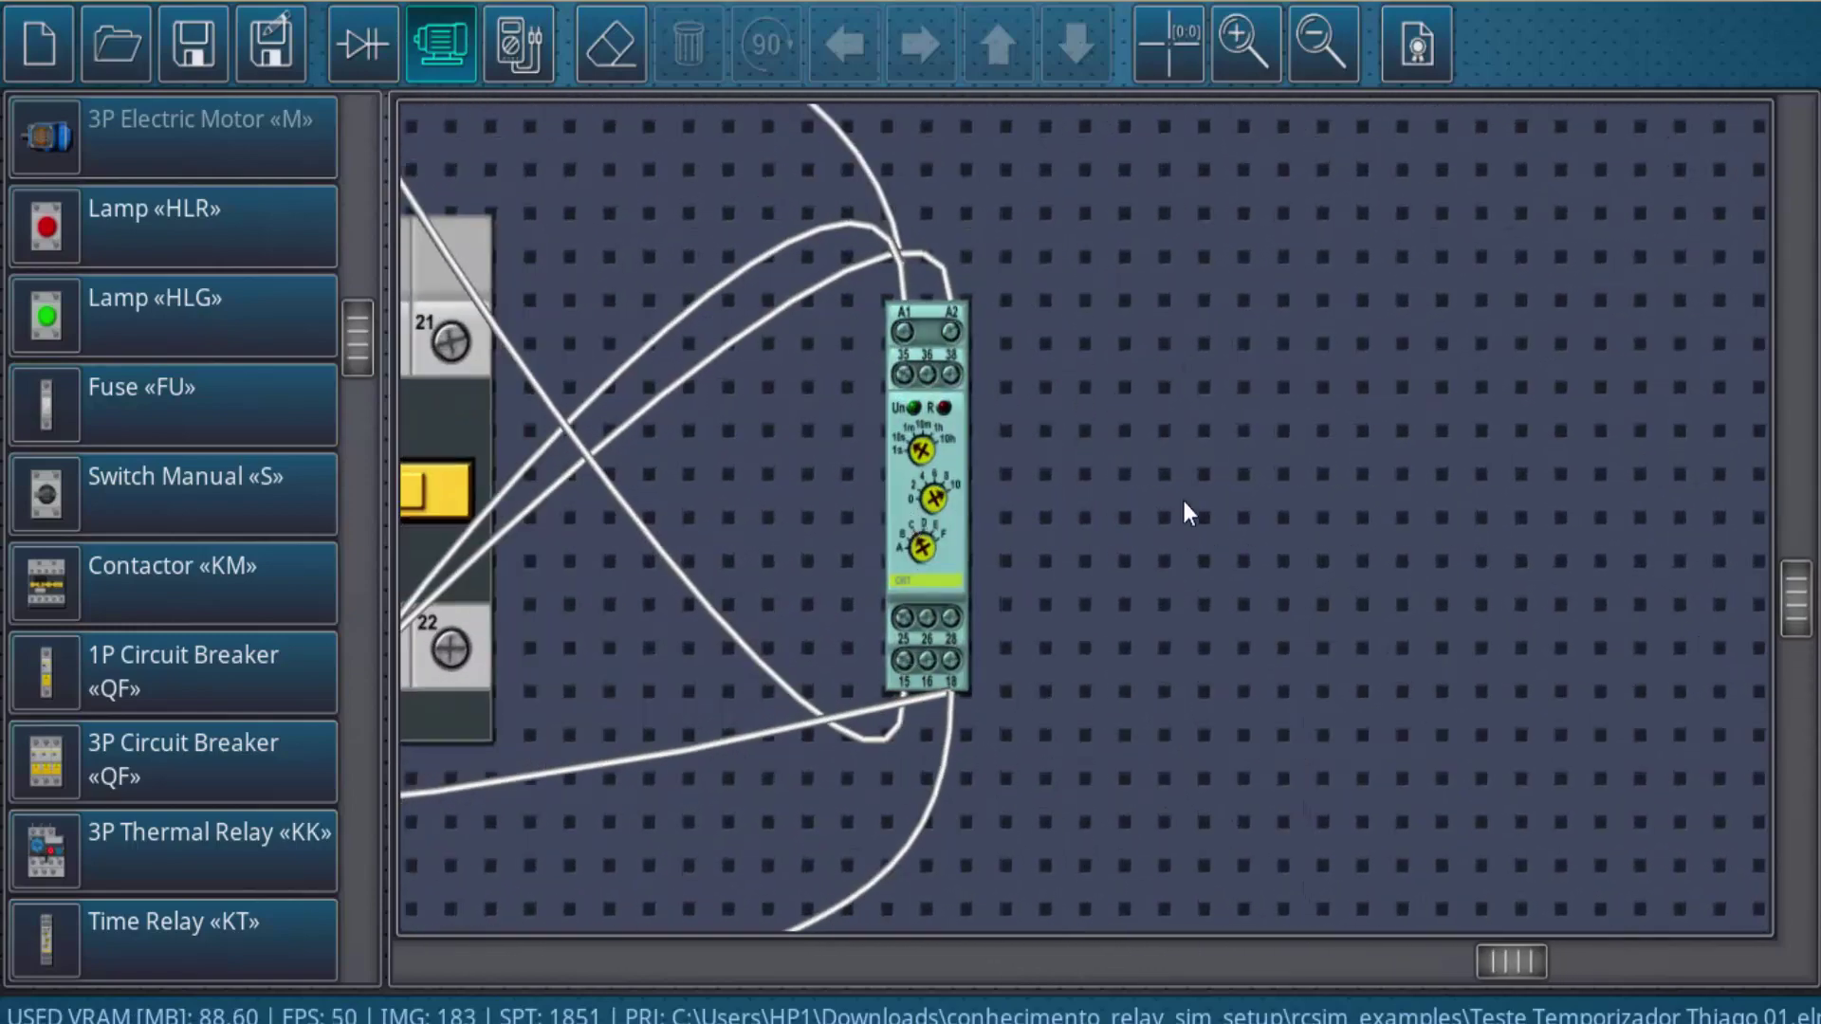
scroll(1276, 551, down, 1)
scroll(1089, 562, up, 1)
click(1171, 607)
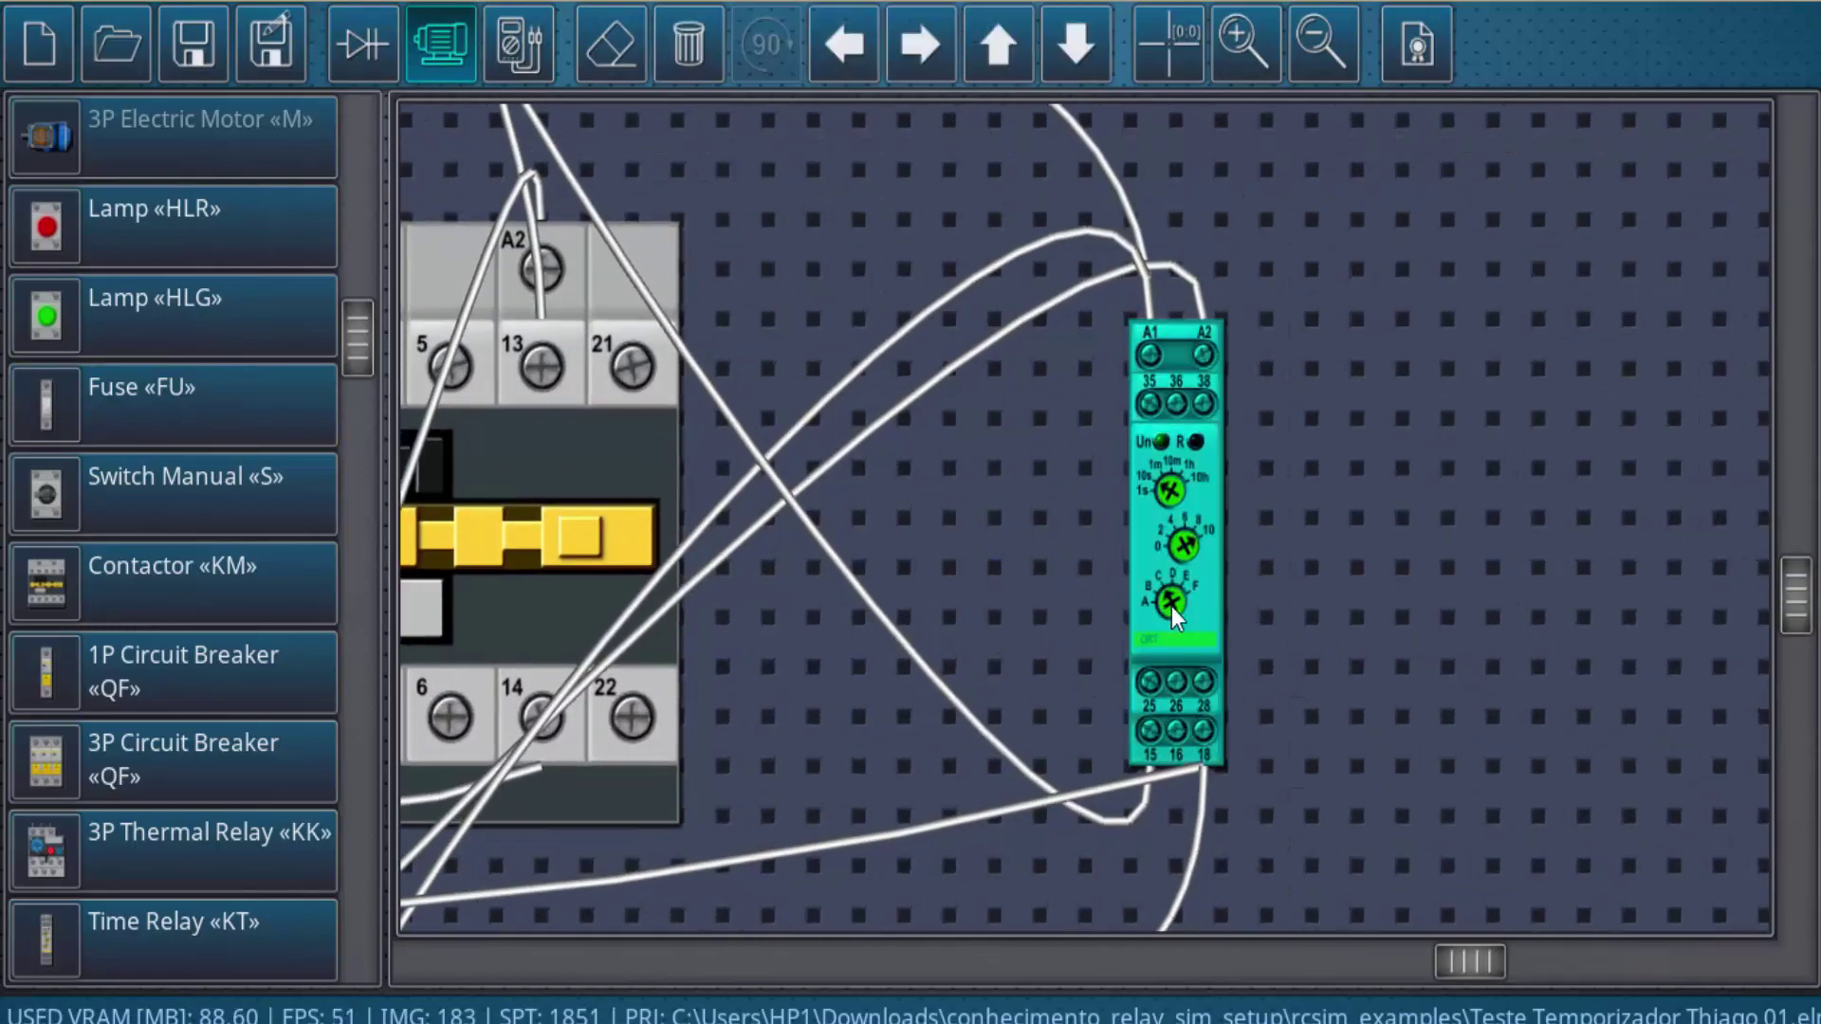
click(520, 45)
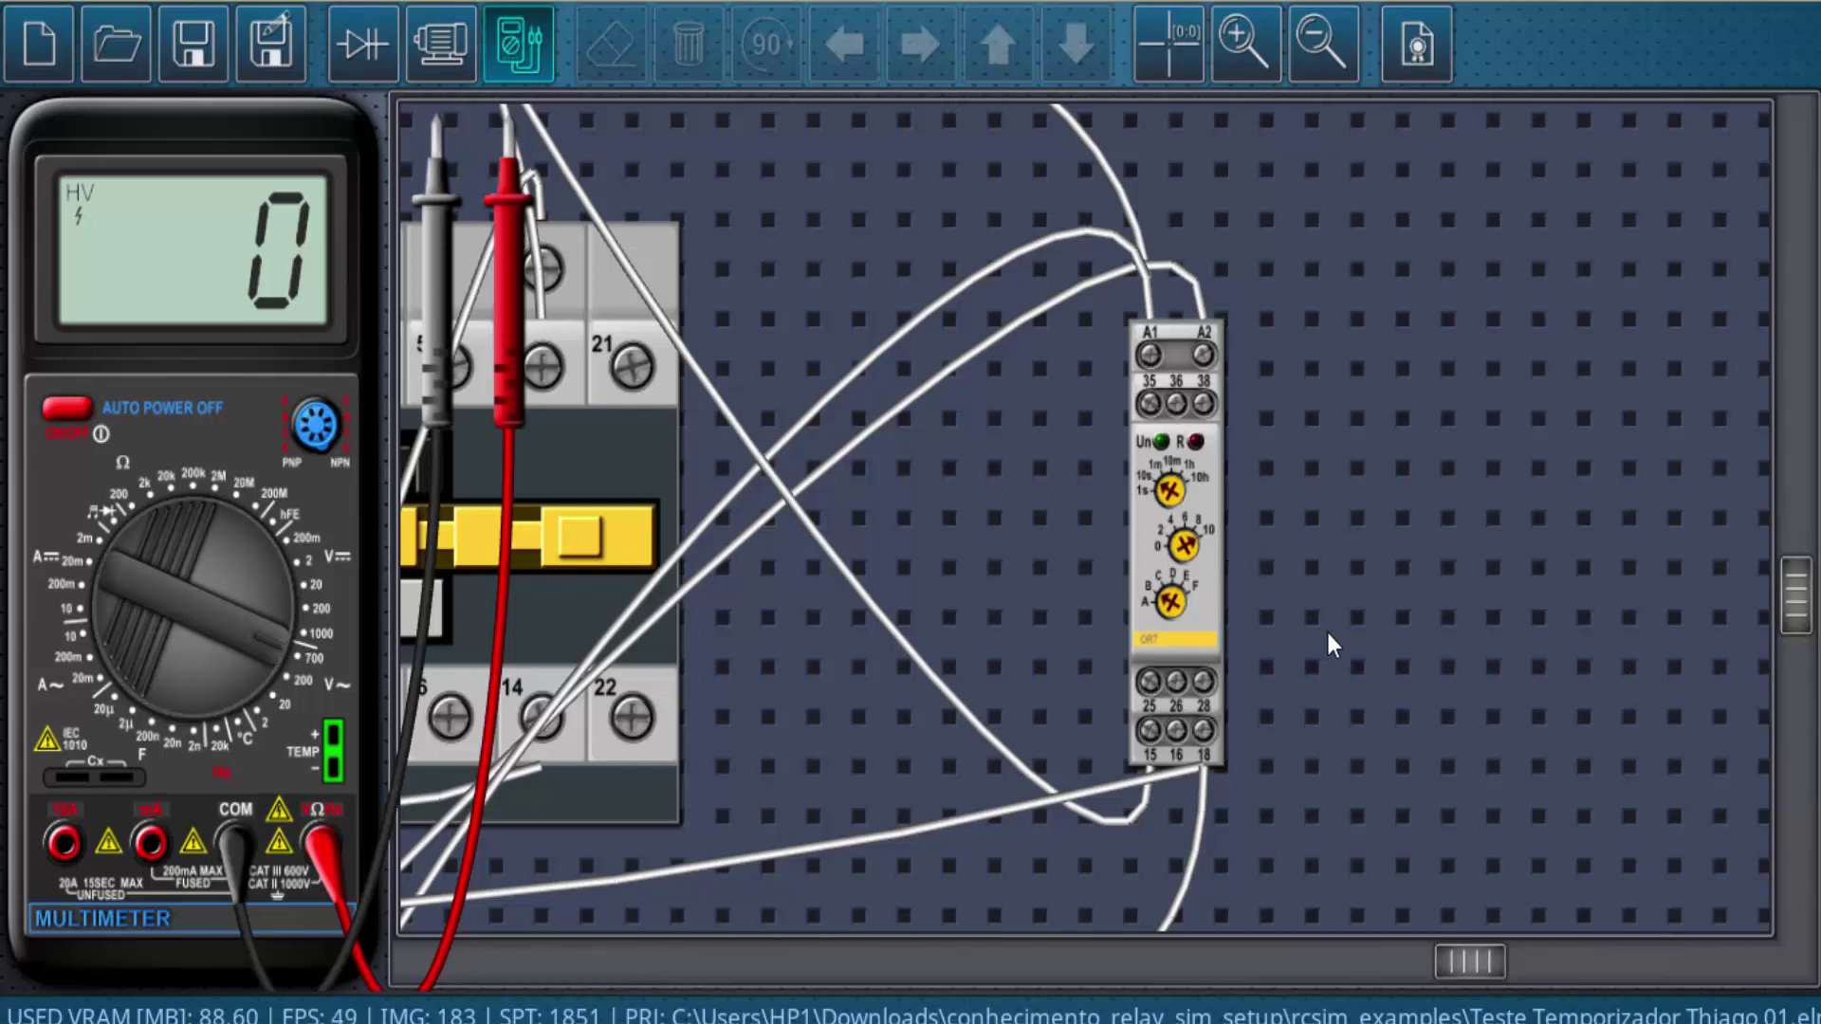
scroll(1376, 591, down, 2)
scroll(1394, 580, down, 3)
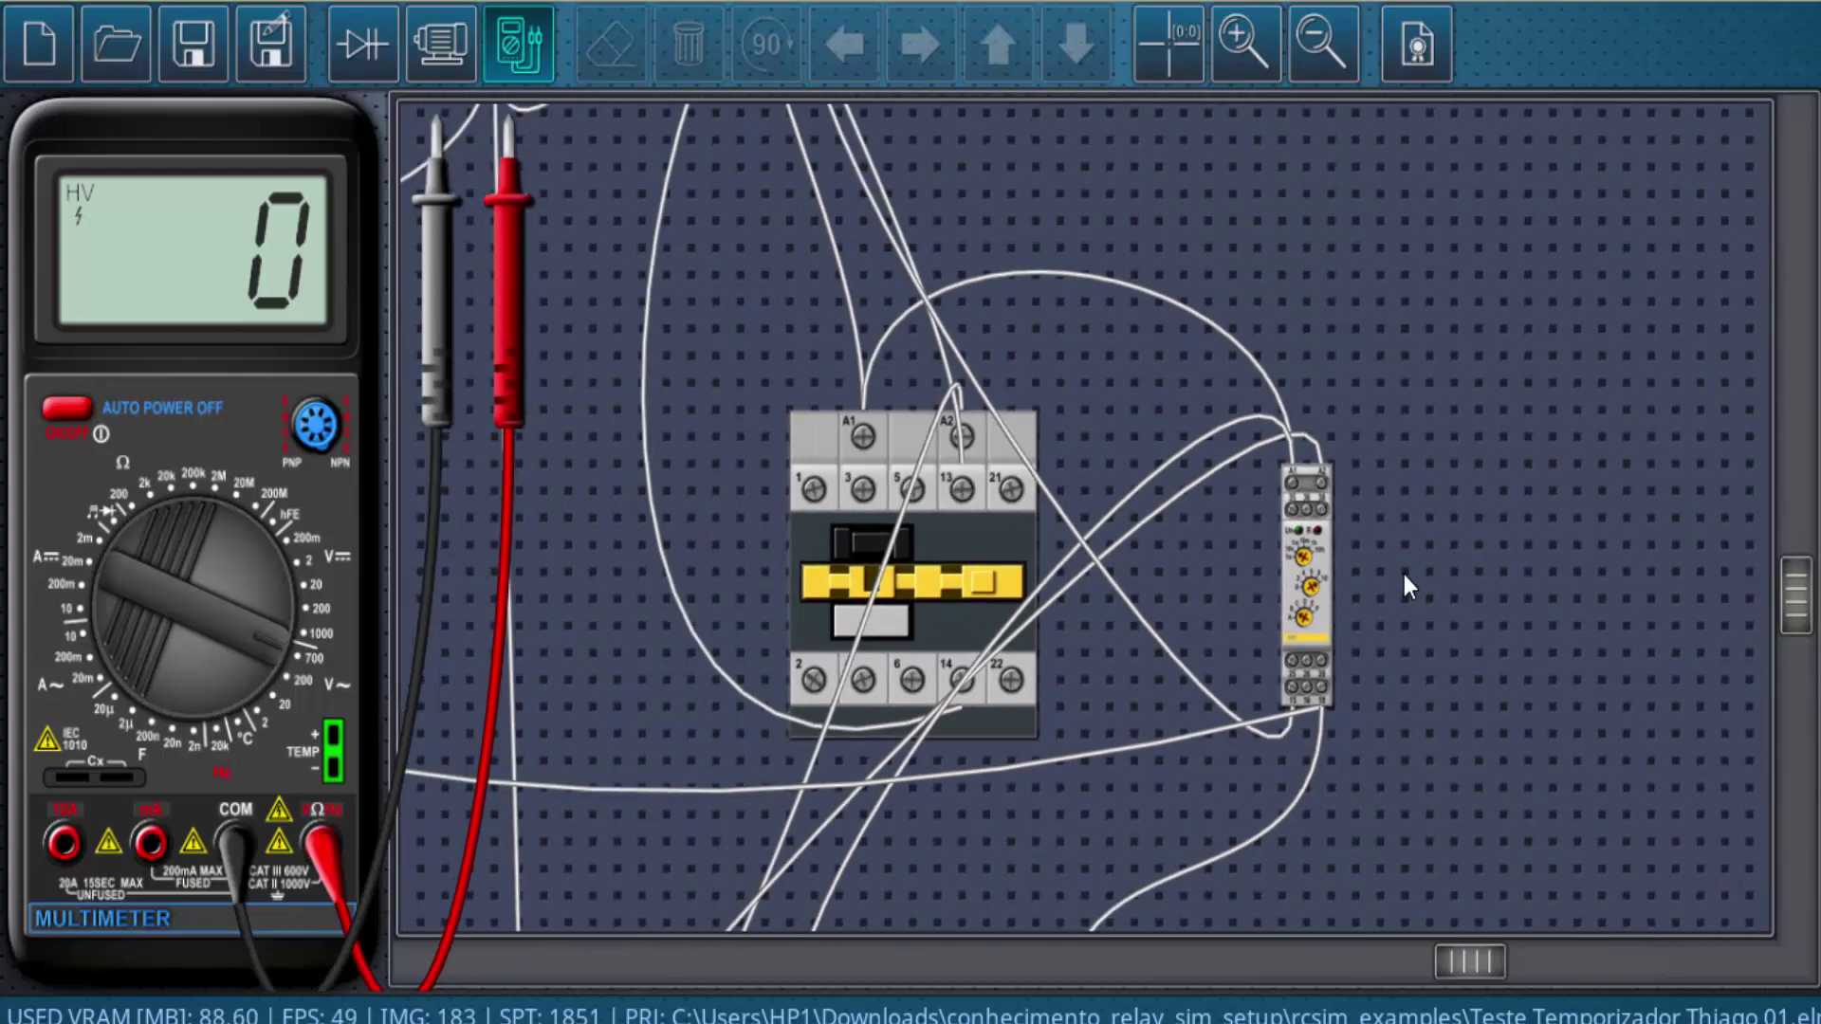
scroll(1403, 585, down, 2)
scroll(1404, 585, down, 2)
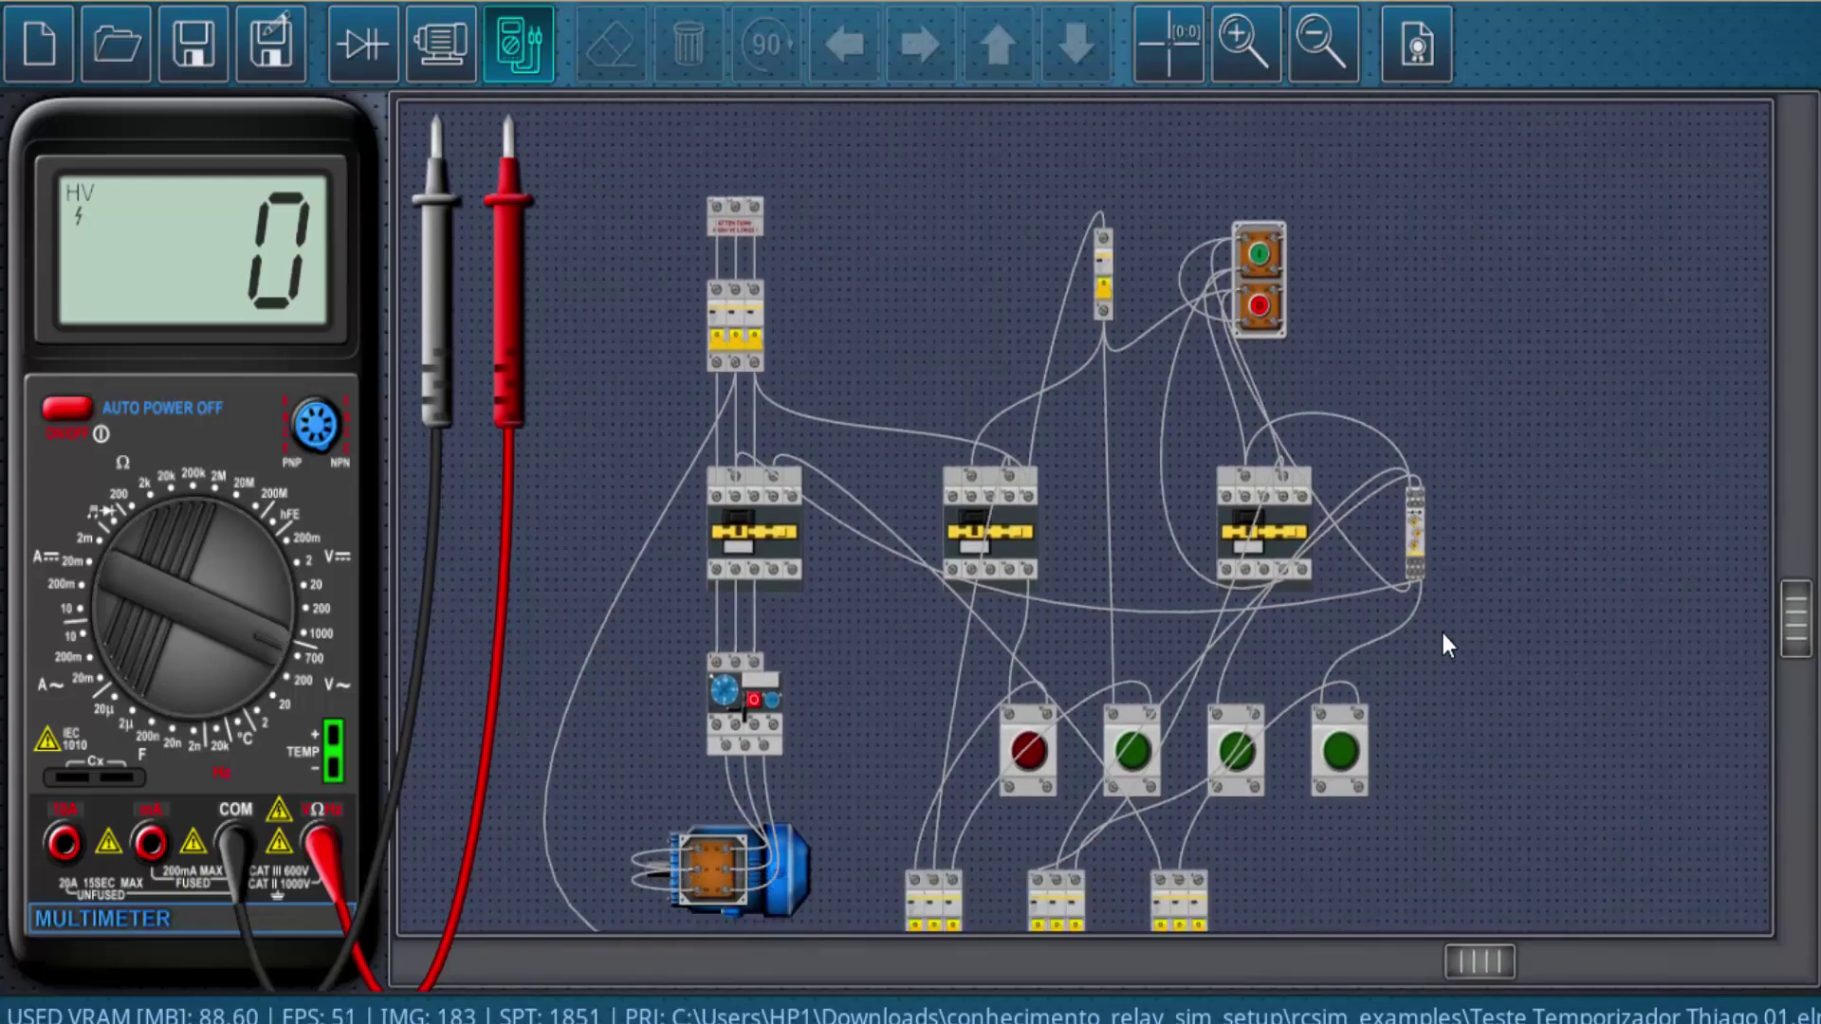
scroll(1448, 608, down, 1)
scroll(1456, 546, down, 1)
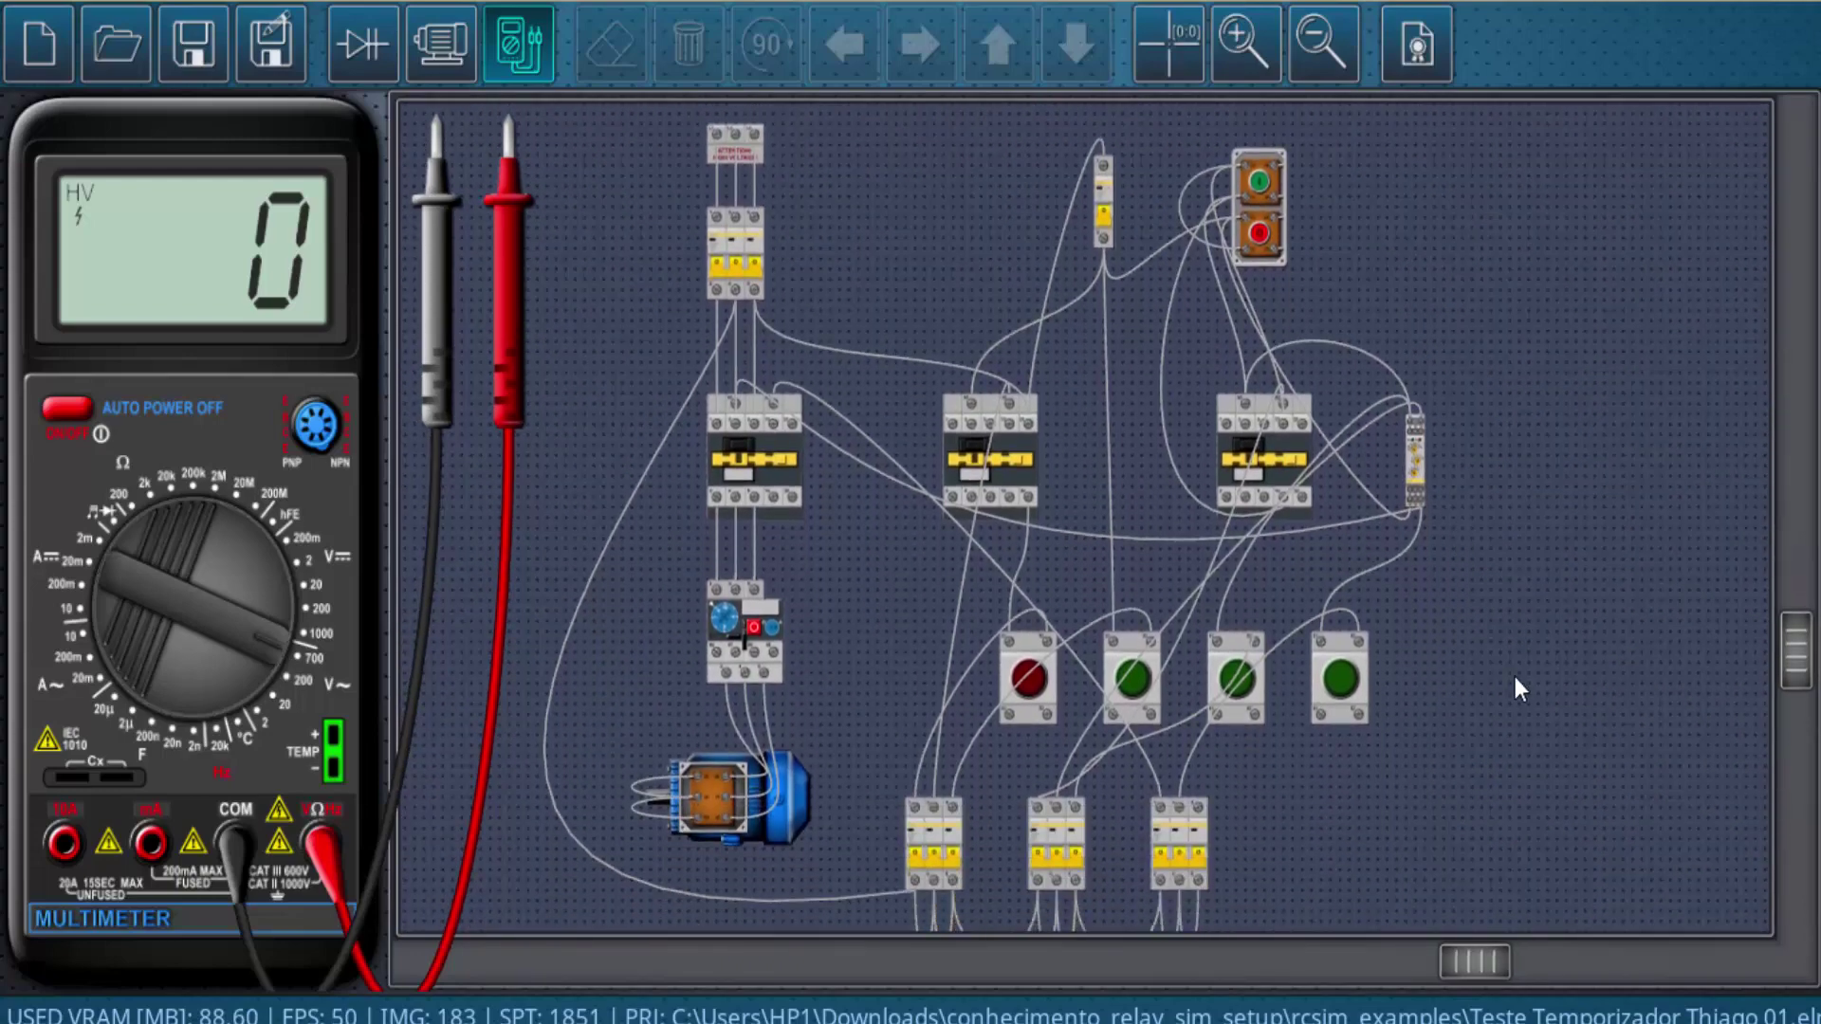
scroll(1457, 476, up, 1)
scroll(1358, 314, up, 2)
scroll(1325, 318, up, 2)
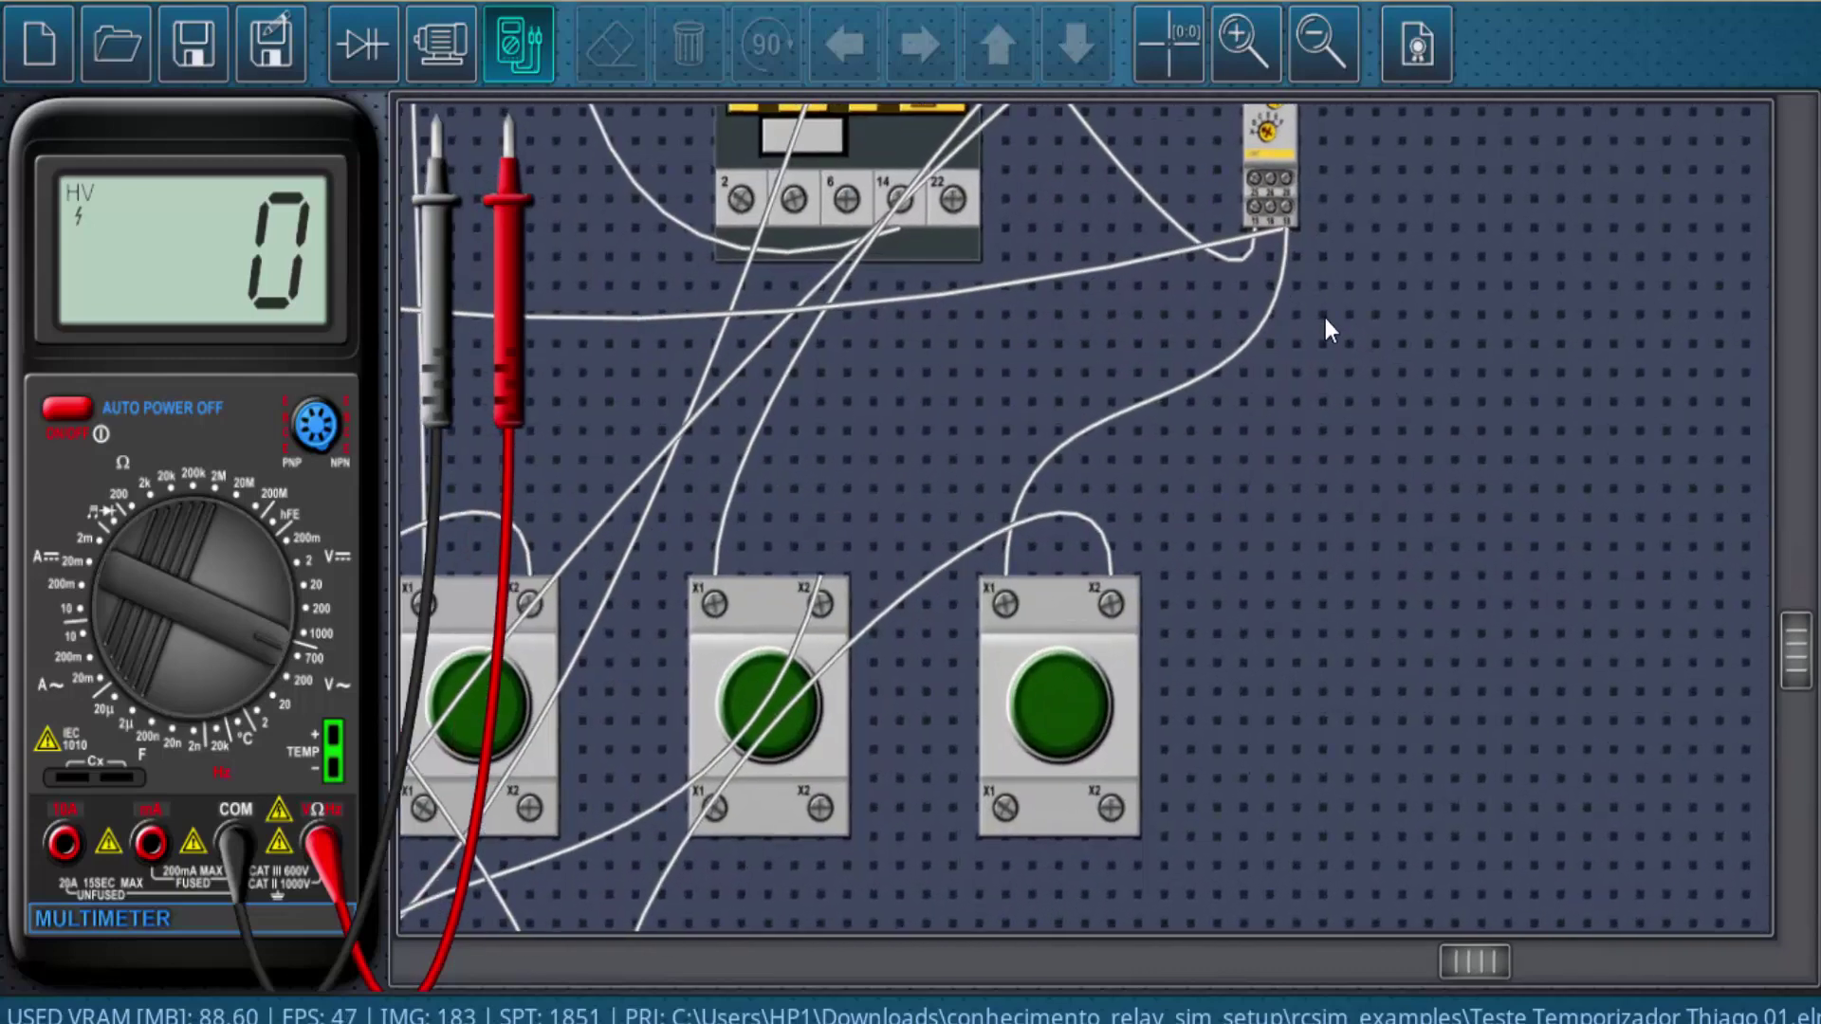
scroll(1290, 428, up, 5)
scroll(1185, 621, up, 2)
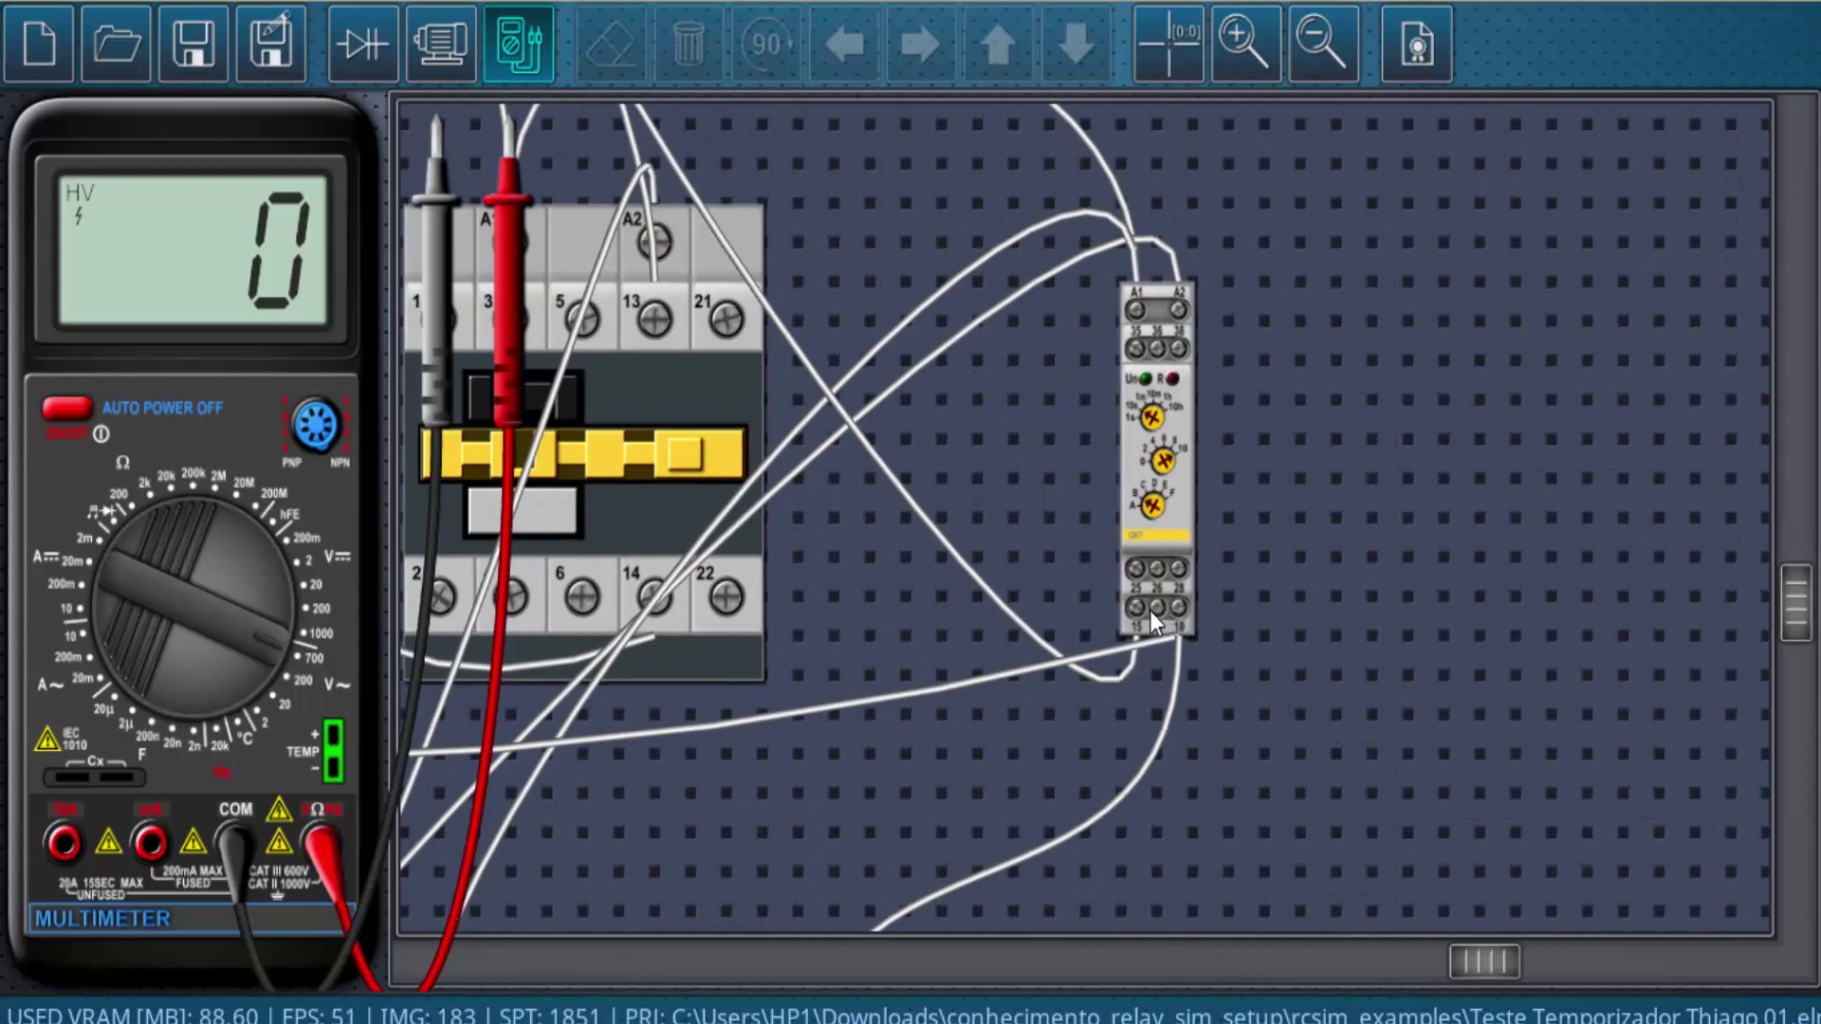
scroll(1259, 655, down, 1)
scroll(1268, 641, down, 1)
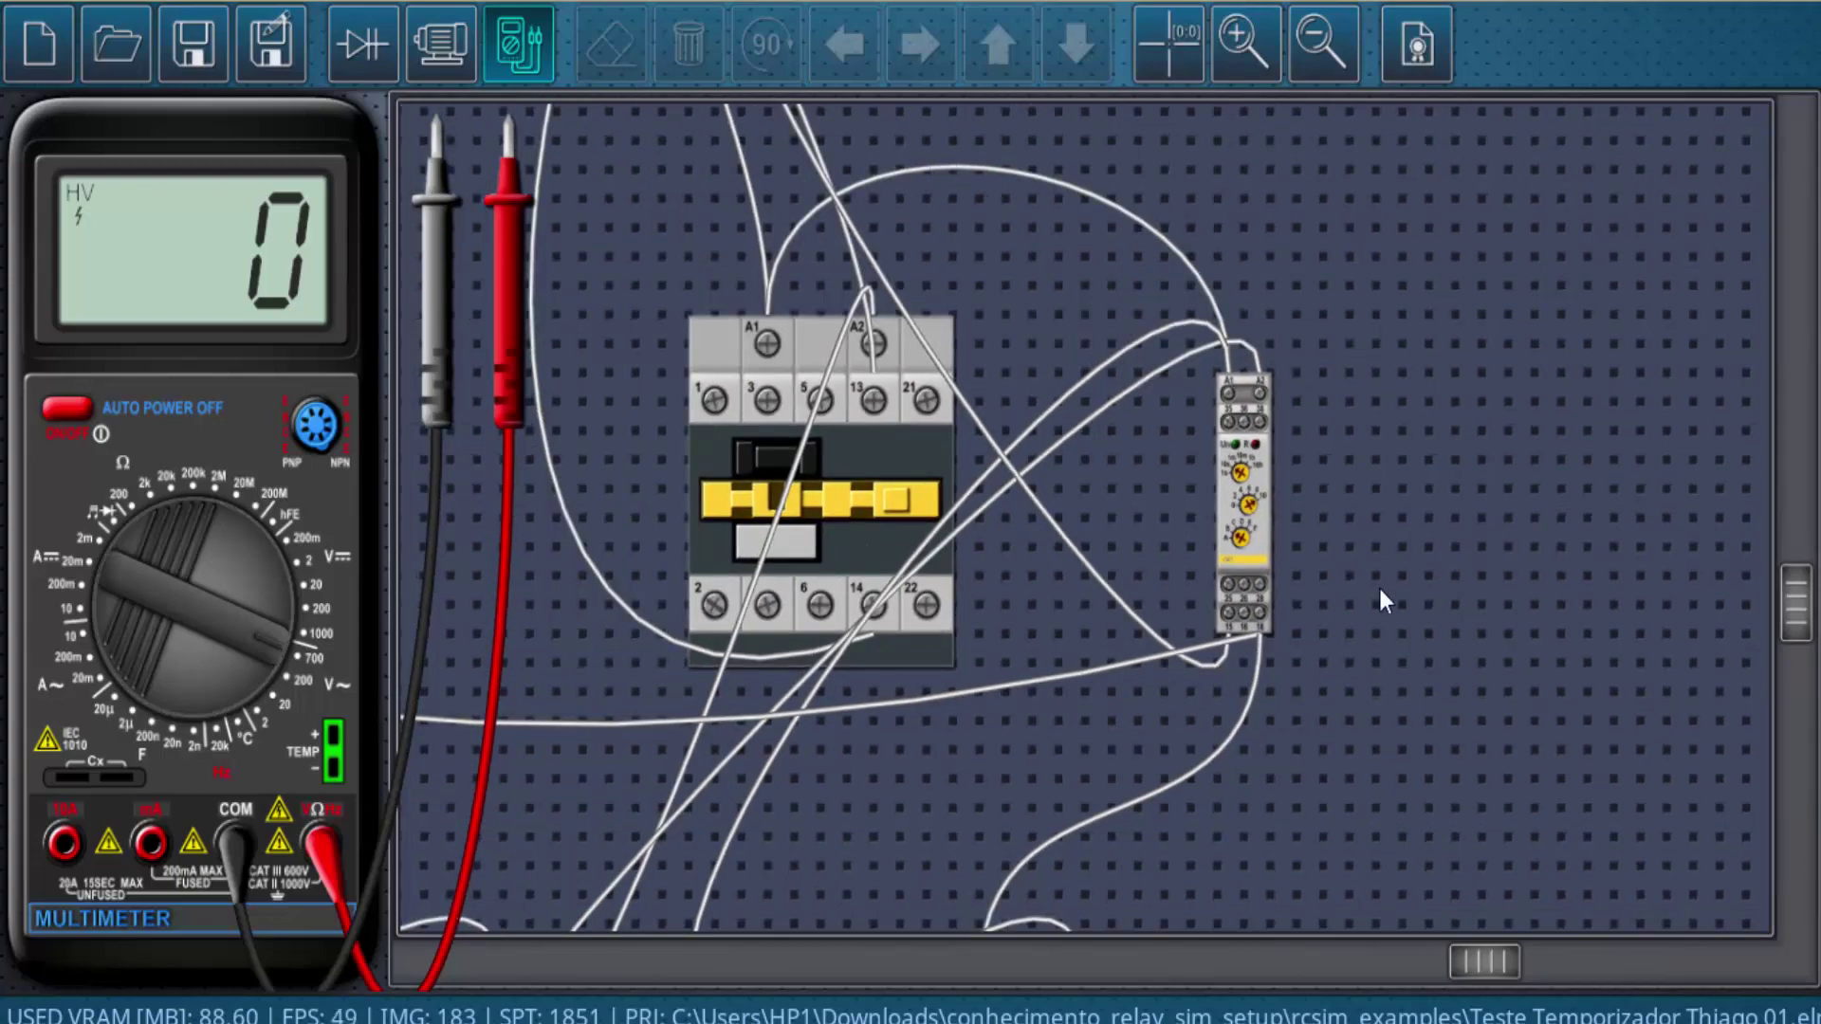
scroll(1378, 584, down, 2)
scroll(1406, 501, down, 2)
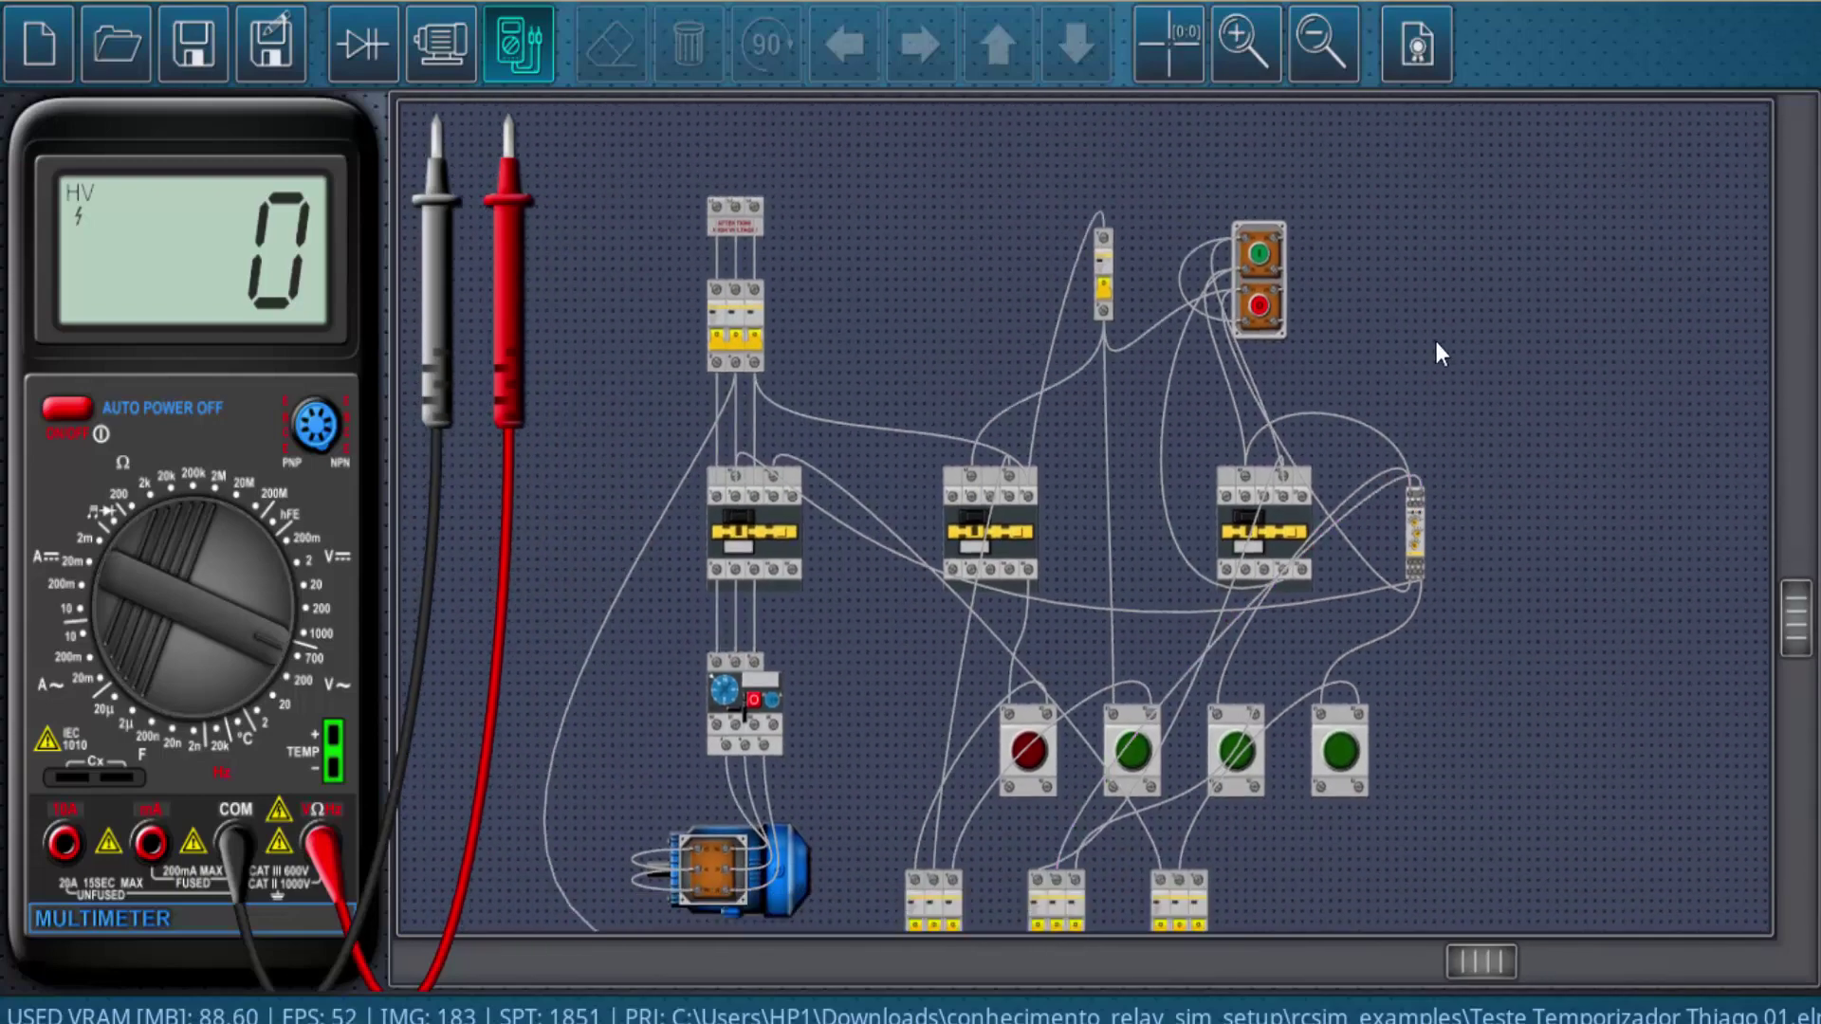
scroll(1422, 285, down, 2)
scroll(1407, 223, down, 1)
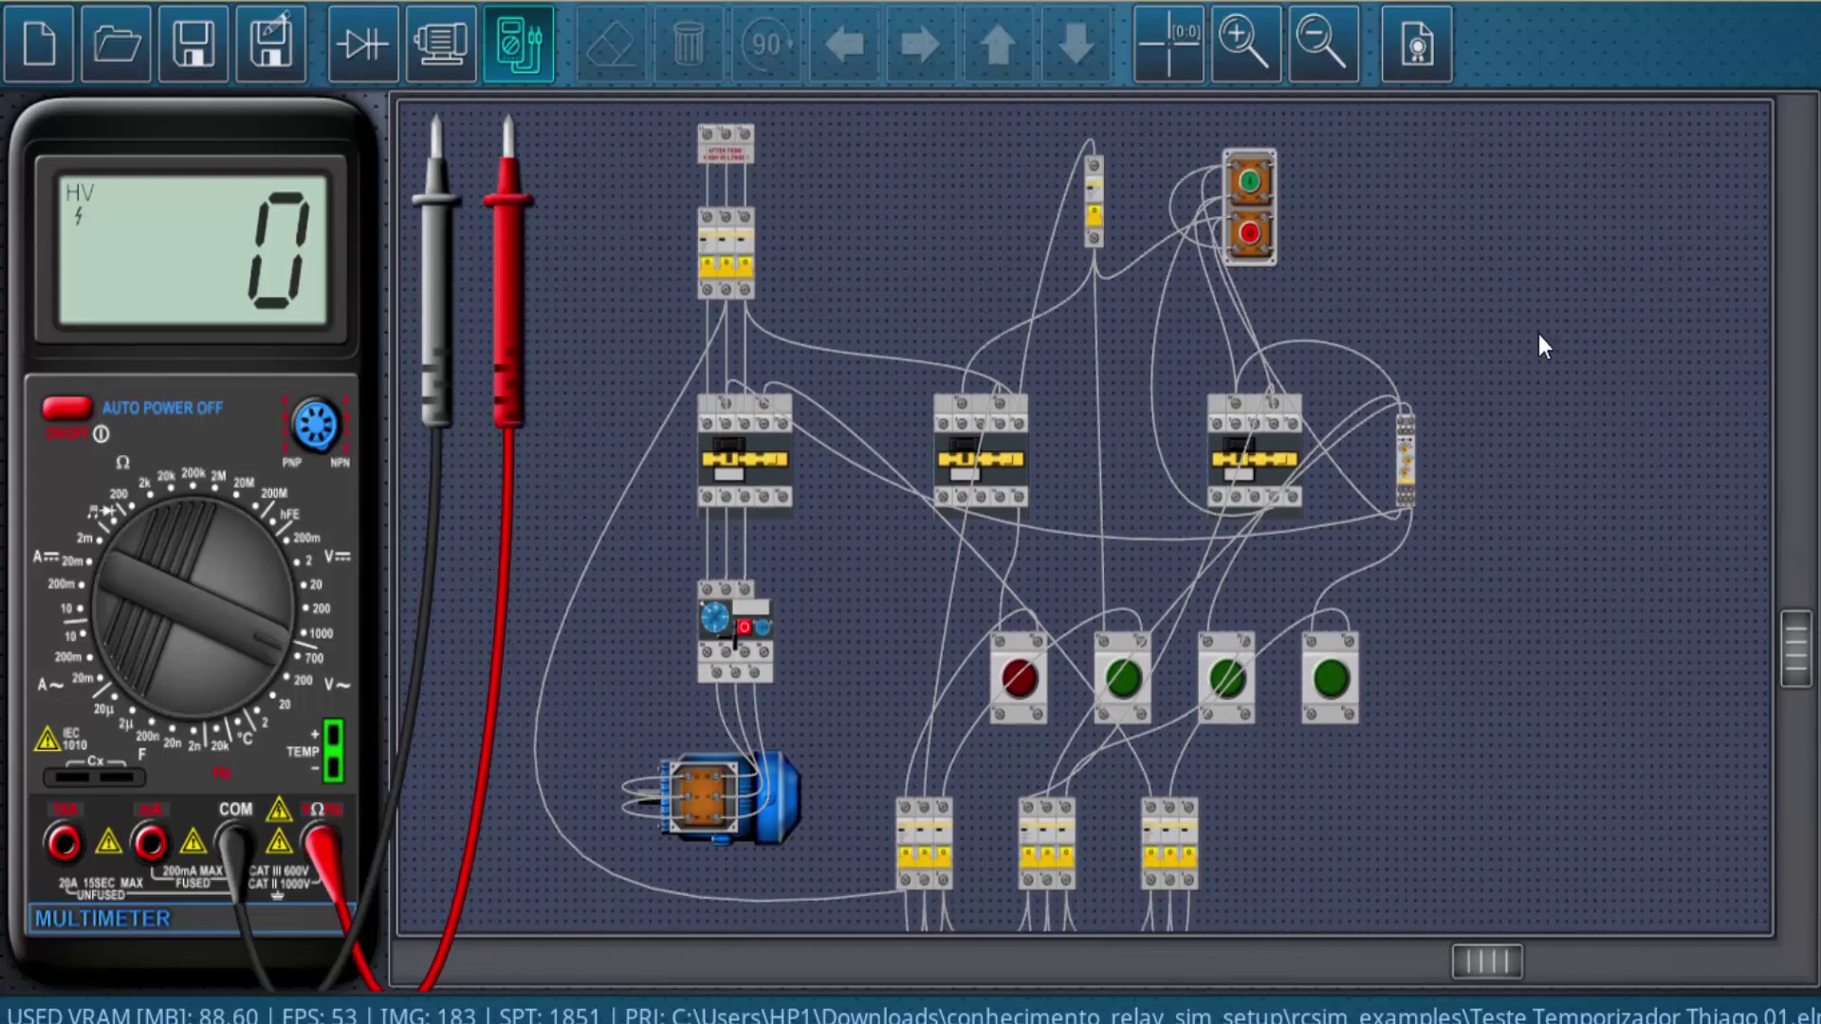